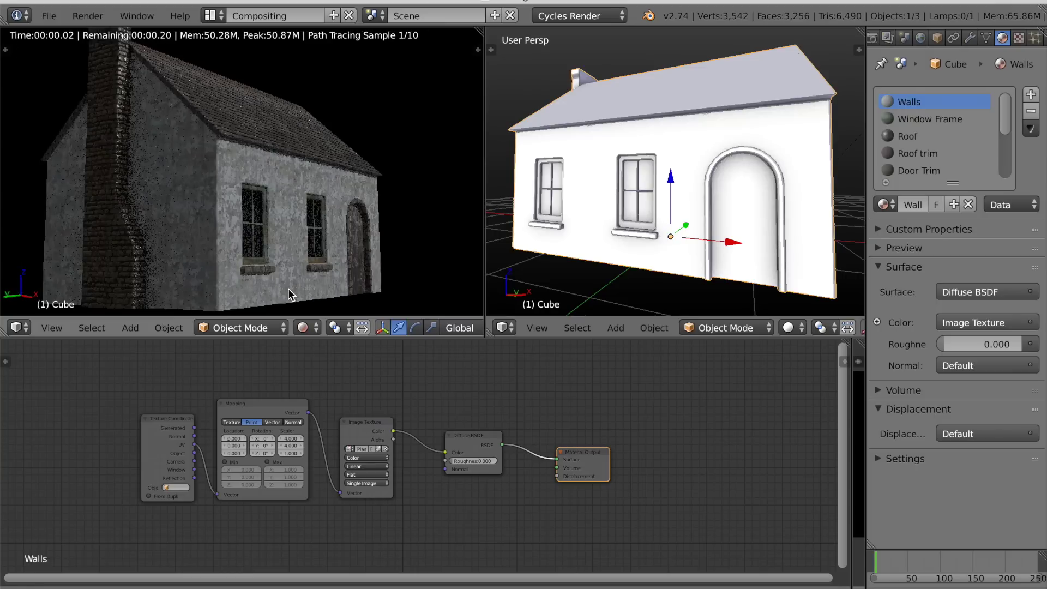
Add a MixRGB node below the Image Texture node in the Walls material
scroll(299, 227, "up", 4)
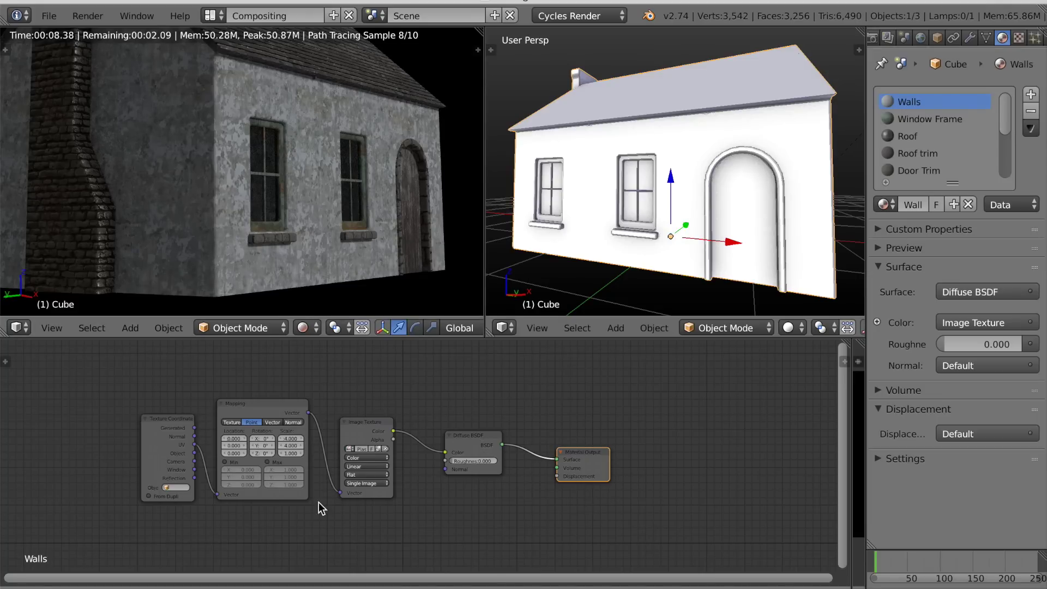
scroll(235, 500, "up", 3)
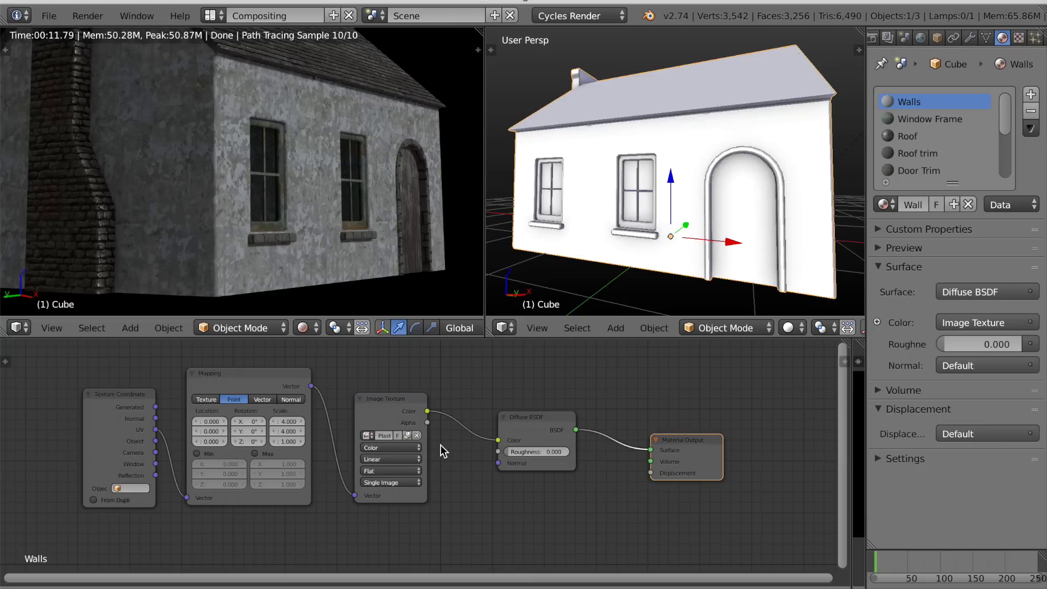
scroll(442, 448, "down", 1)
middle_click_drag(443, 455, 418, 470)
scroll(428, 469, "down", 3)
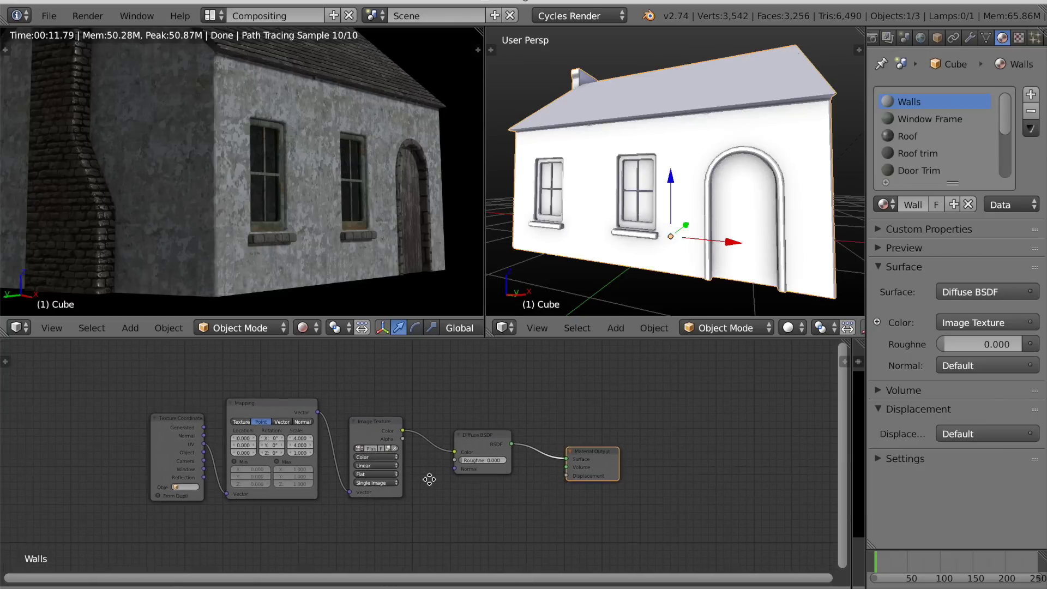
key("shift+a")
mouse_move(372, 520)
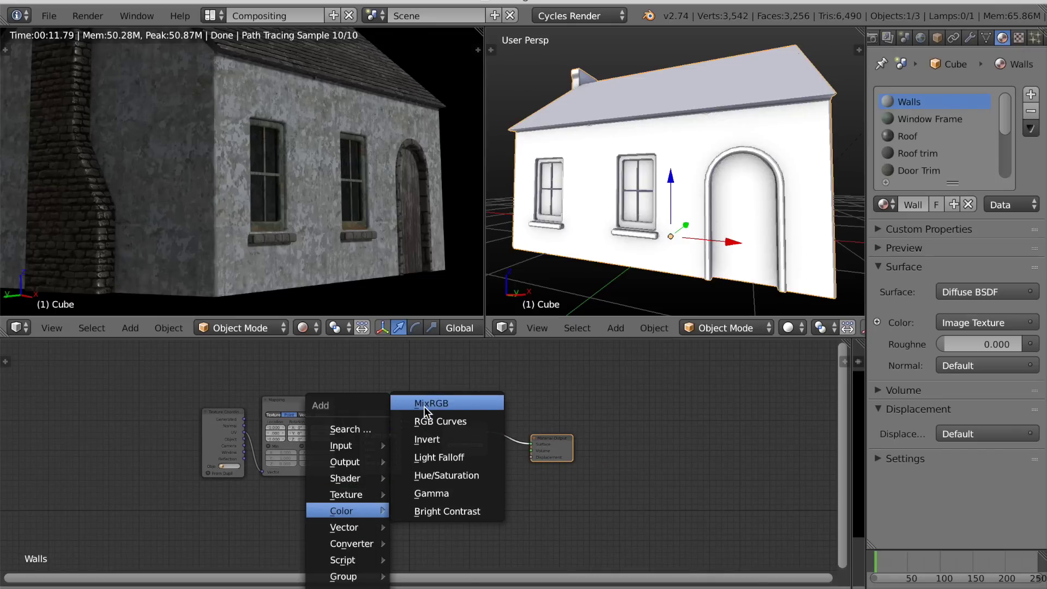
left_click(424, 407)
left_click(358, 490)
Set Color1 of the unconnected Mix node to a muted green
scroll(415, 506, "up", 2)
middle_click_drag(425, 477, 462, 429)
scroll(462, 457, "up", 6)
middle_click_drag(474, 476, 473, 451)
left_click(352, 497)
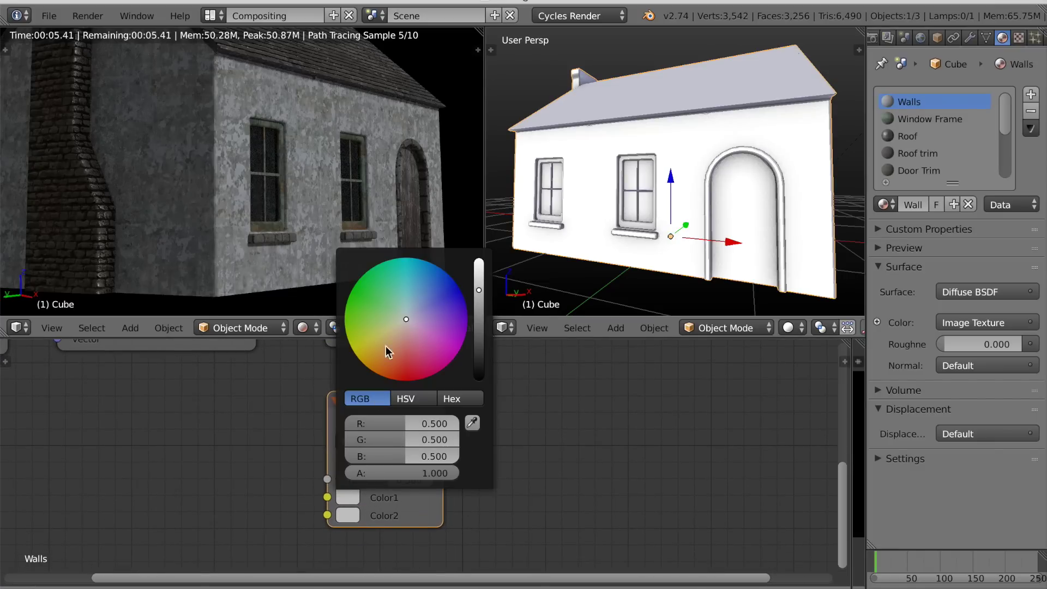
left_click(378, 307)
left_click_drag(379, 308, 365, 300)
left_click_drag(400, 333, 379, 329)
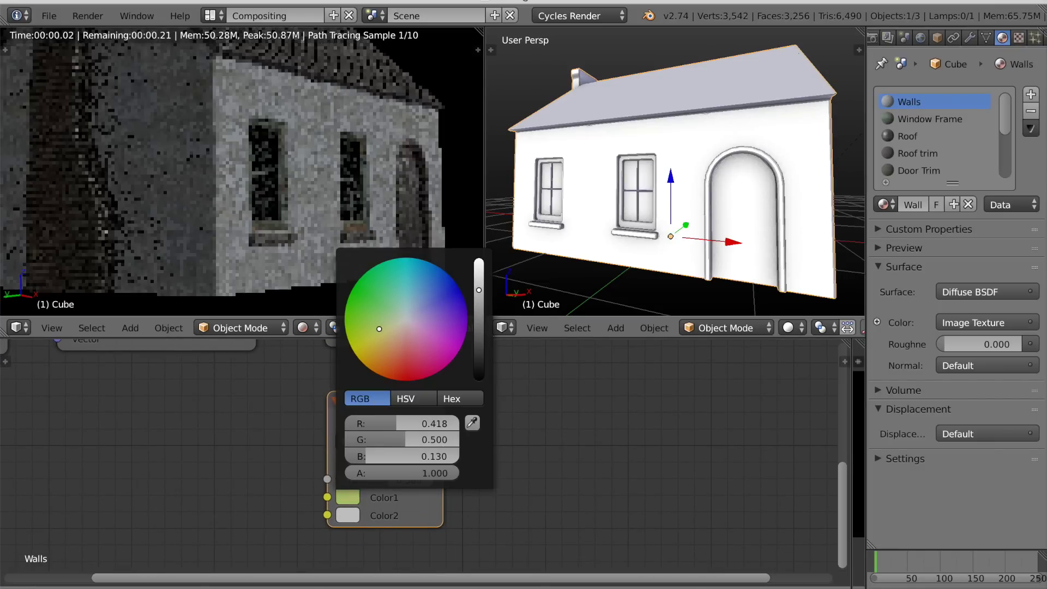
left_click_drag(479, 290, 479, 313)
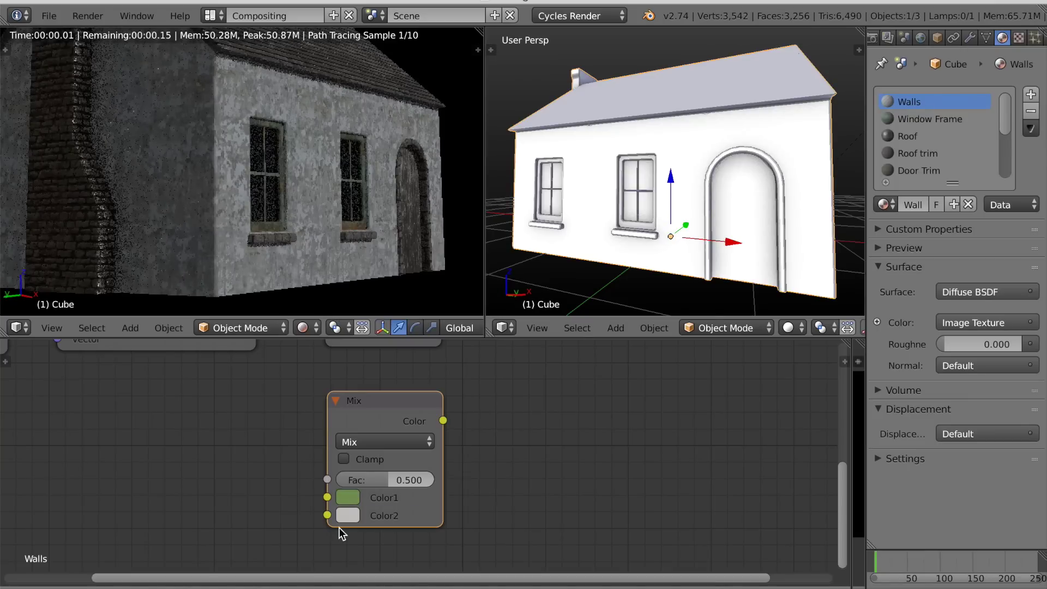
Set the Mix node's Color2 to a dark olive brown and darken the green of Color1
left_click(347, 515)
left_click_drag(368, 349, 379, 362)
left_click_drag(479, 354, 479, 357)
mouse_move(379, 362)
left_mouse_down()
mouse_move(385, 352)
mouse_move(390, 367)
left_mouse_up()
scroll(273, 510, "down", 2)
left_click(371, 484)
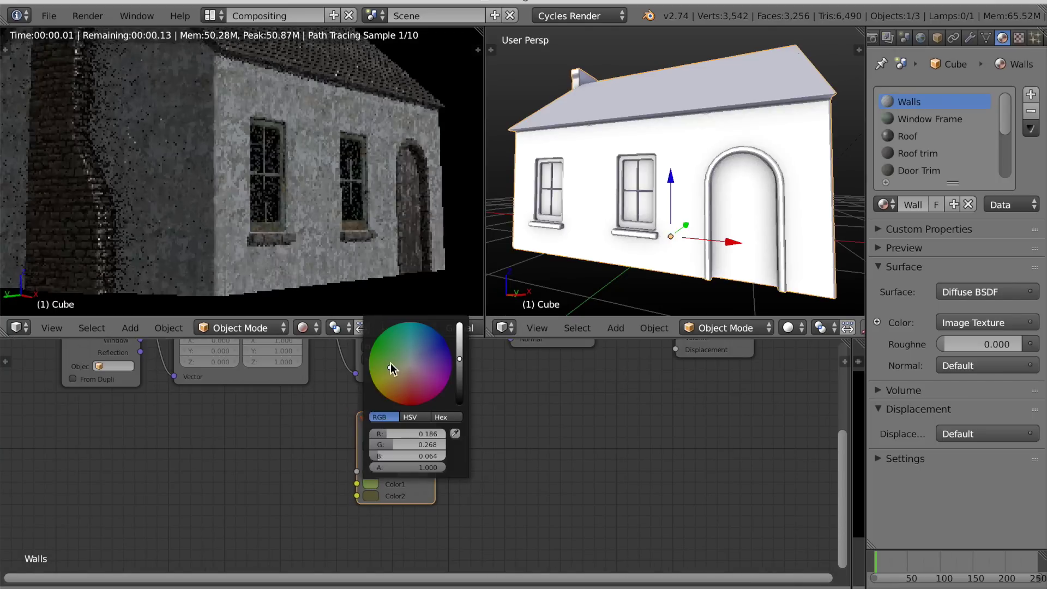
left_click(458, 371)
scroll(344, 528, "up", 3)
middle_click_drag(295, 520, 297, 520)
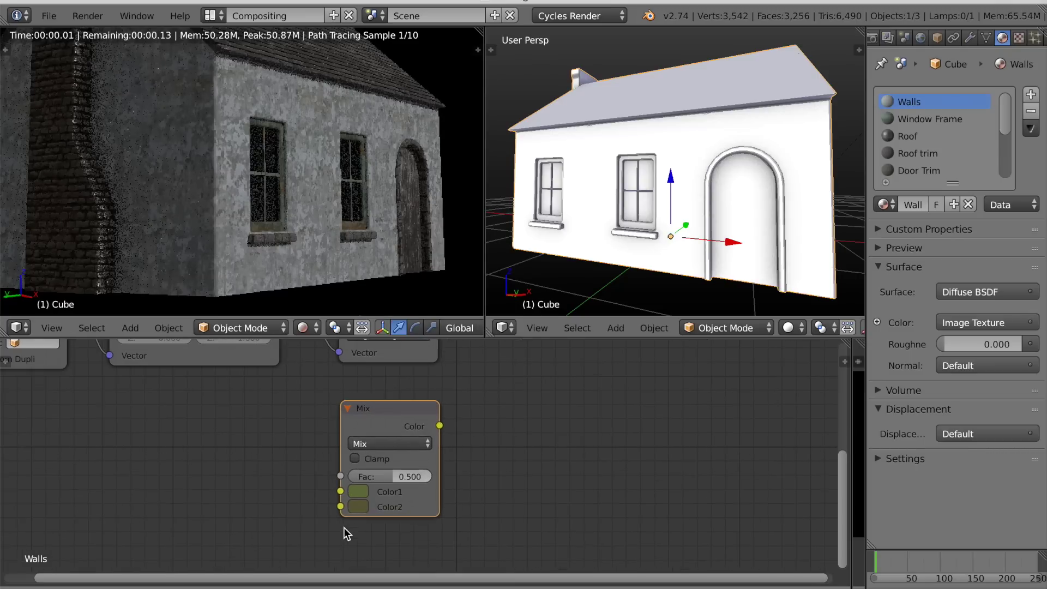
Spread the nodes out by moving the Diffuse BSDF and Material Output away from the Image Texture and lowering the Mix node
scroll(297, 520, "down", 3)
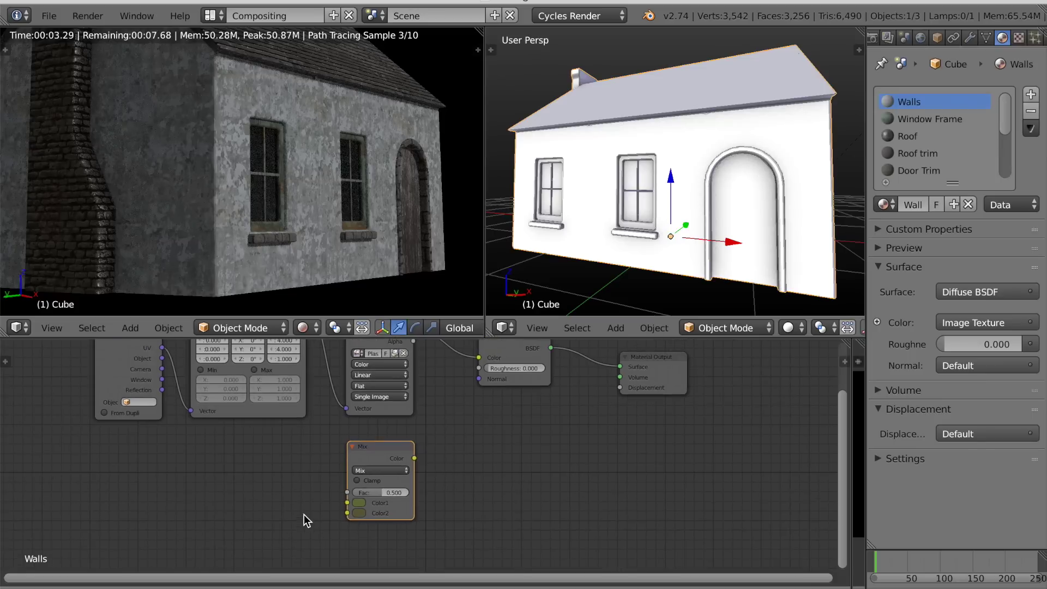
scroll(417, 466, "down", 1)
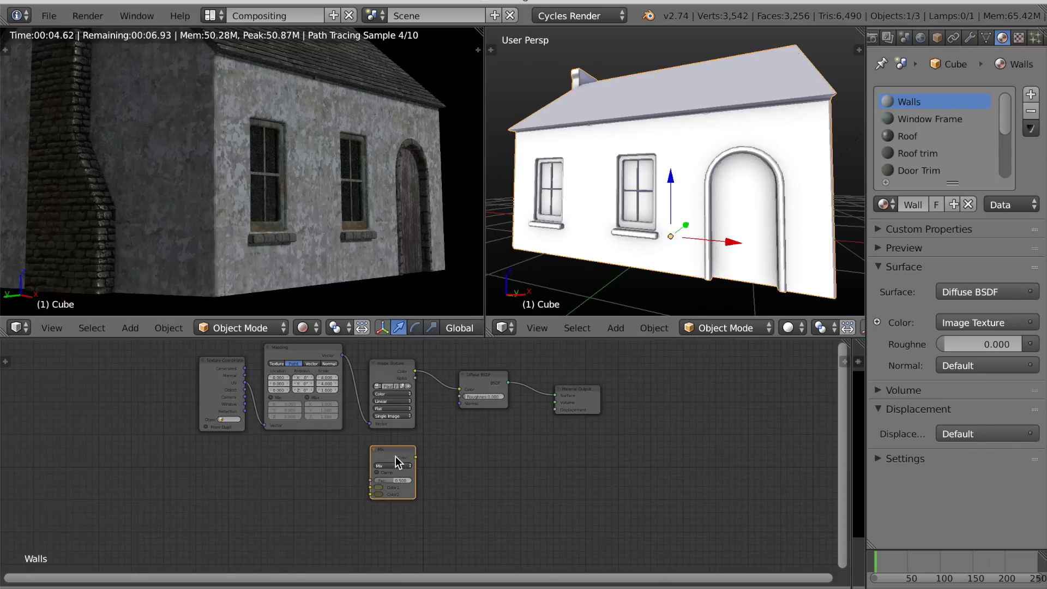
left_click_drag(395, 454, 395, 464)
left_click_drag(576, 404, 701, 408)
left_click_drag(484, 386, 620, 398)
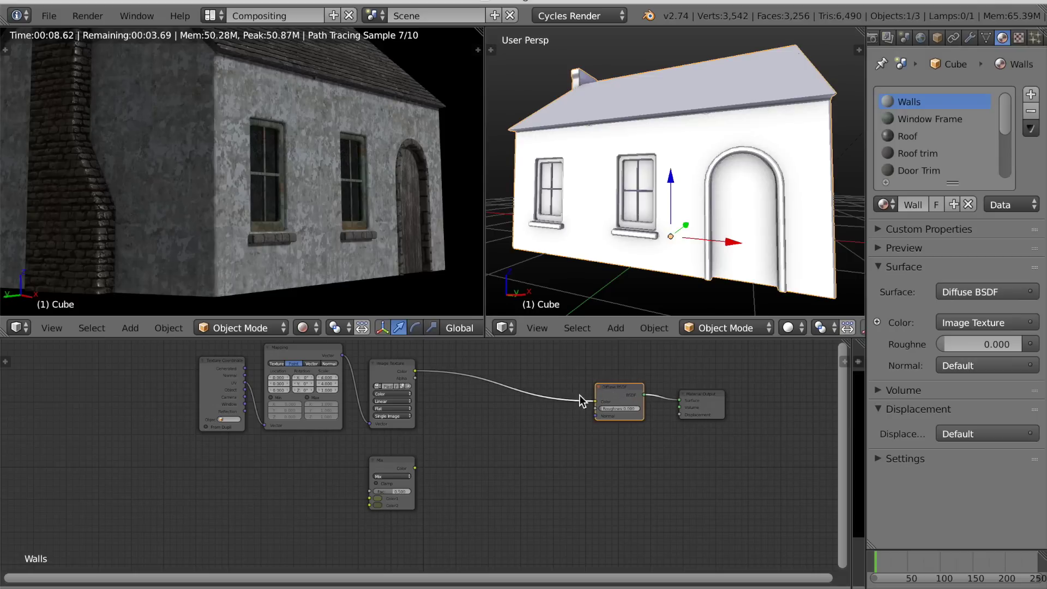
left_click_drag(384, 457, 389, 478)
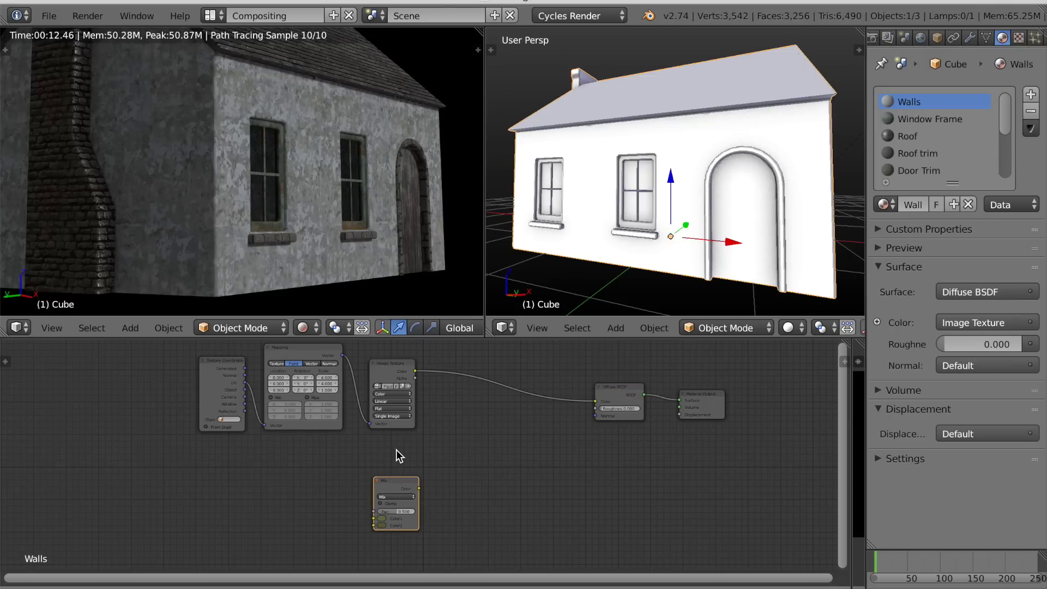
Blend the Image Texture with the green-brown Mix through a new Mix node feeding the Diffuse BSDF, and expand that node
right_click_drag(395, 447, 393, 467, "ctrl+shift")
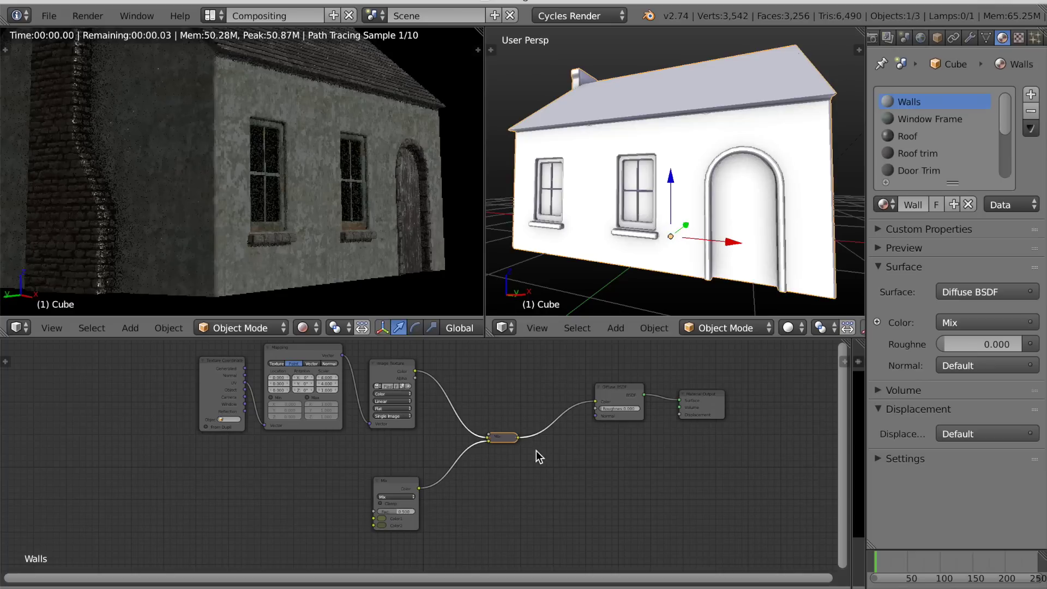
scroll(537, 474, "up", 6)
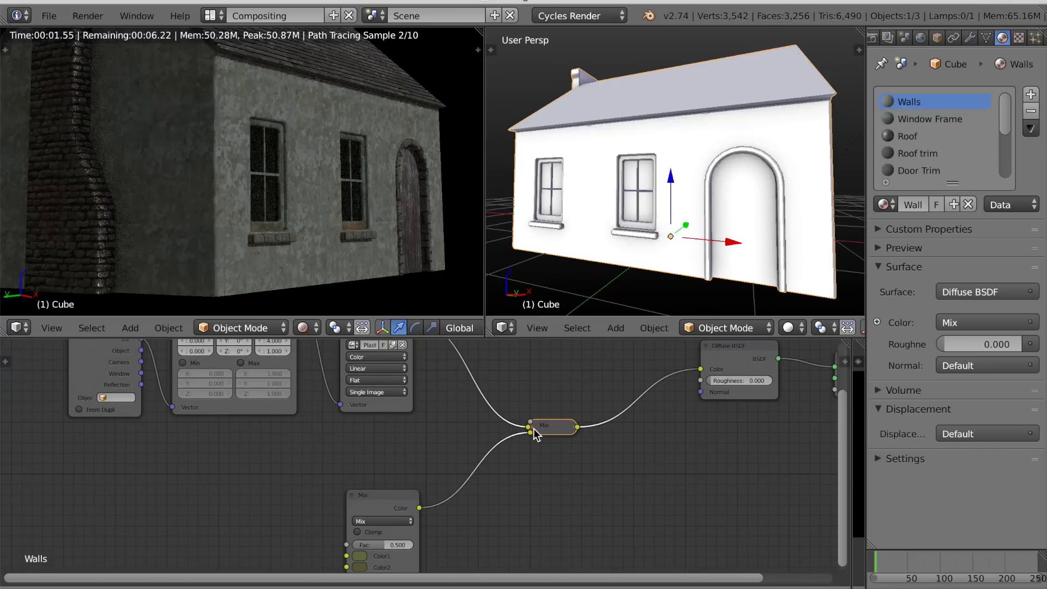
left_click(533, 427)
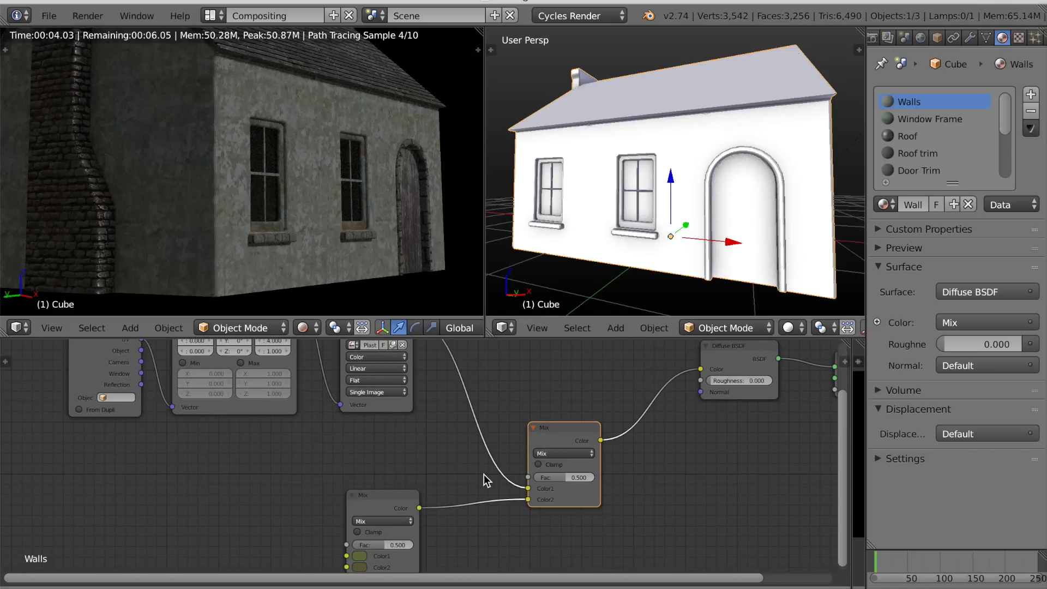
scroll(483, 475, "down", 3)
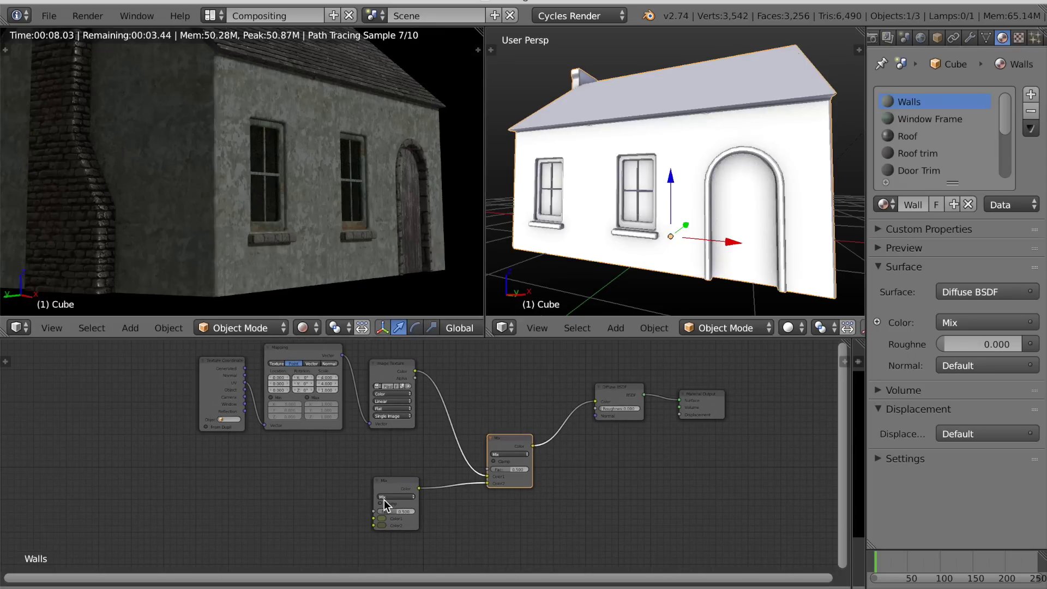
Add a Gradient Texture node and connect its Color output to the Fac input of the second Mix node
left_click_drag(388, 487, 391, 510)
key("shift+a")
mouse_move(325, 484)
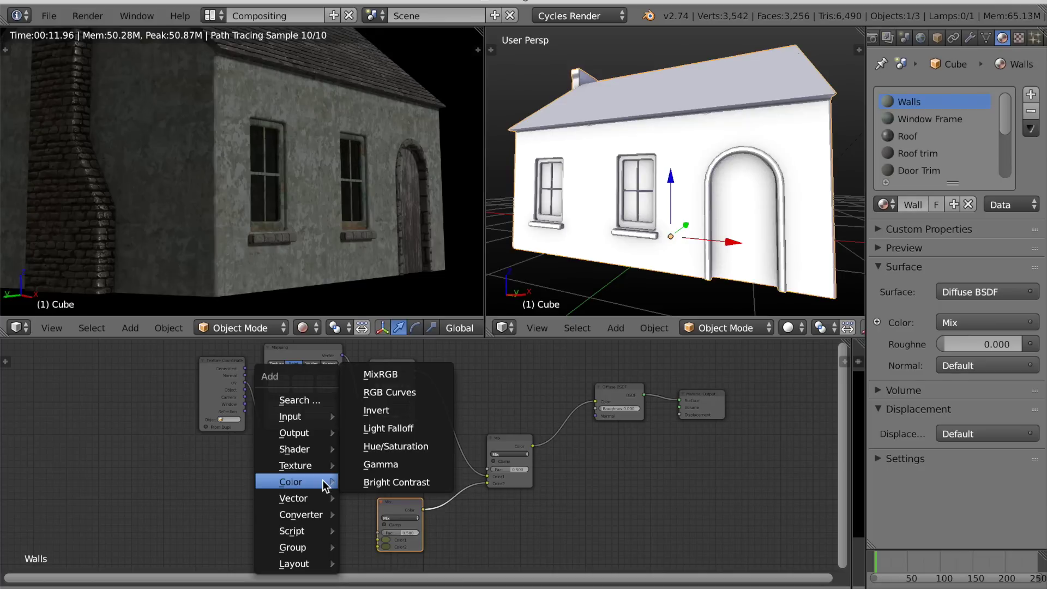
mouse_move(298, 463)
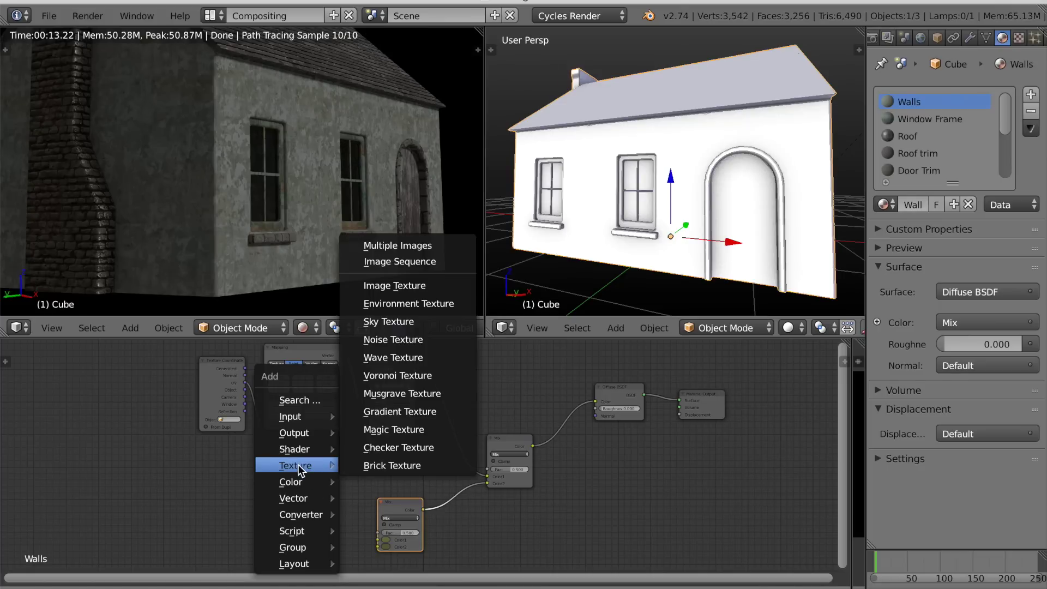
left_click(367, 411)
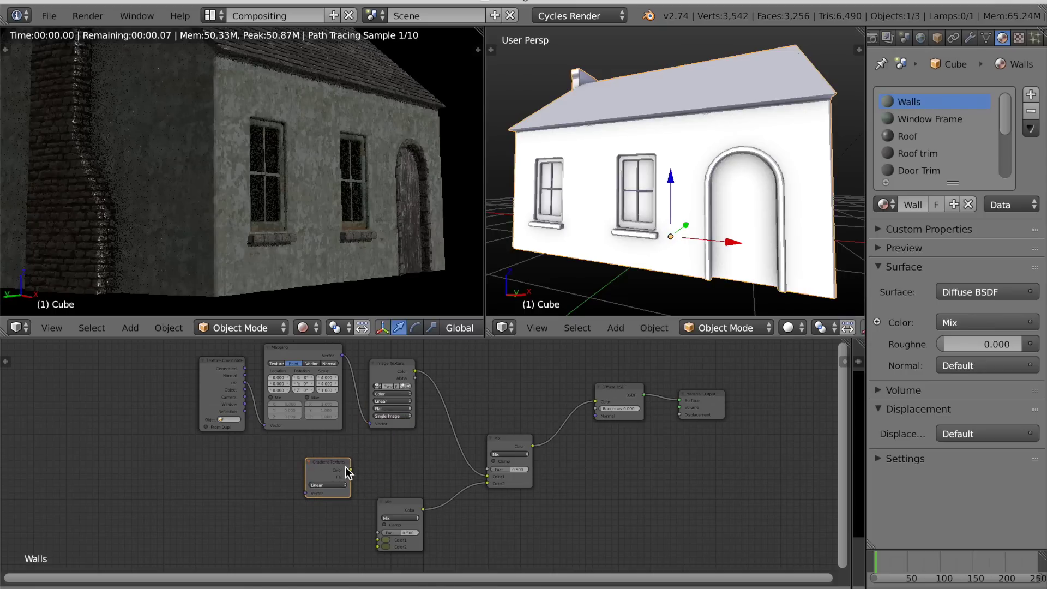
left_click_drag(423, 470, 486, 469)
Add Texture Coordinate and Mapping nodes feeding the Gradient Texture and place them beside it
scroll(398, 283, "down", 7)
middle_click_drag(398, 283, 344, 258)
scroll(357, 289, "up", 5)
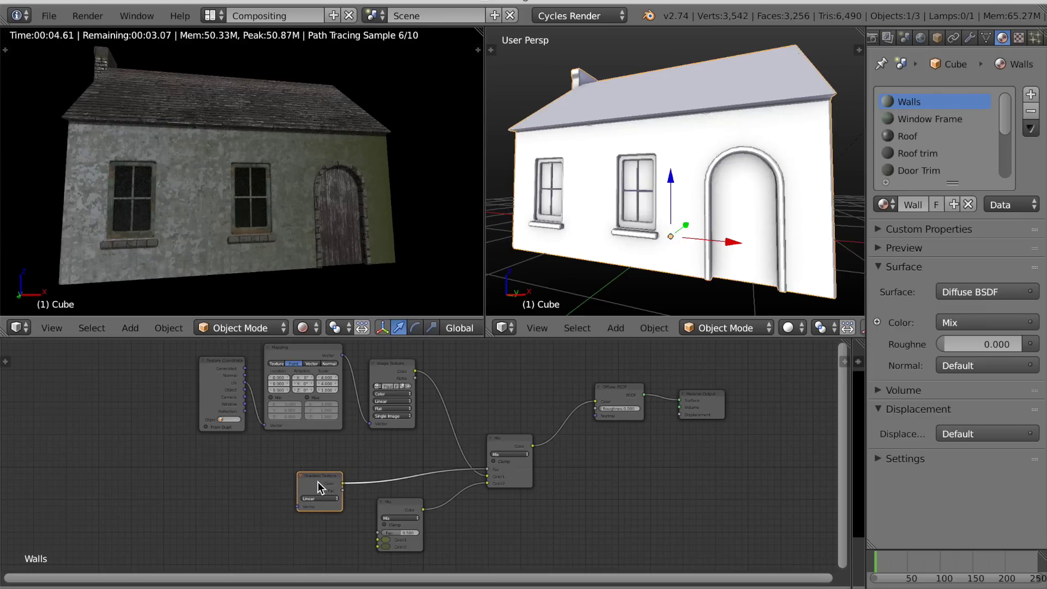
key("ctrl+t")
scroll(229, 528, "up", 3)
middle_click_drag(253, 537, 316, 498)
key("g")
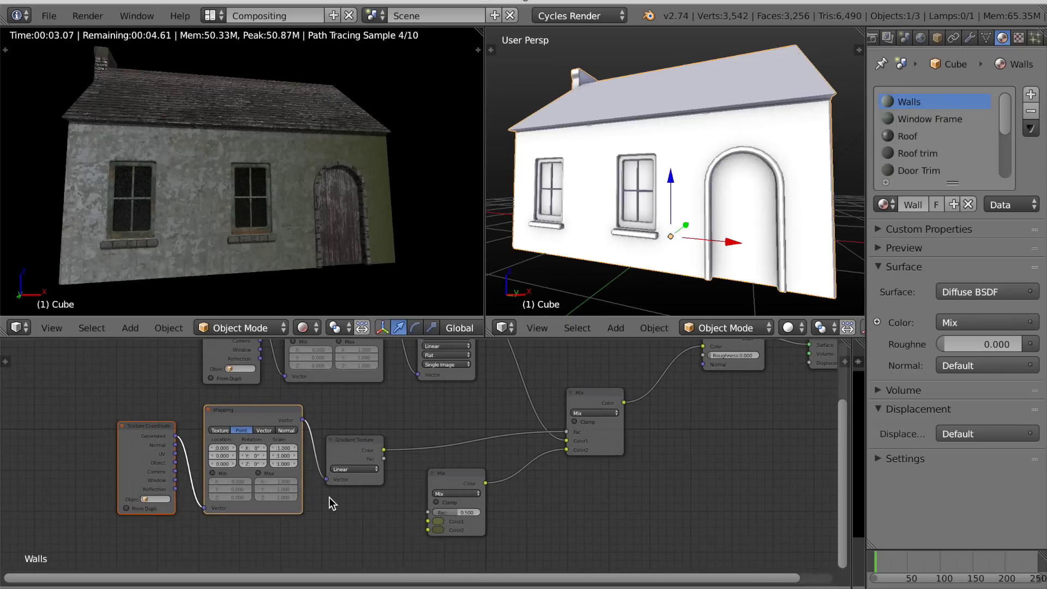
left_click(323, 503)
Set the gradient's Mapping rotation to -90° on Y and its location to 1.000 on X
scroll(320, 504, "up", 4)
middle_click_drag(319, 504, 372, 524)
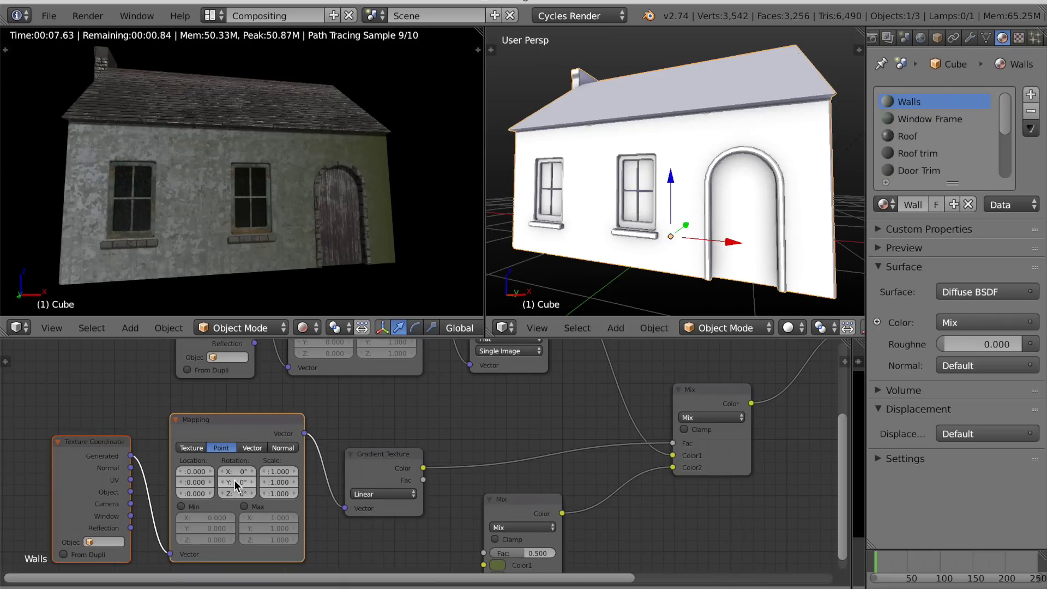
mouse_move(231, 483)
left_mouse_down()
mouse_move(257, 483)
mouse_move(207, 483)
mouse_move(237, 487)
left_mouse_up()
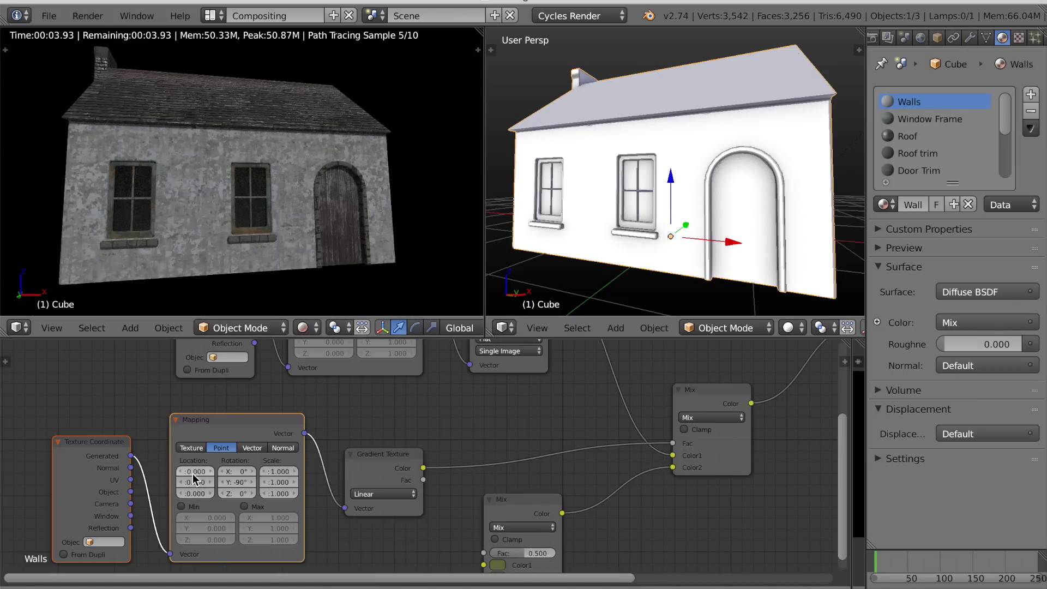
mouse_move(198, 471)
left_mouse_down()
mouse_move(230, 471)
mouse_move(203, 471)
left_mouse_up()
scroll(258, 271, "down", 3)
middle_click_drag(258, 270, 283, 248)
scroll(282, 248, "up", 4)
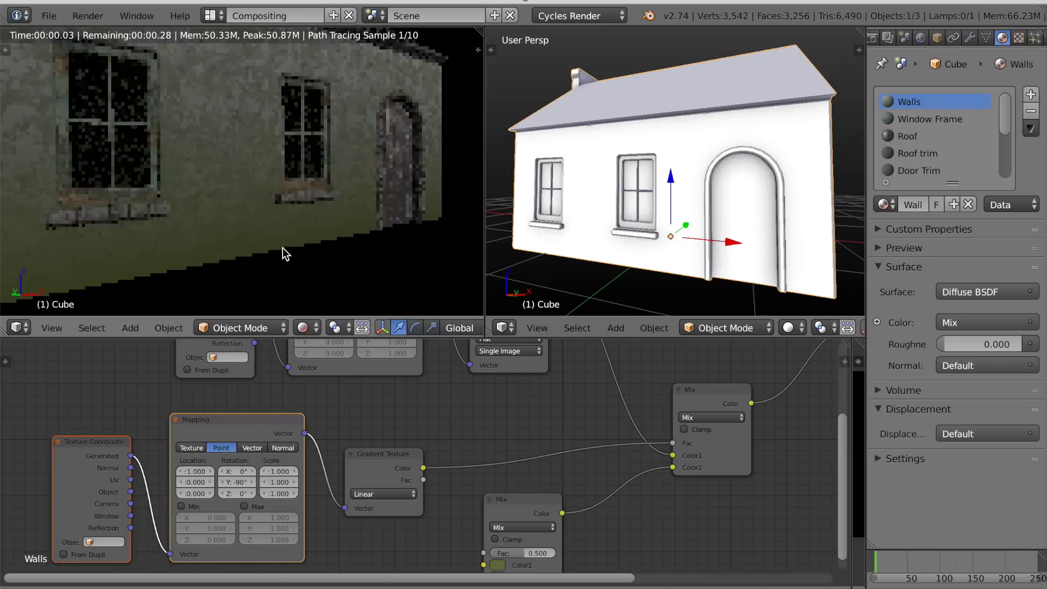
Set the blend type of the Mix node feeding the Diffuse BSDF to Multiply
left_click(727, 418)
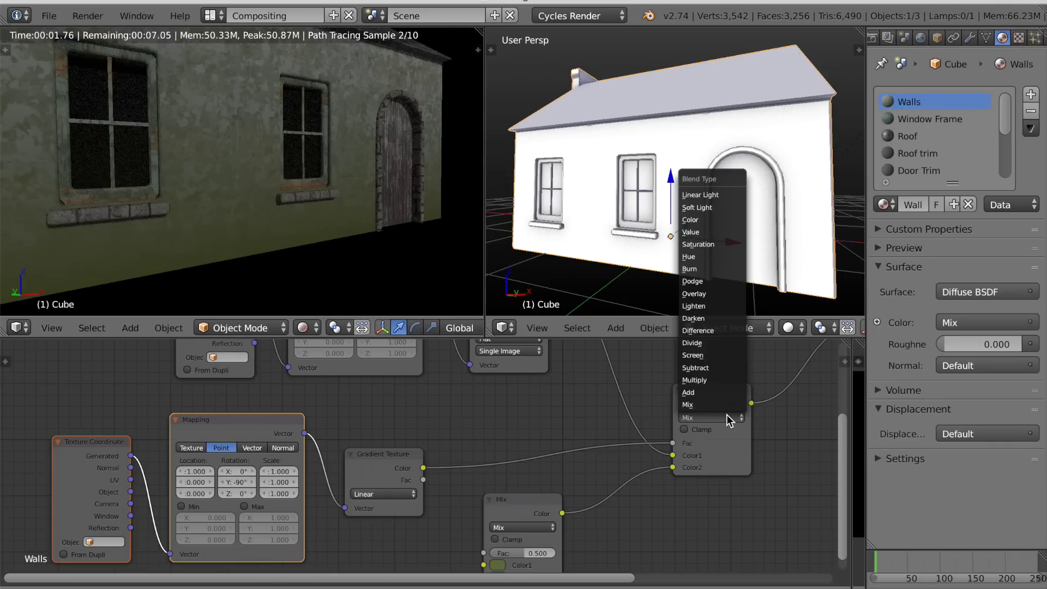
left_click(708, 378)
scroll(322, 270, "down", 3)
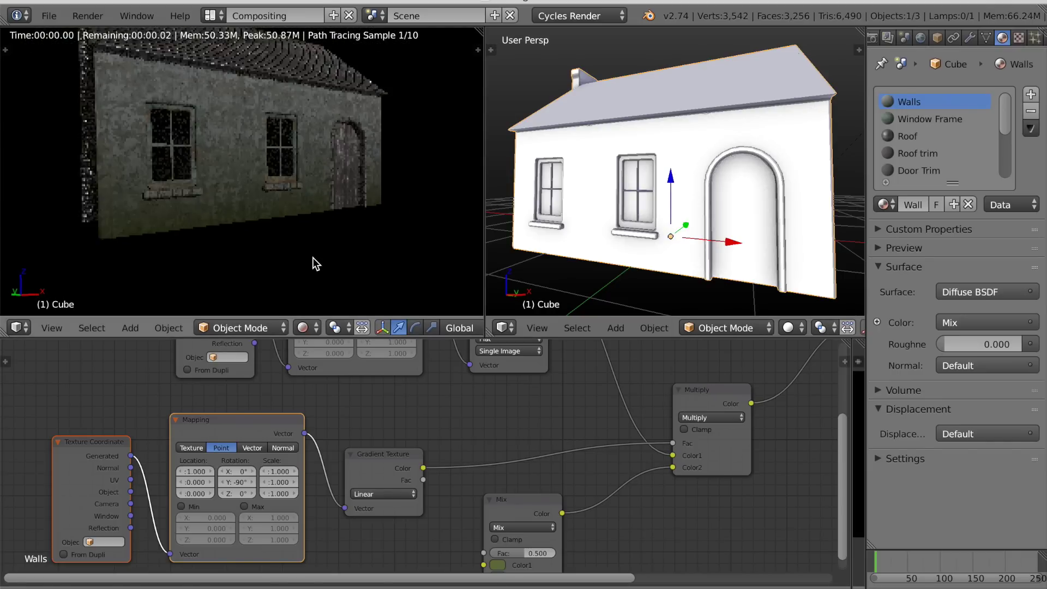
middle_click_drag(325, 261, 340, 257)
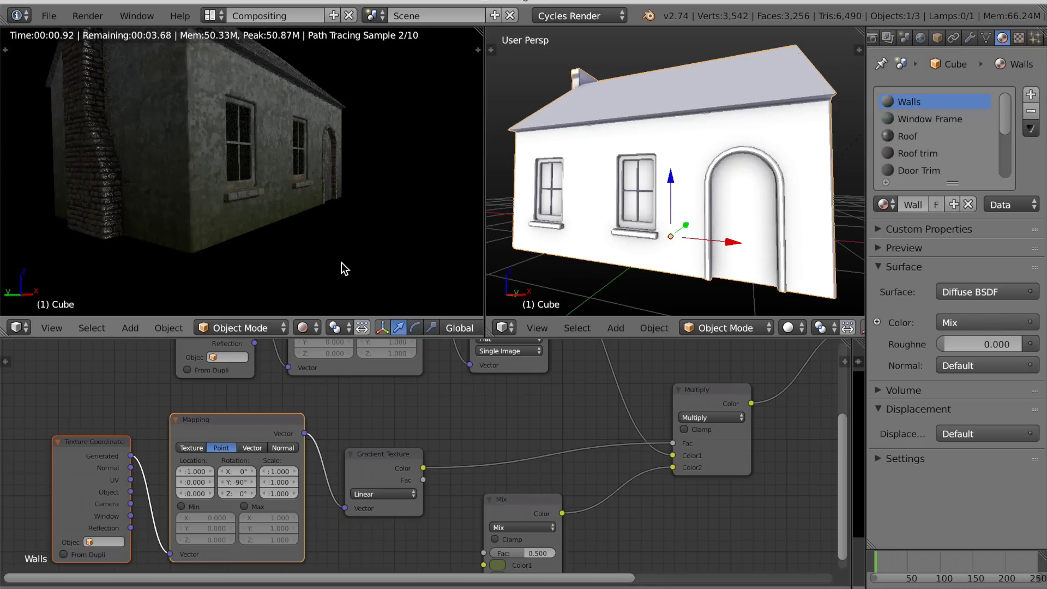
scroll(341, 263, "up", 2)
scroll(341, 266, "up", 2)
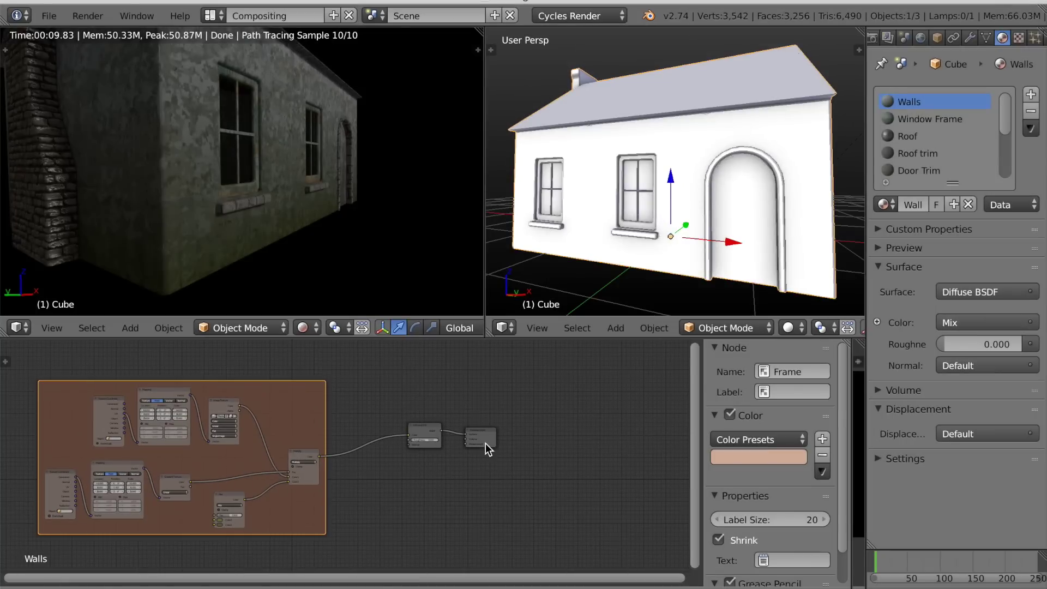
Move the Material Output and Diffuse BSDF nodes to open up space around the framed texture nodes
left_click_drag(486, 444, 580, 474)
left_click_drag(431, 434, 436, 473)
middle_click_drag(459, 510, 359, 492)
scroll(412, 497, "down", 3)
Duplicate the Diffuse BSDF node and place the unconnected copy below the original
scroll(352, 464, "up", 8)
key("shift+a")
key("Escape")
key("shift+d")
left_click(315, 565)
scroll(388, 525, "down", 3)
scroll(387, 524, "down", 2)
middle_click_drag(388, 525, 378, 490)
left_click_drag(324, 513, 326, 518)
mouse_move(363, 519)
middle_mouse_down()
mouse_move(357, 502)
mouse_move(355, 518)
middle_mouse_up()
scroll(356, 519, "up", 3)
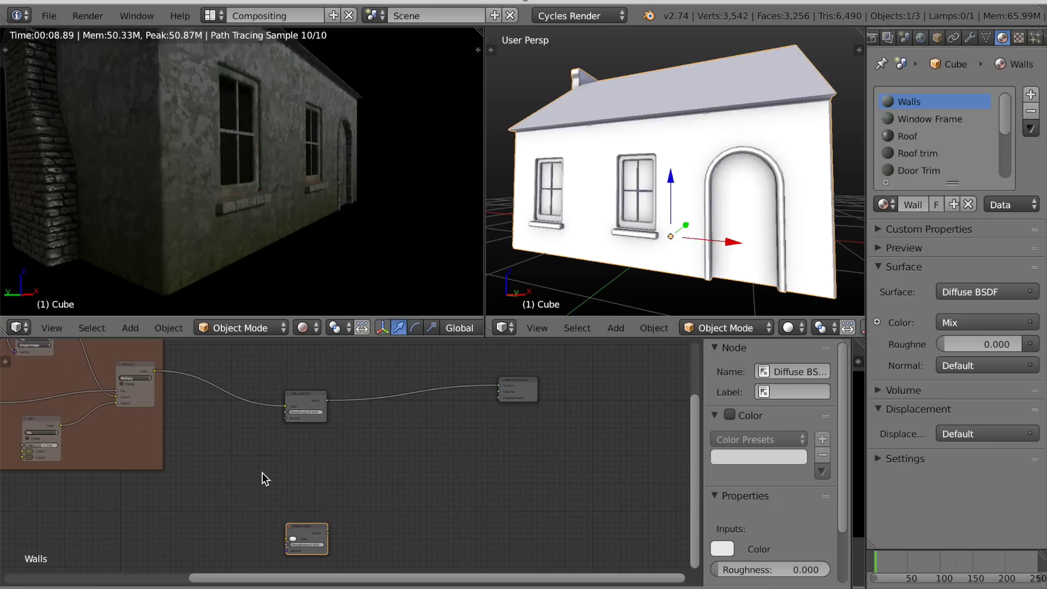
Shrink the node editor to make room for the UV/Image editor, and enter Edit Mode on the cottage
left_click_drag(842, 424, 528, 453)
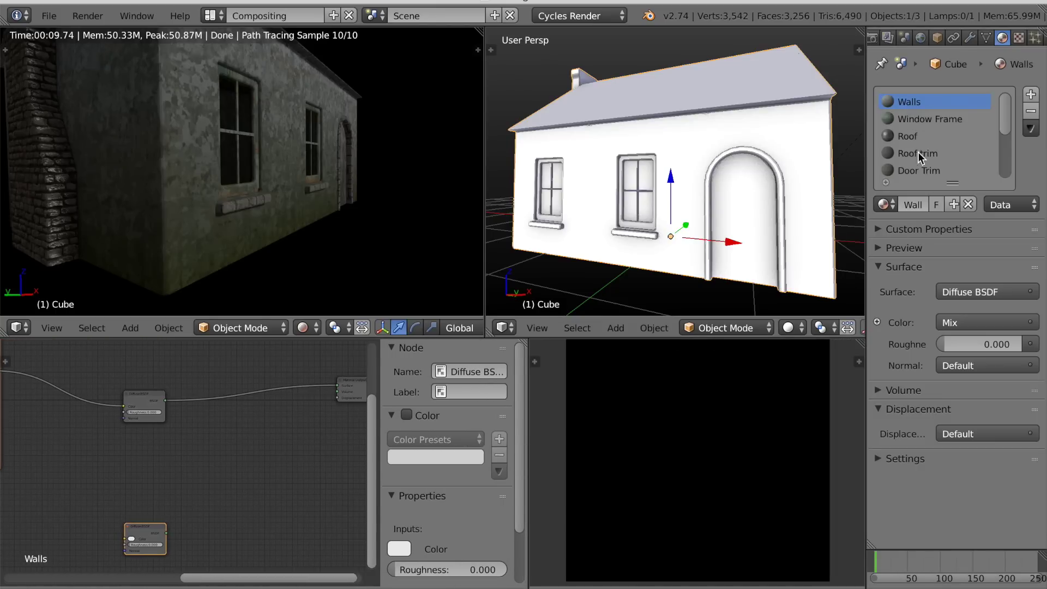
scroll(916, 152, "down", 3)
scroll(924, 120, "up", 3)
key("Tab")
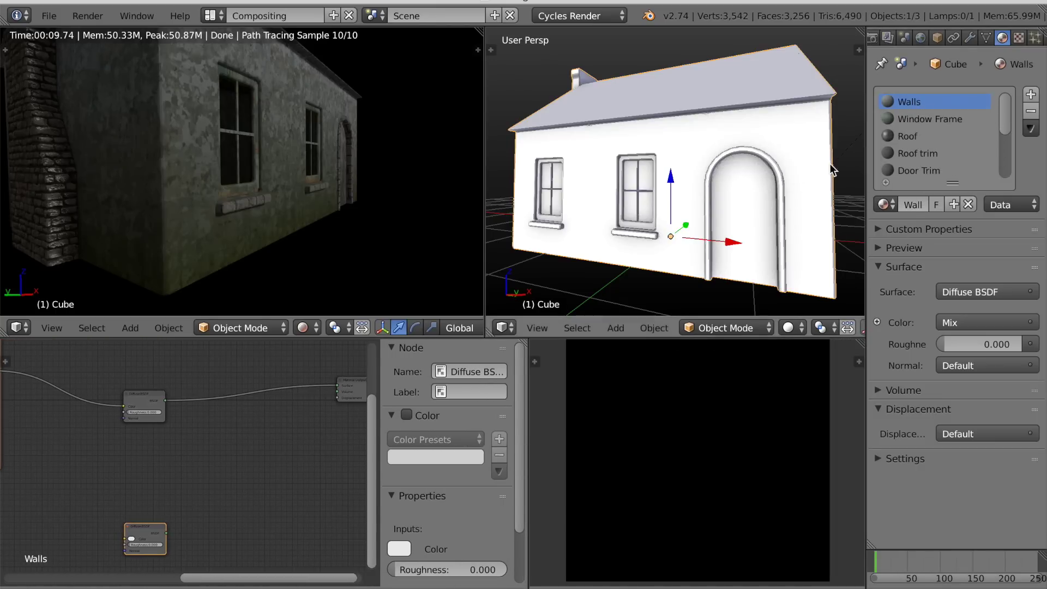
Export the wall UV layout to the Desktop as the 1024 × 1024 PNG image Cottage.png with 0.25 fill opacity
scroll(679, 414, "down", 2)
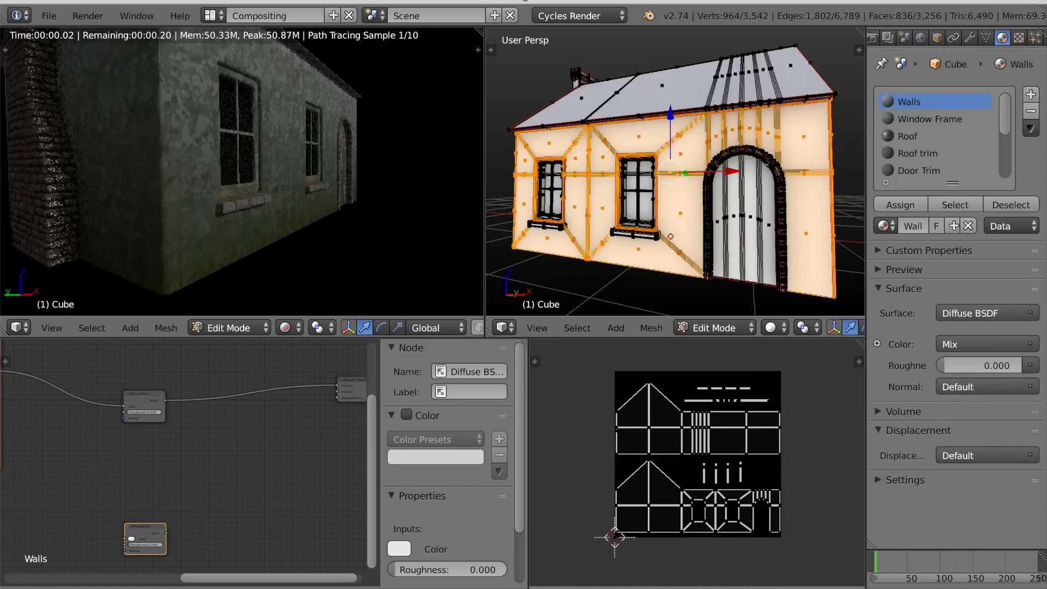
left_click(709, 588)
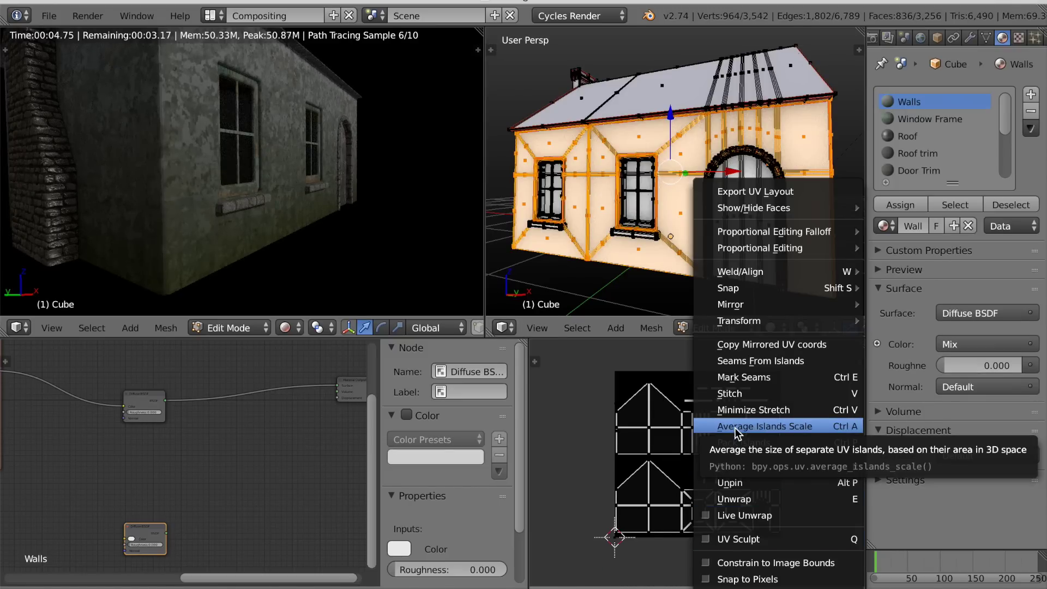
left_click(754, 192)
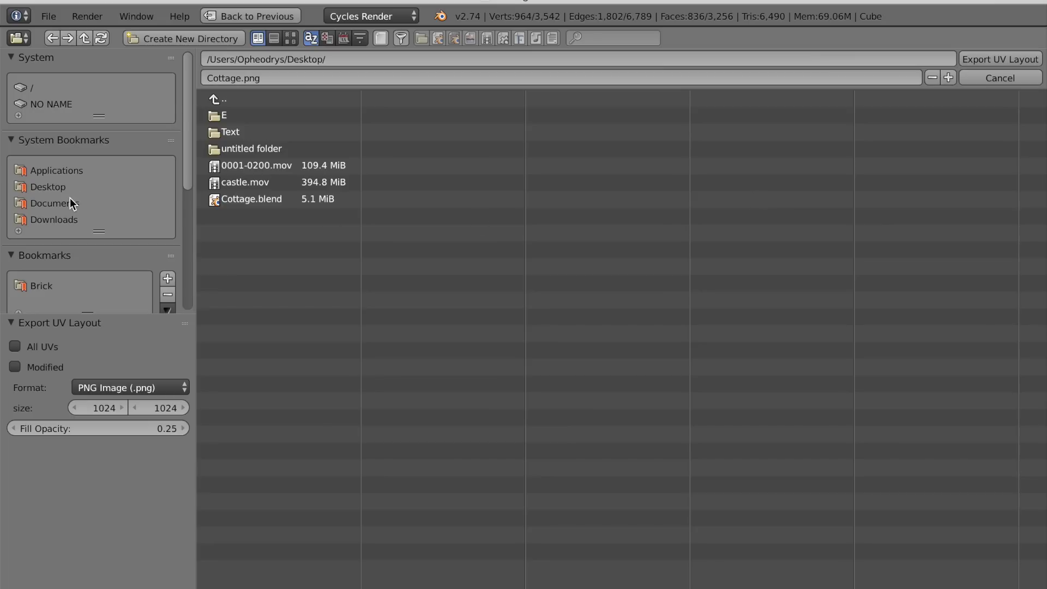
left_click(993, 60)
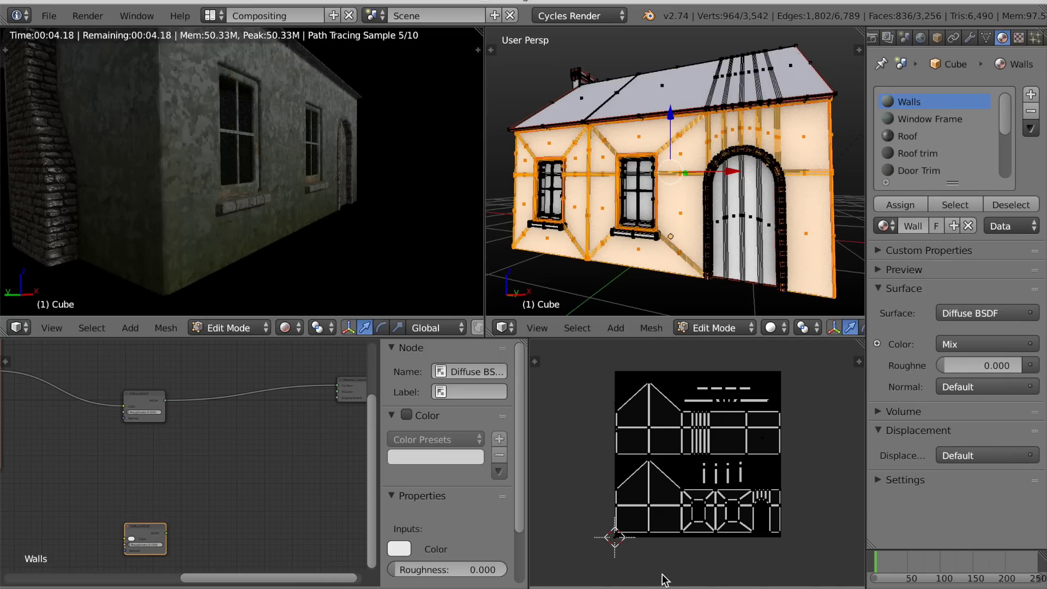
Switch to GIMP and add a new transparent 1024 × 1024 px layer above the Cottage.png layer
mouse_move(684, 585)
left_click(684, 584)
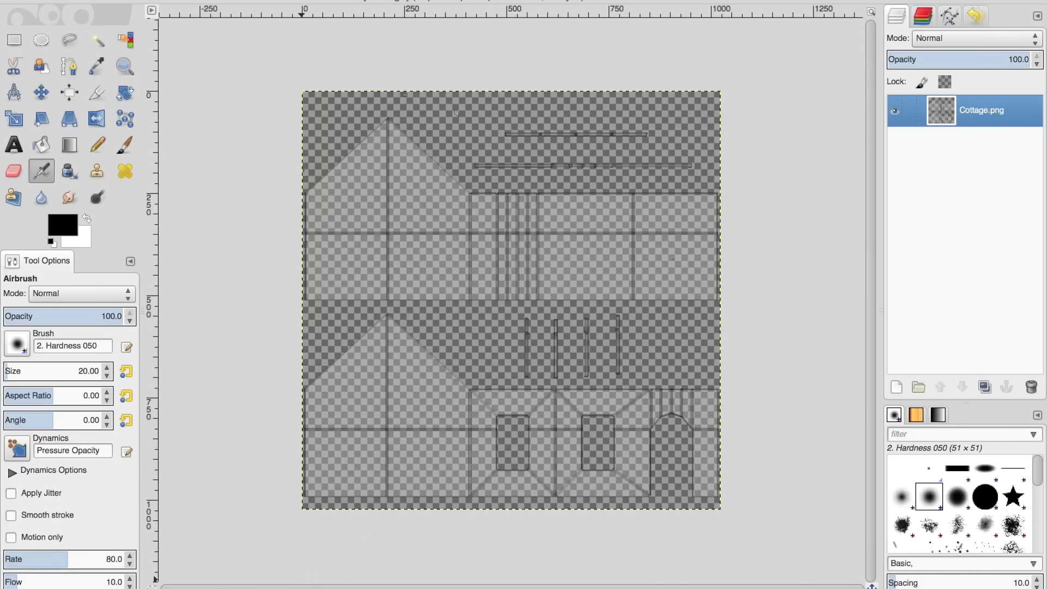
left_click(299, 588)
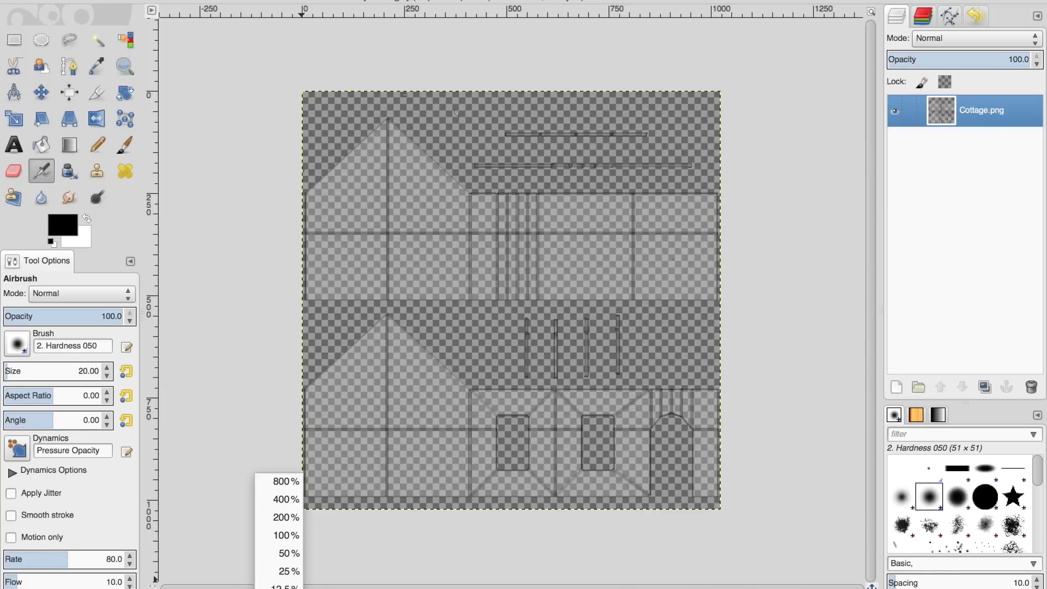
left_click(300, 537)
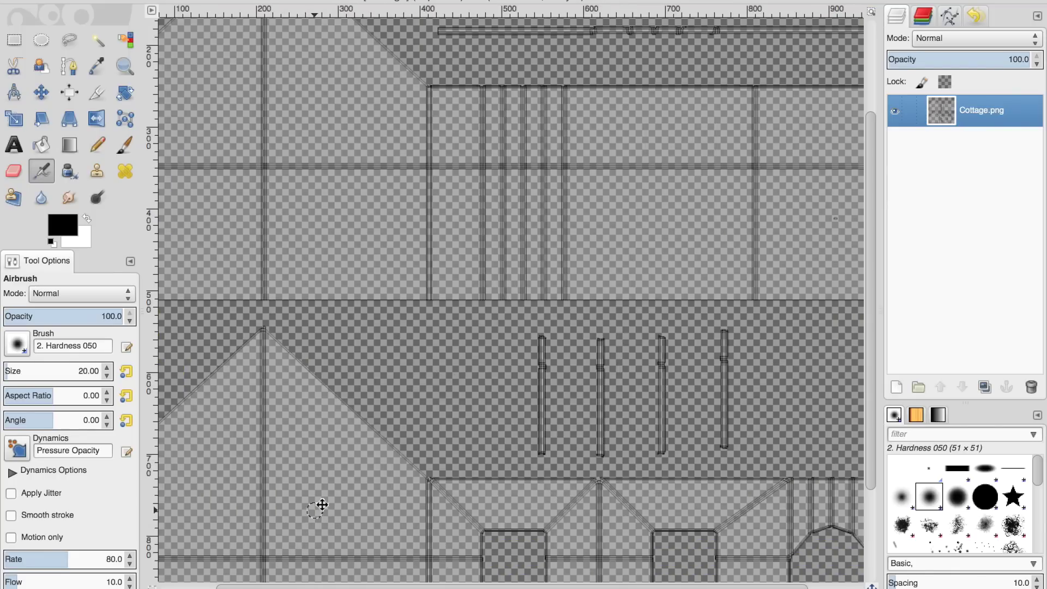
scroll(414, 358, "down", 5)
middle_click_drag(401, 310, 395, 314)
left_click(896, 388)
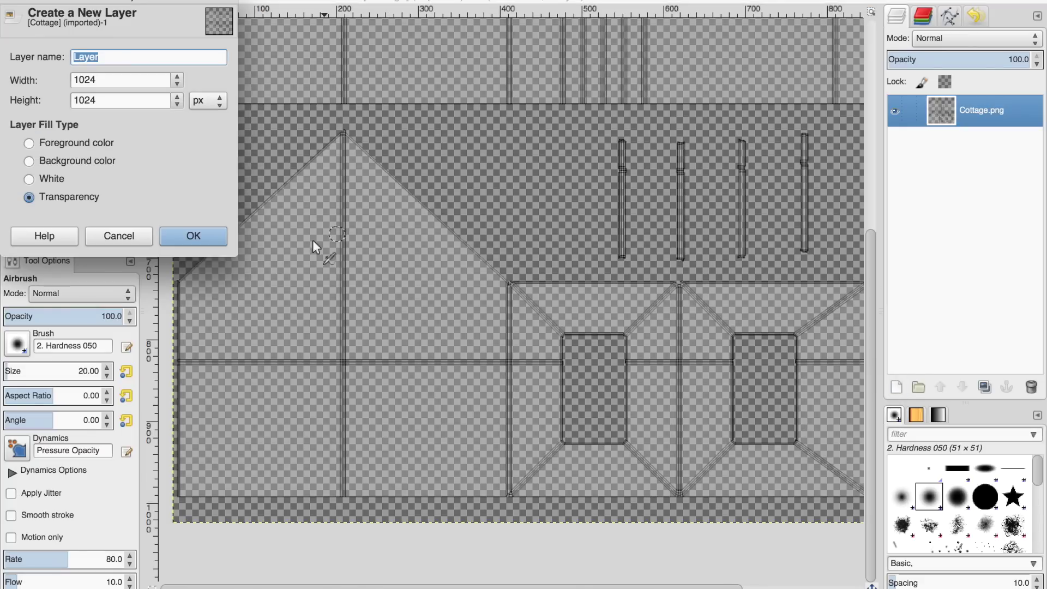
left_click(204, 240)
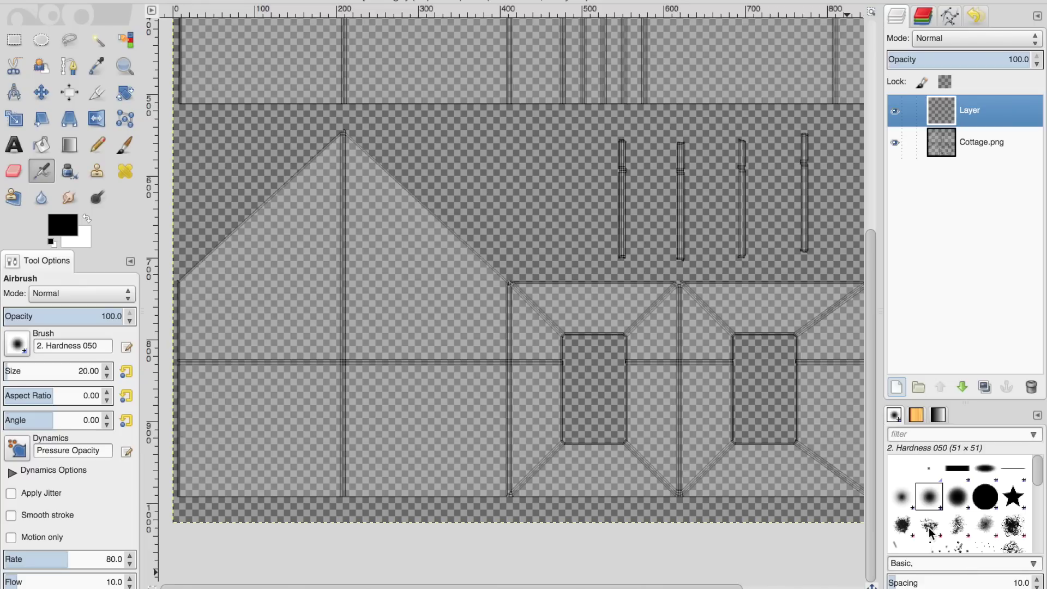
Set up the Paintbrush tool with the Acrylic 01 brush at size 42
left_click(901, 526)
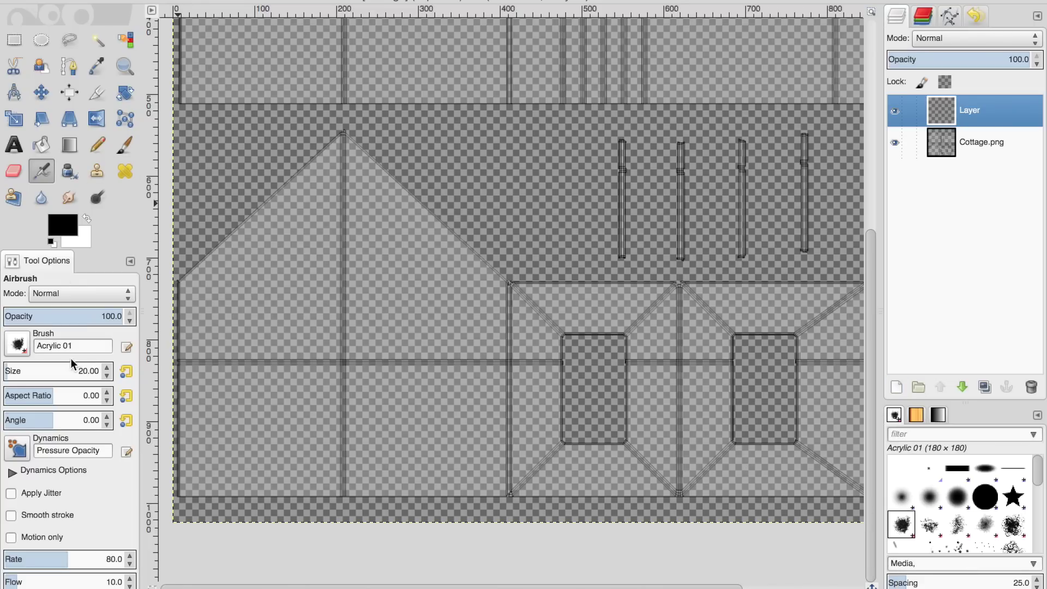
left_click(107, 368)
left_click(125, 145)
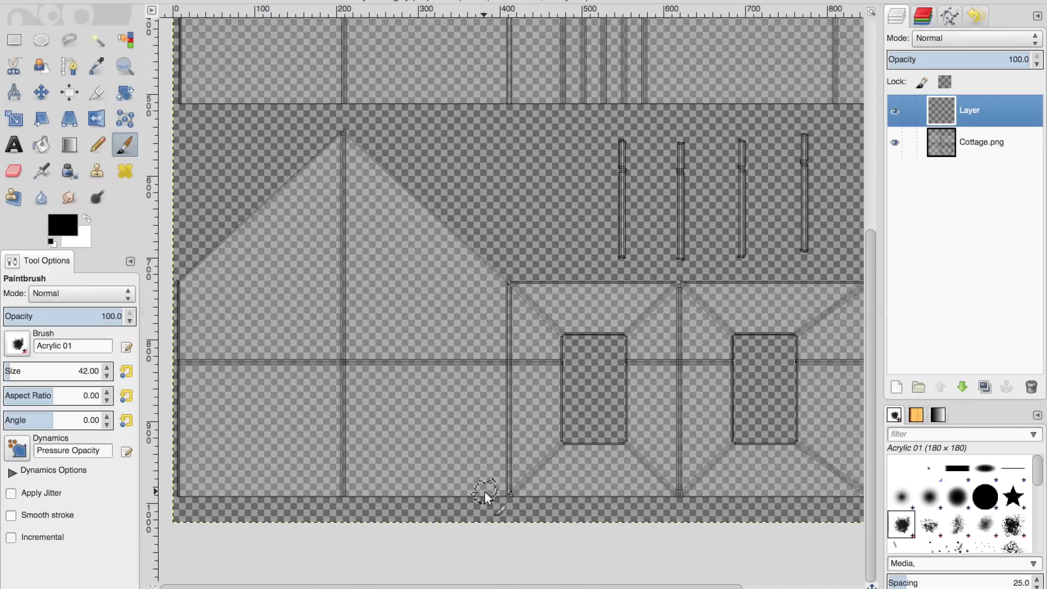
Paint irregular black patches along the base of the front wall, around the window nearer the door, beside the doorway and between the windows
mouse_move(479, 493)
left_mouse_down()
mouse_move(498, 482)
mouse_move(512, 495)
mouse_move(519, 479)
left_mouse_up()
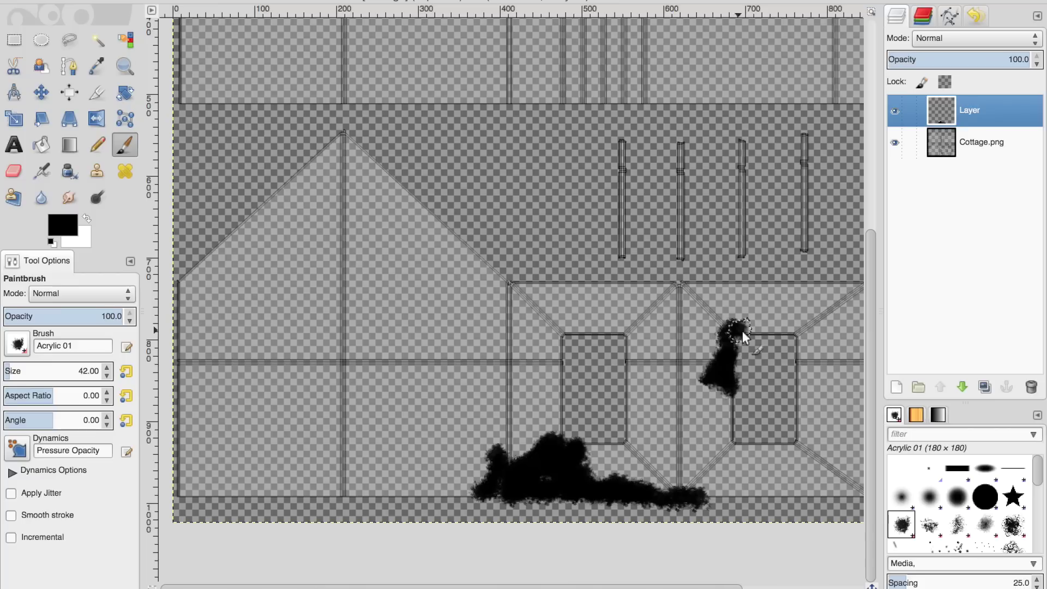
mouse_move(763, 323)
middle_mouse_down()
mouse_move(675, 358)
mouse_move(625, 360)
middle_mouse_up()
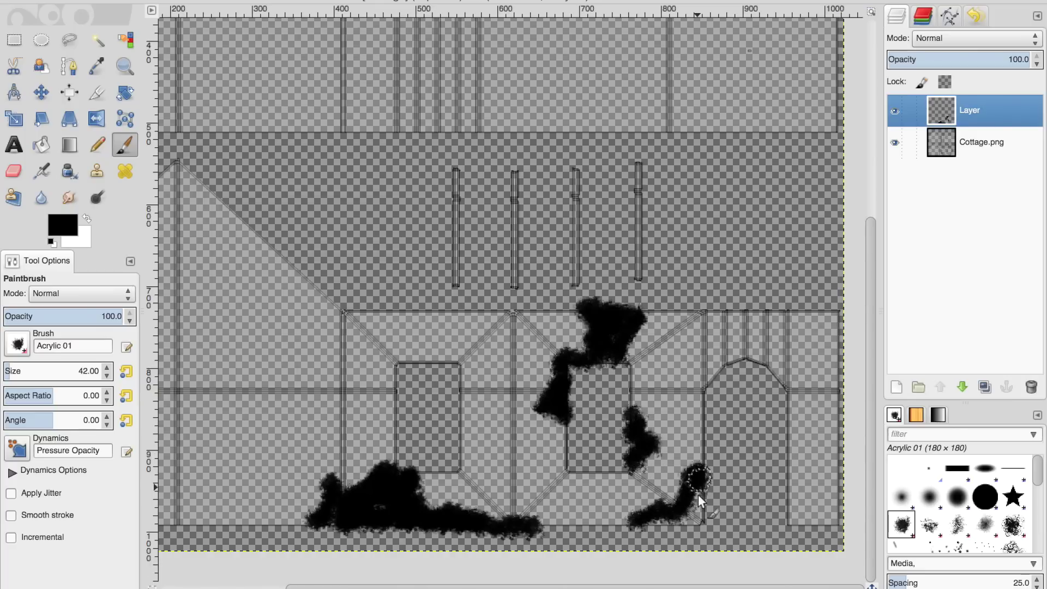
scroll(640, 525, "right", 3)
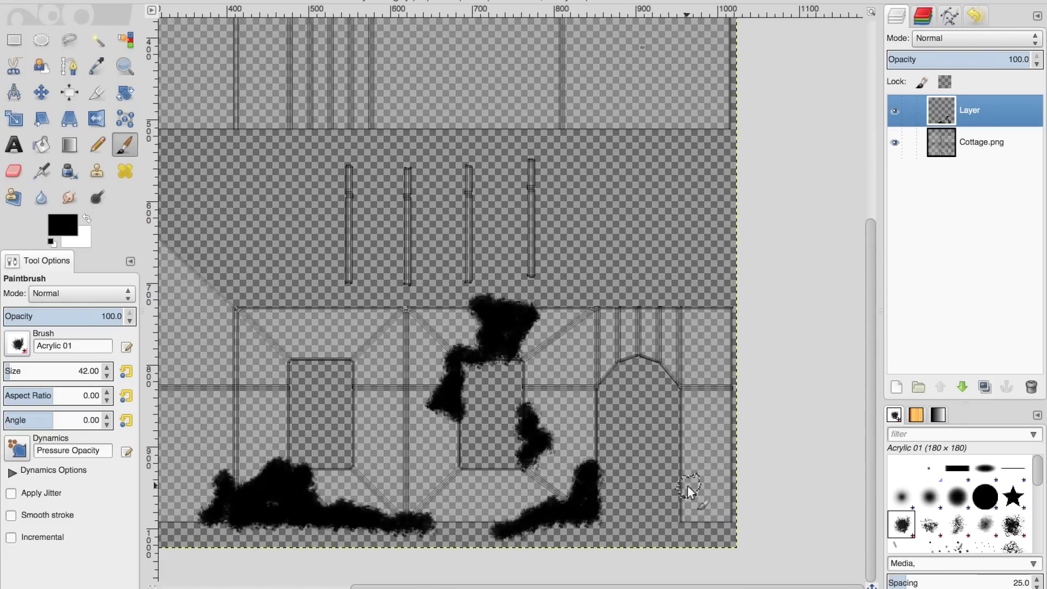
mouse_move(683, 474)
left_mouse_down()
mouse_move(701, 506)
mouse_move(685, 516)
left_mouse_up()
scroll(444, 504, "left", 5)
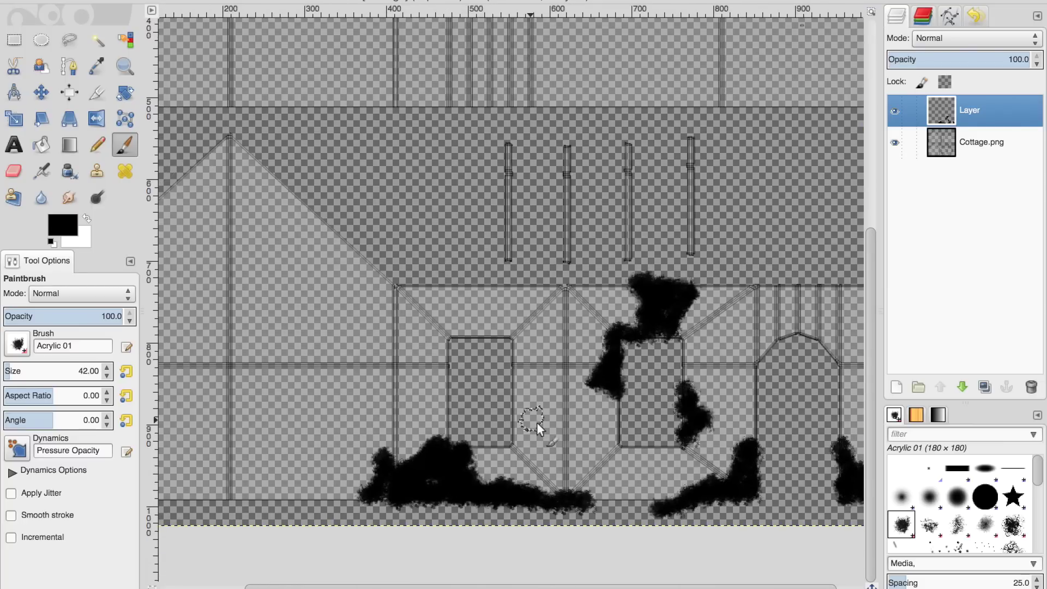
mouse_move(546, 442)
left_mouse_down()
mouse_move(538, 433)
mouse_move(535, 456)
mouse_move(561, 444)
mouse_move(545, 410)
left_mouse_up()
Paint irregular black patches along the base of the lower gable wall in the UV layout
mouse_move(635, 435)
middle_mouse_down()
mouse_move(580, 448)
mouse_move(725, 460)
middle_mouse_up()
scroll(368, 498, "left", 4)
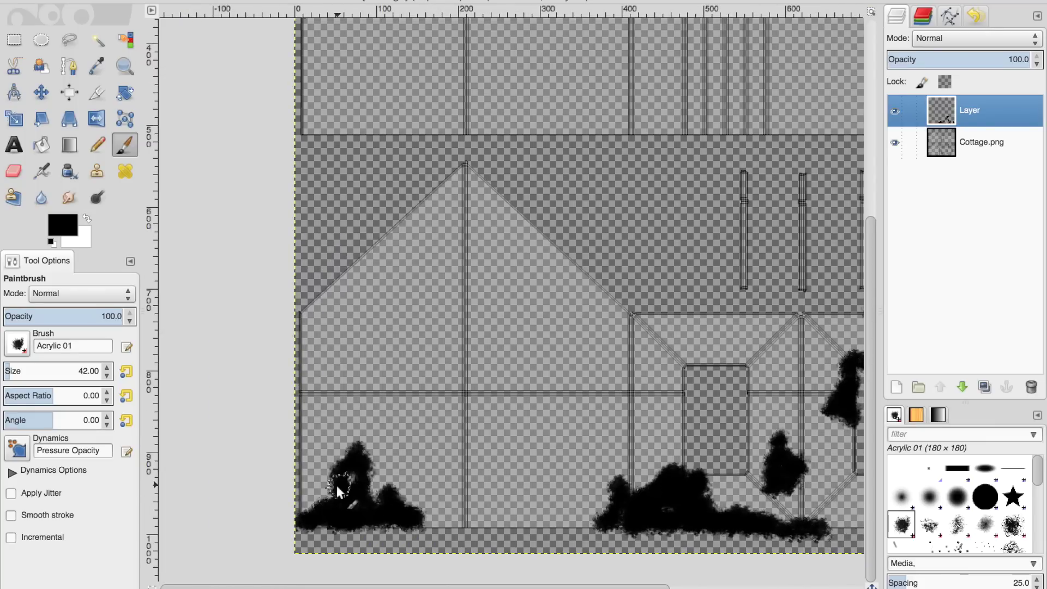
mouse_move(342, 470)
left_mouse_down()
mouse_move(334, 456)
mouse_move(467, 545)
mouse_move(490, 545)
left_mouse_up()
mouse_move(712, 446)
middle_mouse_down()
mouse_move(498, 463)
mouse_move(424, 549)
middle_mouse_up()
mouse_move(452, 293)
middle_mouse_down()
mouse_move(565, 396)
mouse_move(475, 163)
mouse_move(513, 152)
middle_mouse_up()
middle_click_drag(512, 350, 541, 326)
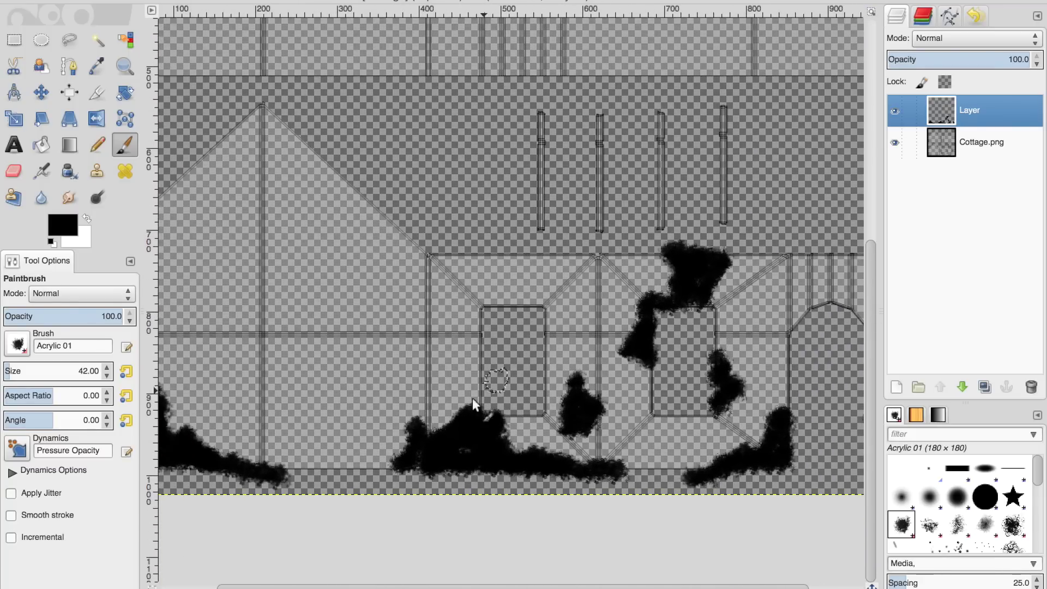
middle_click_drag(494, 424, 463, 414)
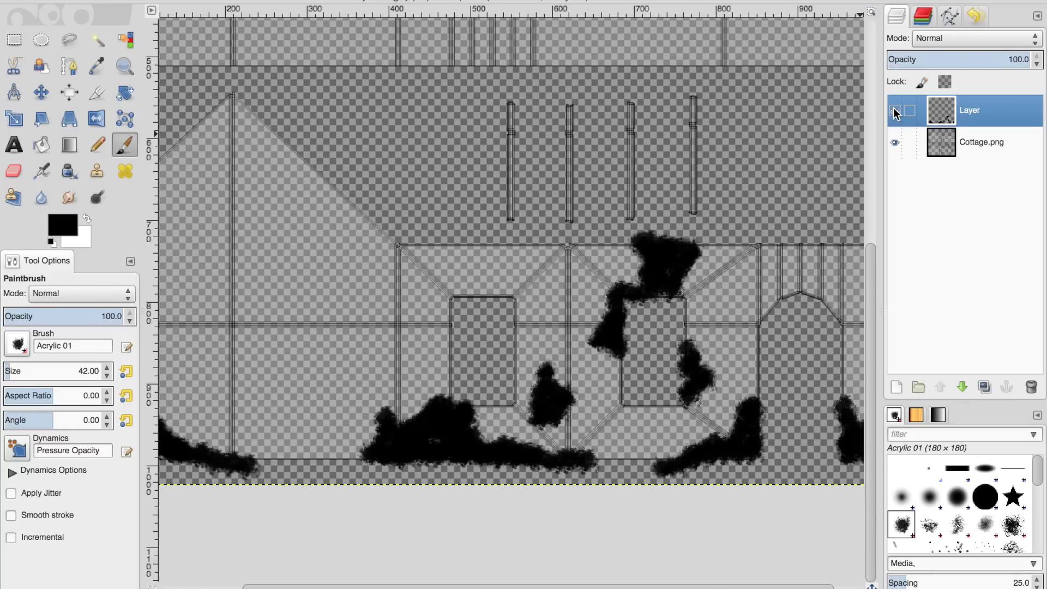
Hide the Cottage.png layer and add another transparent 1024 × 1024 px layer above the painted one
left_click(895, 143)
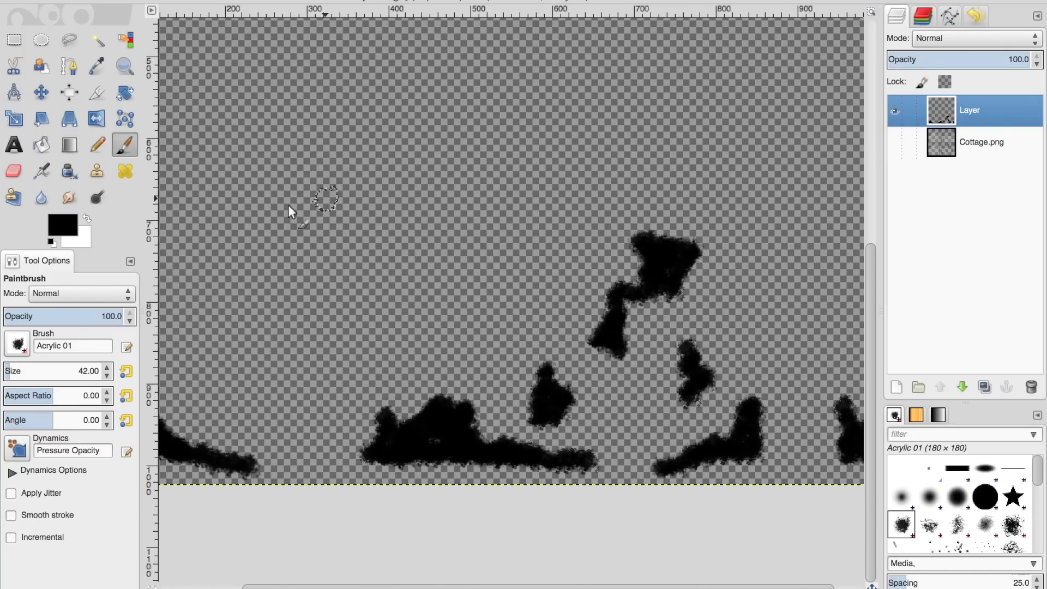
left_click(897, 388)
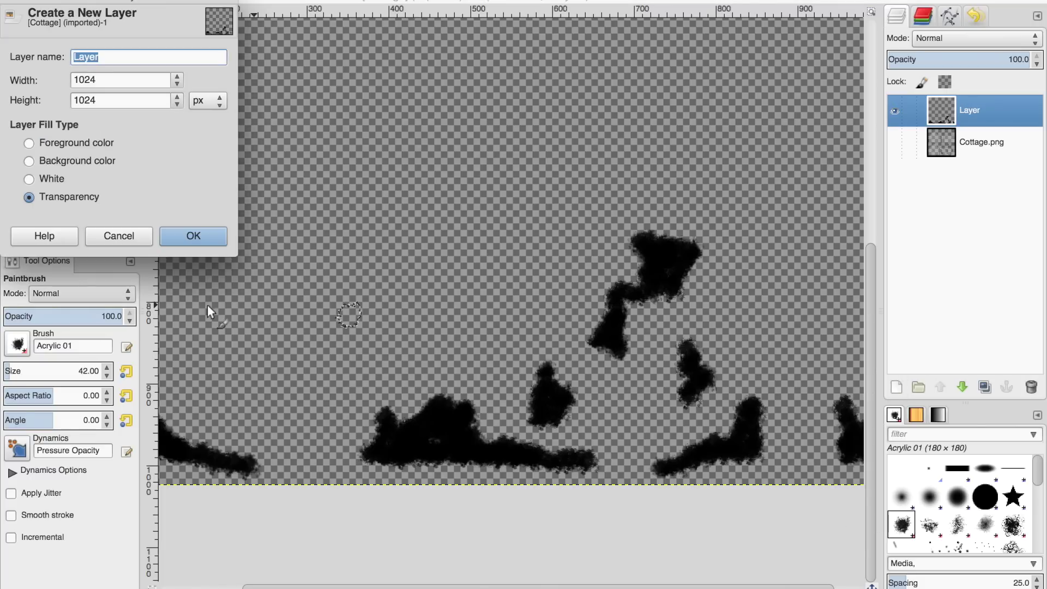
left_click(175, 238)
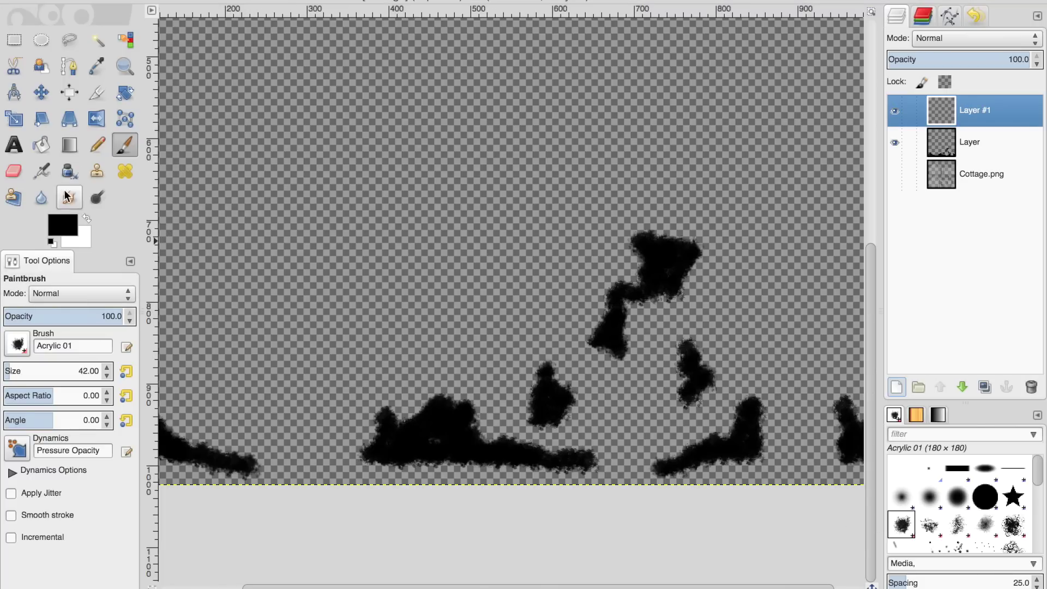
Bucket-fill the new layer with white and lower it beneath the painted black patches
left_click(85, 219)
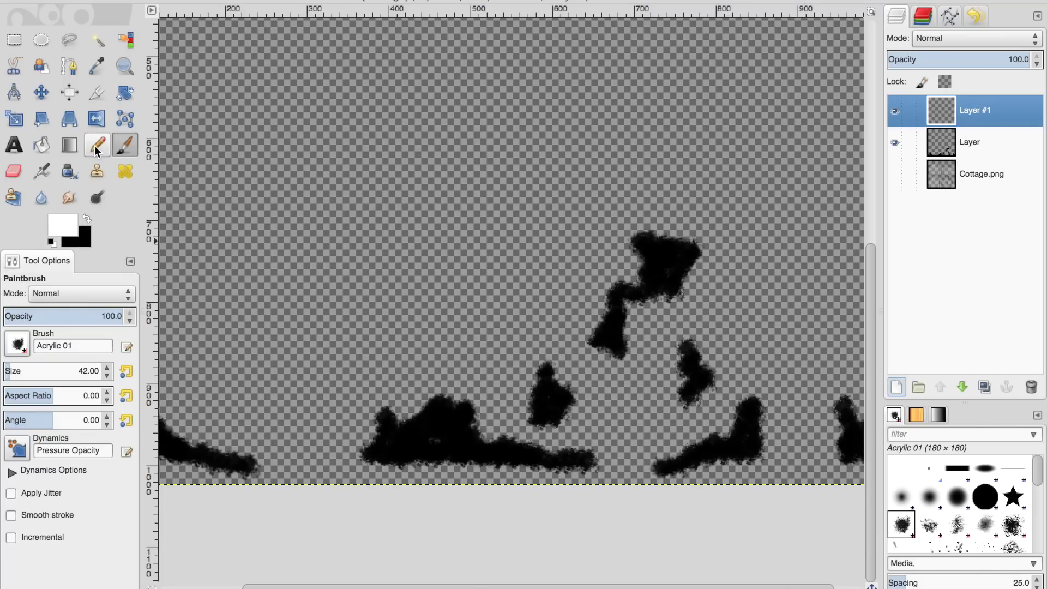
left_click(43, 146)
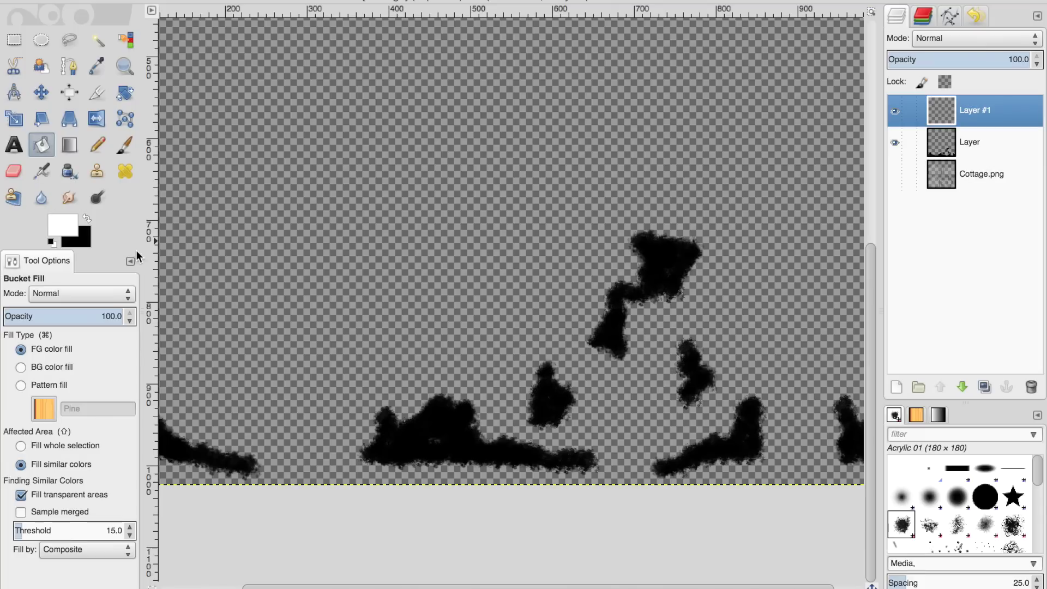
left_click(334, 199)
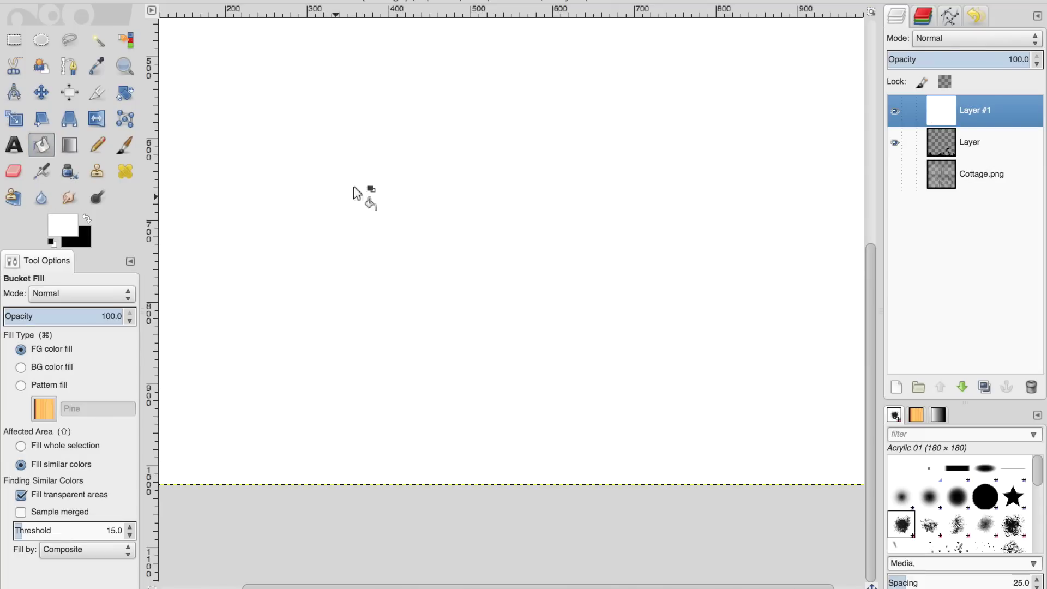
left_click(958, 394)
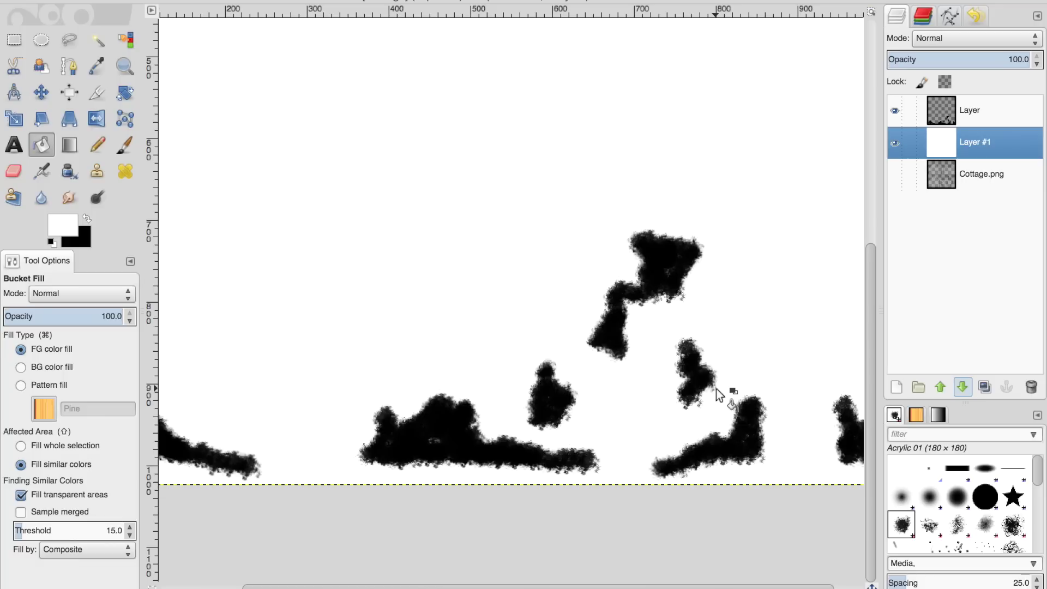
Overwrite Cottage.png with the black-and-white mask
scroll(465, 355, "up", 5)
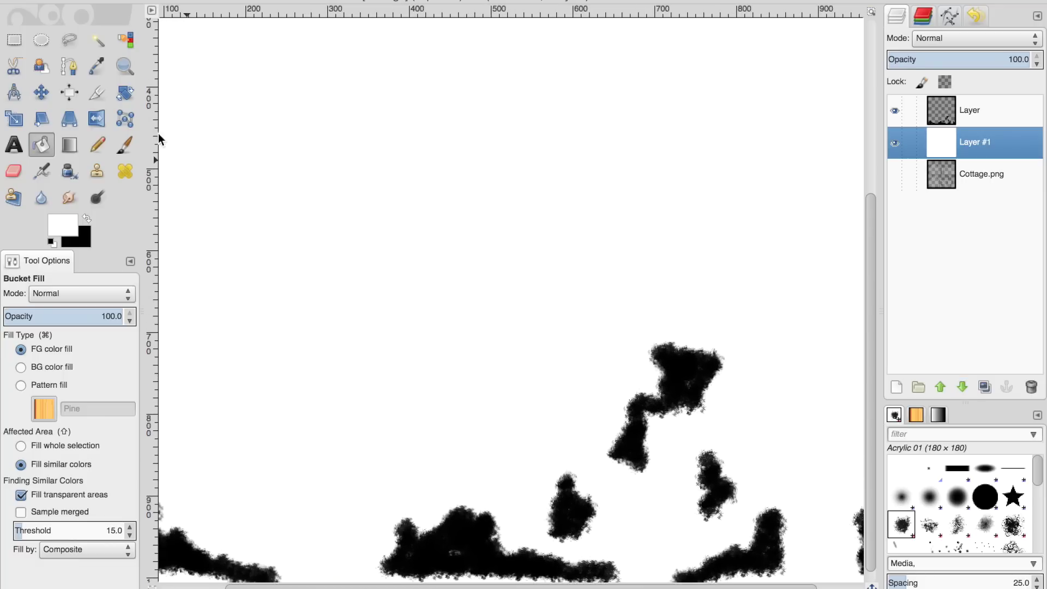
left_click(99, 0)
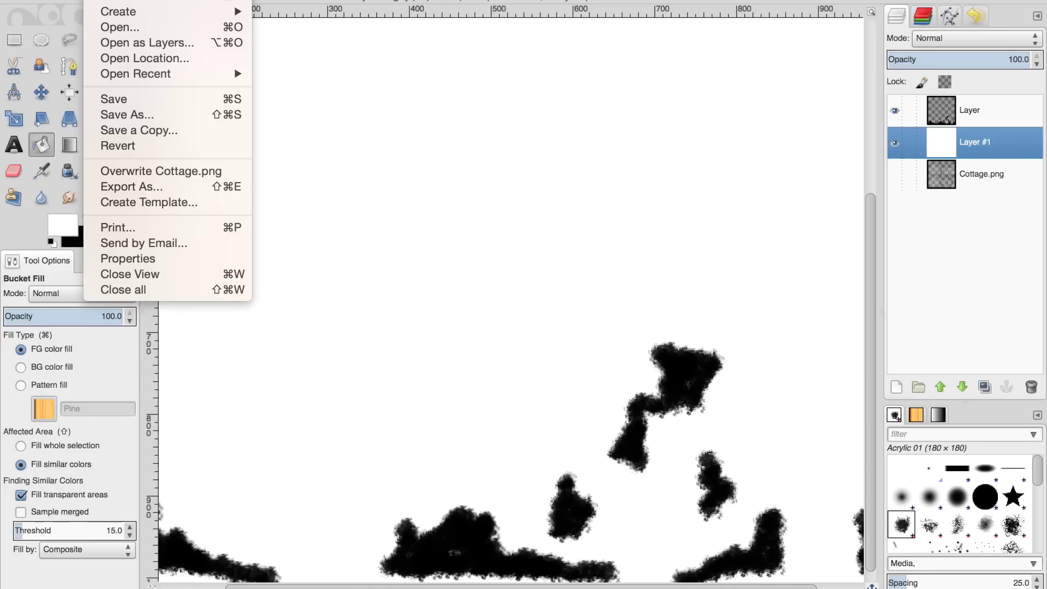
left_click(130, 173)
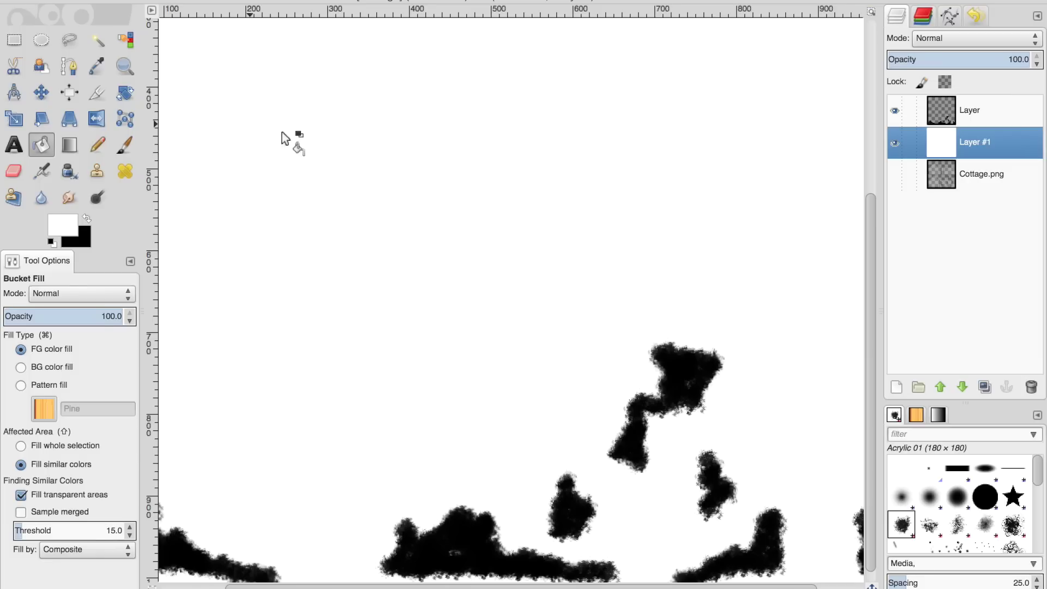
Switch back to Blender and add an Image Texture node below the Material Output node in the Walls material
mouse_move(703, 584)
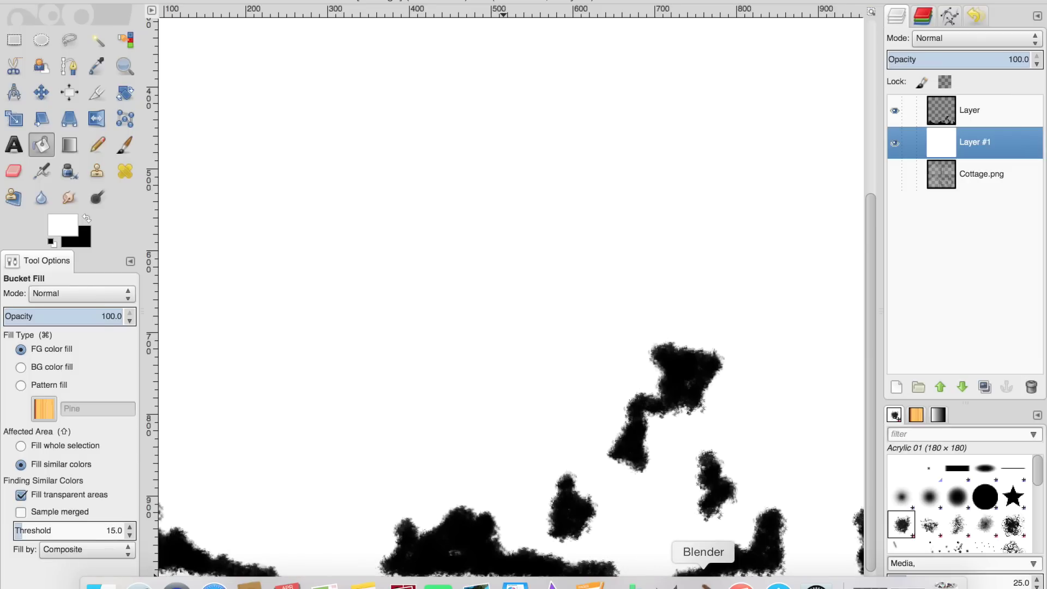
left_click(703, 583)
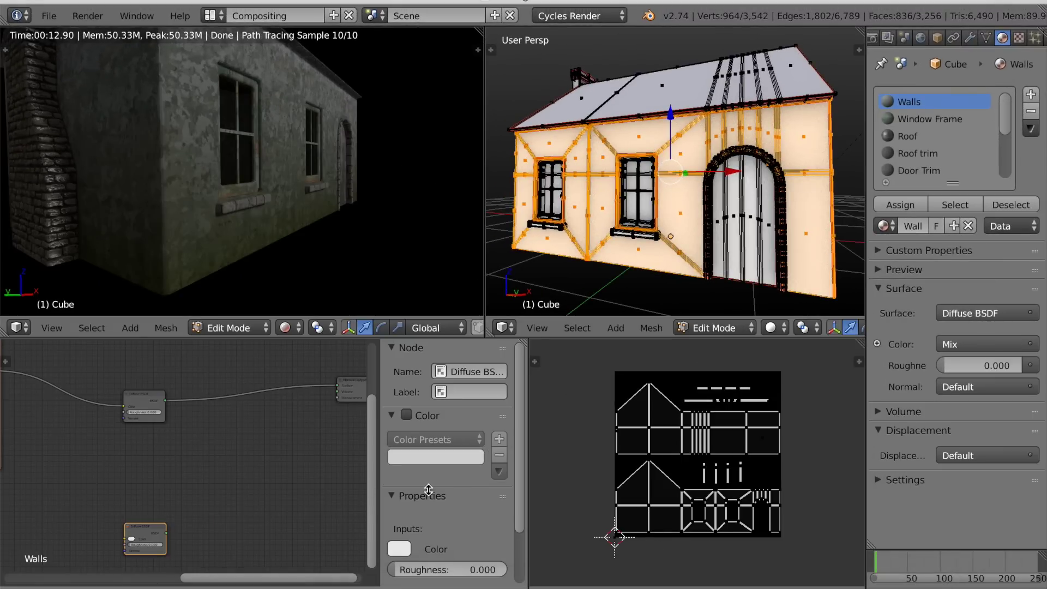
scroll(303, 497, "down", 1)
middle_click_drag(304, 502, 185, 515)
scroll(213, 503, "up", 7)
left_click_drag(263, 405, 276, 408)
key("shift+a")
mouse_move(186, 473)
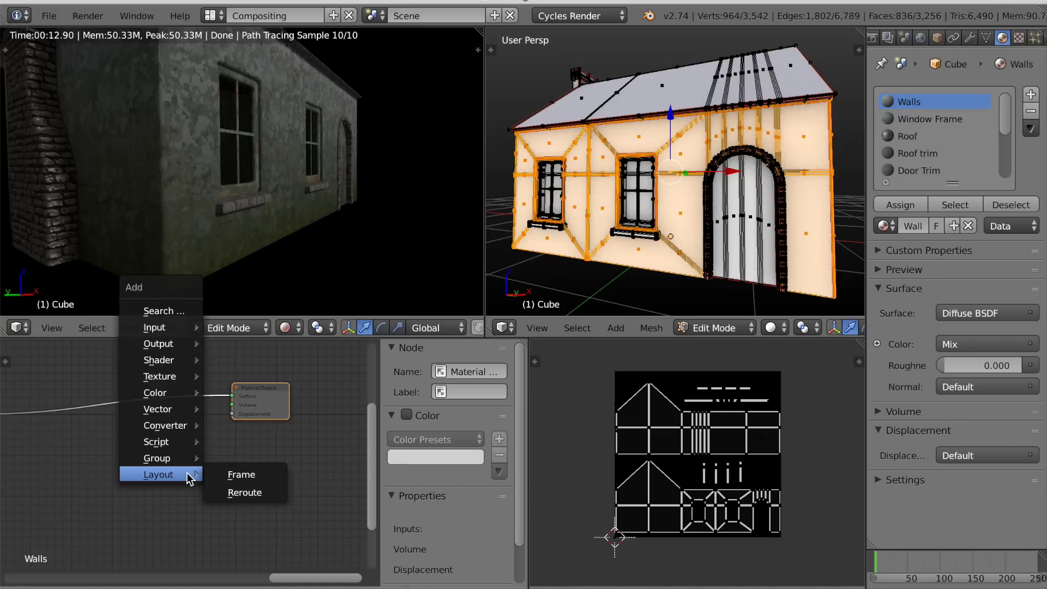
mouse_move(166, 375)
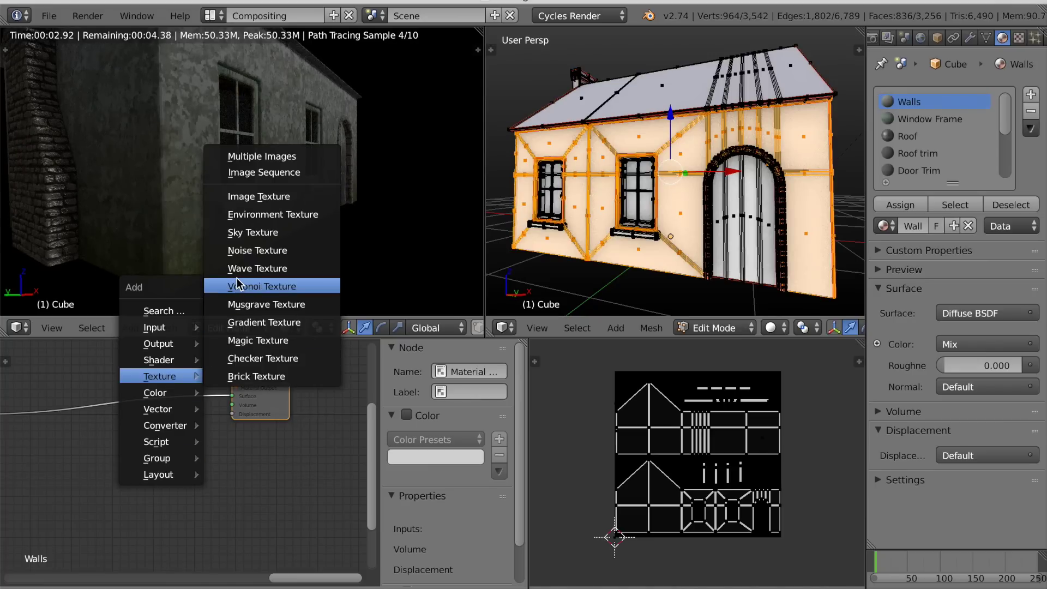
left_click(257, 196)
left_click(207, 438)
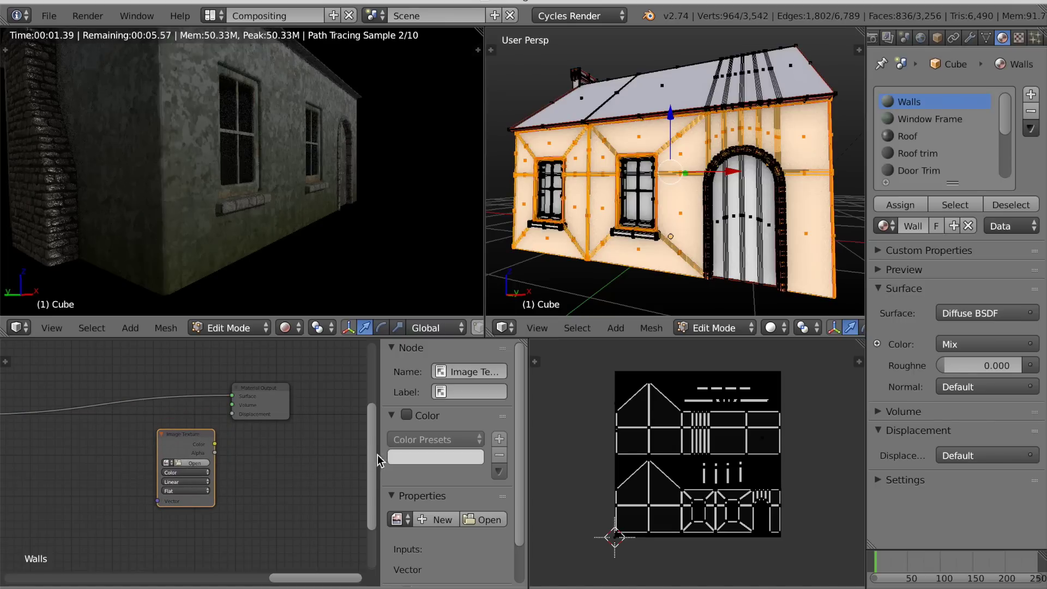
Widen the node editor and load Cottage.png from the Desktop into the new Image Texture node
left_click_drag(527, 458, 851, 459)
scroll(508, 498, "up", 1)
scroll(508, 497, "up", 2)
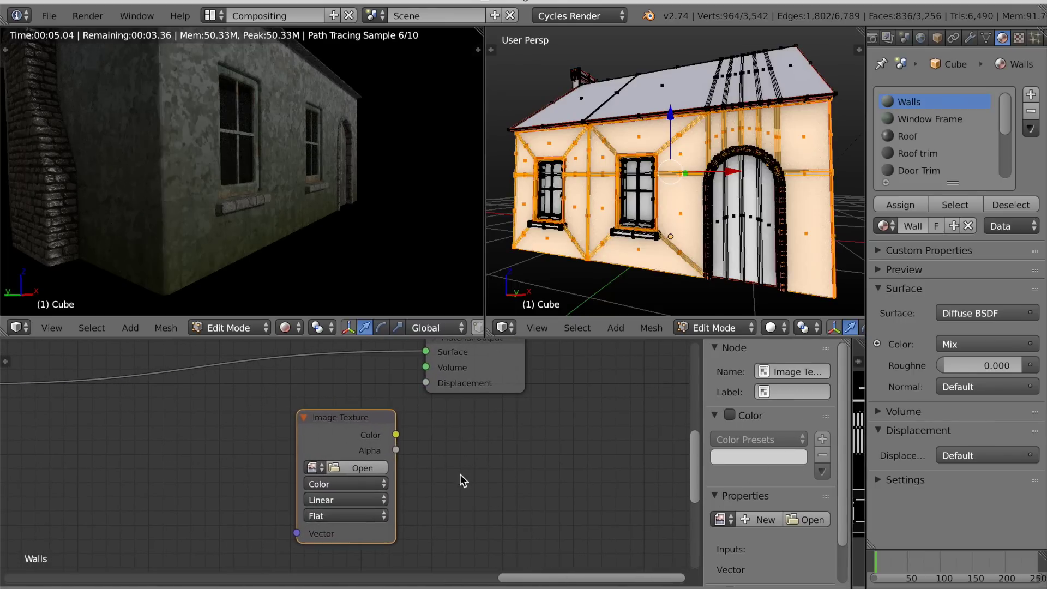
left_click_drag(346, 431, 201, 437)
left_click(216, 470)
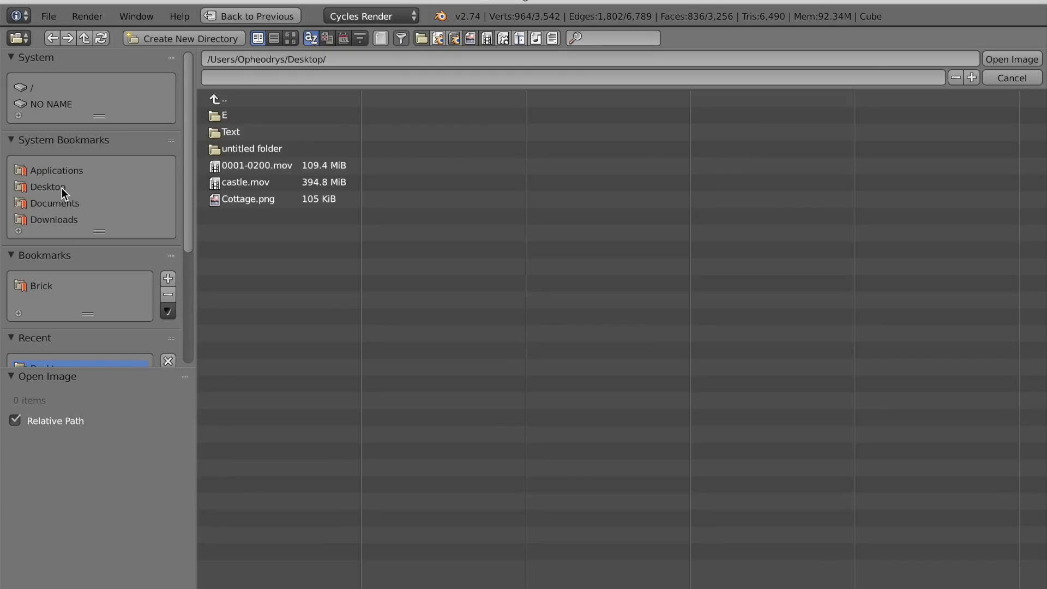
left_click(220, 200)
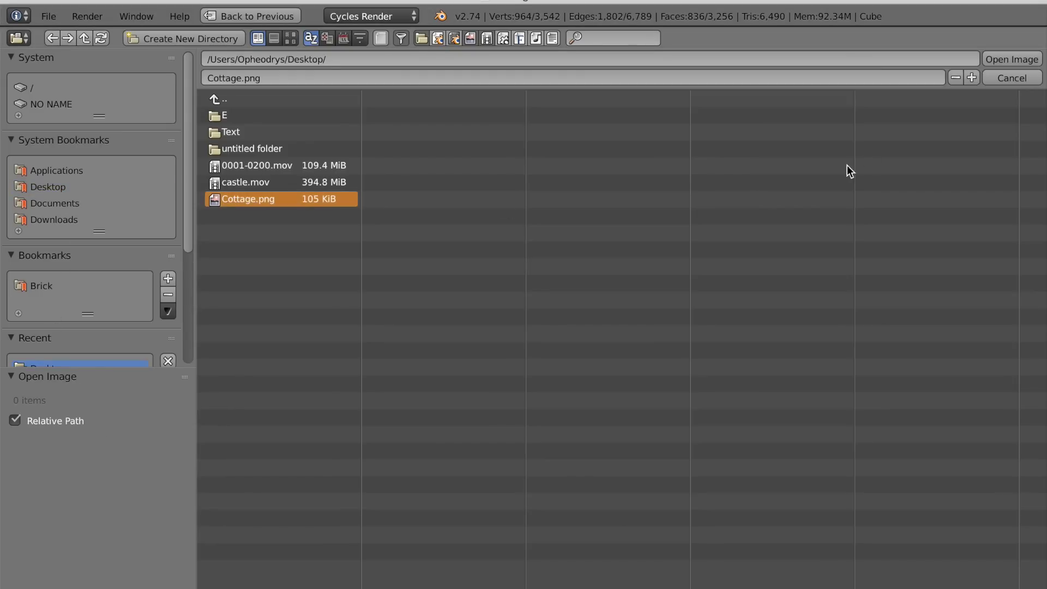
left_click(995, 61)
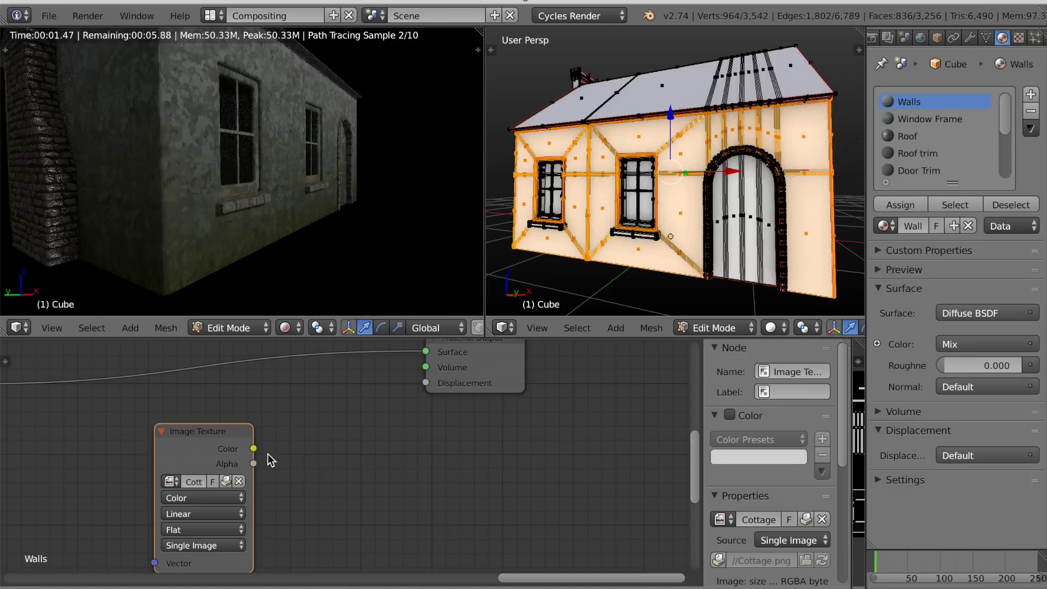
Connect the Cottage.png texture's Color output to the Material Output's Displacement input and inspect the walls in the rendered view
scroll(305, 468, "down", 2)
mouse_move(323, 473)
middle_mouse_down()
mouse_move(336, 472)
mouse_move(313, 488)
middle_mouse_up()
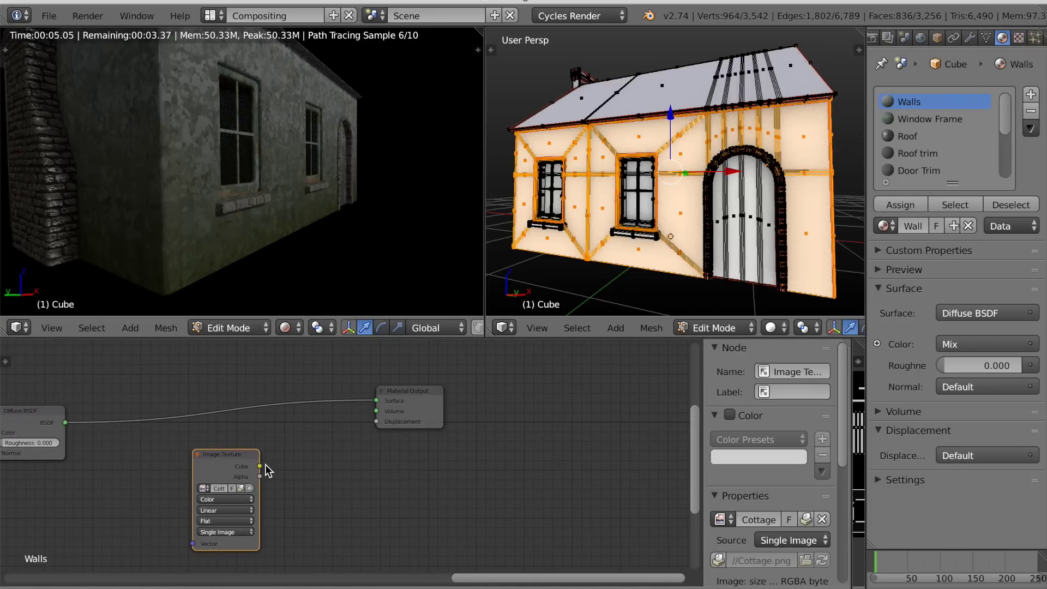
left_click_drag(346, 436, 376, 421)
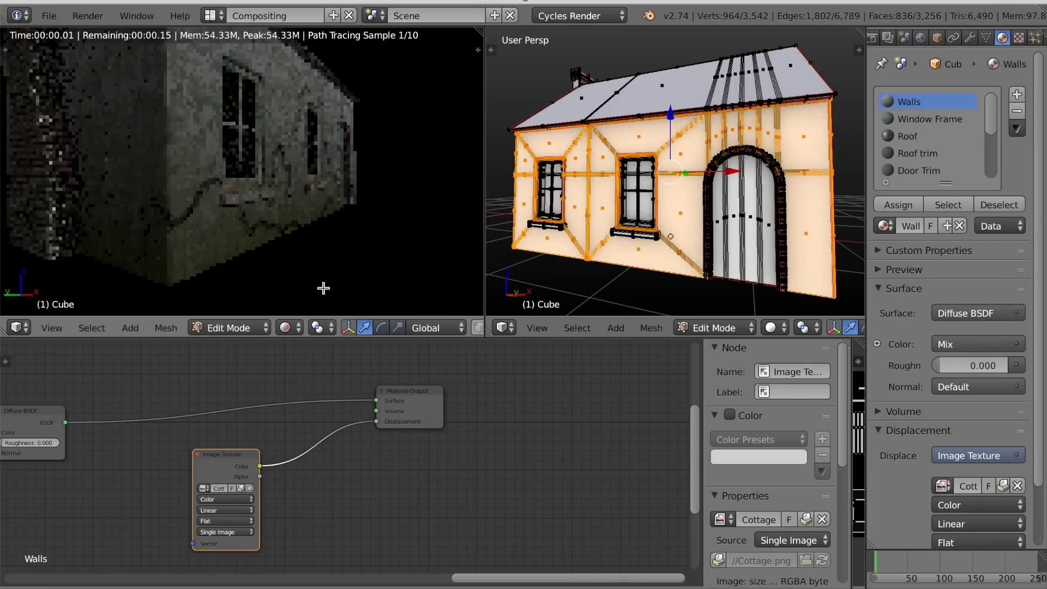
scroll(302, 284, "up", 2)
middle_click_drag(302, 285, 276, 295)
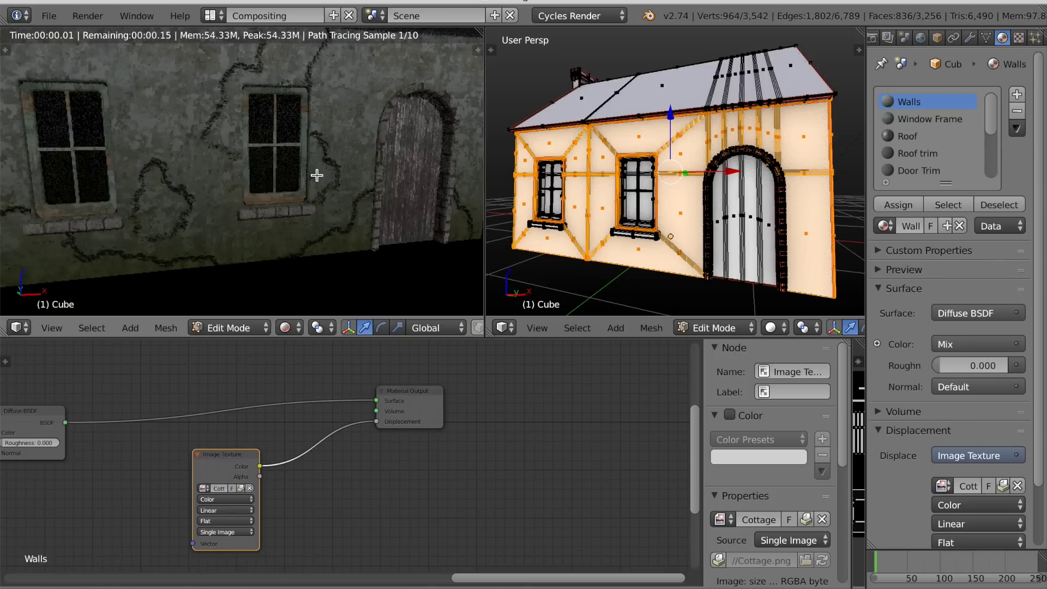
scroll(309, 205, "down", 2)
middle_click_drag(307, 208, 351, 204)
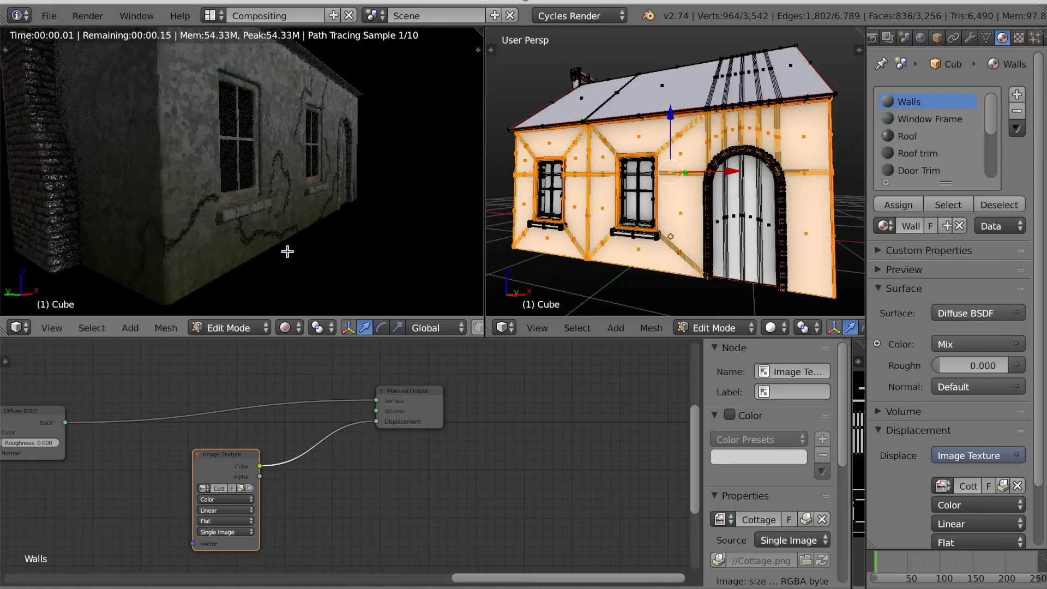
scroll(360, 454, "down", 2)
Insert a Math node set to Multiply on the link between the Cottage.png texture and the Displacement input
left_click_drag(264, 463, 196, 497)
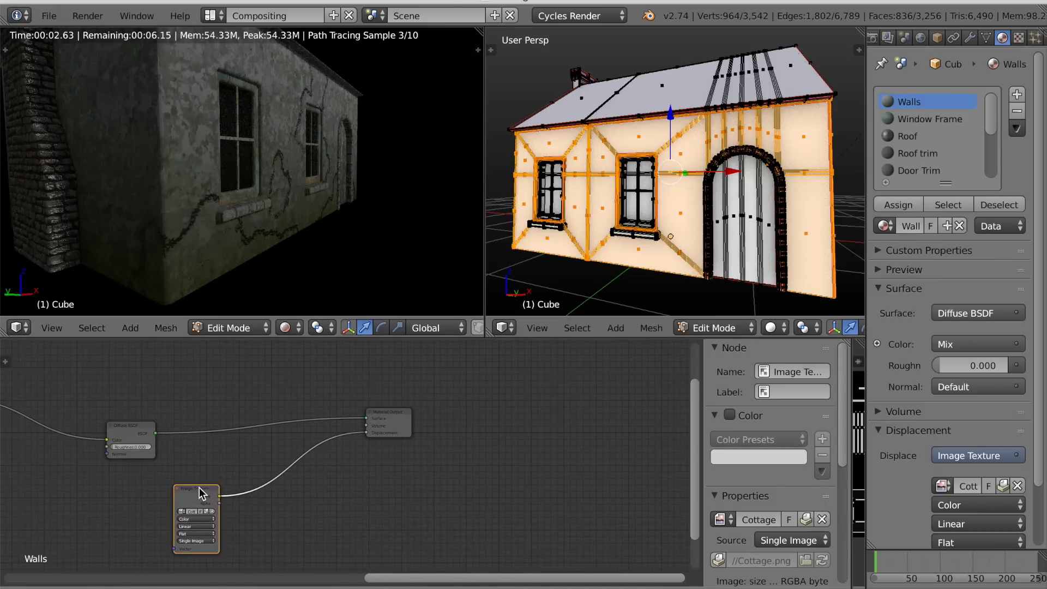
middle_click_drag(346, 518, 353, 498)
key("shift+a")
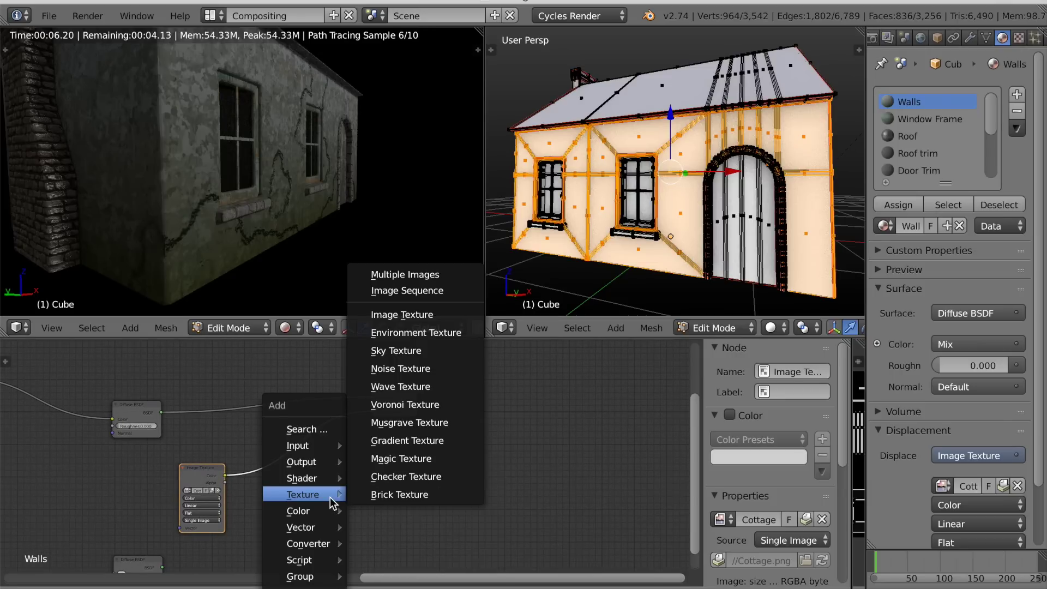
mouse_move(316, 526)
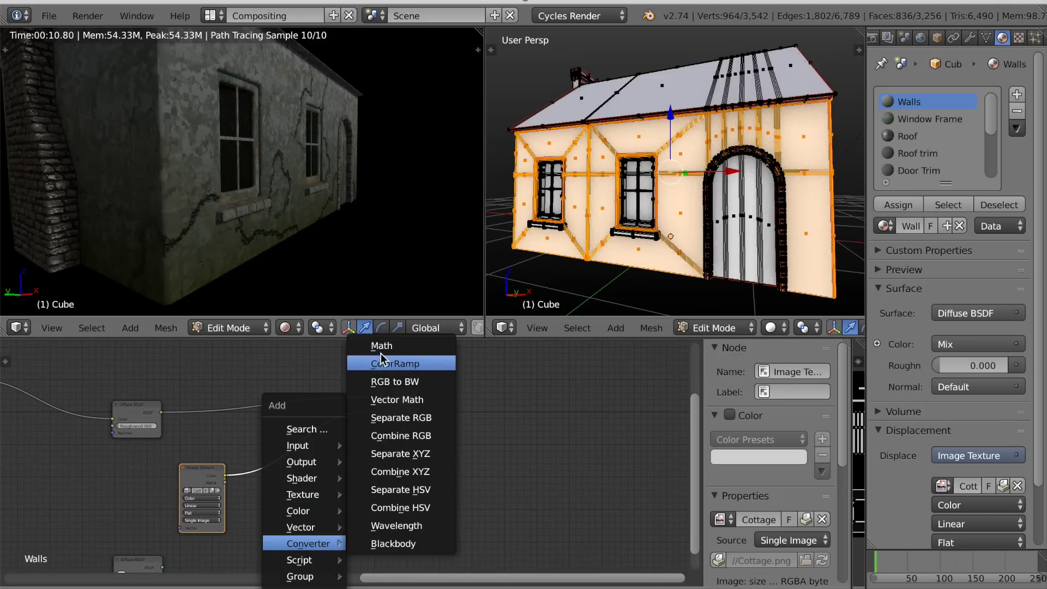
left_click(382, 346)
left_click(268, 435)
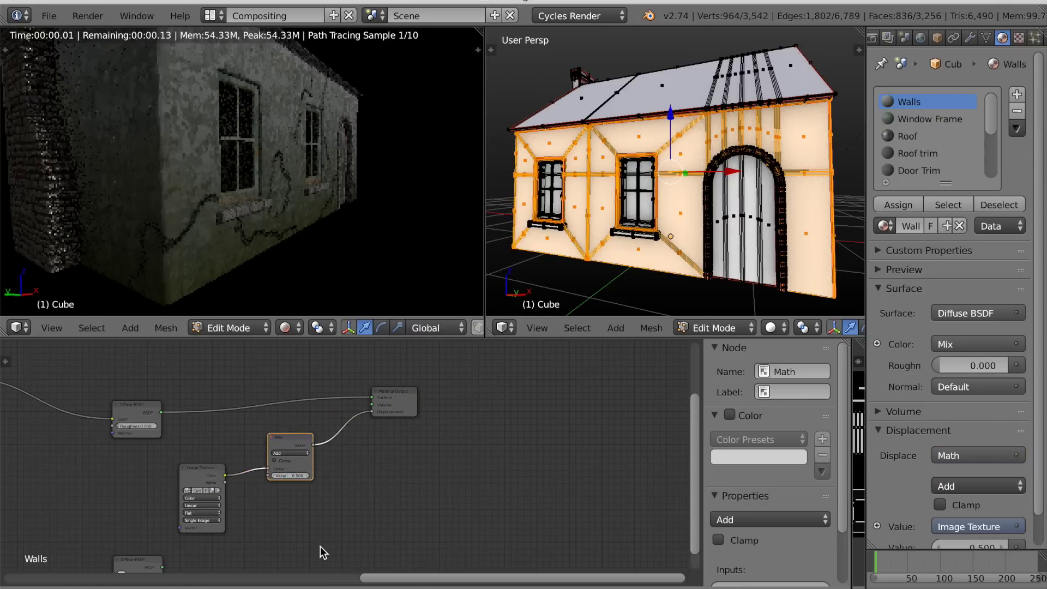
scroll(324, 545, "up", 5)
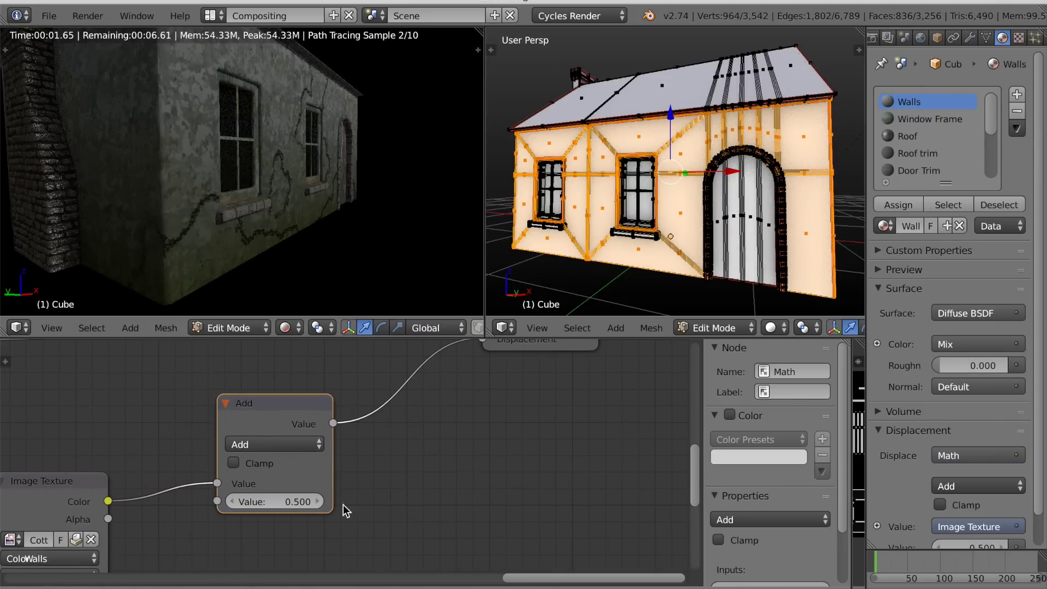
left_click(293, 444)
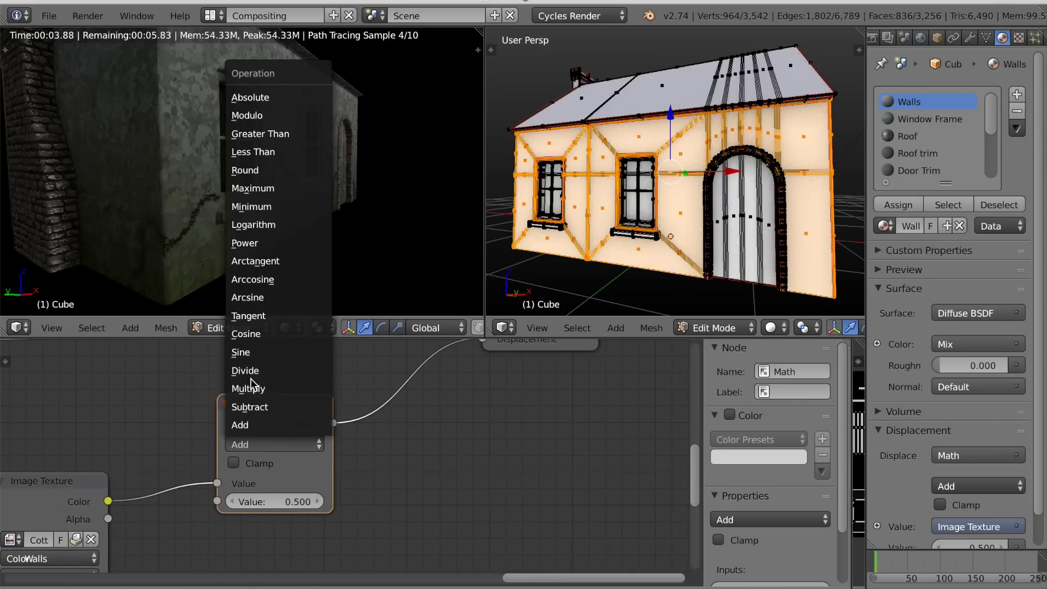
left_click(252, 388)
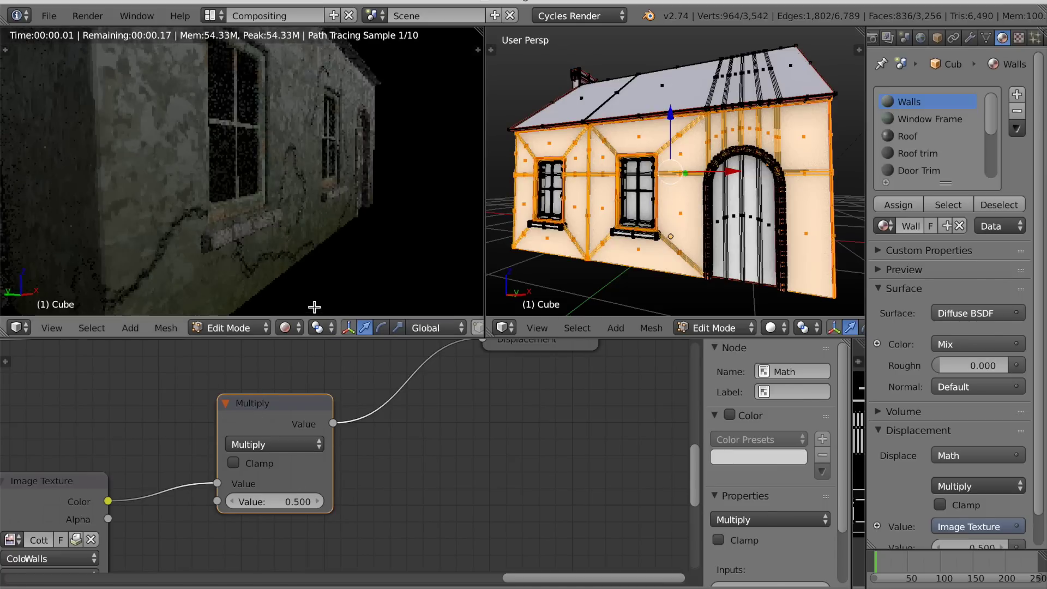
Try a Multiply value of 61.9 for the displacement while viewing the cracked wall up close
scroll(305, 299, "up", 5)
scroll(308, 298, "down", 3)
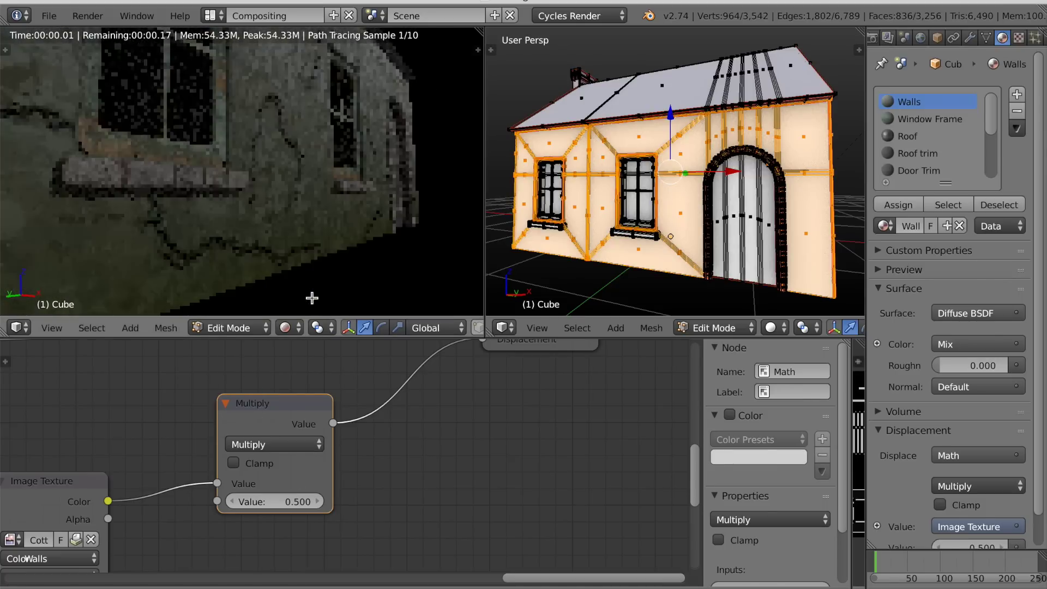
left_click_drag(276, 502, 360, 502)
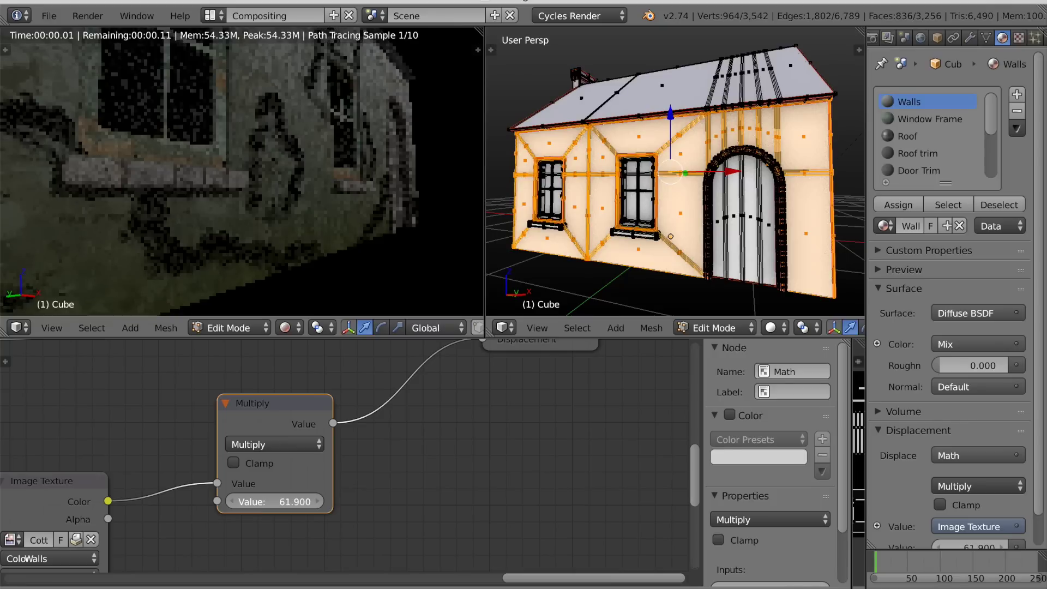
key("Escape")
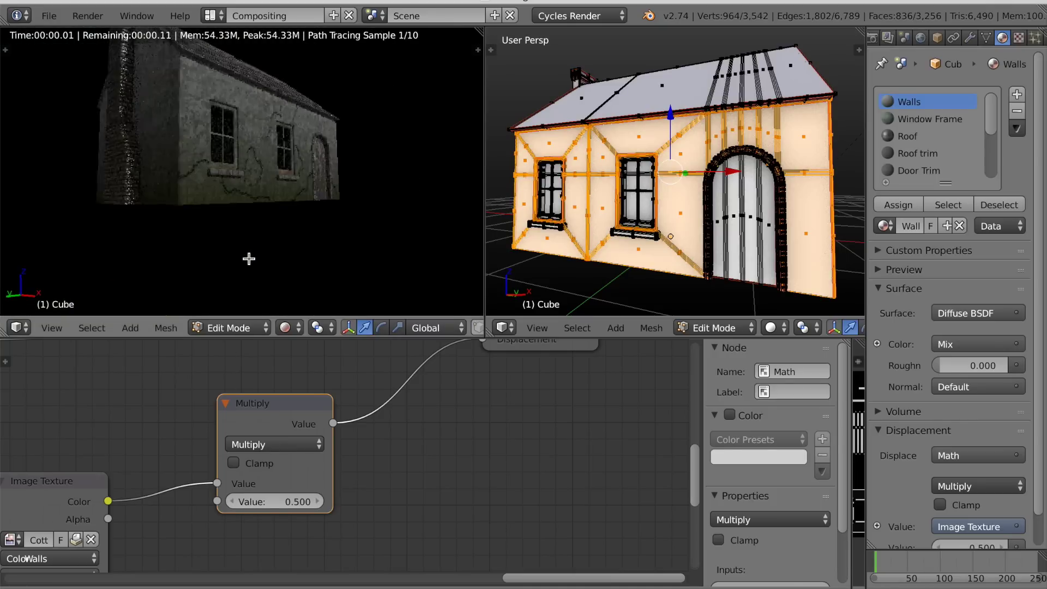
middle_click_drag(249, 258, 262, 271)
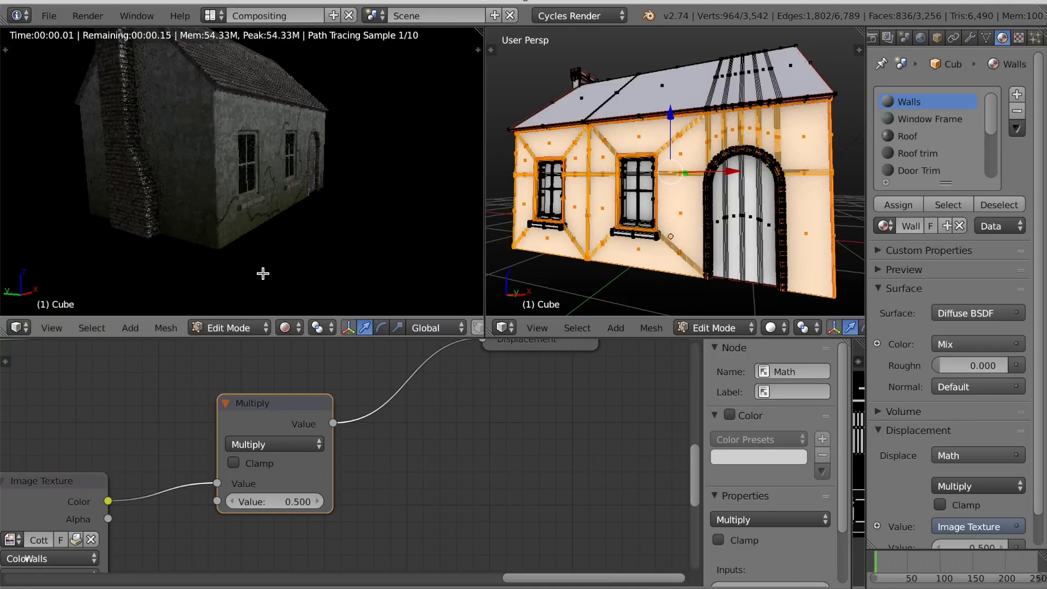
Move the Material Output, Multiply and Cottage.png texture nodes farther right to leave room beside the Diffuse BSDF nodes
scroll(267, 440, "down", 5)
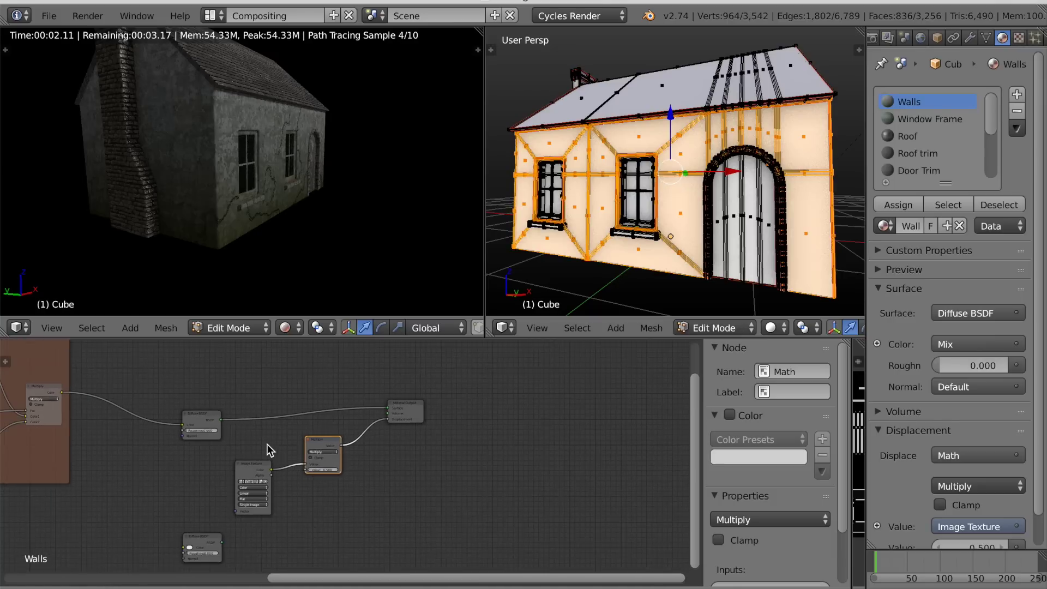
scroll(266, 444, "down", 1)
left_click_drag(407, 420, 487, 374)
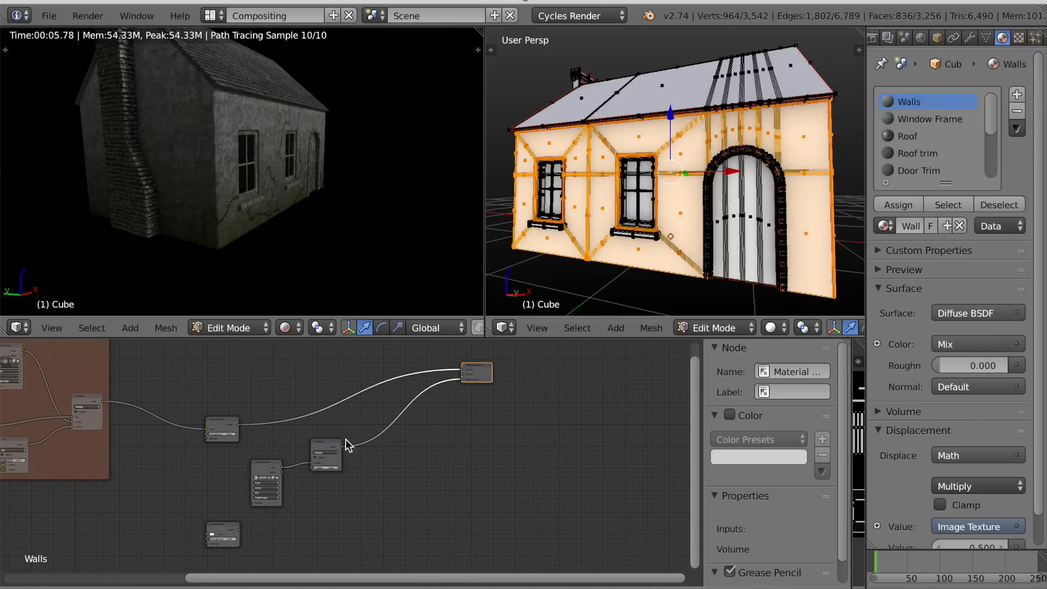
left_click_drag(330, 443, 423, 399)
left_click_drag(260, 467, 359, 443)
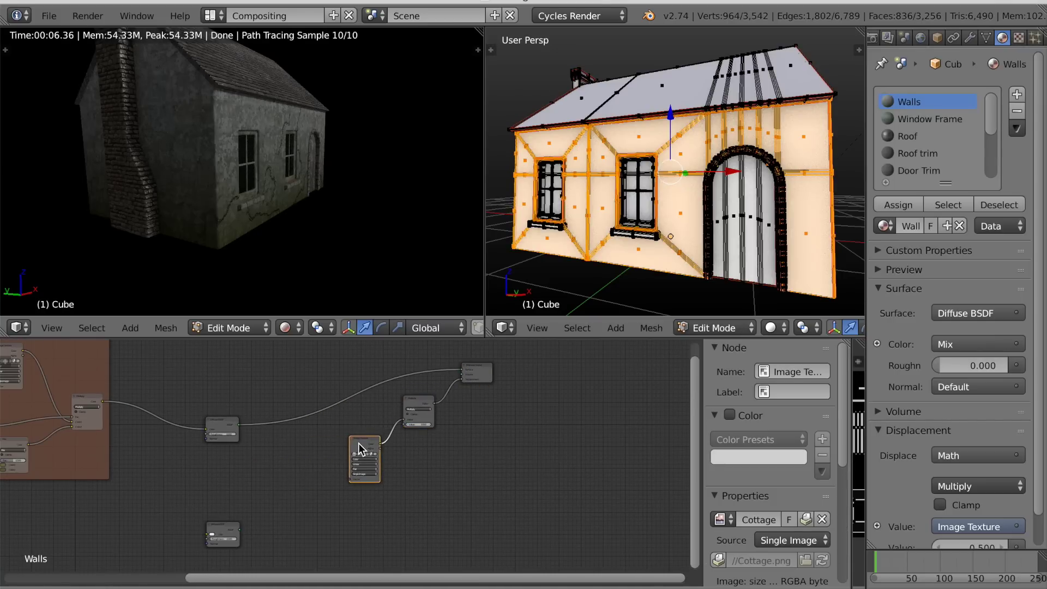
Add an Image Texture with Mapping and Texture Coordinate nodes to the unconnected second Diffuse BSDF
scroll(283, 496, "up", 3)
left_click(249, 493)
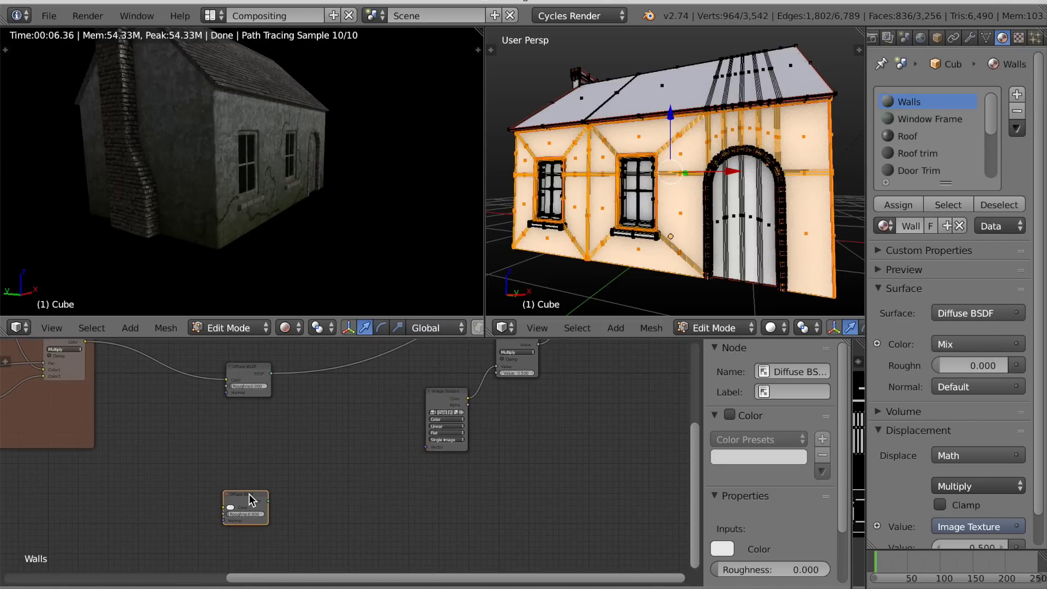
scroll(202, 444, "down", 1)
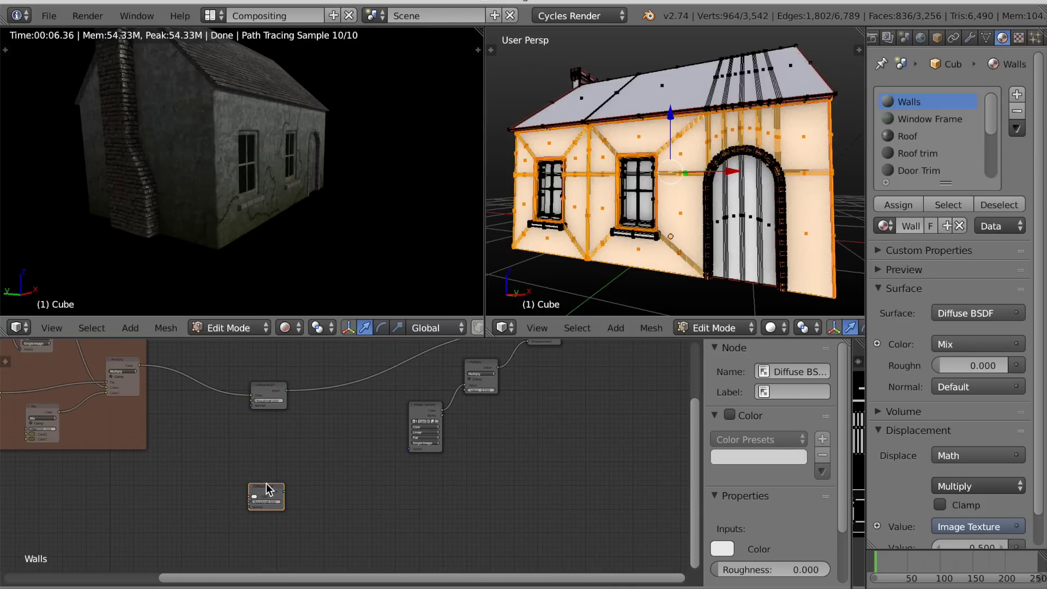
key("ctrl+t")
scroll(229, 521, "up", 5)
middle_click_drag(231, 516, 268, 498)
scroll(251, 491, "up", 3)
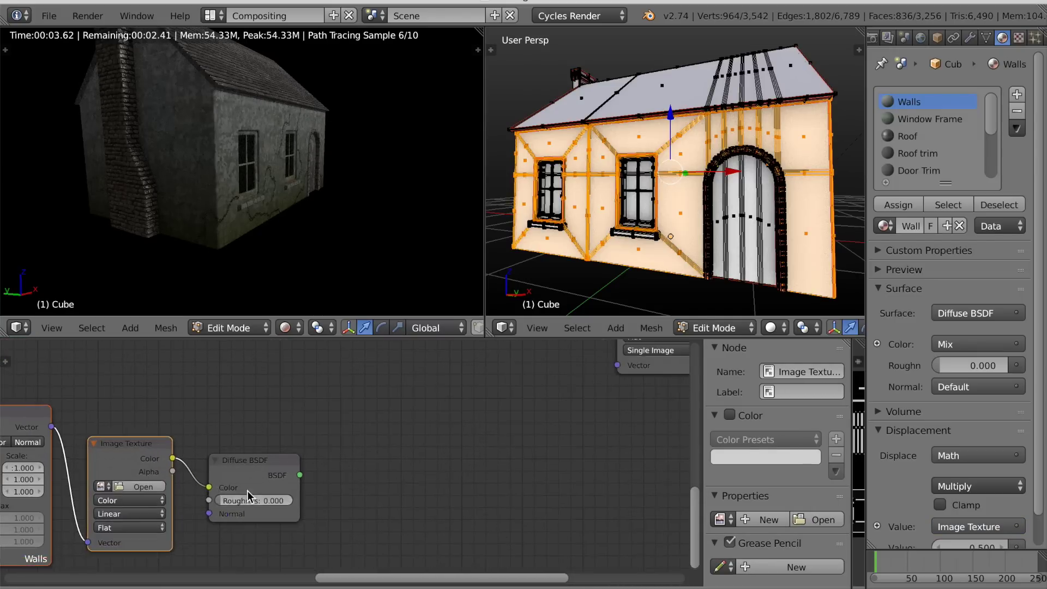
Load BrickSmallBrown0219_2_S.jpg from the bookmarked Brick folder into the second shader's Image Texture node, browsing by thumbnails
left_click(223, 466)
left_click(39, 290)
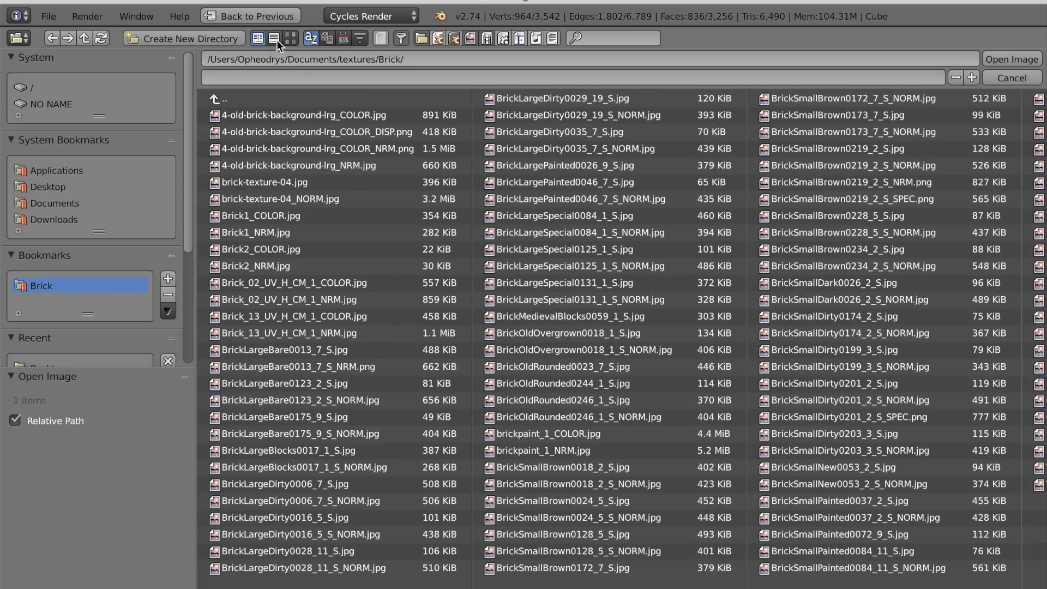
left_click(291, 38)
scroll(679, 452, "down", 1)
scroll(678, 453, "down", 5)
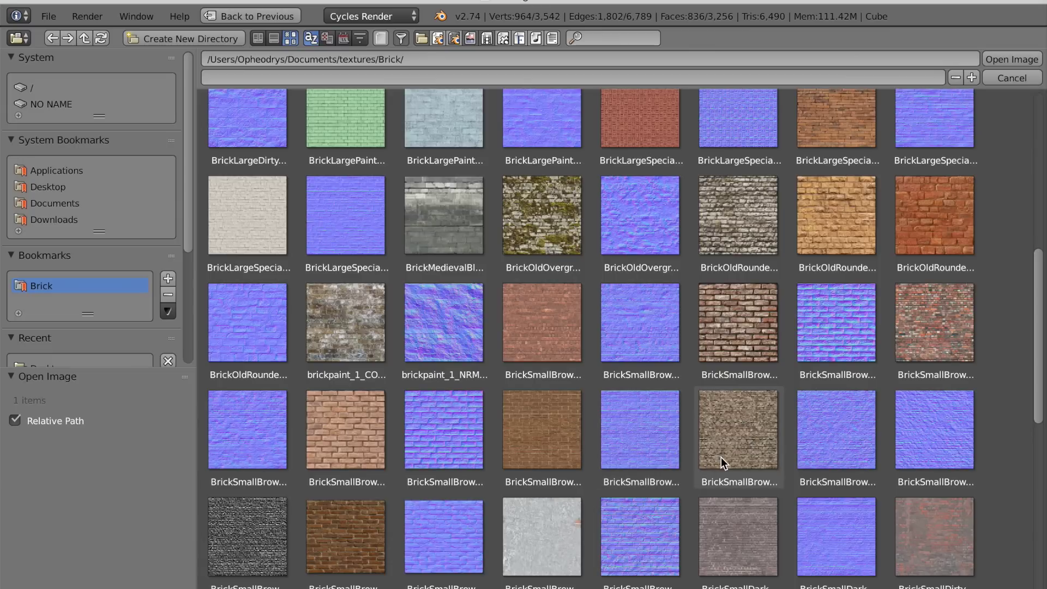
left_click(721, 457)
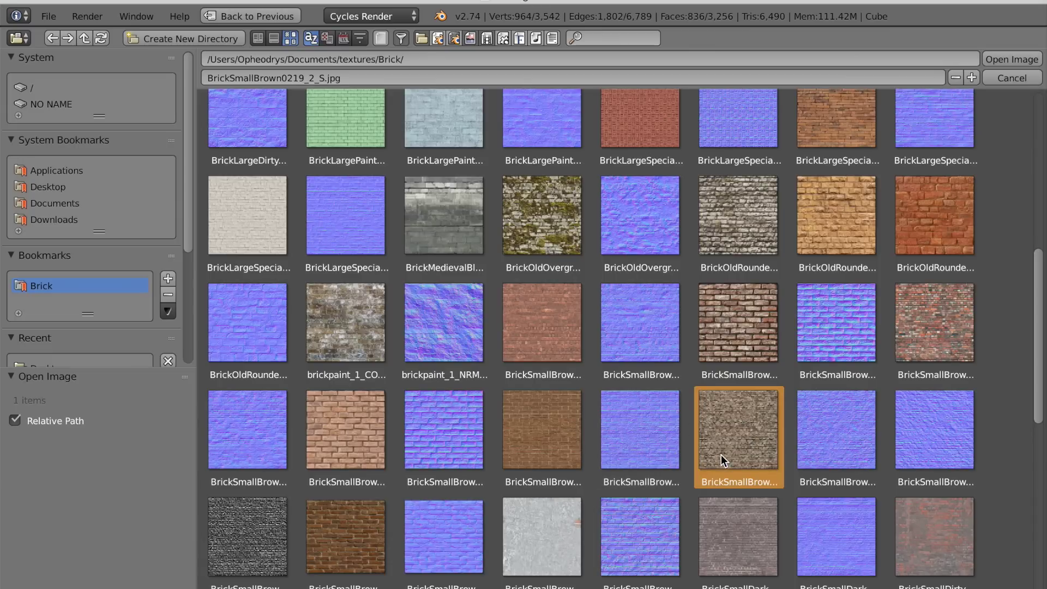
left_click(990, 63)
Combine the mossy wall and brick Diffuse BSDF nodes with a Mix Shader feeding the material's surface
scroll(507, 419, "down", 4)
middle_click_drag(506, 419, 453, 480)
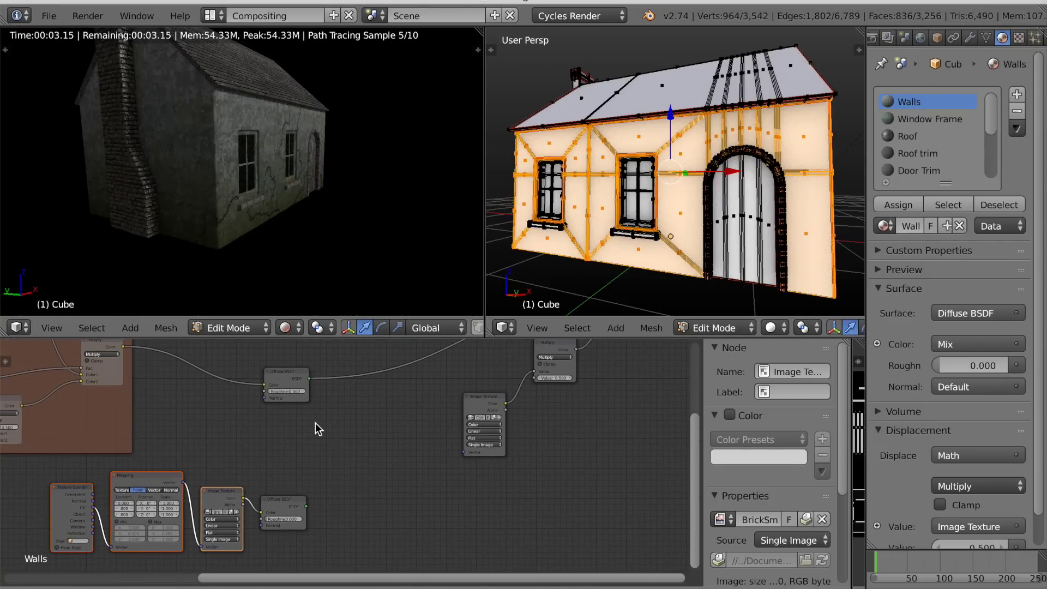
scroll(294, 466, "down", 1)
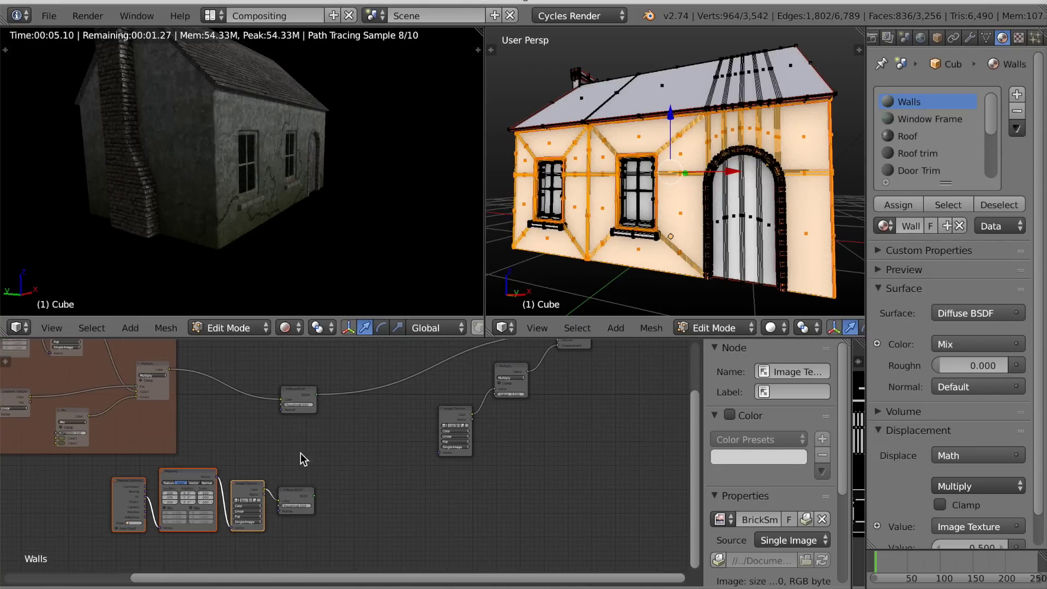
right_click_drag(302, 422, 301, 464, "ctrl+shift")
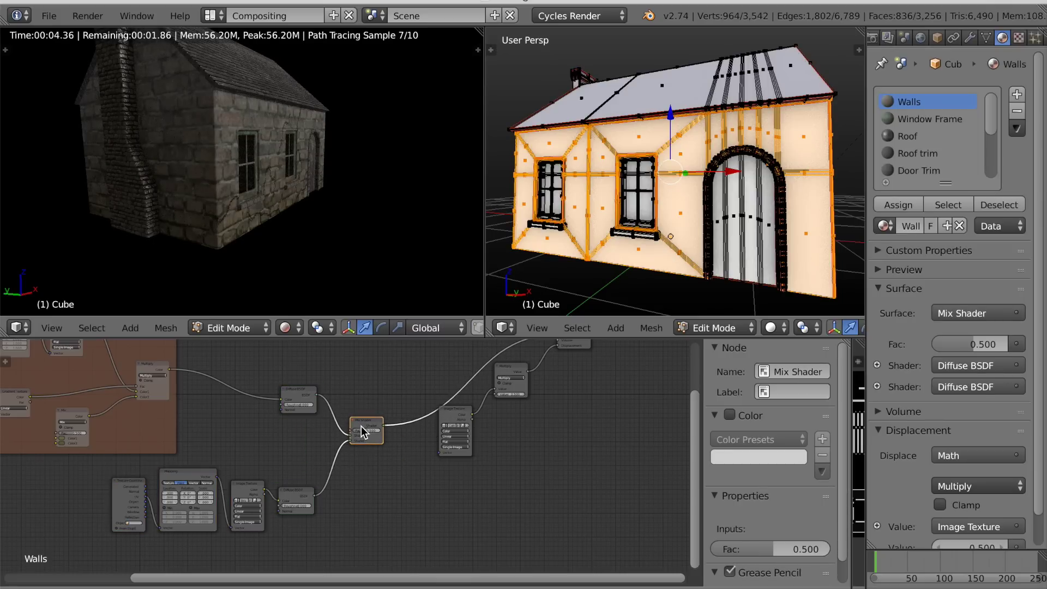
Select the whole brick node chain, including its Diffuse BSDF, and move it farther below the mossy wall nodes
key("Home")
key("a")
key("b")
left_click_drag(201, 511, 329, 481)
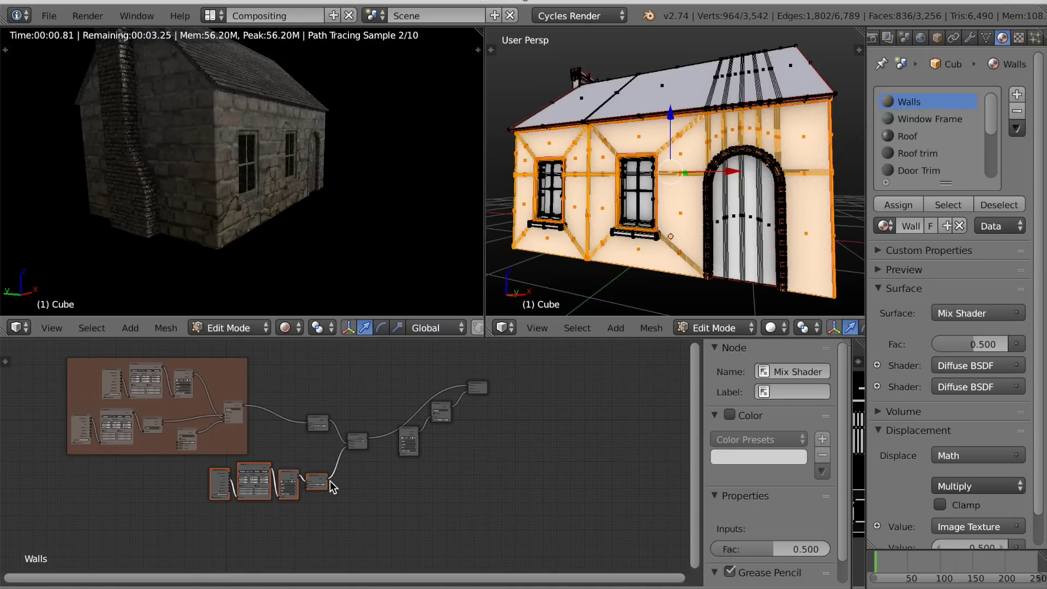
key("g")
left_click(290, 521)
scroll(309, 516, "up", 2)
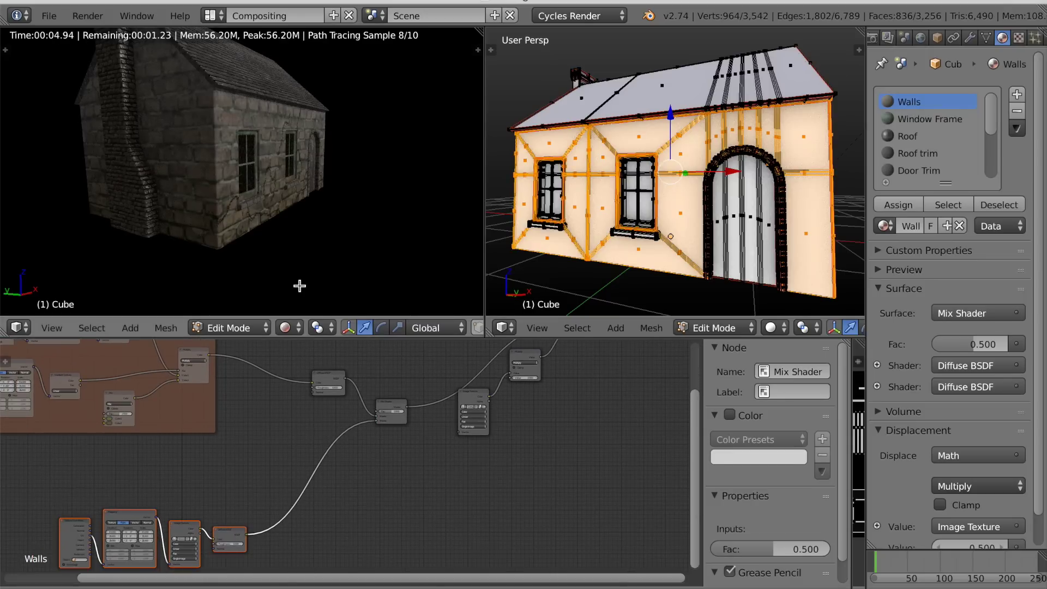
Duplicate the Cottage.png Image Texture node beside the Mix Shader and connect its Color output to the Mix Shader's Fac input
scroll(292, 281, "up", 3)
scroll(382, 420, "down", 2)
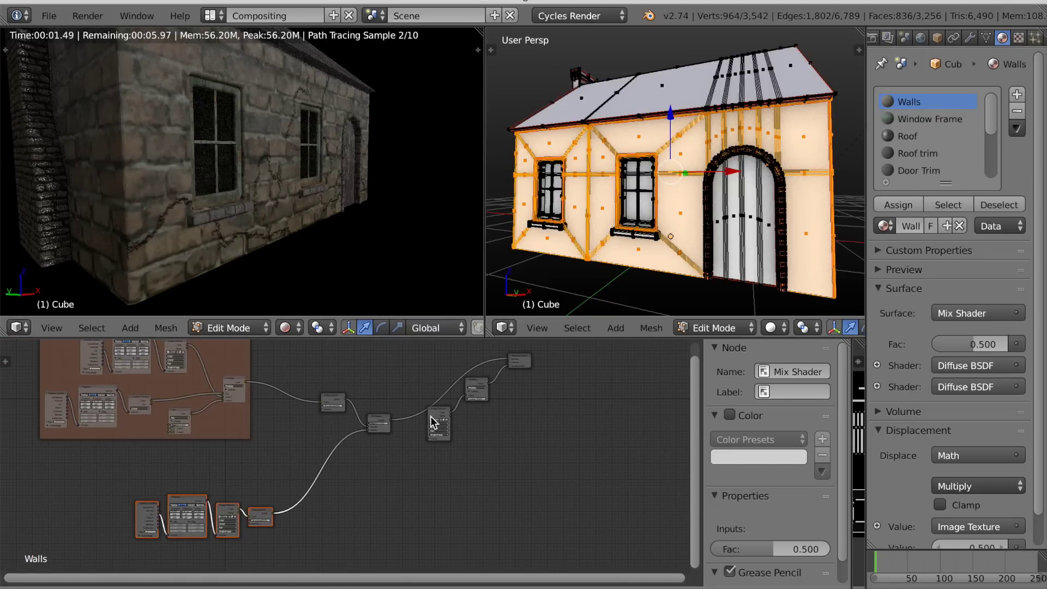
left_click(468, 425)
scroll(440, 486, "down", 1)
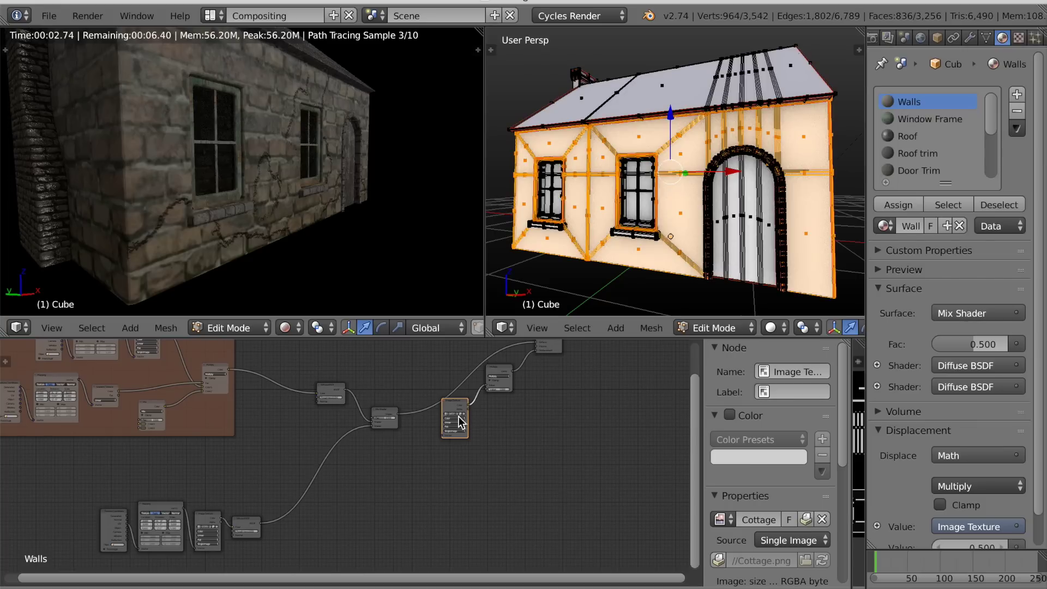
scroll(391, 489, "down", 2)
scroll(425, 478, "up", 2)
key("shift+d")
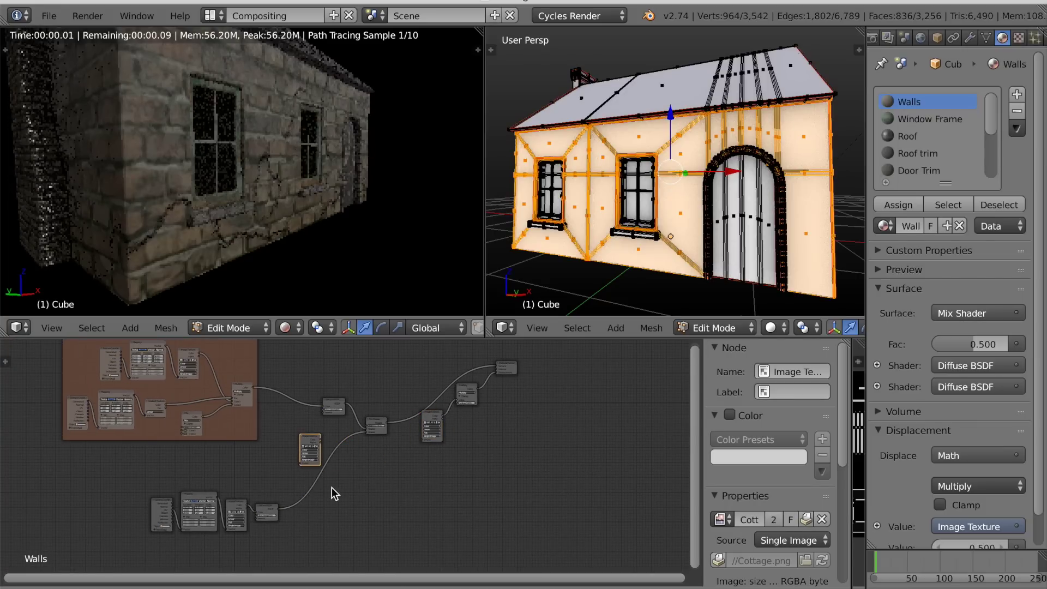
left_click(316, 476)
scroll(327, 476, "up", 1)
scroll(330, 477, "up", 4)
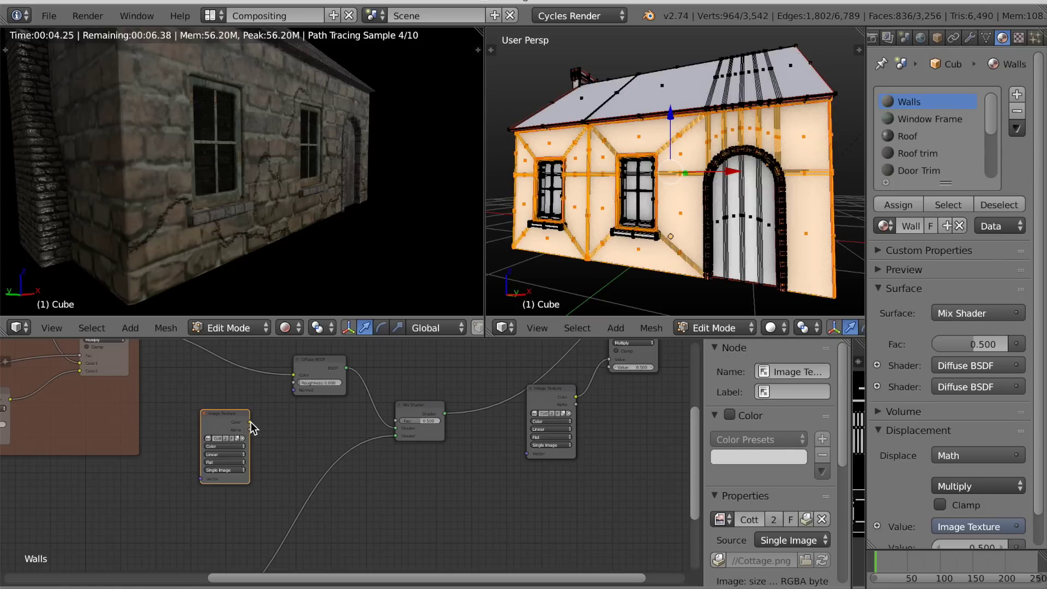
left_click_drag(250, 421, 395, 421)
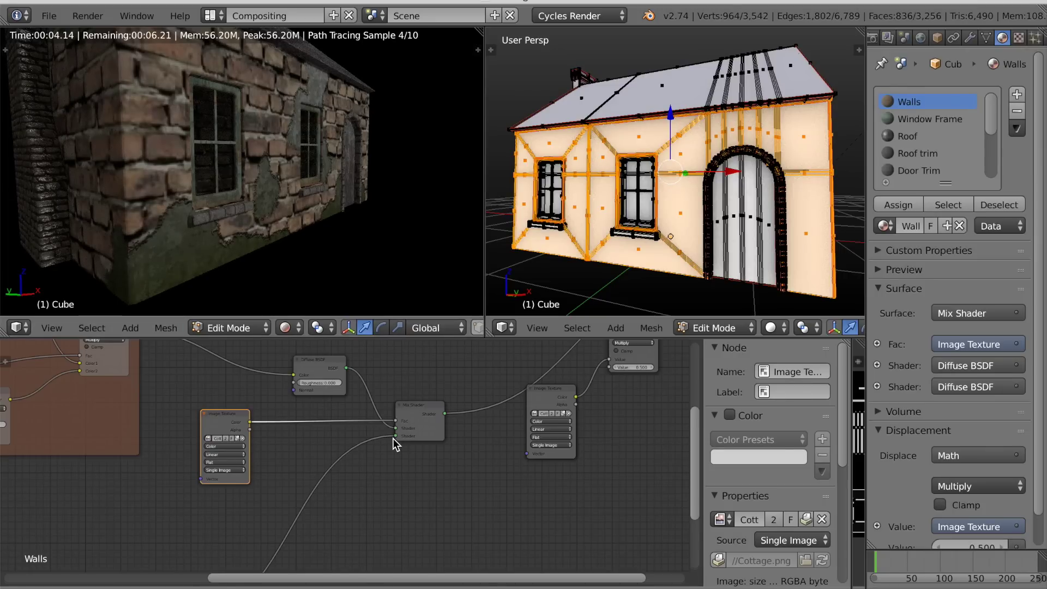
Swap the Mix Shader's two shader inputs so plaster and brick trade places, and check the walls in the rendered view
key("g")
left_click_drag(394, 437, 398, 428)
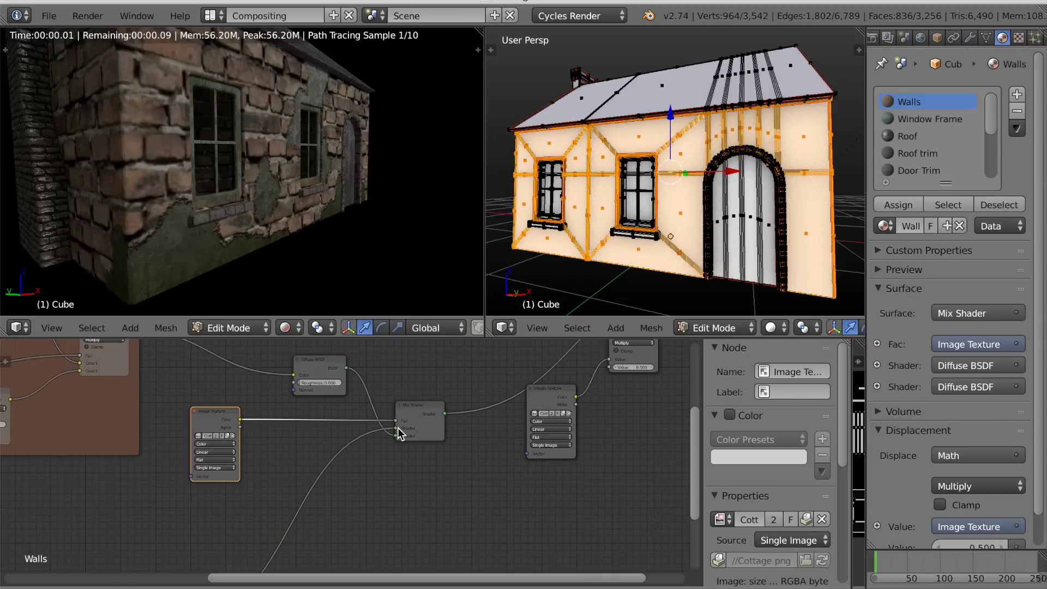
scroll(315, 253, "down", 2)
mouse_move(315, 253)
middle_mouse_down()
mouse_move(295, 254)
mouse_move(316, 250)
mouse_move(304, 257)
middle_mouse_up()
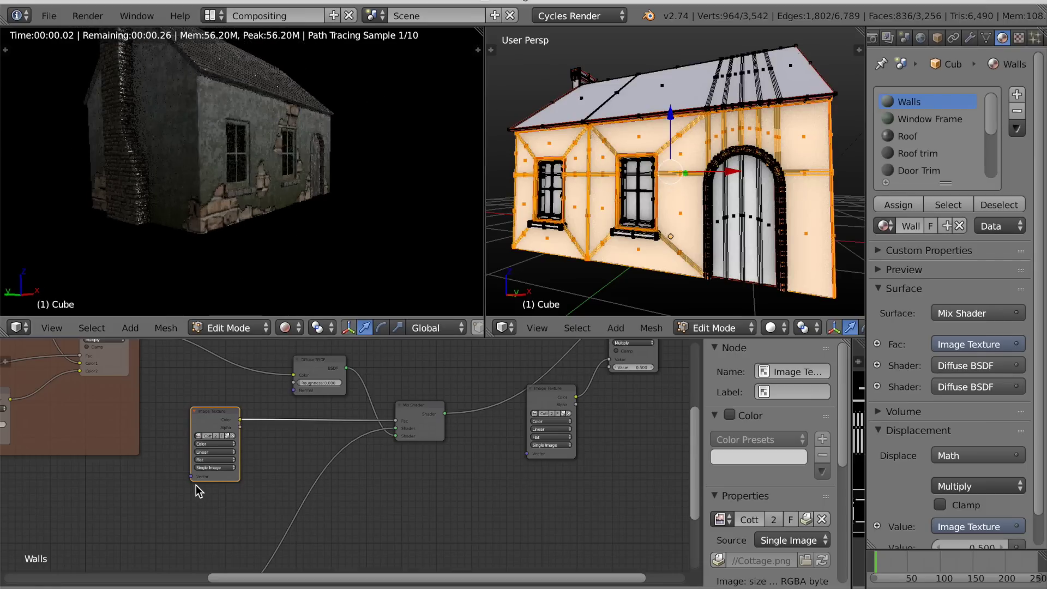
middle_click_drag(245, 299, 213, 294)
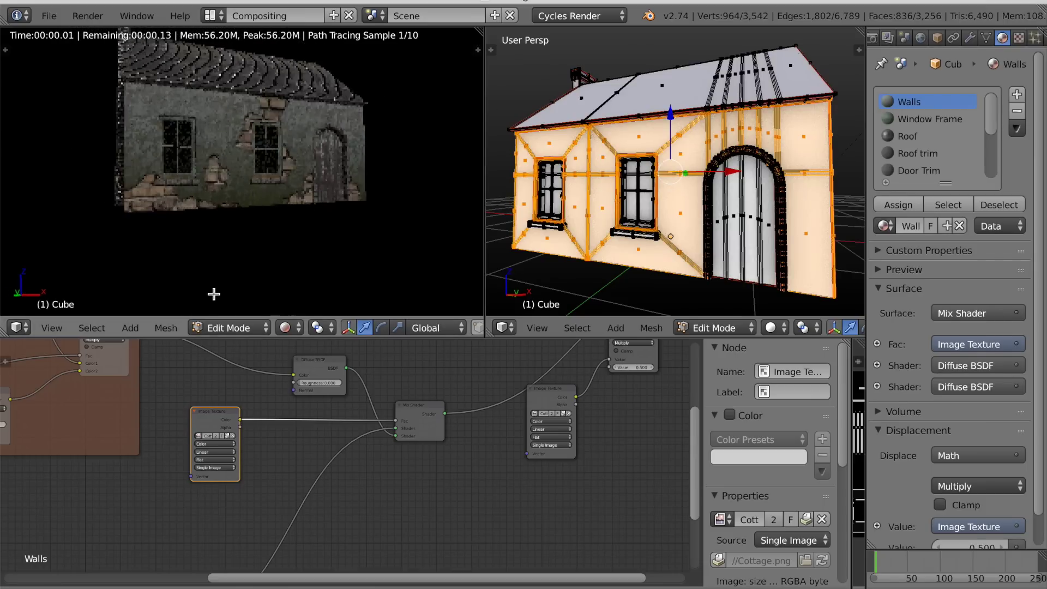
Set the brick texture's Mapping scale to 3 in X and Y
scroll(199, 482, "down", 3)
middle_click_drag(198, 496, 375, 379)
scroll(363, 477, "up", 4)
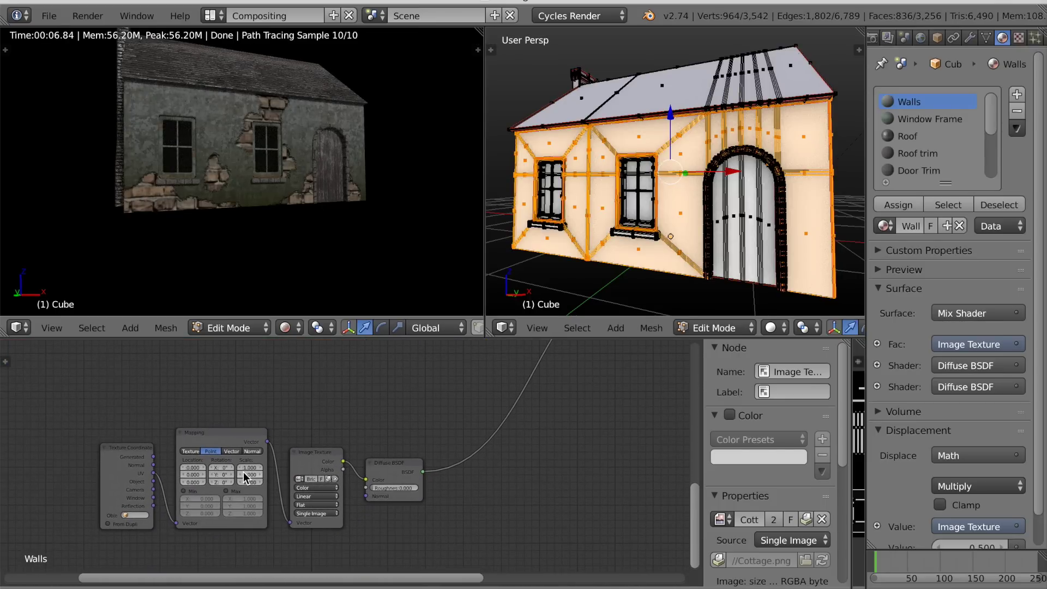
scroll(309, 499, "up", 3)
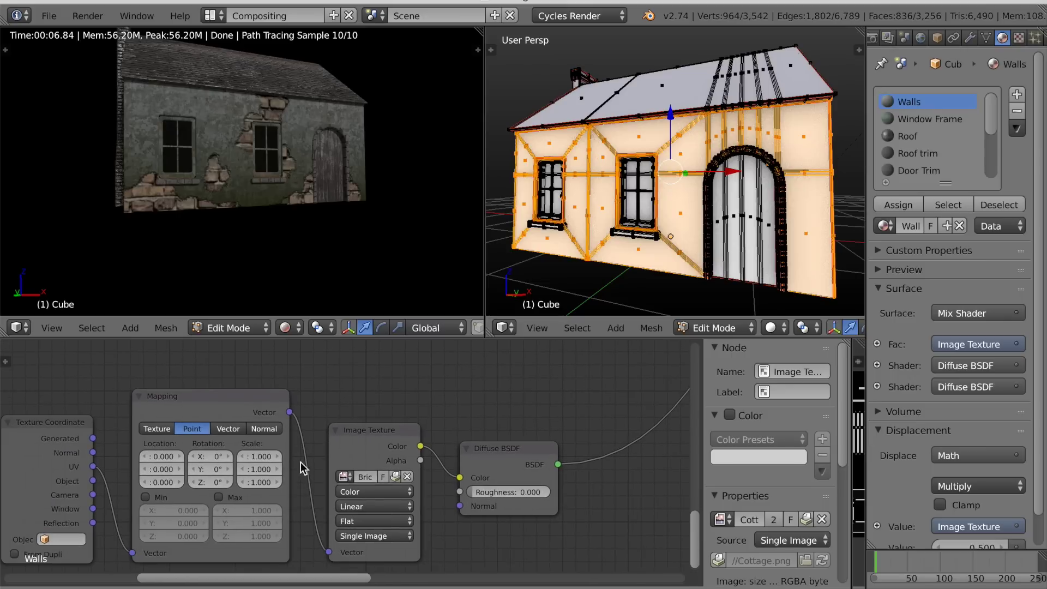
key("Tab")
type("3")
key("Return")
middle_click_drag(229, 288, 292, 299)
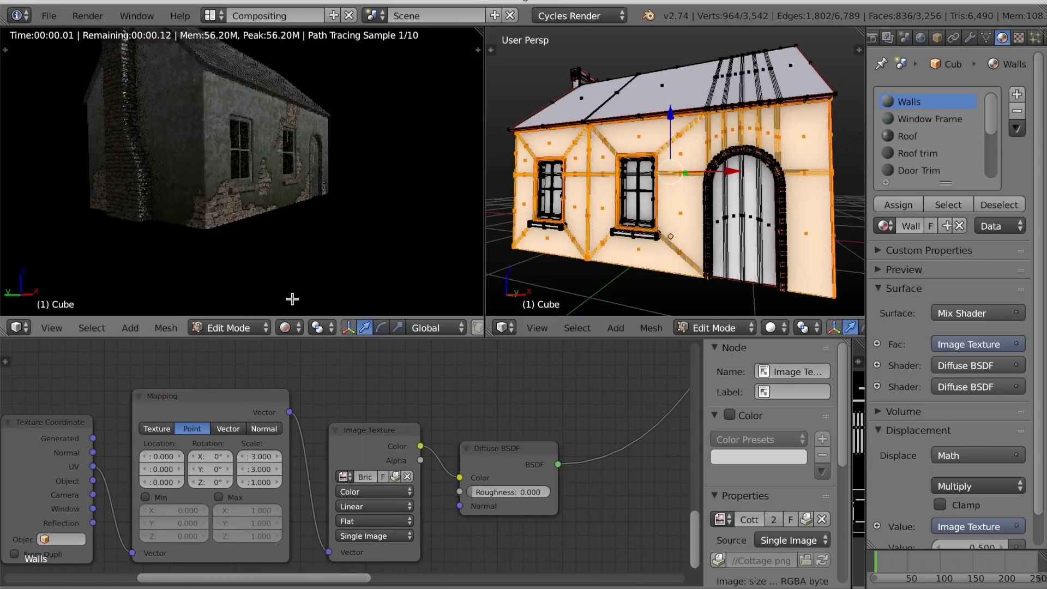
Set the brick texture's Mapping scale to 4 in X and Y and inspect the exposed bricks up close
left_click(260, 457)
type("4")
key("Tab")
type("4")
key("Return")
scroll(331, 298, "up", 1)
middle_click_drag(332, 297, 308, 295)
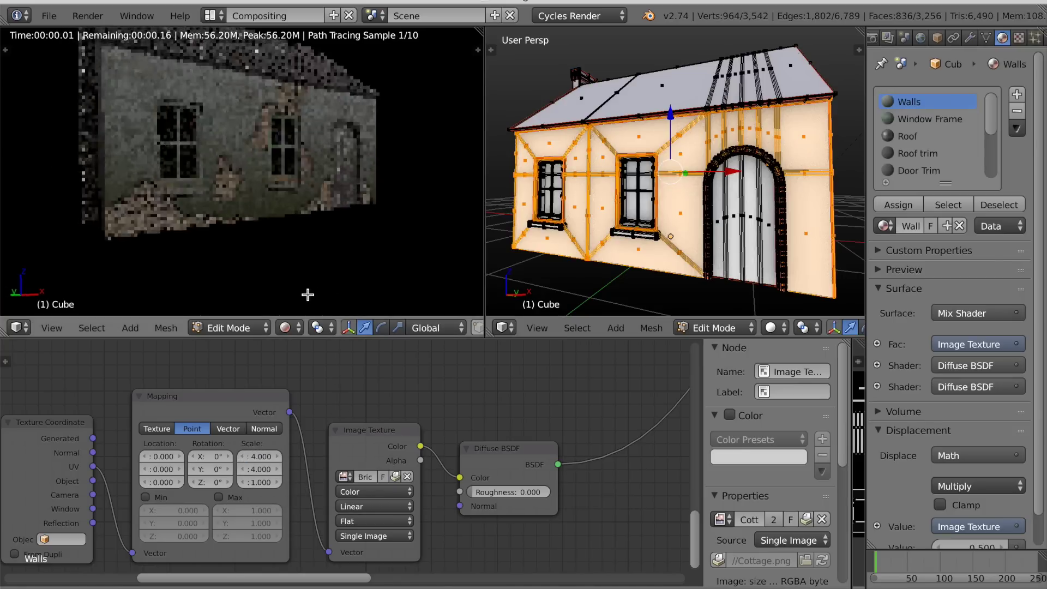
scroll(309, 294, "up", 2)
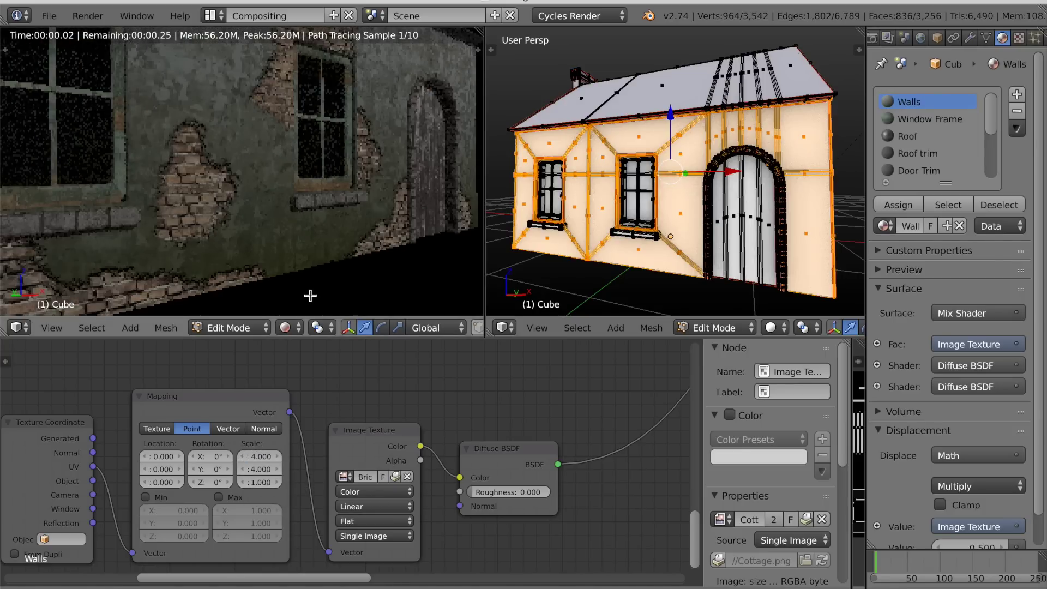
scroll(318, 299, "up", 2)
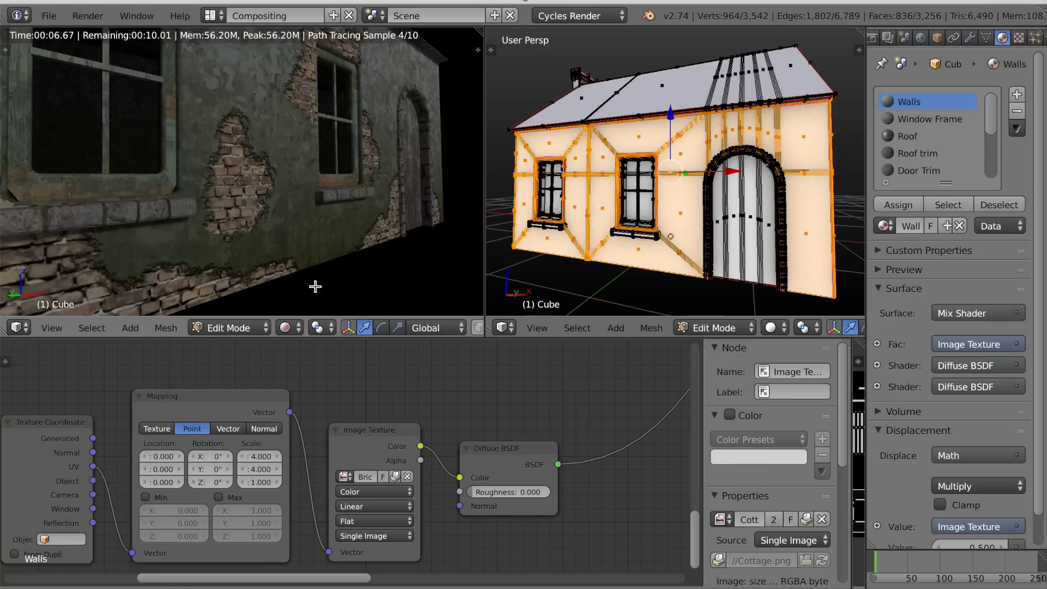
Move the brick Diffuse BSDF farther from its Image Texture node to make room between them
scroll(325, 431, "down", 4)
middle_click_drag(333, 450, 290, 391)
scroll(308, 419, "down", 1)
middle_click_drag(367, 469, 343, 479)
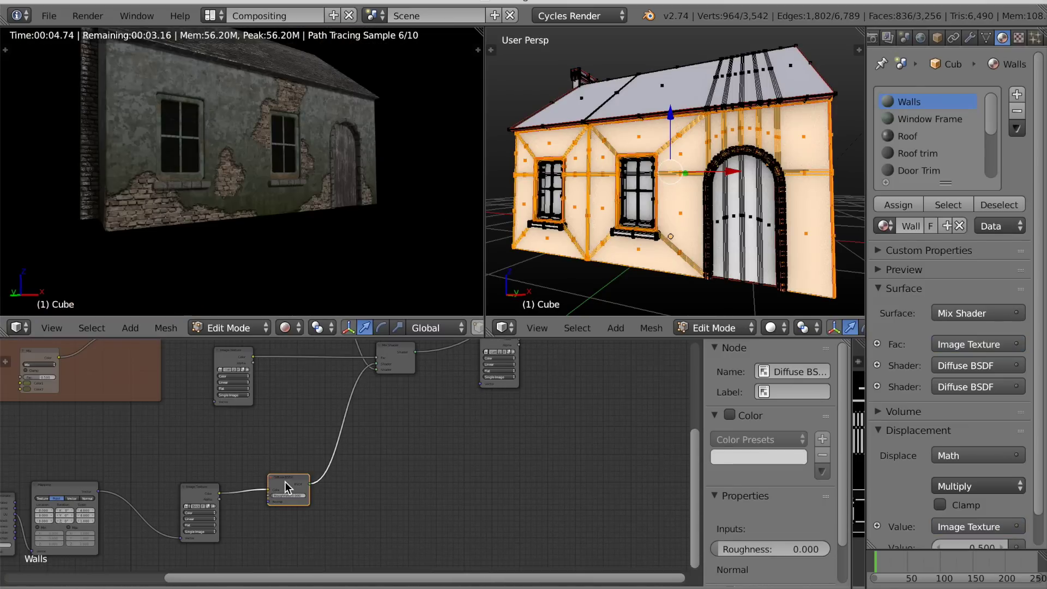
mouse_move(285, 482)
left_mouse_down()
mouse_move(314, 467)
mouse_move(281, 483)
left_mouse_up()
middle_click_drag(282, 483, 317, 451)
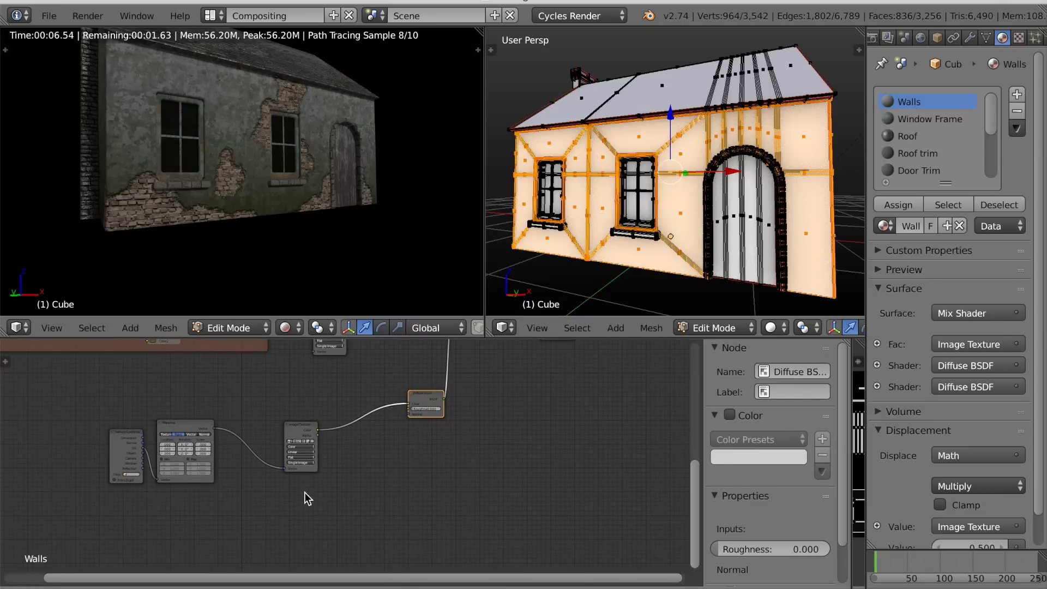
Duplicate the brick Image Texture node, place the copy below the original, and connect the Mapping node's Vector output to it
left_click(296, 436)
middle_click_drag(303, 514, 267, 490)
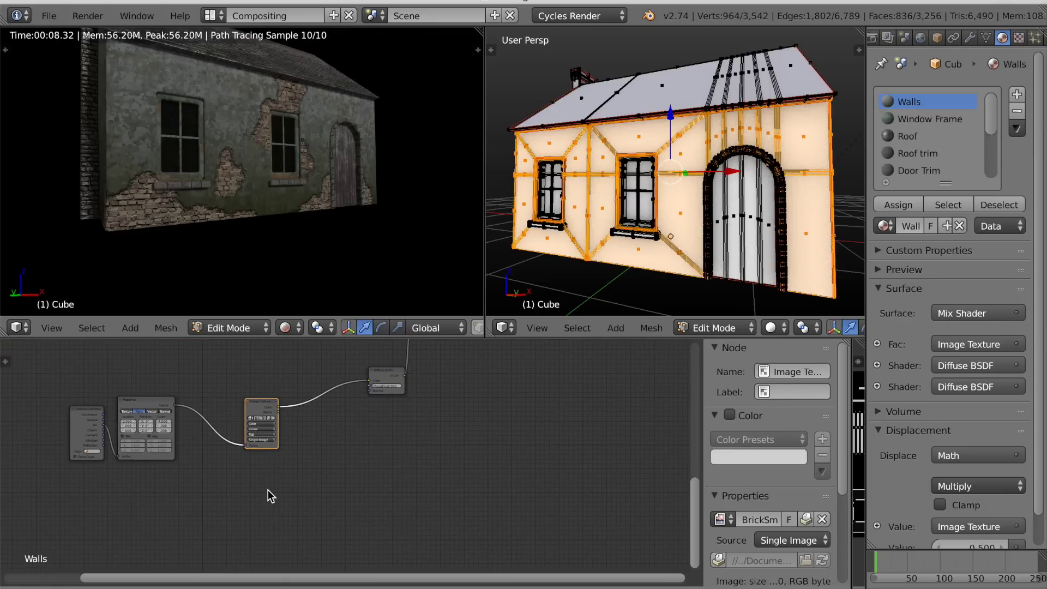
key("shift+d")
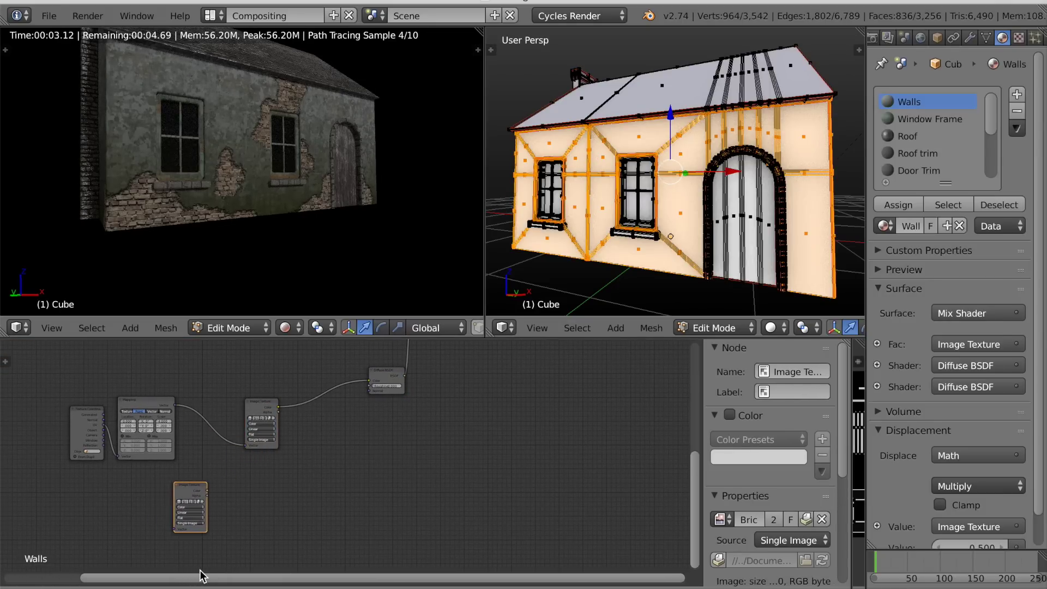
left_click_drag(175, 406, 199, 529)
scroll(225, 545, "up", 2)
scroll(227, 546, "up", 3)
middle_click_drag(262, 520, 270, 486)
left_click_drag(167, 457, 167, 444)
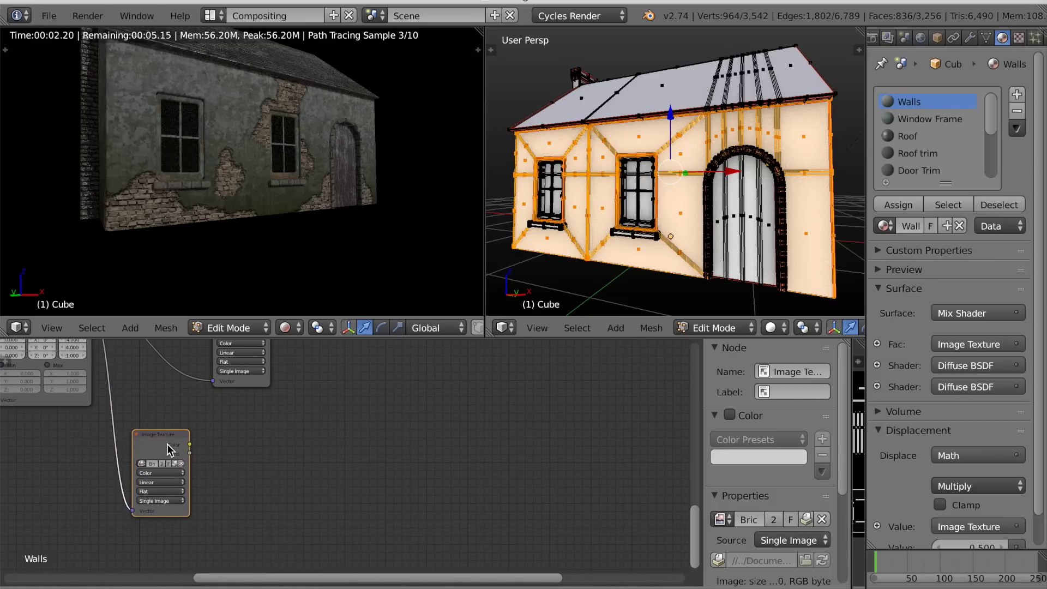
Load the matching brick normal map from the bookmarked Brick folder into the duplicated Image Texture node, browsing by thumbnails
left_click(180, 463)
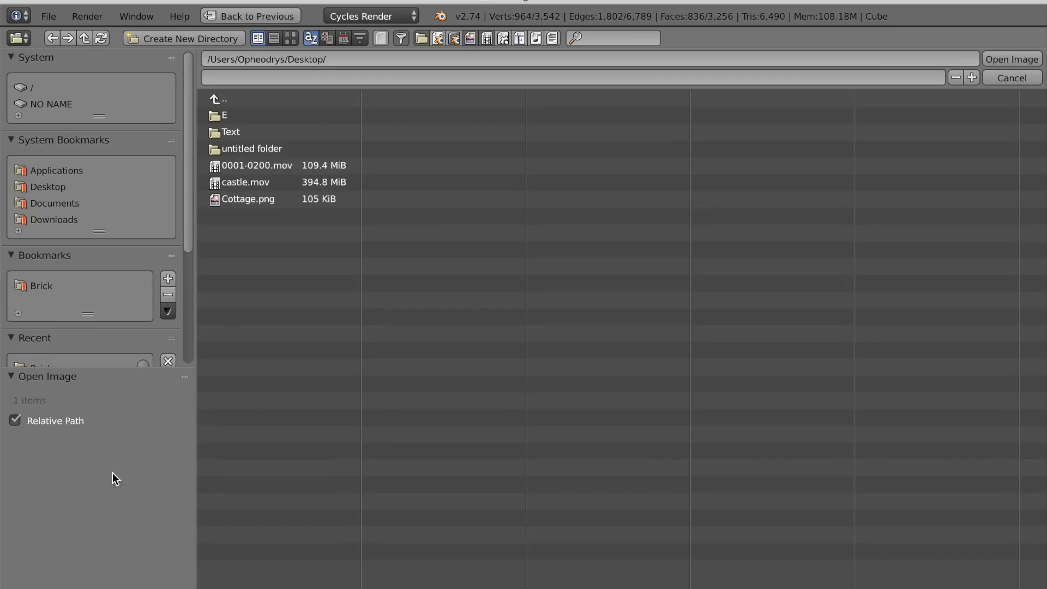
left_click(53, 290)
left_click(291, 38)
scroll(867, 485, "down", 2)
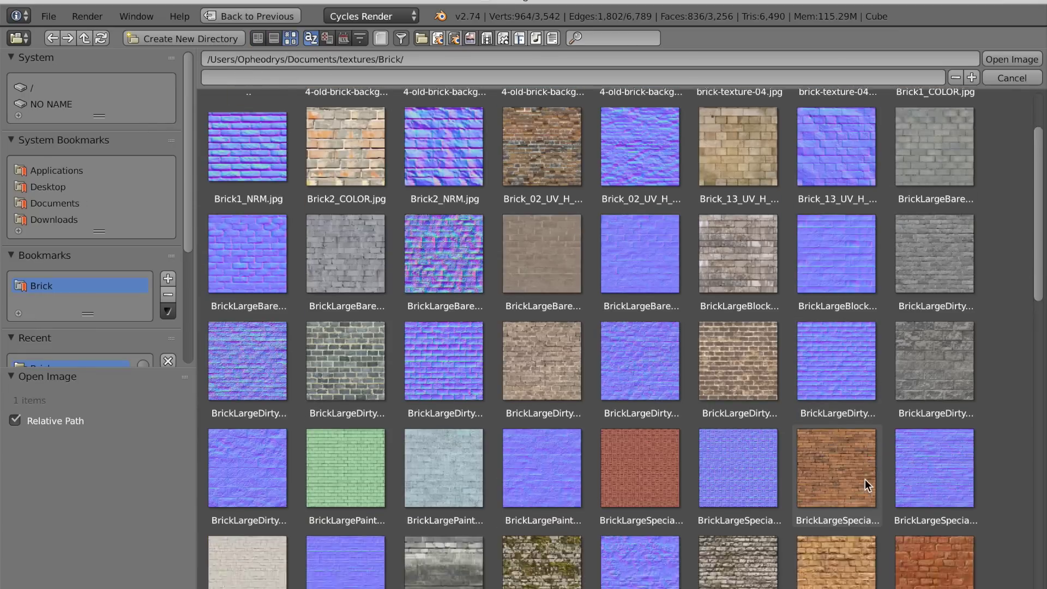
scroll(866, 482, "down", 6)
left_click(922, 499)
left_click(1010, 61)
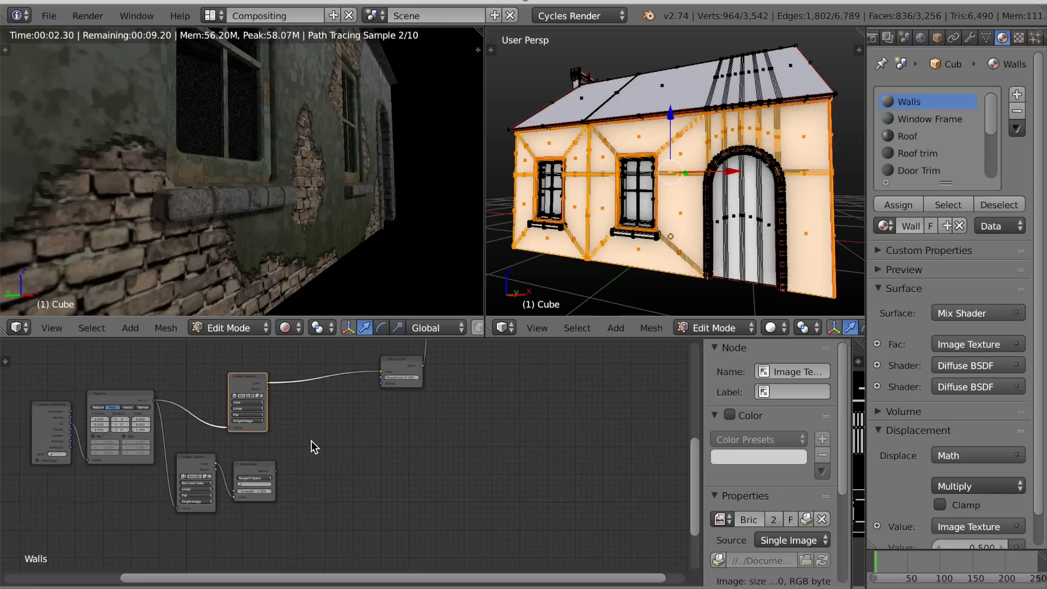
Connect the brick Normal Map node's output to the Normal input of the brick Diffuse BSDF
scroll(311, 441, "up", 4)
scroll(296, 443, "down", 3)
middle_click_drag(297, 444, 289, 473)
left_click_drag(264, 497, 289, 477)
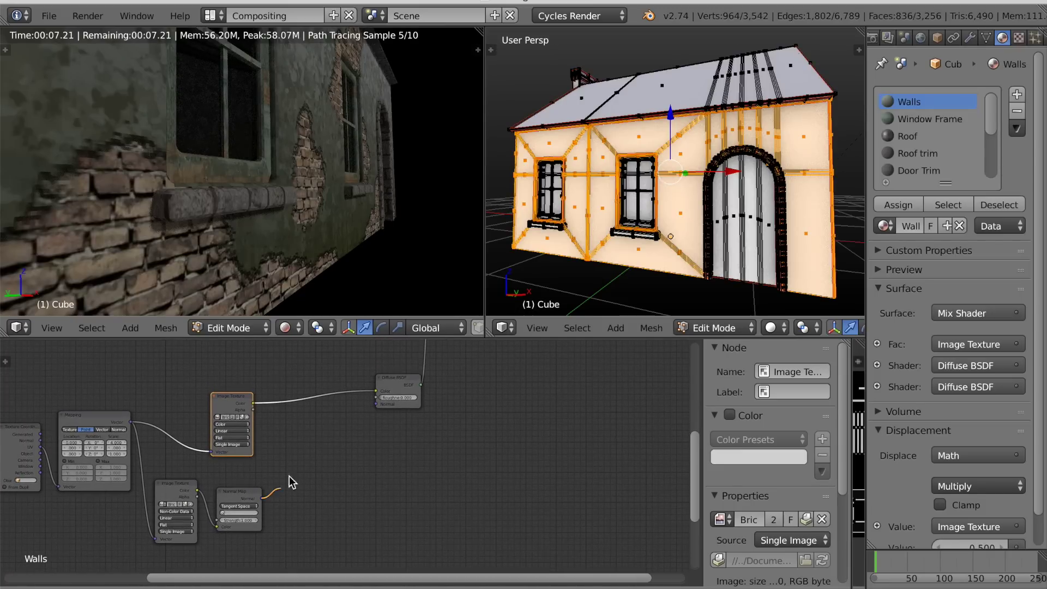
left_click_drag(353, 418, 375, 404)
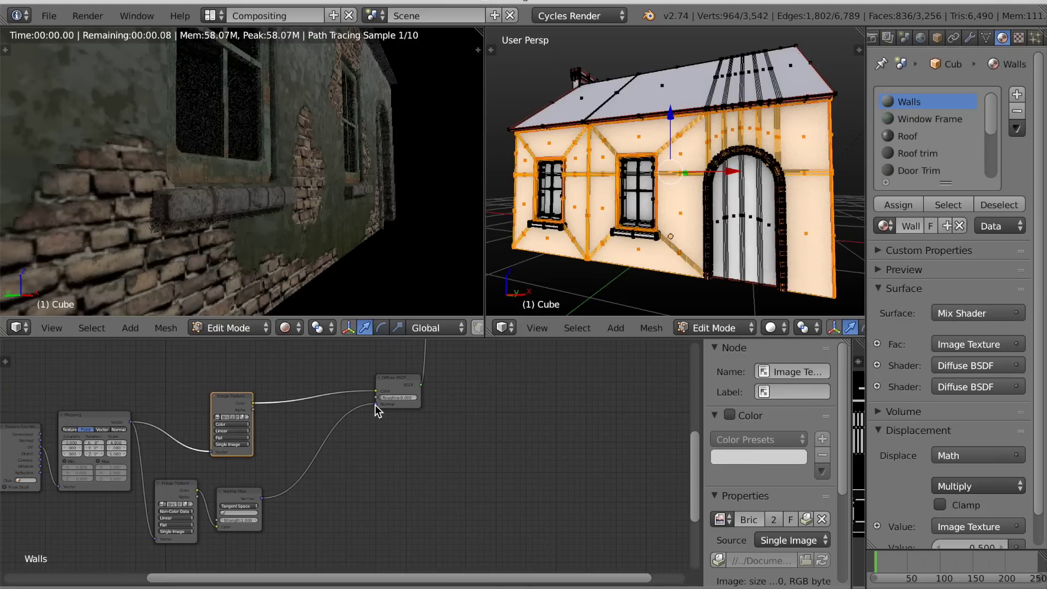
Add a separate Glossy BSDF below the brick Diffuse BSDF, using the switch-node-type option
scroll(285, 412, "down", 1)
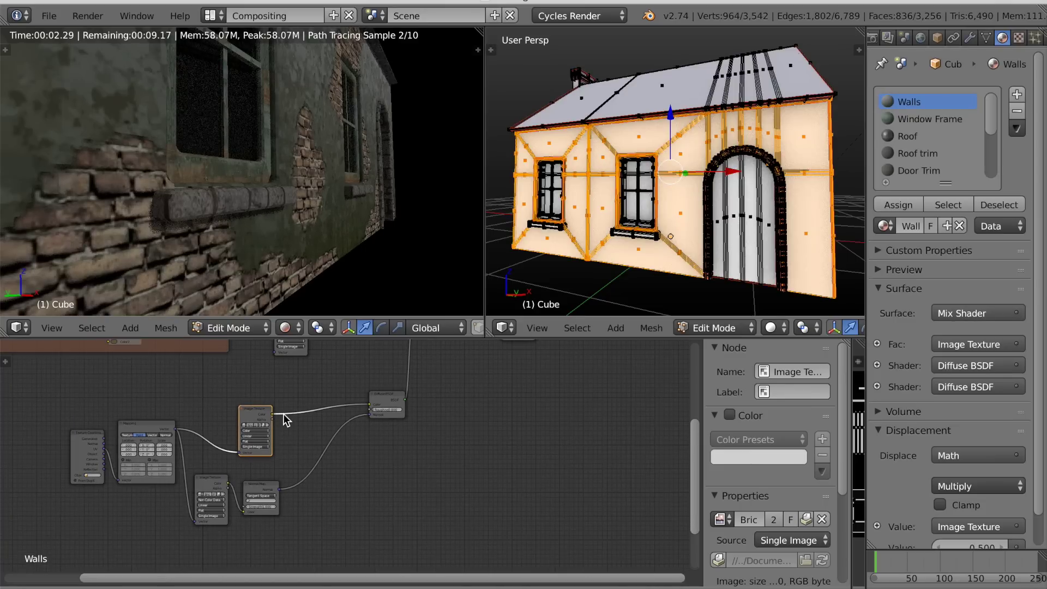
scroll(352, 449, "up", 2)
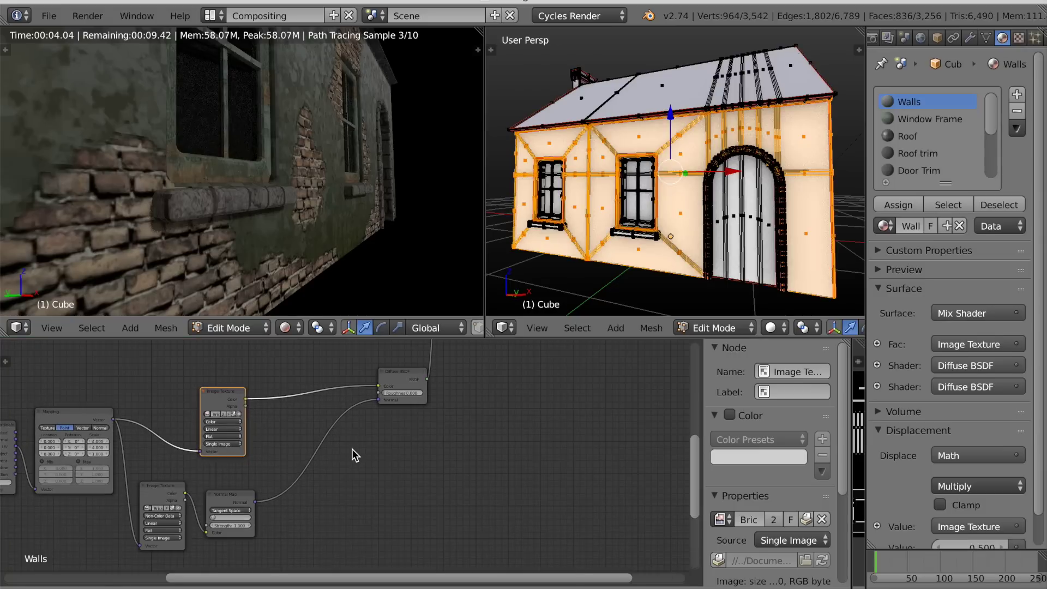
scroll(351, 449, "up", 2)
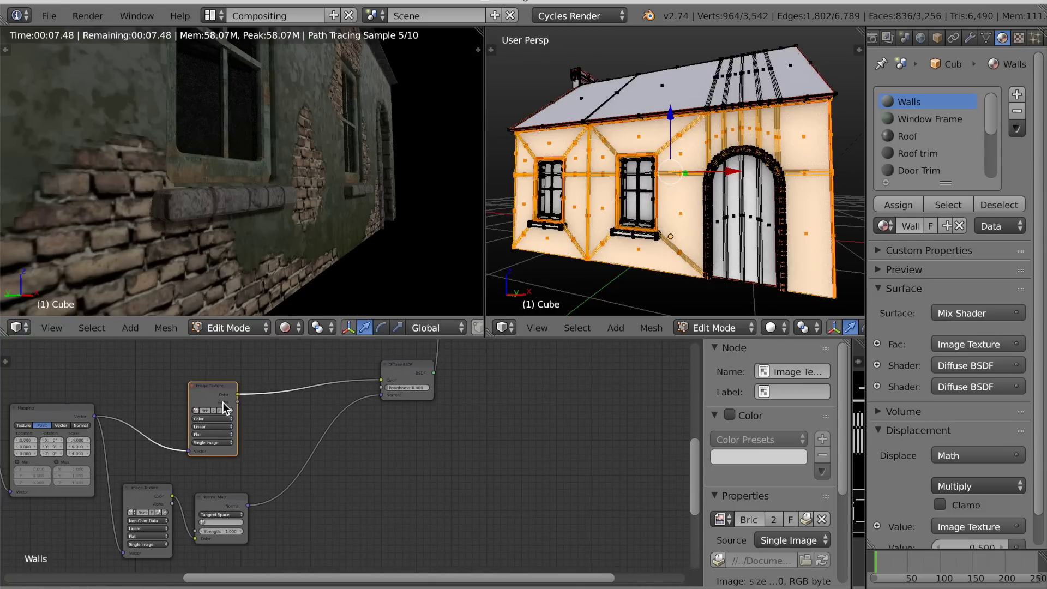
scroll(327, 456, "down", 1)
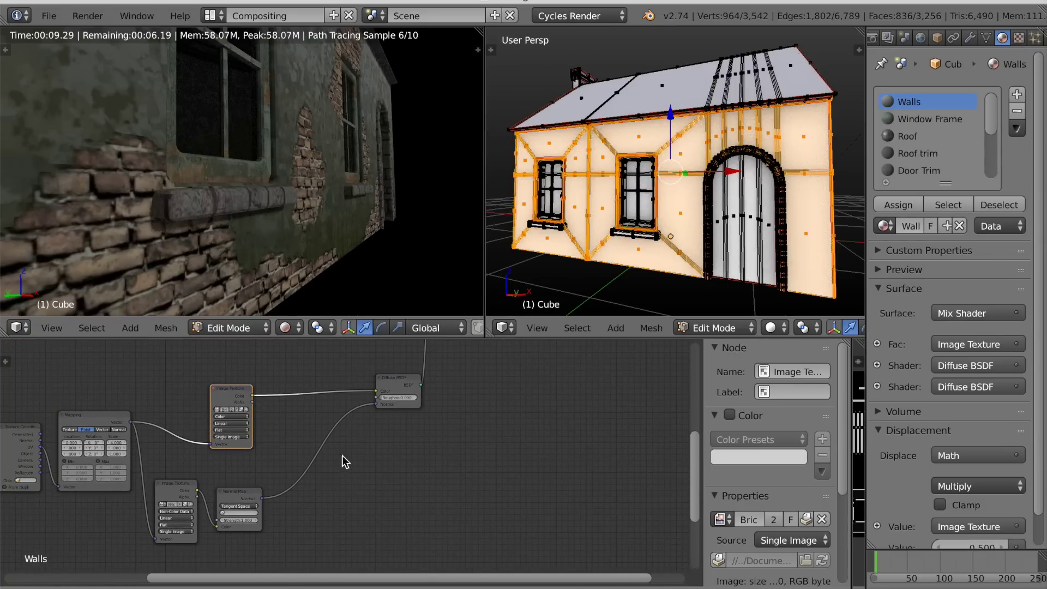
left_click(391, 387)
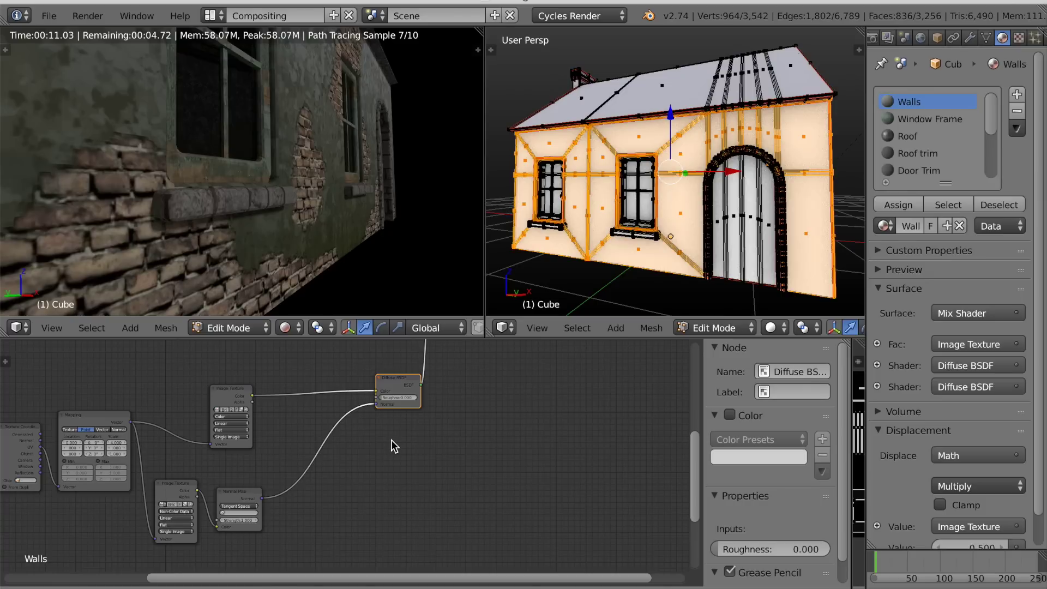
key("shift+s")
mouse_move(361, 476)
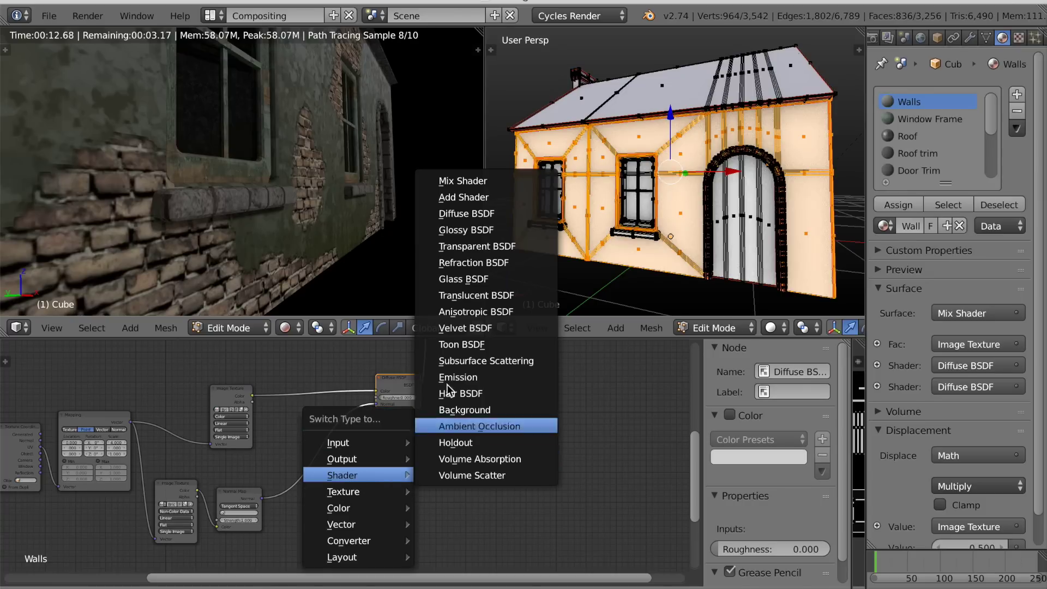
left_click(466, 230)
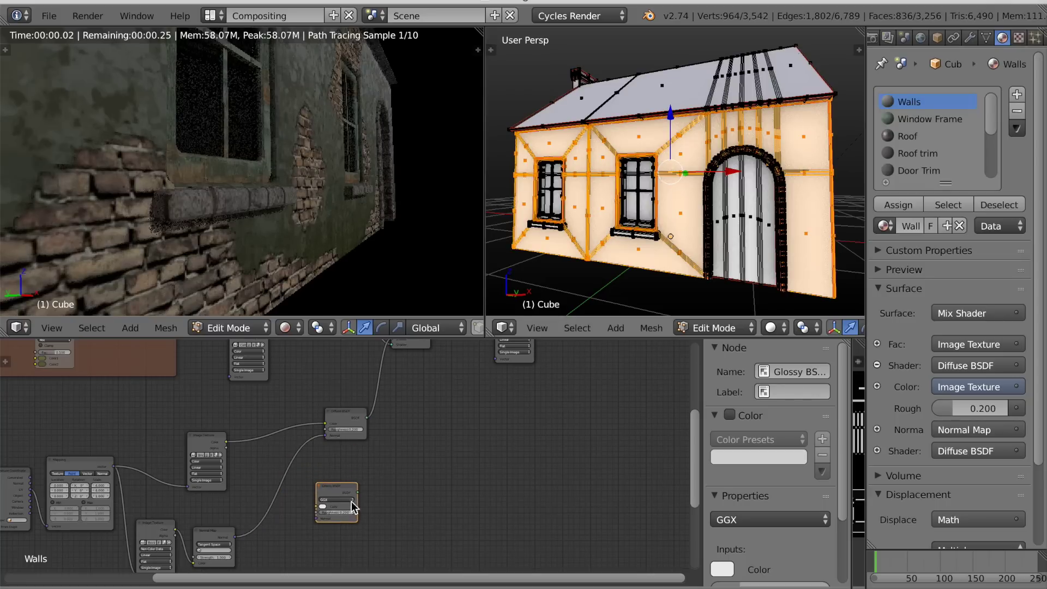
scroll(382, 512, "up", 3)
middle_click_drag(381, 510, 376, 494)
scroll(352, 435, "down", 1)
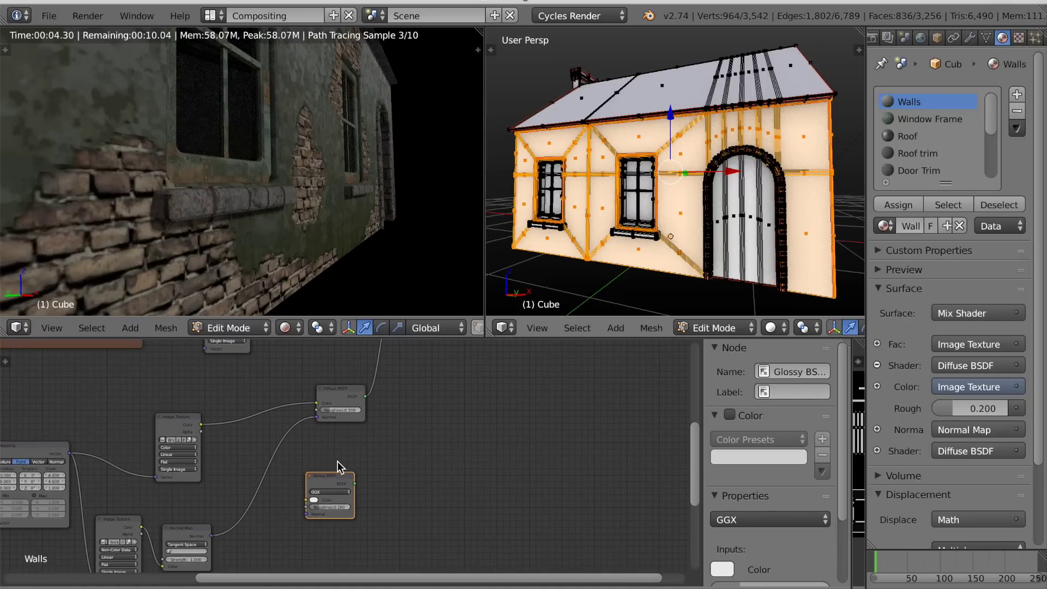
Combine the brick Diffuse and Glossy BSDFs with a Mix Shader, and connect the Normal Map to the Glossy BSDF's Normal input
right_click_drag(349, 424, 334, 470, "ctrl+shift")
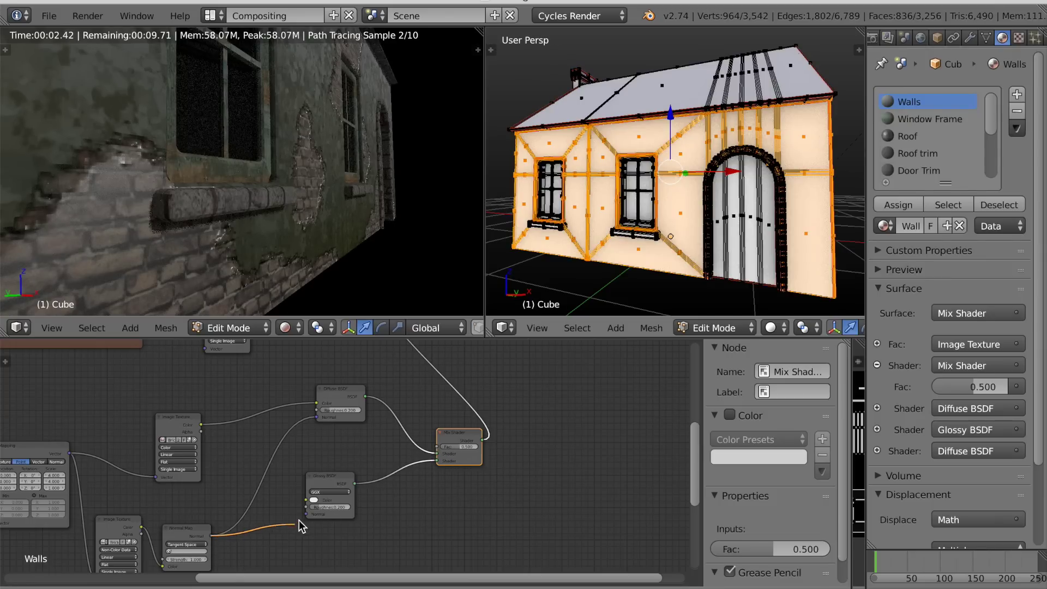
left_click_drag(305, 516, 307, 513)
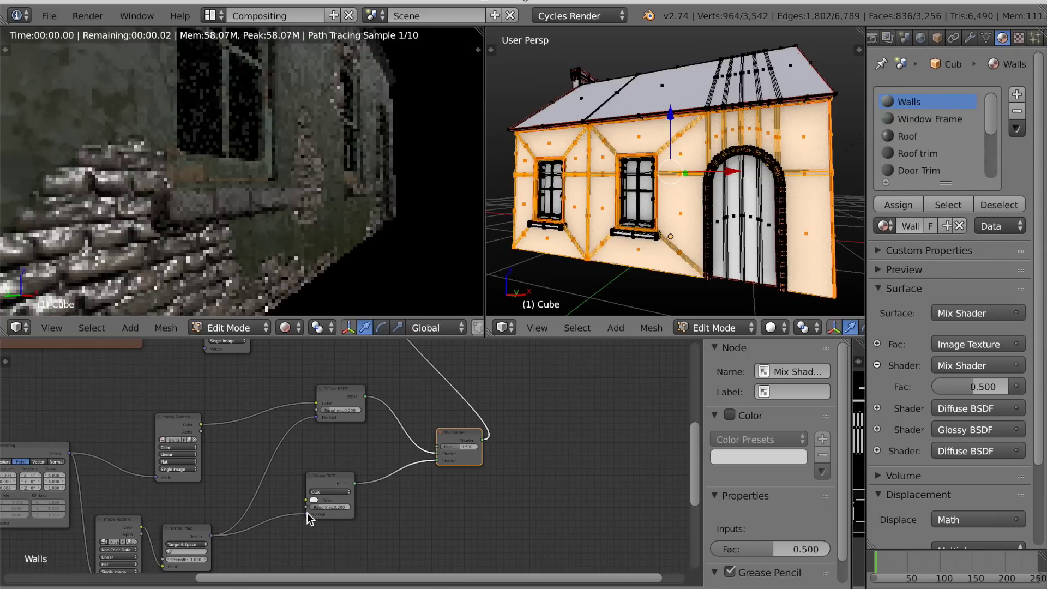
scroll(296, 532, "down", 2)
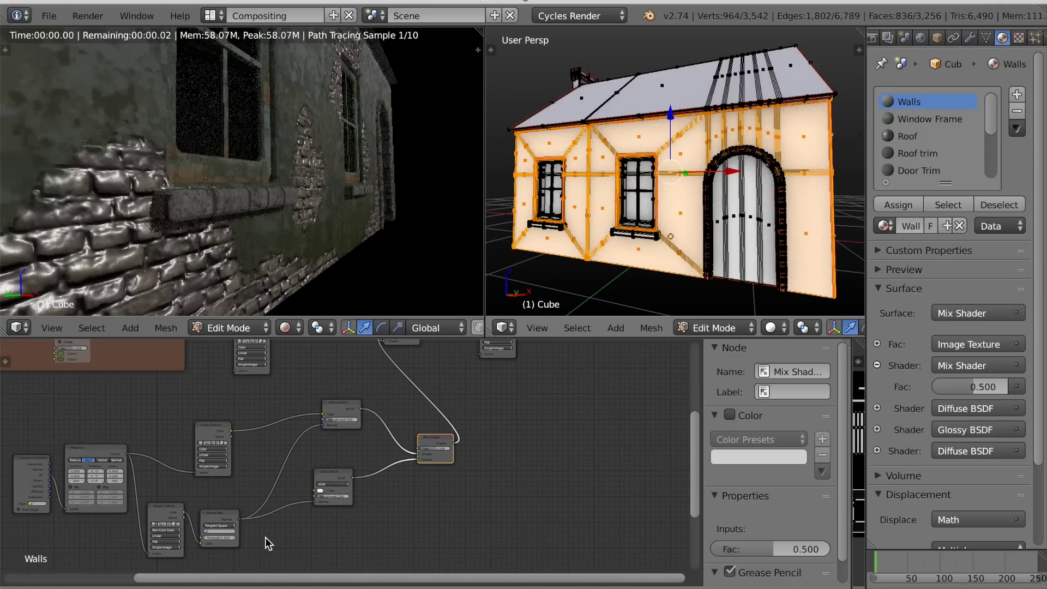
Tidy the node layout by moving the brick Diffuse BSDF, Glossy BSDF and both Mix Shader nodes closer to their source nodes
scroll(317, 531, "down", 1)
middle_click_drag(317, 531, 302, 545)
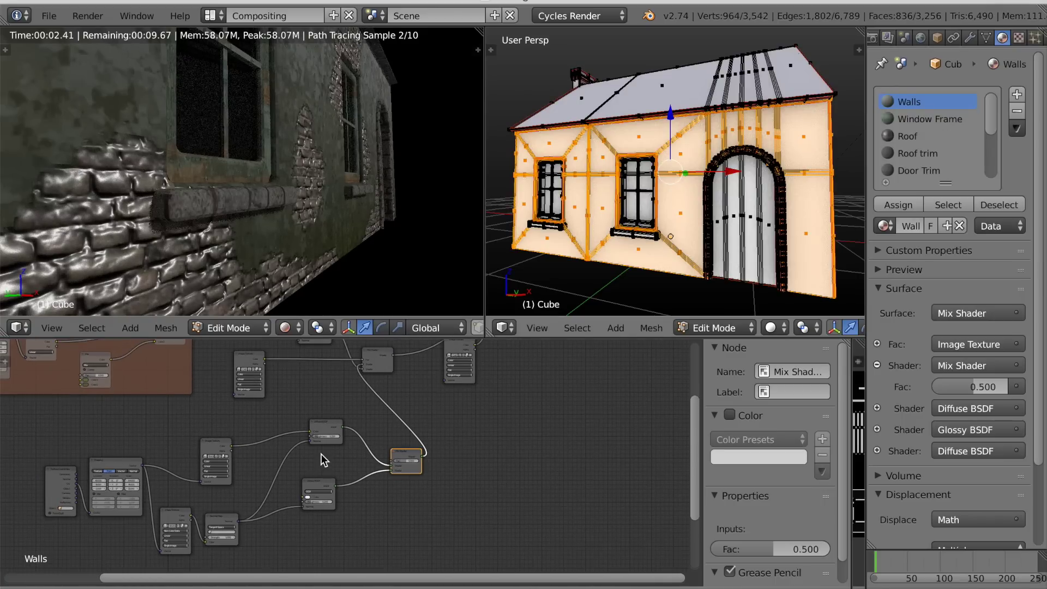
left_click_drag(330, 437, 293, 448)
left_click_drag(319, 491, 297, 493)
left_click_drag(397, 462, 338, 447)
left_click_drag(387, 368, 404, 403)
scroll(403, 453, "down", 1)
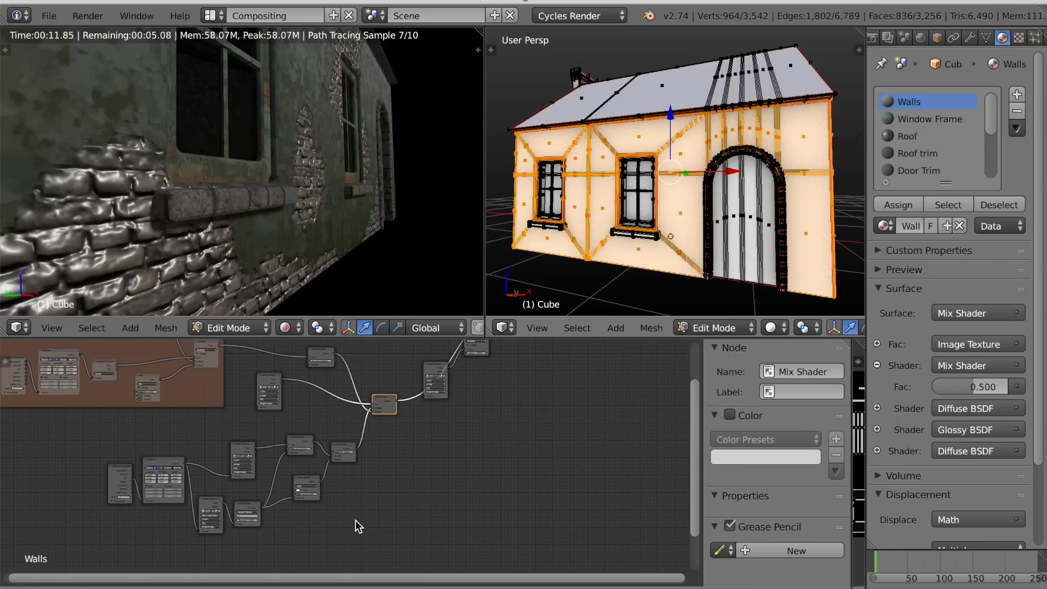
Duplicate the brick colour Image Texture node and place the copy directly above the original
scroll(312, 531, "up", 3)
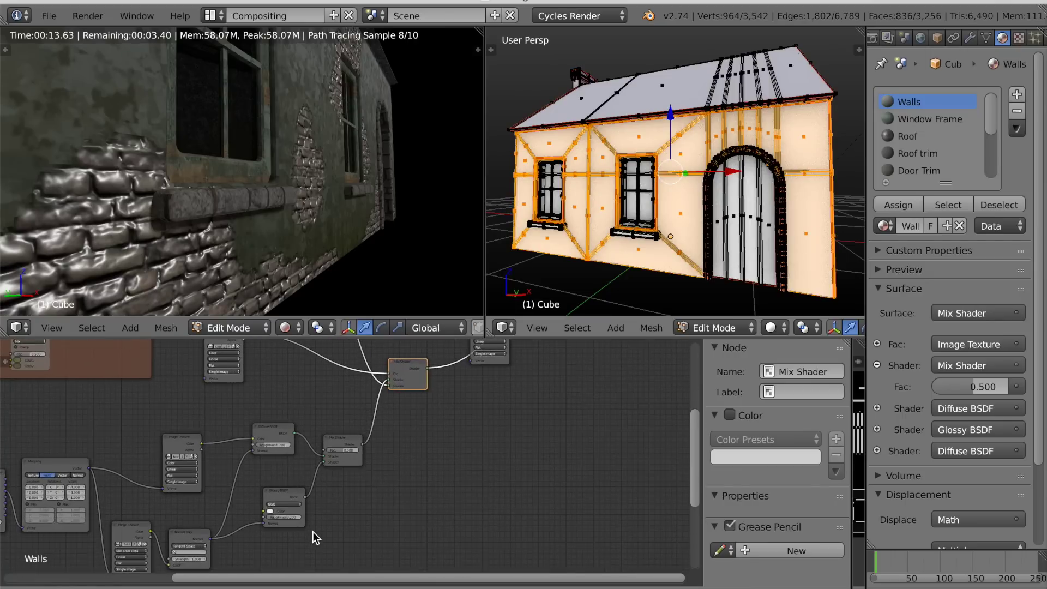
middle_click_drag(306, 531, 343, 525)
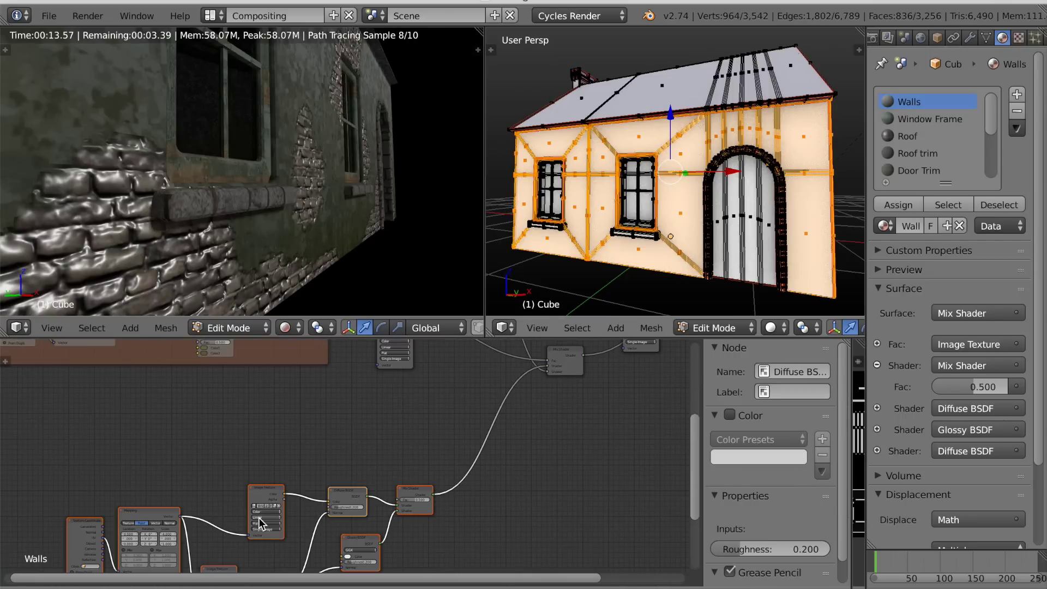
left_click(261, 503)
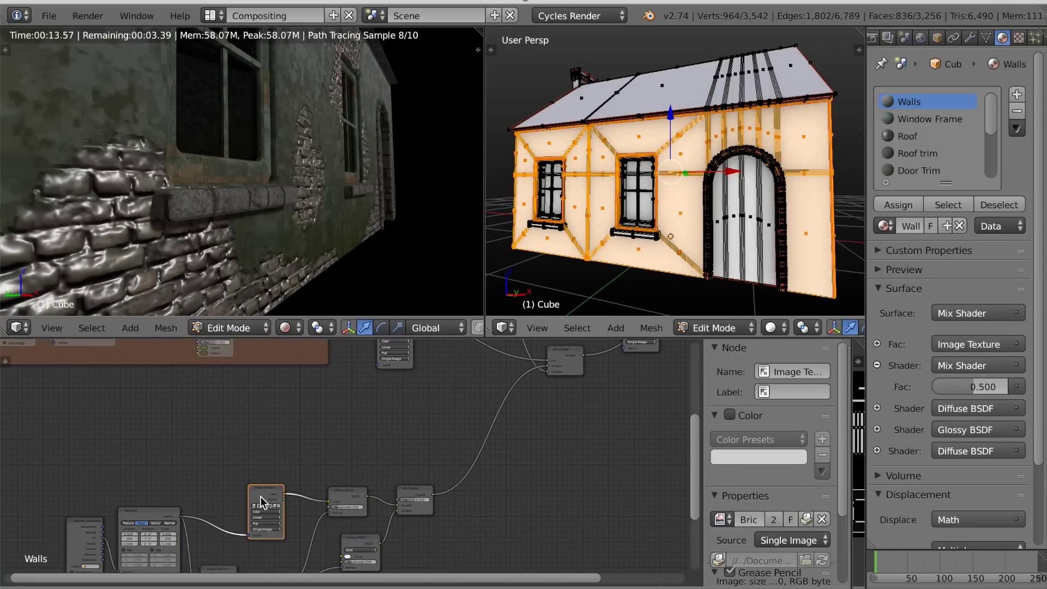
scroll(270, 497, "up", 1)
key("shift+d")
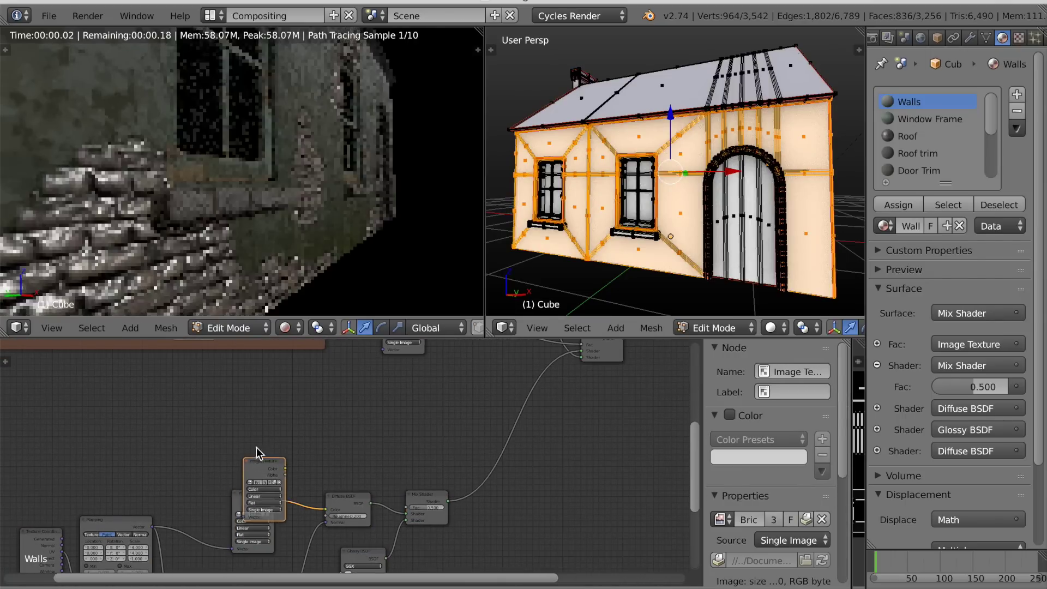
left_click(244, 404)
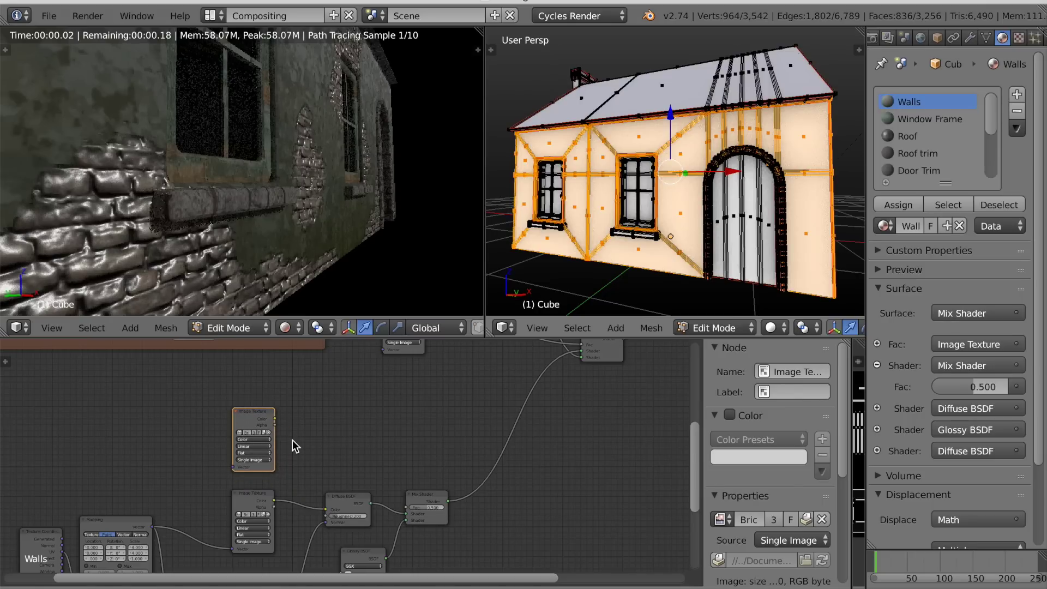
Set the duplicated Image Texture to Non-Color Data and load the dark greyscale BrickSmall map from the bookmarked Brick folder, browsing by thumbnails
scroll(293, 440, "up", 2)
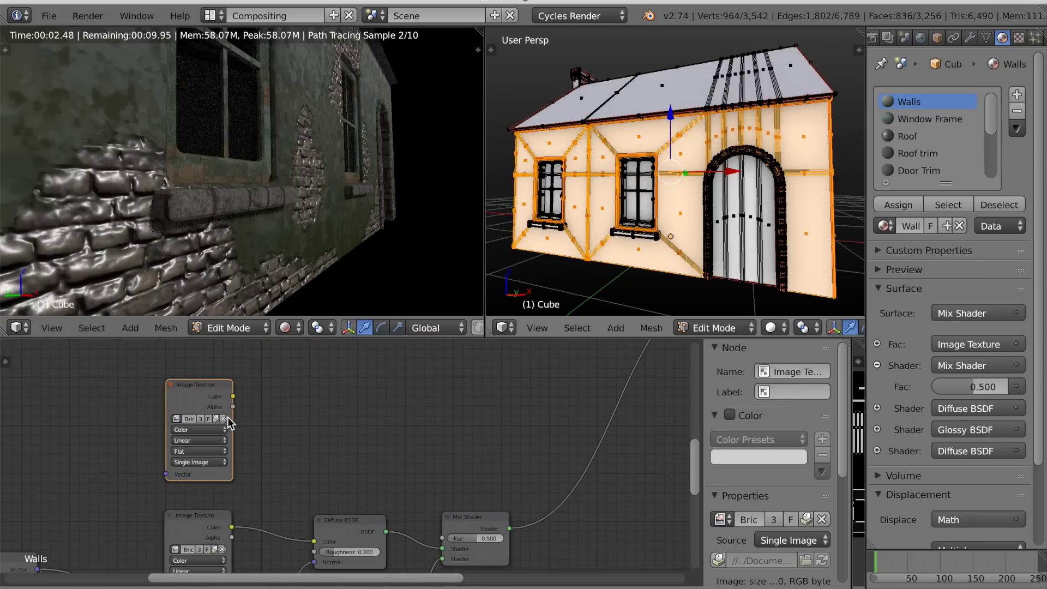
left_click(223, 419)
left_click(207, 428)
left_click(215, 417)
left_click(209, 417)
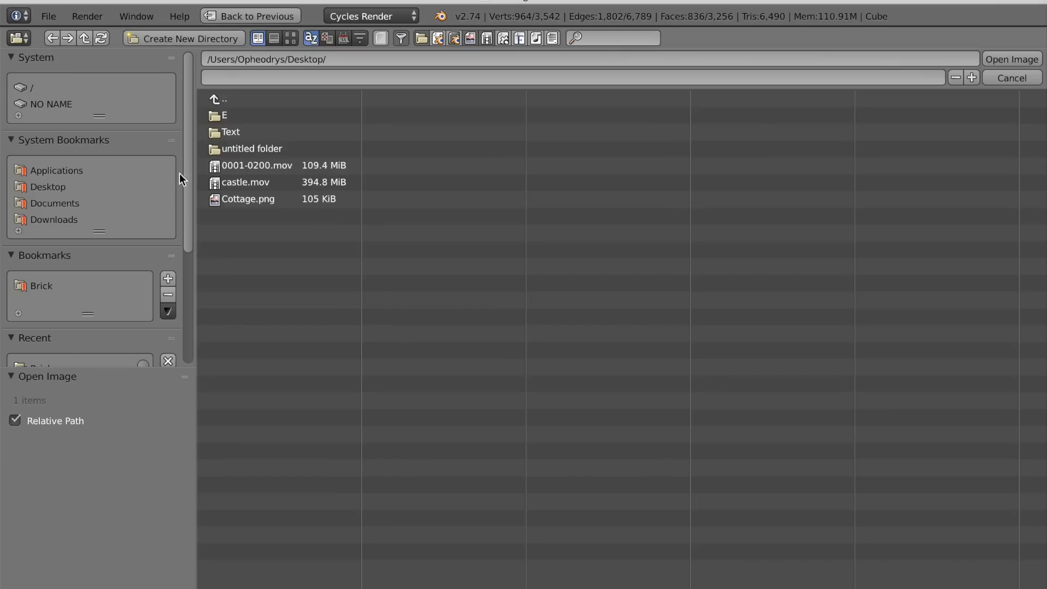
left_click(46, 284)
left_click(290, 37)
scroll(738, 429, "down", 3)
scroll(737, 434, "down", 9)
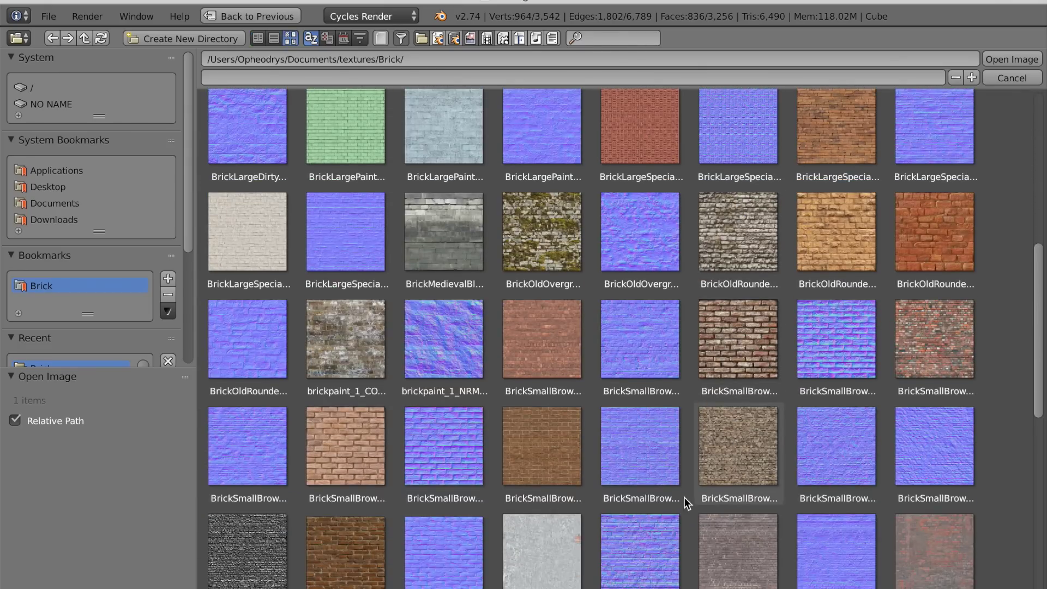
left_click(249, 545)
left_click(1012, 59)
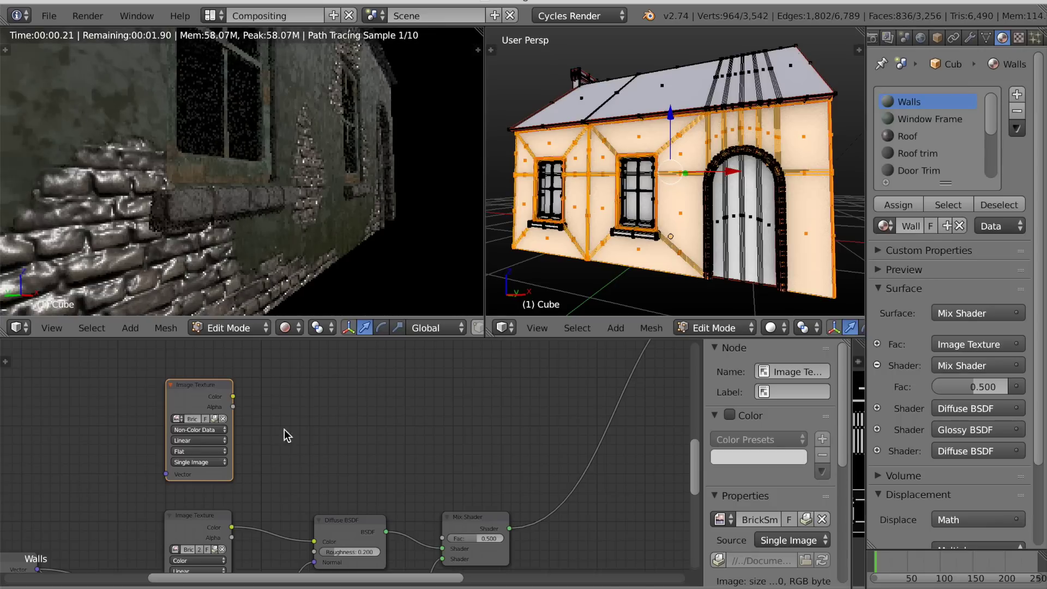
Connect the greyscale brick texture's Color output to the brick Mix Shader's Fac input and move the texture node aside
key("g")
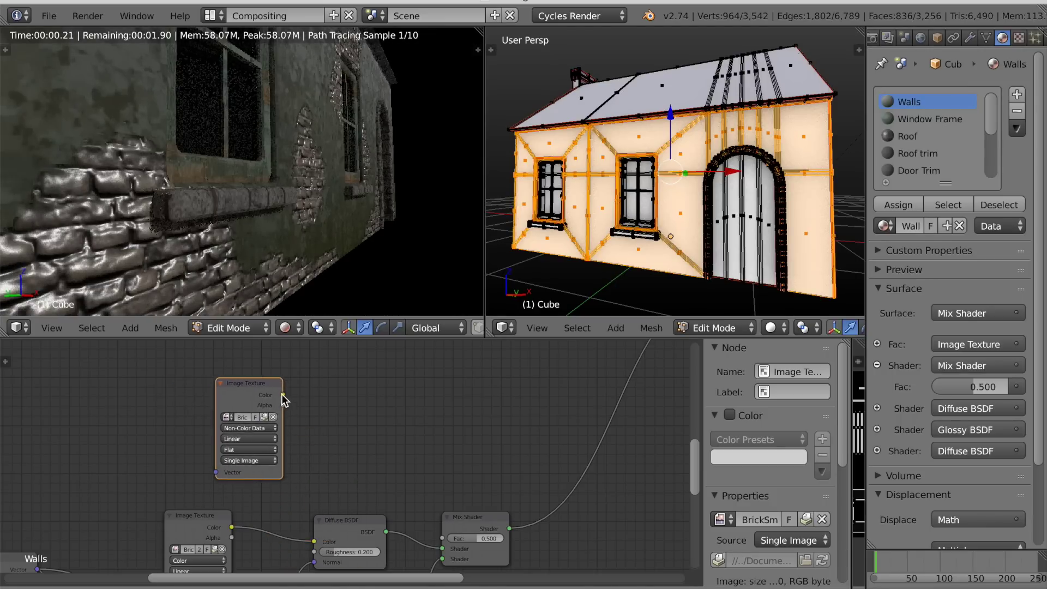
left_click_drag(284, 393, 444, 539)
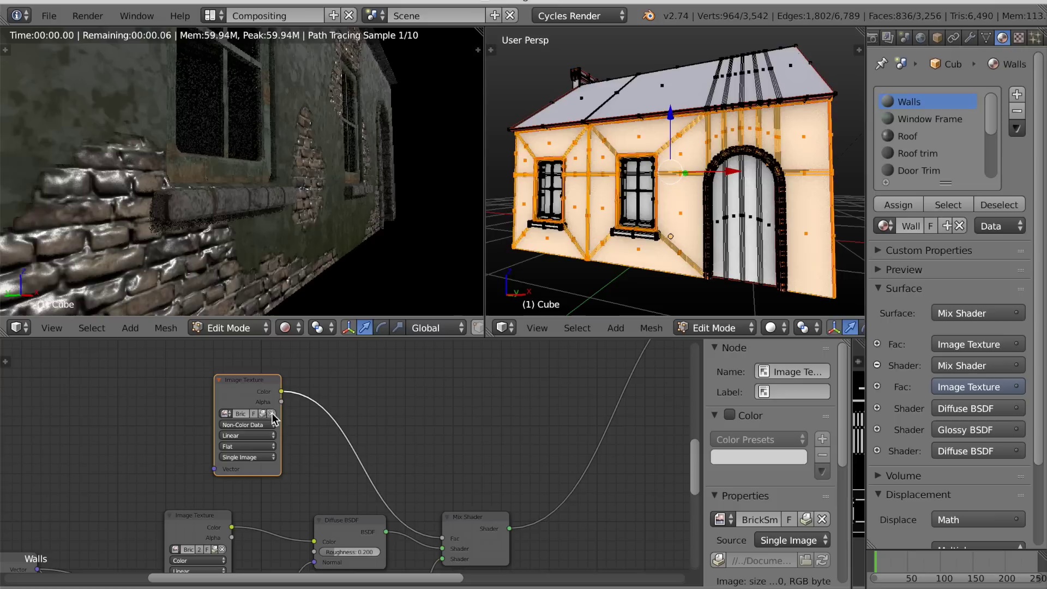
left_click_drag(249, 390, 164, 377)
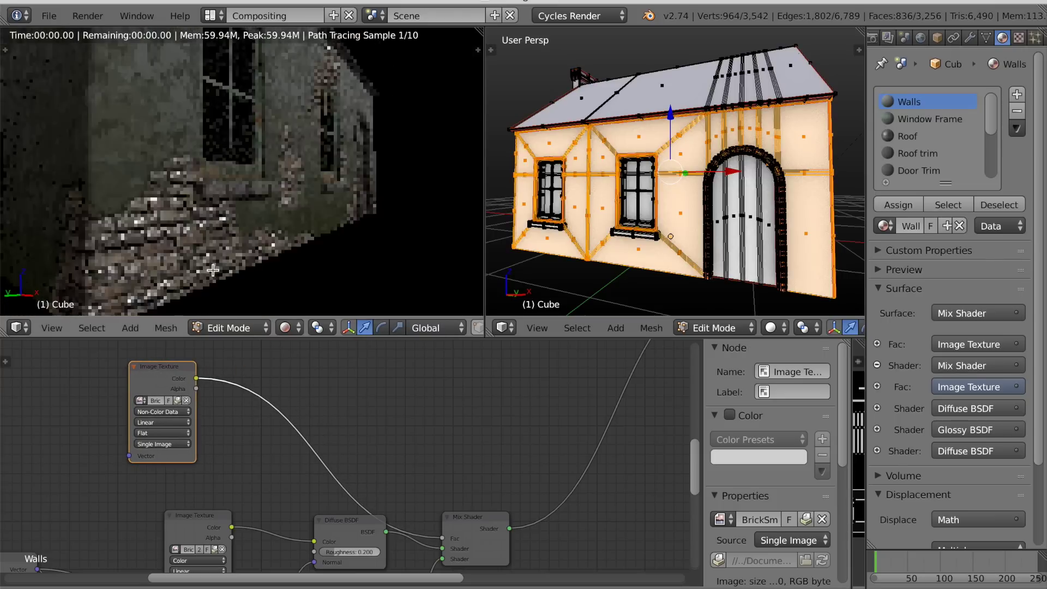
middle_click_drag(201, 266, 206, 269)
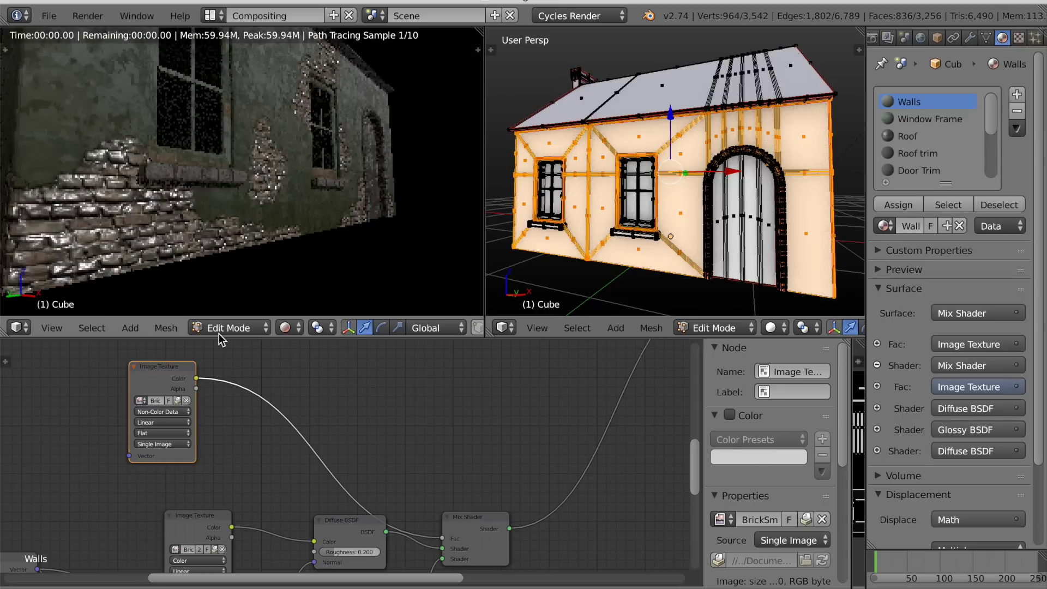
Insert a Math node set to Add on the link between the greyscale brick texture and the brick Mix Shader's Fac
key("shift+a")
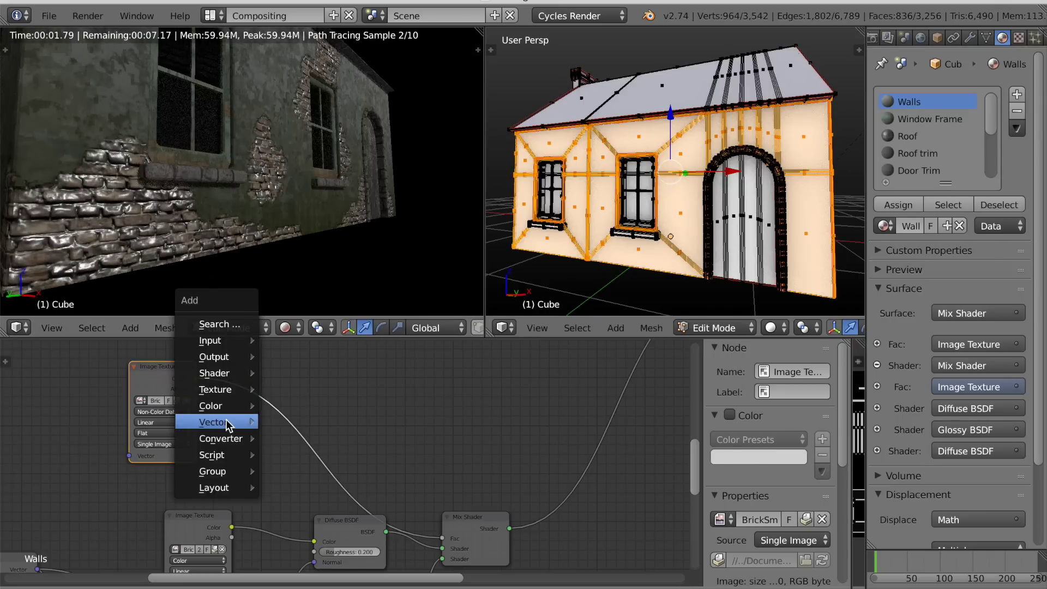
mouse_move(227, 441)
left_click(289, 241)
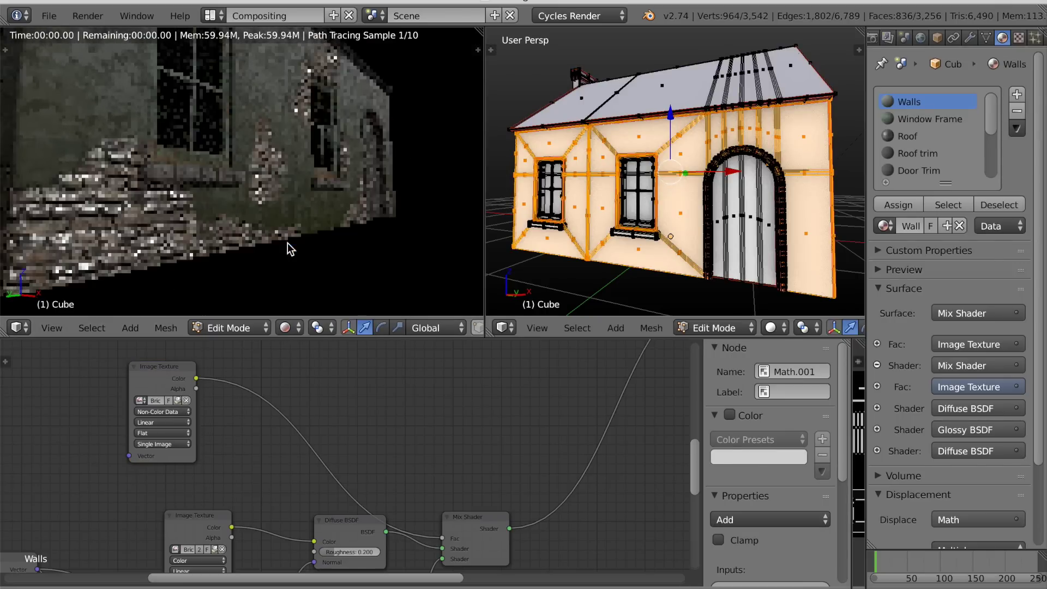
left_click(254, 358)
scroll(283, 447, "up", 4)
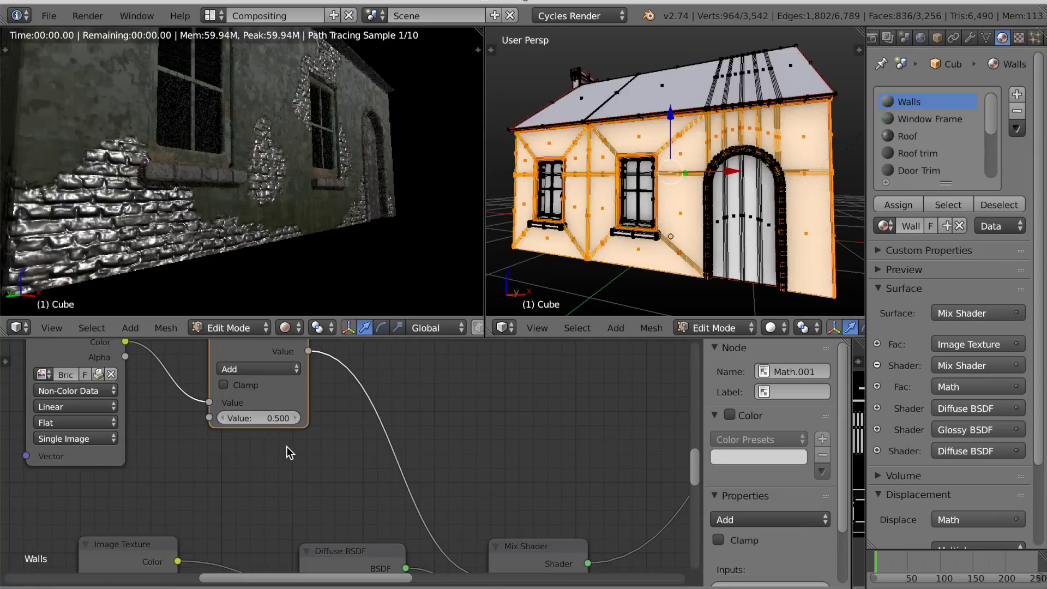
middle_click_drag(286, 446, 292, 495)
scroll(303, 478, "up", 1)
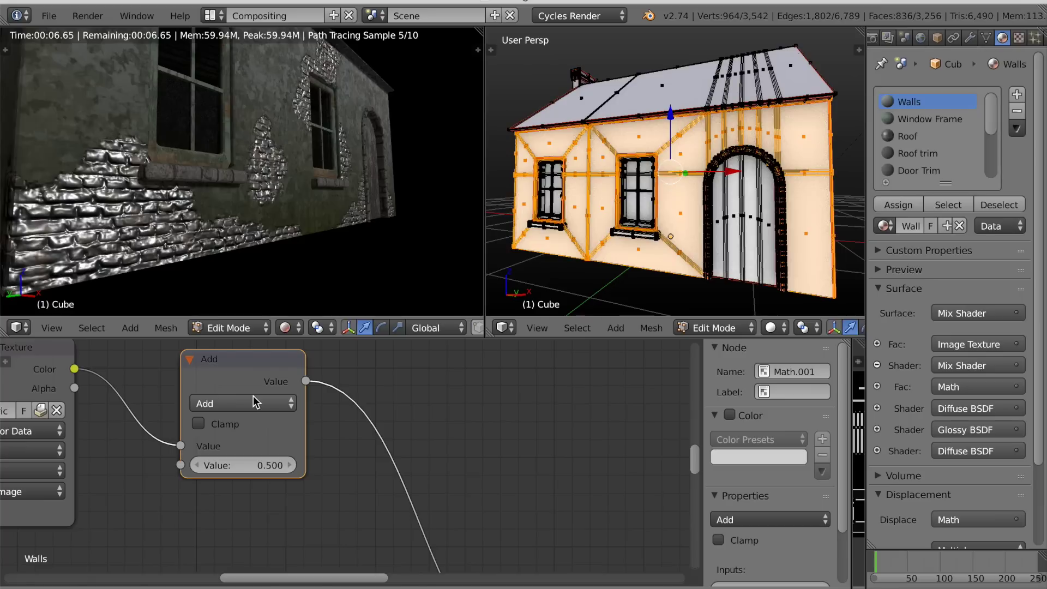
Lower the second Value of the Add node to -0.400 to reduce the glossiness of the bricks
left_click_drag(228, 465, 200, 466)
left_click(198, 466)
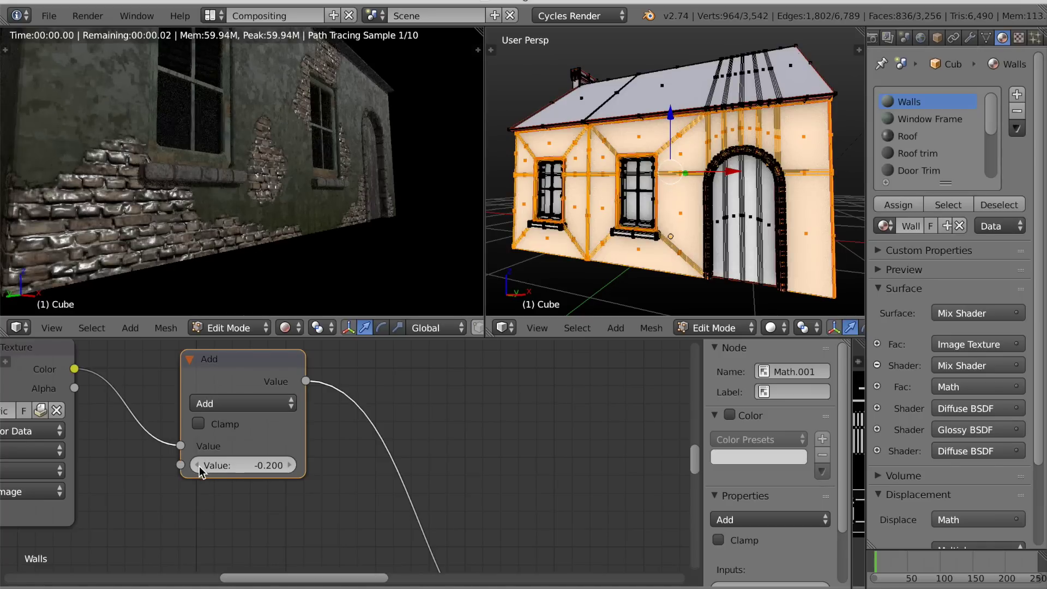
left_click(198, 466)
left_click(199, 466)
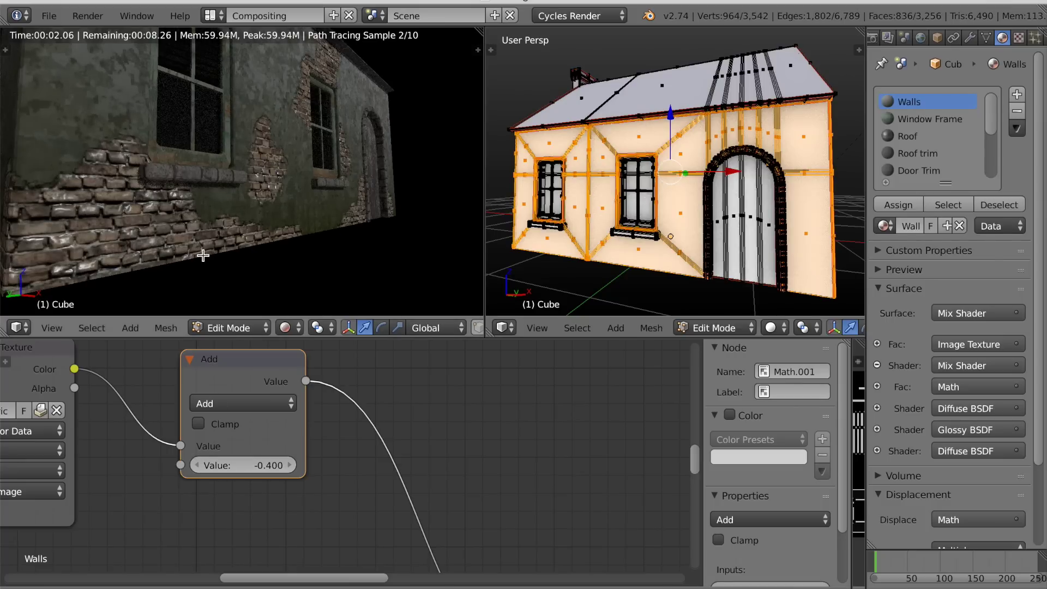
Set the second Value of the Multiply node fed by the Cottage mask texture to 5.500
scroll(202, 256, "down", 2)
middle_click_drag(264, 267, 304, 276)
scroll(261, 273, "down", 2)
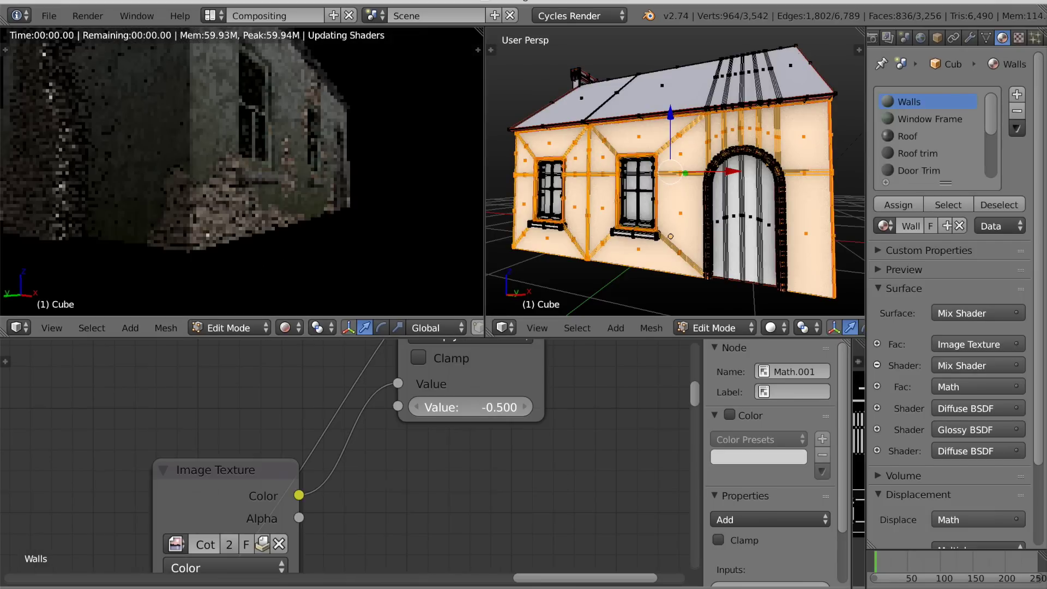
left_click_drag(470, 407, 452, 395)
scroll(401, 240, "down", 4)
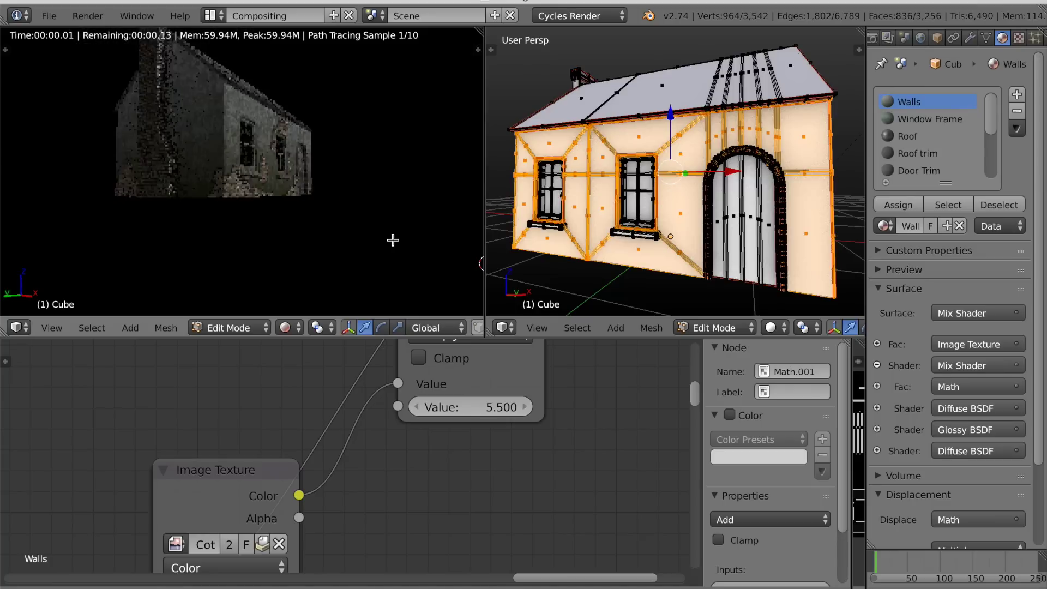
middle_click_drag(358, 243, 329, 257)
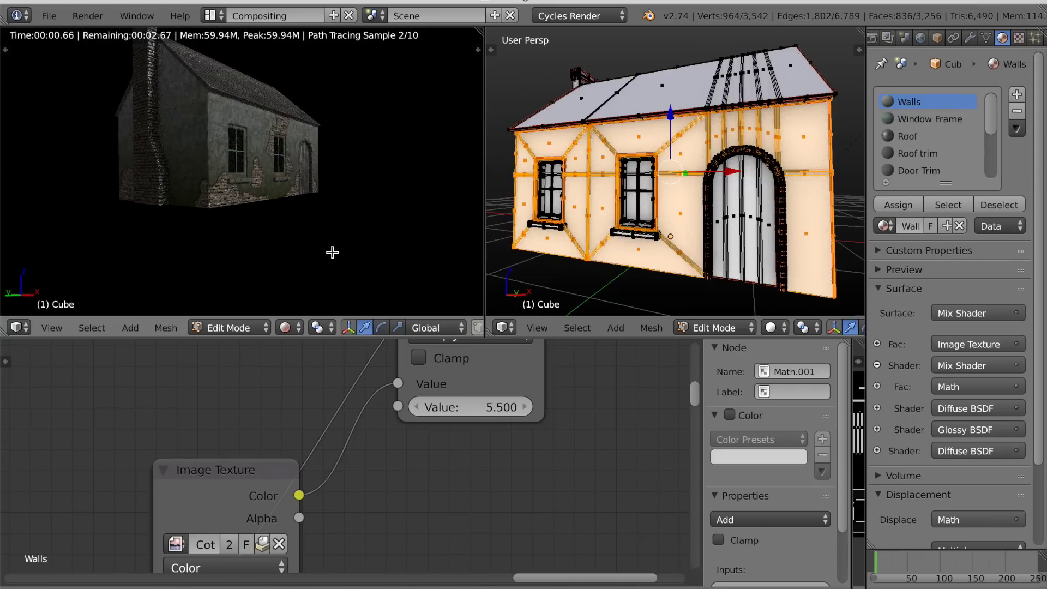
scroll(322, 468, "down", 6)
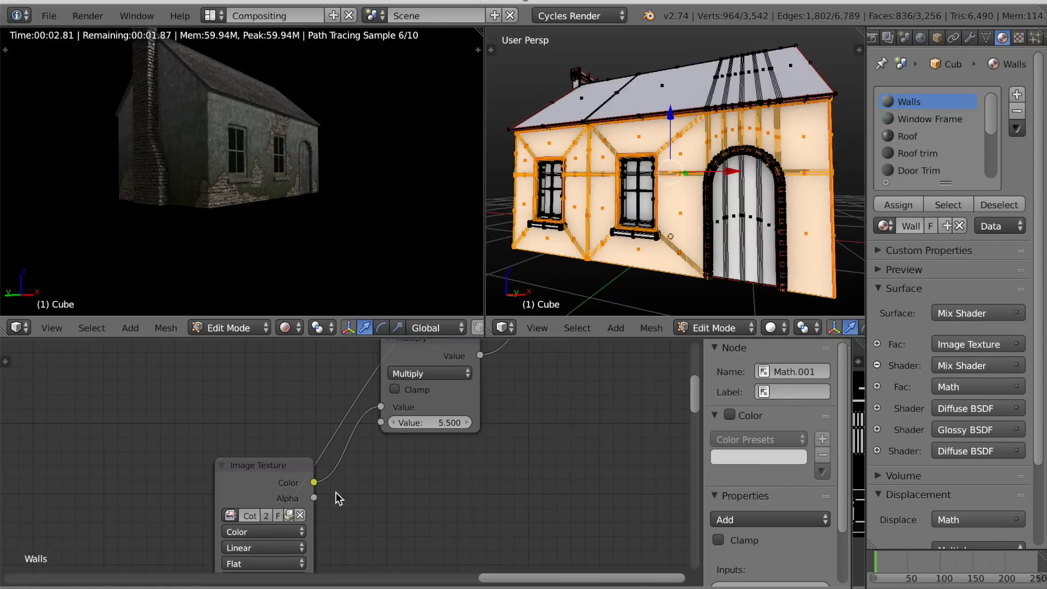
Add Texture Coordinate and Mapping nodes to the Gradient Texture driving the brick colour's Multiply factor, and set the Mapping's Y Rotation to -90°
left_click(361, 456)
left_click_drag(361, 455, 257, 418)
key("ctrl+t")
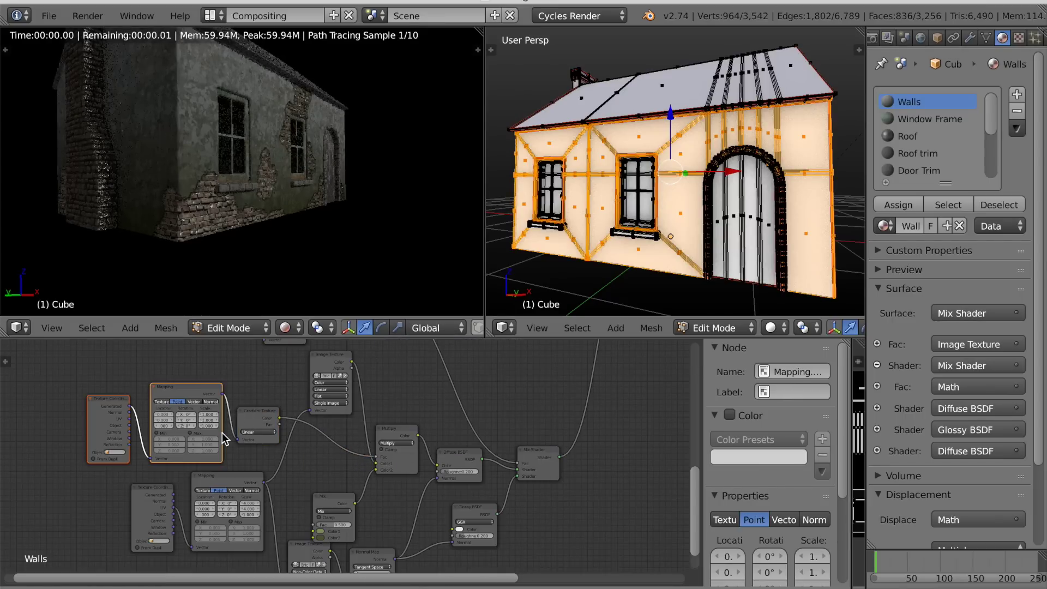
scroll(235, 433, "up", 2)
middle_click_drag(235, 434, 373, 436)
scroll(322, 435, "up", 6)
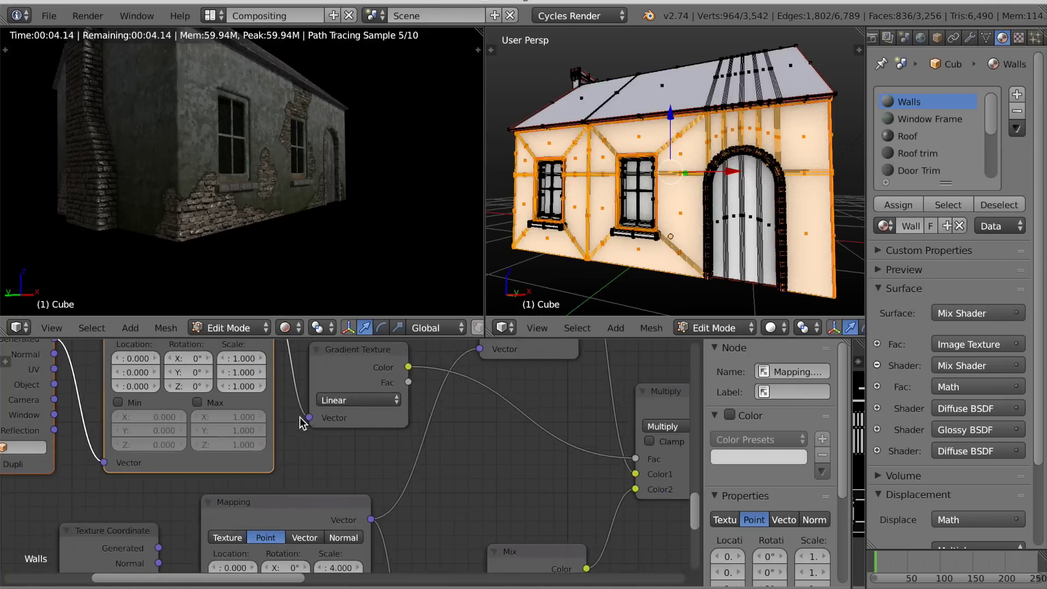
middle_click_drag(302, 423, 320, 449)
mouse_move(222, 397)
left_mouse_down()
mouse_move(180, 397)
mouse_move(221, 397)
left_mouse_up()
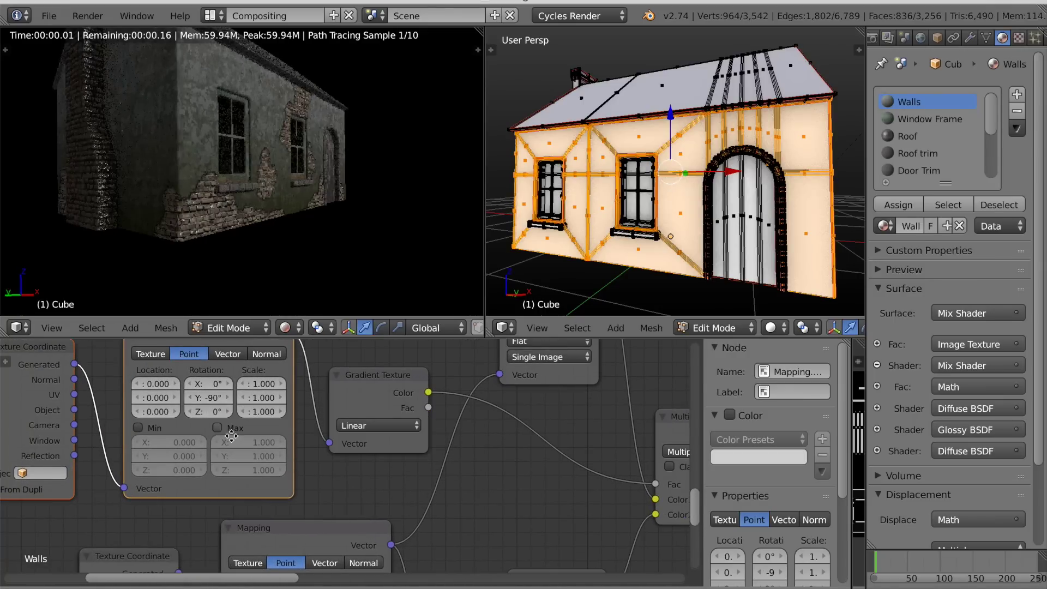
Raise the X Location of the gradient's Mapping node to about 0.8, checking the brick shading in the rendered view
middle_click_drag(225, 429, 273, 436)
left_click_drag(200, 391, 245, 391)
left_click(187, 392)
left_click(186, 392)
left_click(226, 392)
left_click(227, 392)
middle_click_drag(283, 274, 257, 276)
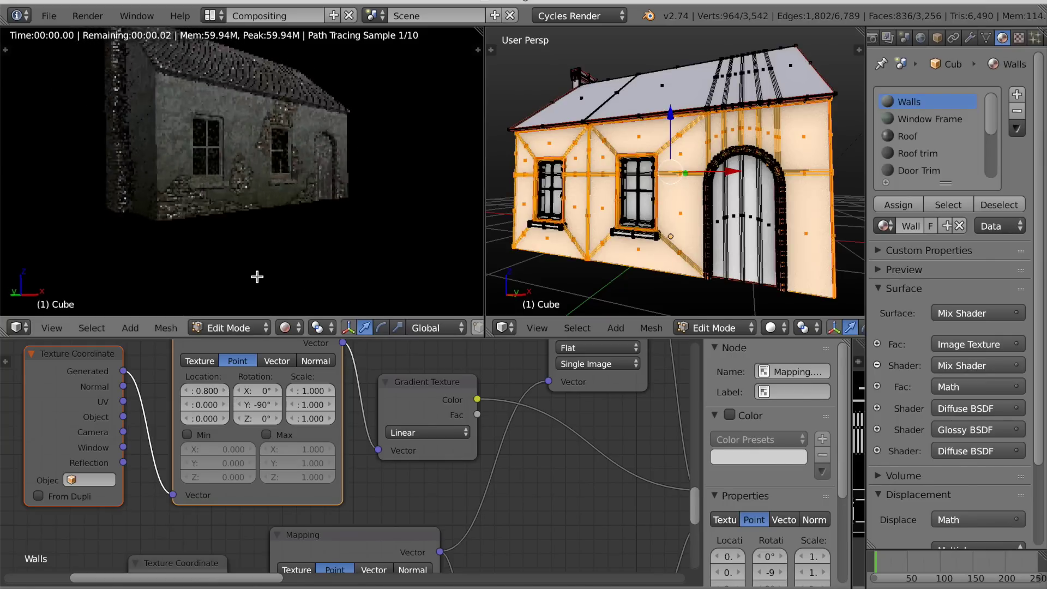
scroll(269, 283, "up", 3)
left_click(222, 391)
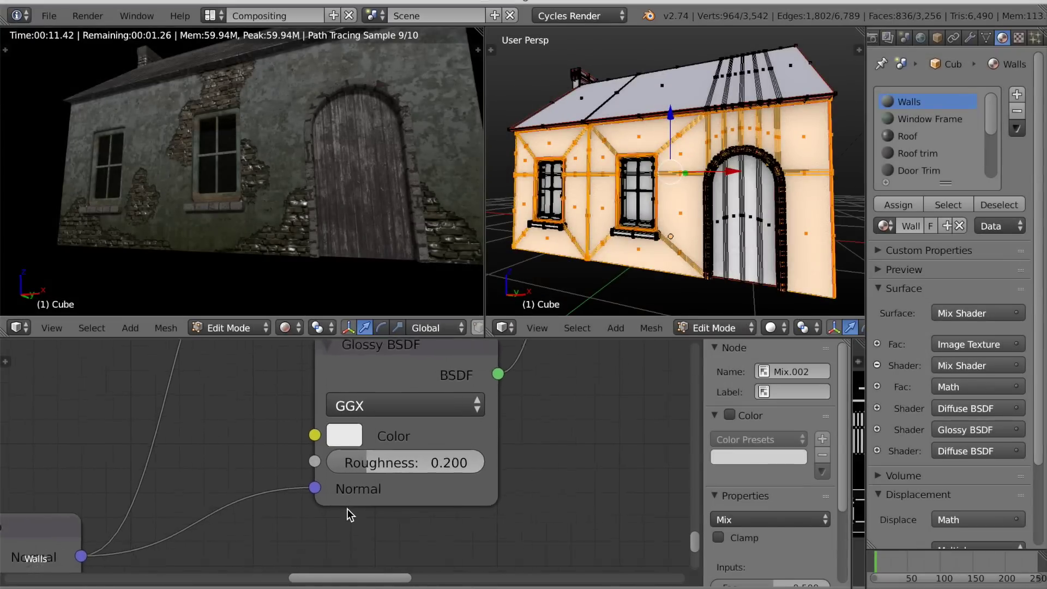
Increase the Roughness of the brick Glossy BSDF to 0.310
scroll(347, 508, "up", 1)
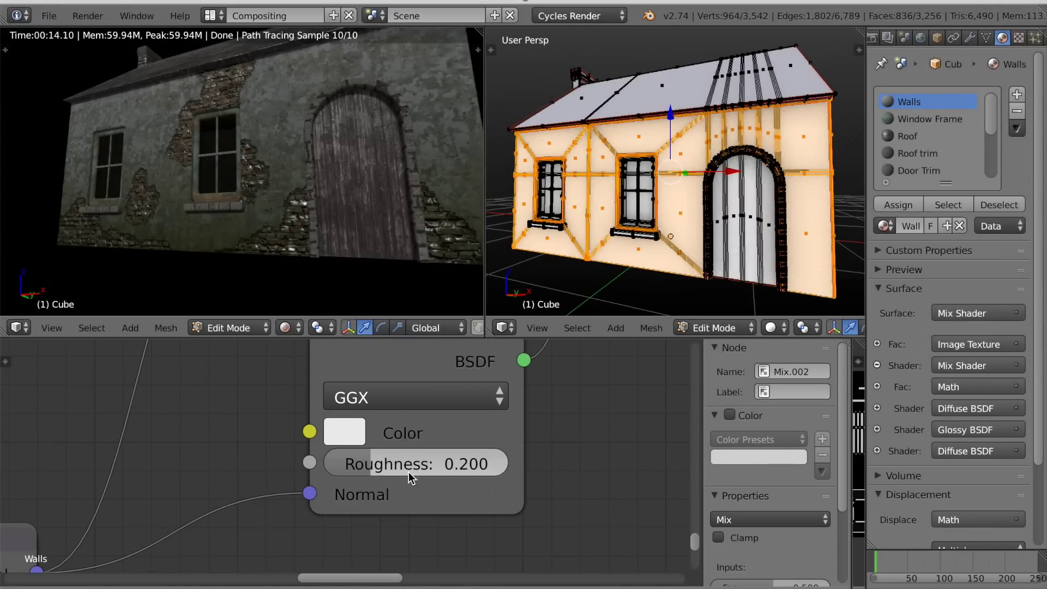
scroll(409, 465, "down", 2, "ctrl")
scroll(408, 465, "up", 4, "ctrl")
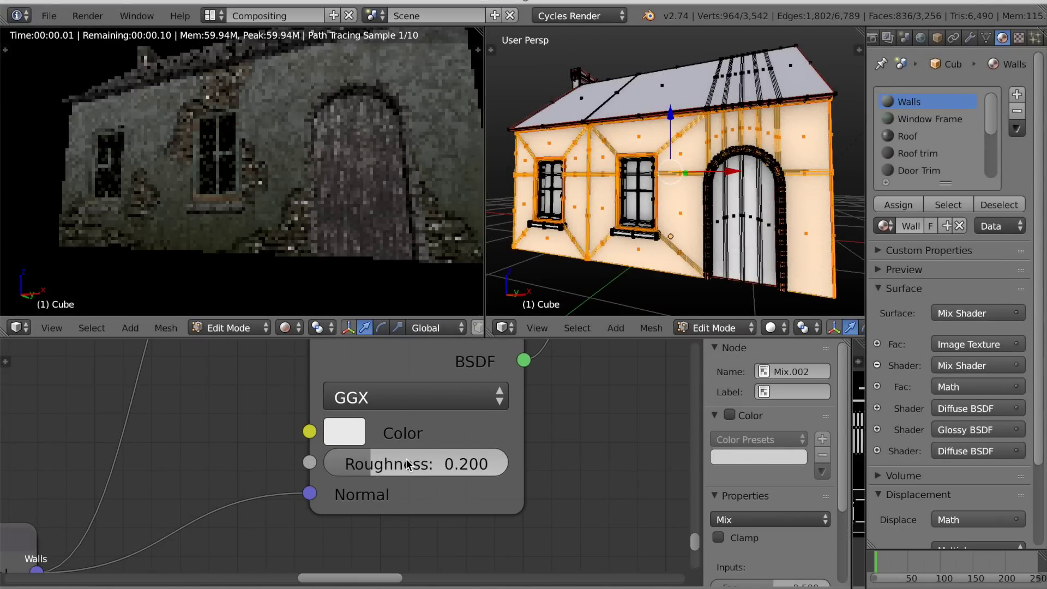
scroll(407, 465, "up", 5, "ctrl")
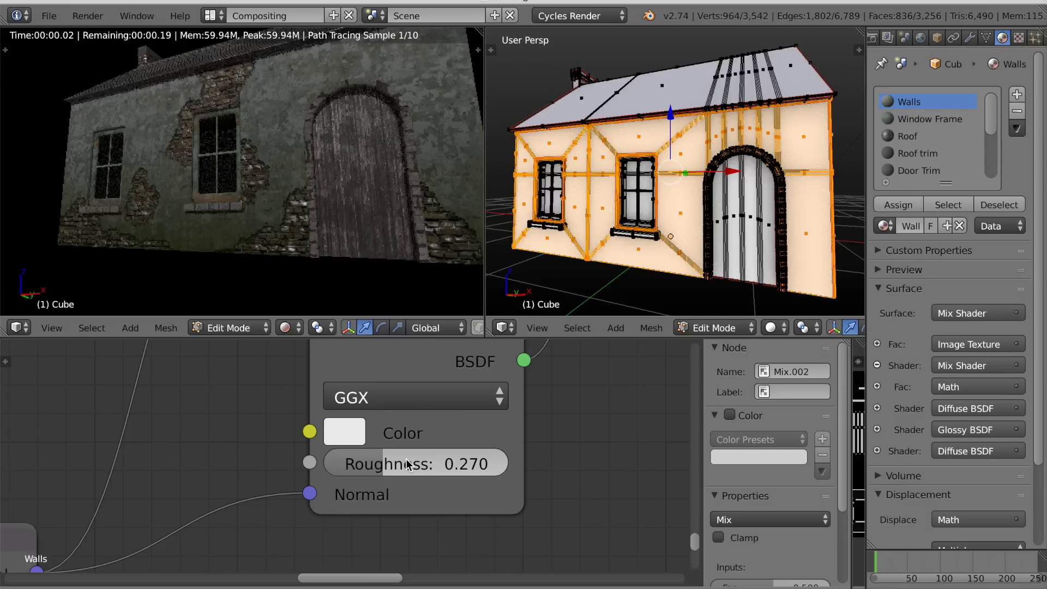
scroll(406, 464, "up", 1, "ctrl")
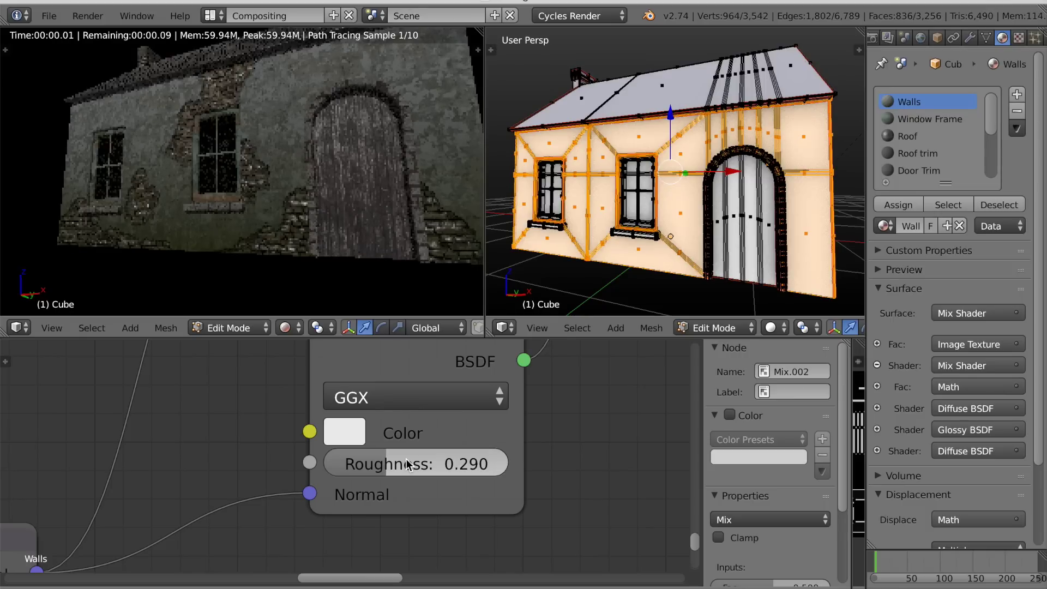
scroll(407, 465, "up", 2, "ctrl")
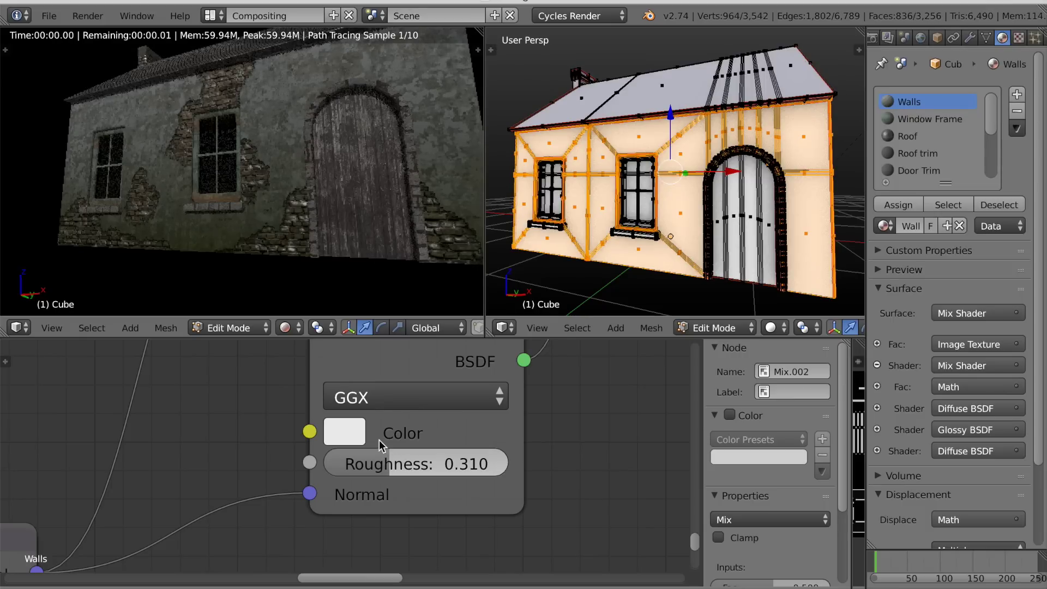
middle_click_drag(218, 137, 279, 145)
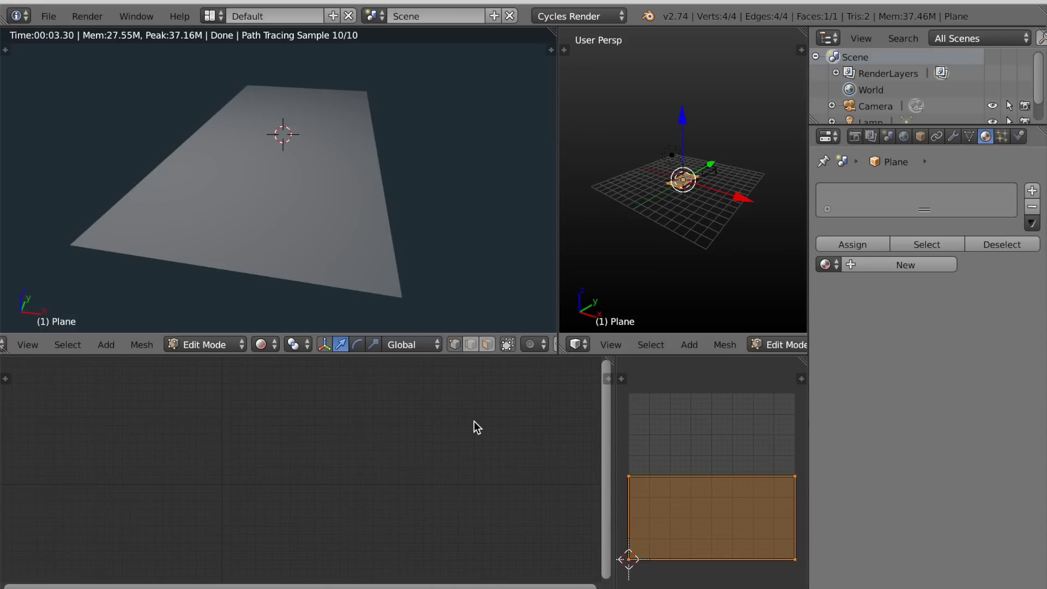
mouse_move(368, 241)
middle_mouse_down()
mouse_move(346, 262)
mouse_move(371, 238)
middle_mouse_up()
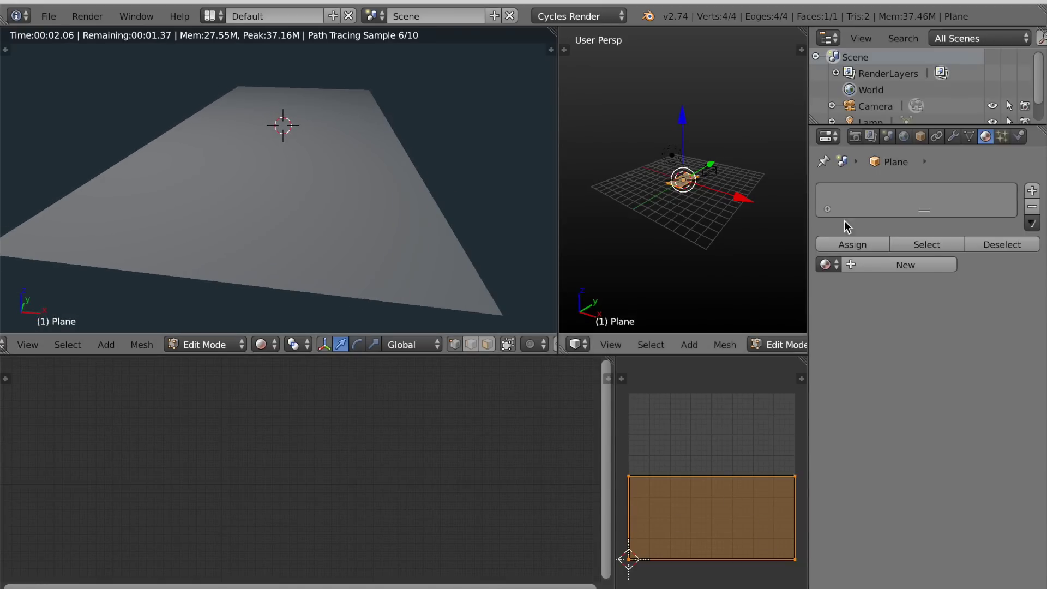
Create a new material on the plane and feed its Diffuse colour with a mapped Image Texture using FloorsMedieval0030_1_S.jpg
left_click(926, 262)
scroll(319, 506, "up", 8)
middle_click_drag(240, 499, 378, 513)
scroll(409, 492, "up", 6)
key("ctrl+t")
scroll(313, 510, "up", 2)
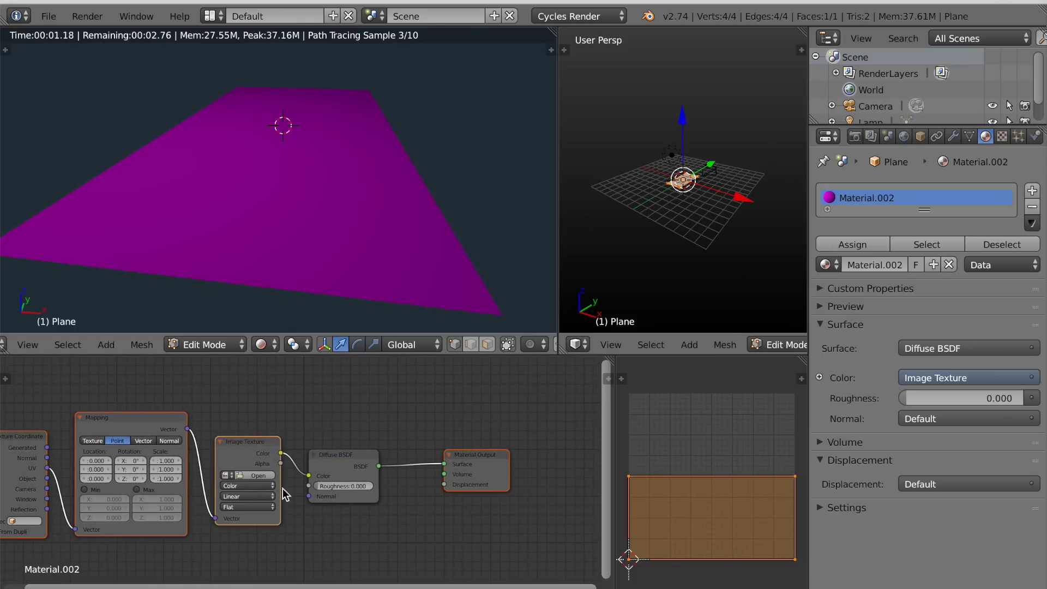
left_click(225, 475)
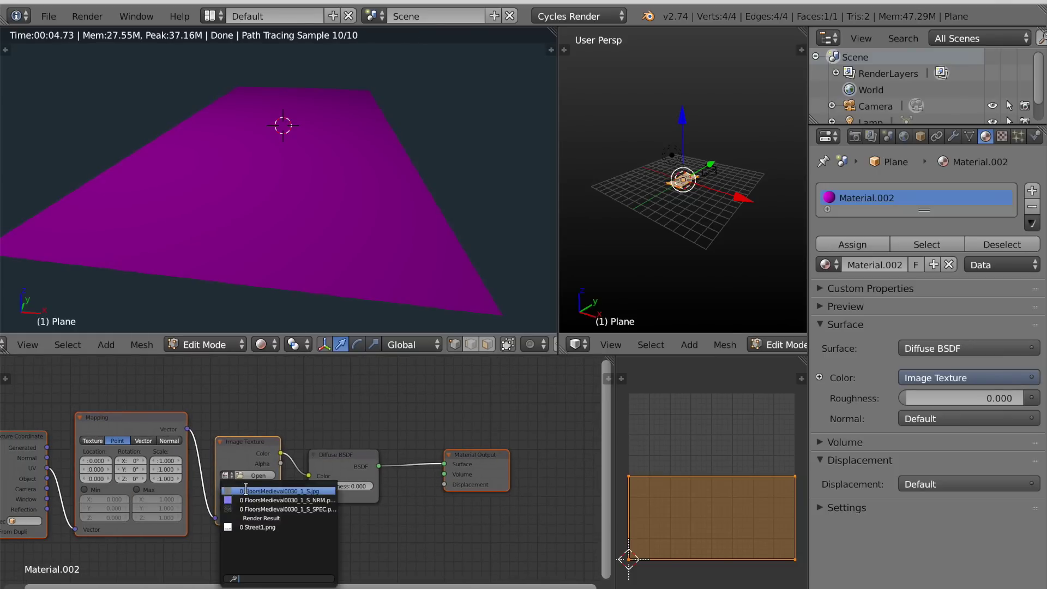
left_click(278, 491)
scroll(288, 308, "up", 3)
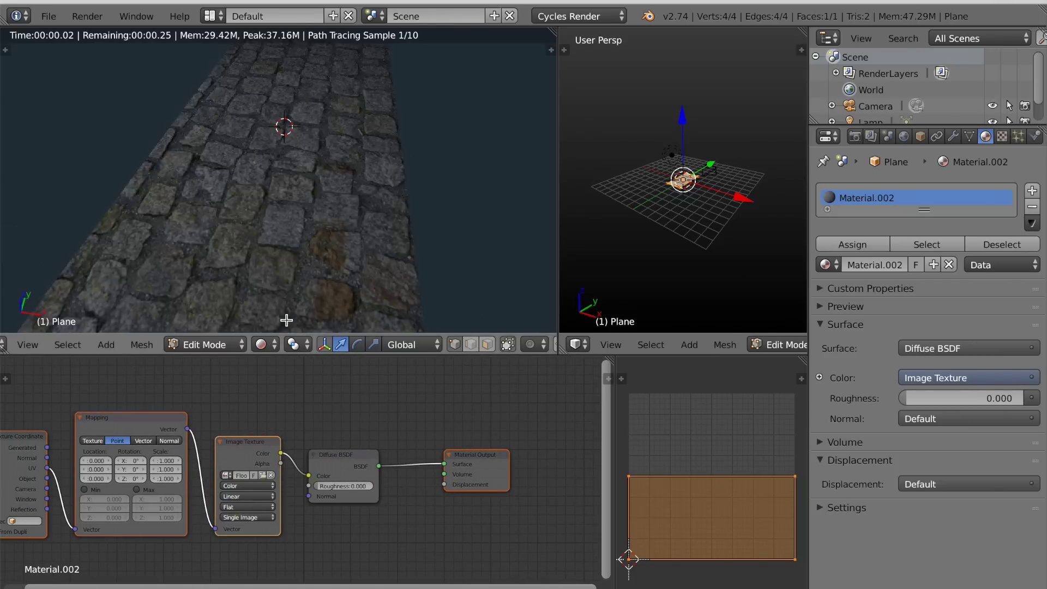
Set the cobblestone texture's Mapping node to a Z Rotation of 90° and an X and Y Scale of 4
middle_click_drag(277, 406, 334, 408)
type("90")
key("Return")
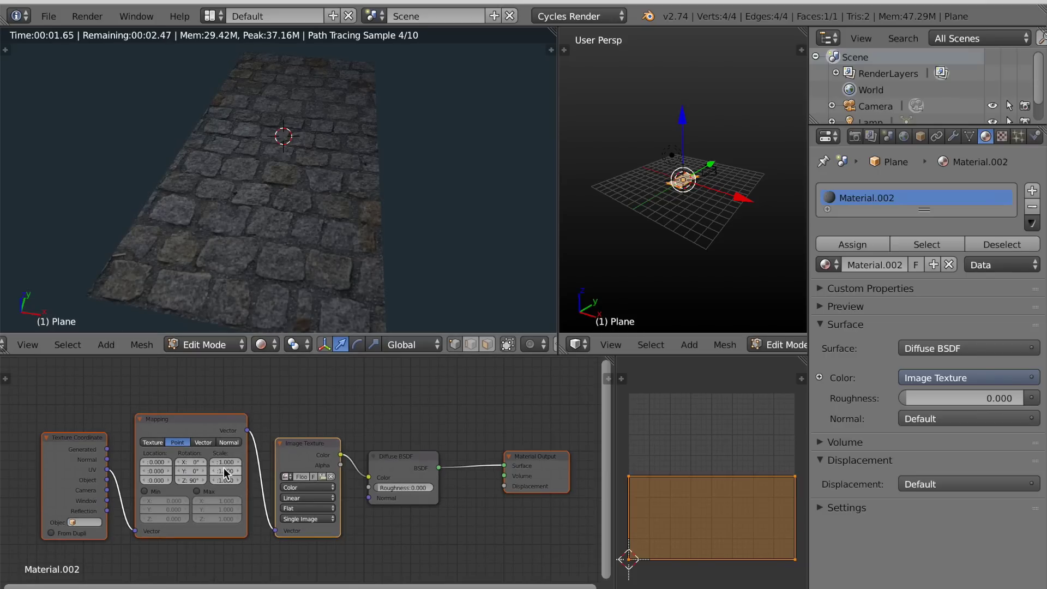
type("4")
key("Tab")
type("4")
key("Return")
scroll(267, 304, "up", 4)
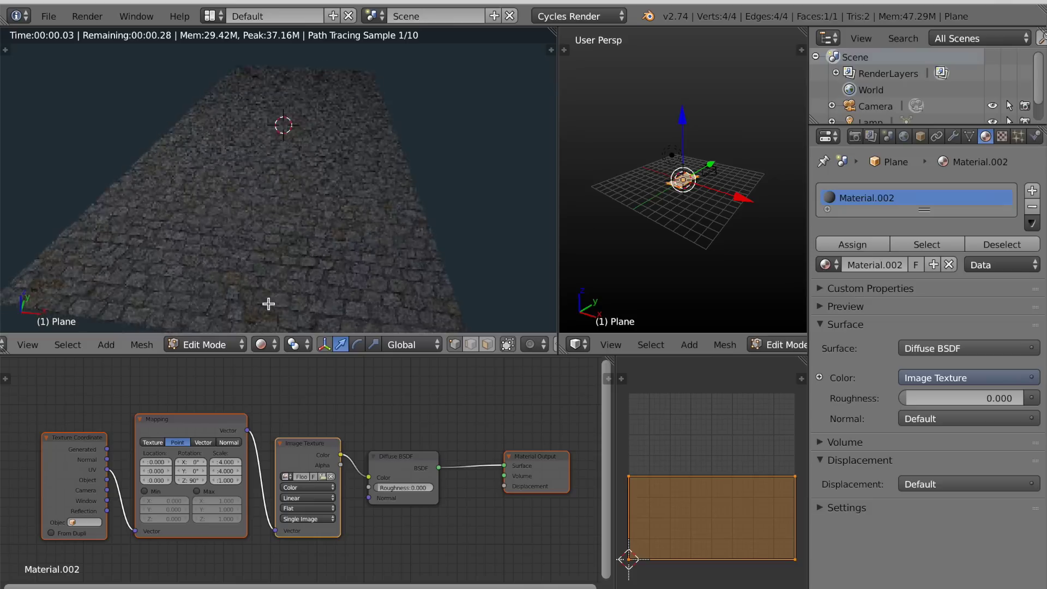
scroll(378, 403, "down", 3)
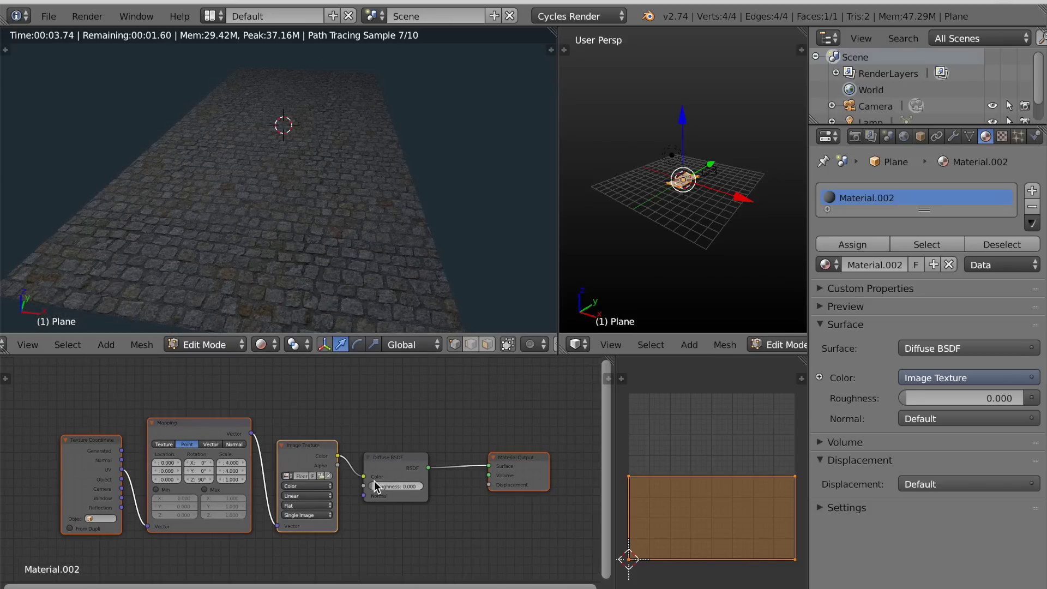
Space out the shader nodes and place a duplicate of the Image Texture node below the original
left_click_drag(415, 464, 567, 464)
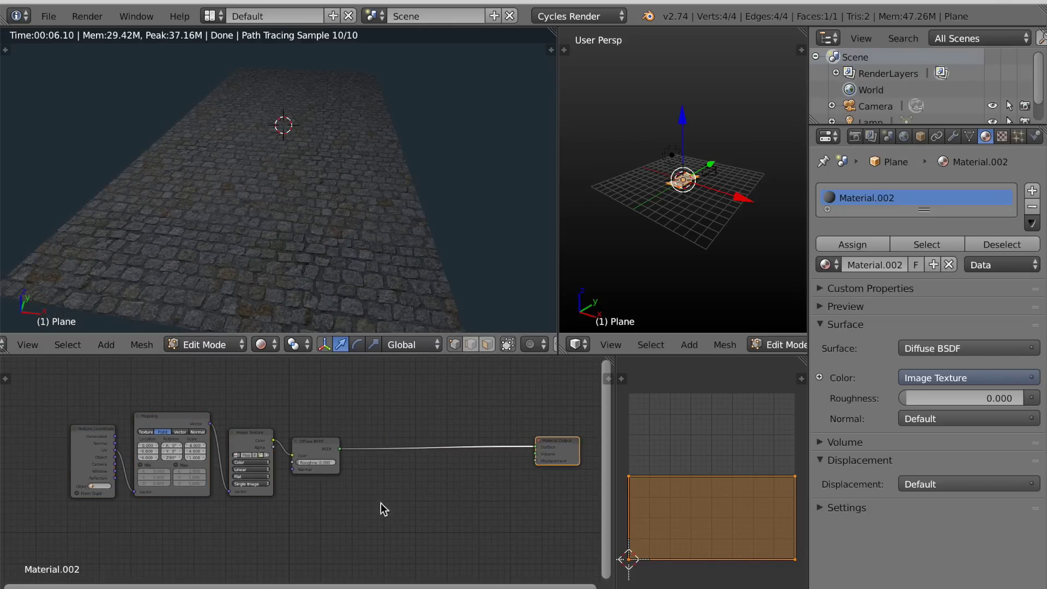
middle_click_drag(392, 493, 440, 462)
scroll(395, 462, "down", 2)
left_click_drag(356, 424, 405, 424)
left_click_drag(298, 417, 312, 371)
middle_click_drag(318, 442, 306, 466)
key("shift+d")
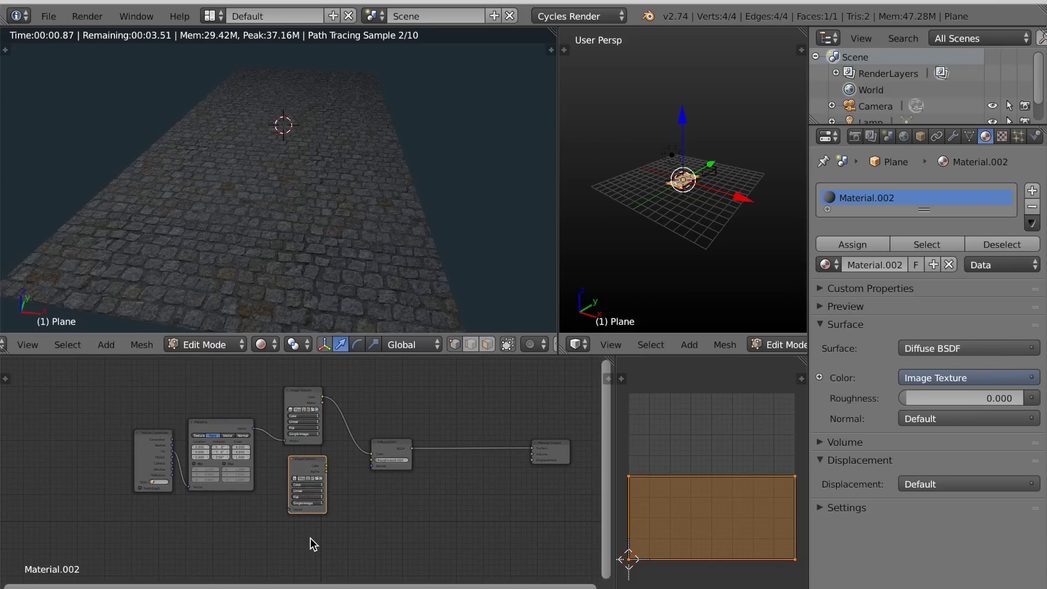
left_click(305, 584)
Load FloorsMedieval0030_1_S_NRM into the duplicate as Non-Color Data and connect its Color to the Diffuse BSDF's Normal
middle_click_drag(348, 547, 358, 475)
scroll(354, 486, "up", 14)
left_click(346, 463)
left_click(297, 485)
left_click(285, 439)
left_click(254, 463)
left_click(349, 294)
scroll(352, 496, "down", 3)
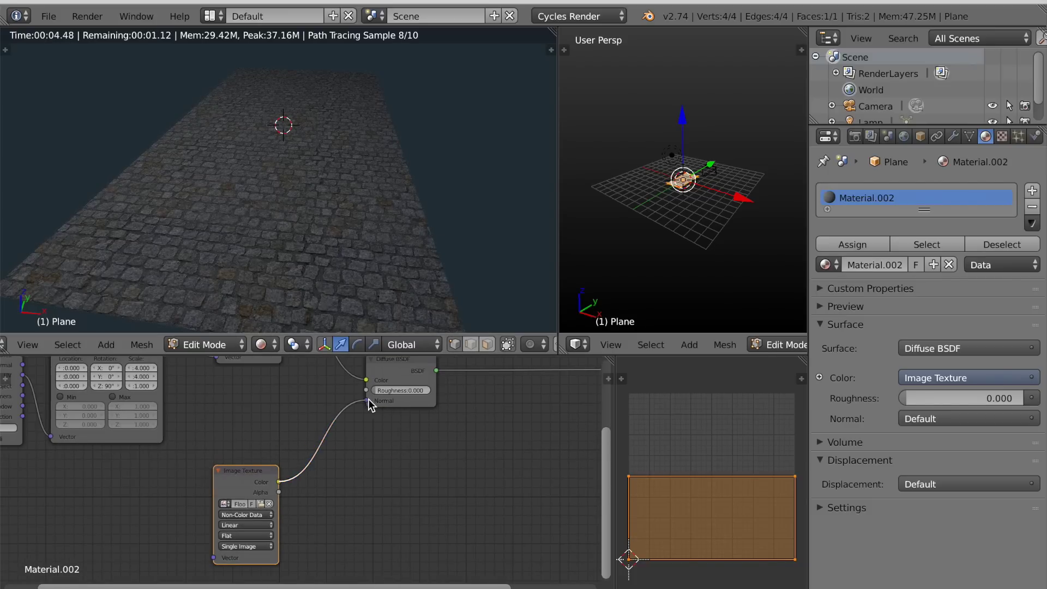
left_click_drag(369, 400, 366, 401)
Insert a Normal Map node between the normal texture and the Diffuse BSDF
key("shift+a")
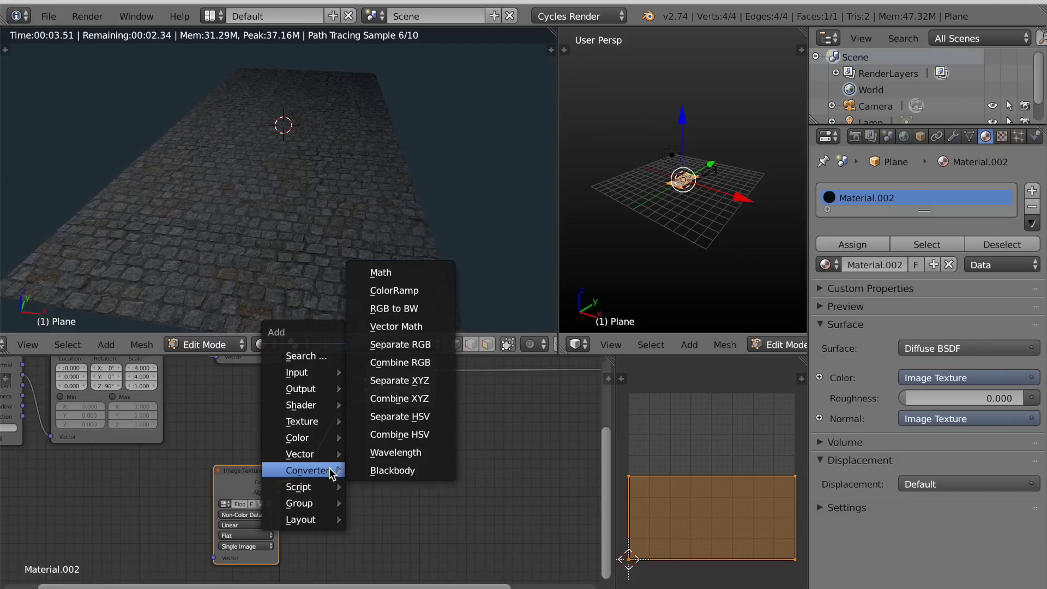
left_click(372, 488)
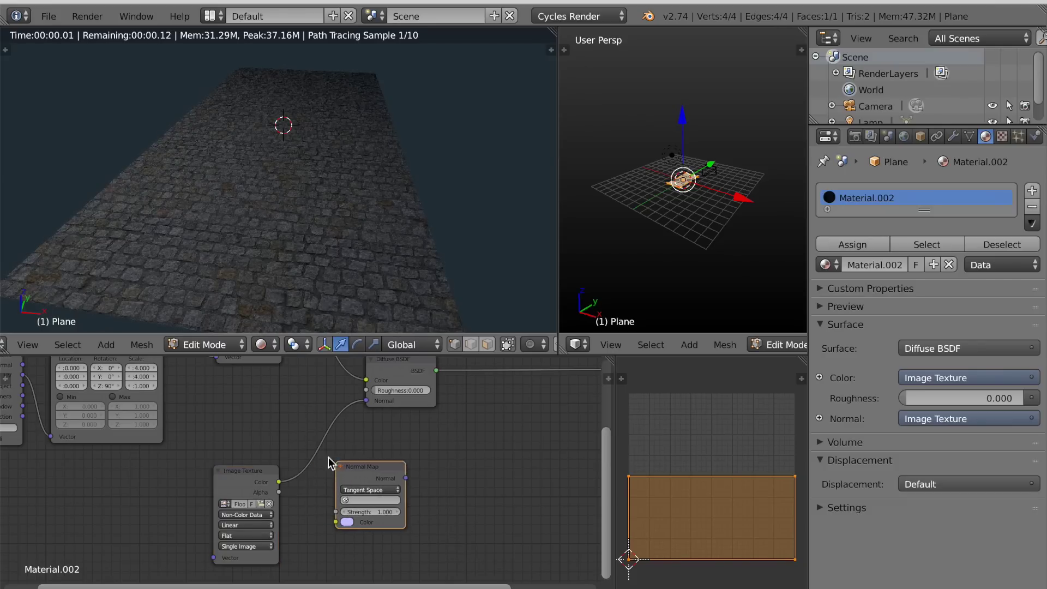
left_click(297, 426)
scroll(352, 508, "up", 3)
left_click_drag(248, 476, 227, 468)
scroll(208, 447, "down", 6)
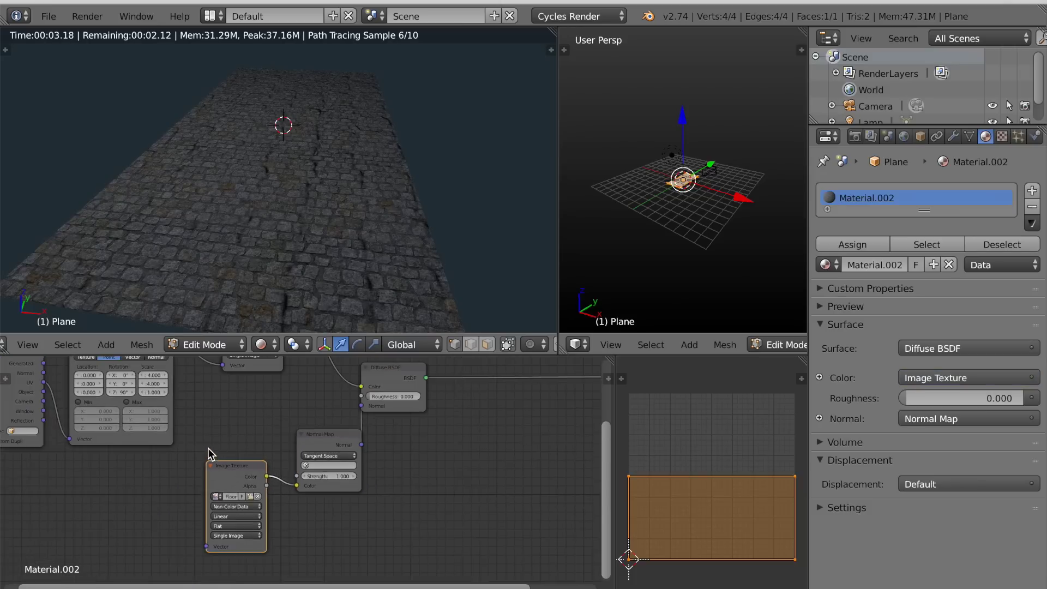
Connect the Mapping node's Vector to the normal Image Texture and spread the Diffuse BSDF and Normal Map nodes apart
left_click_drag(193, 365, 228, 544)
scroll(368, 493, "up", 3)
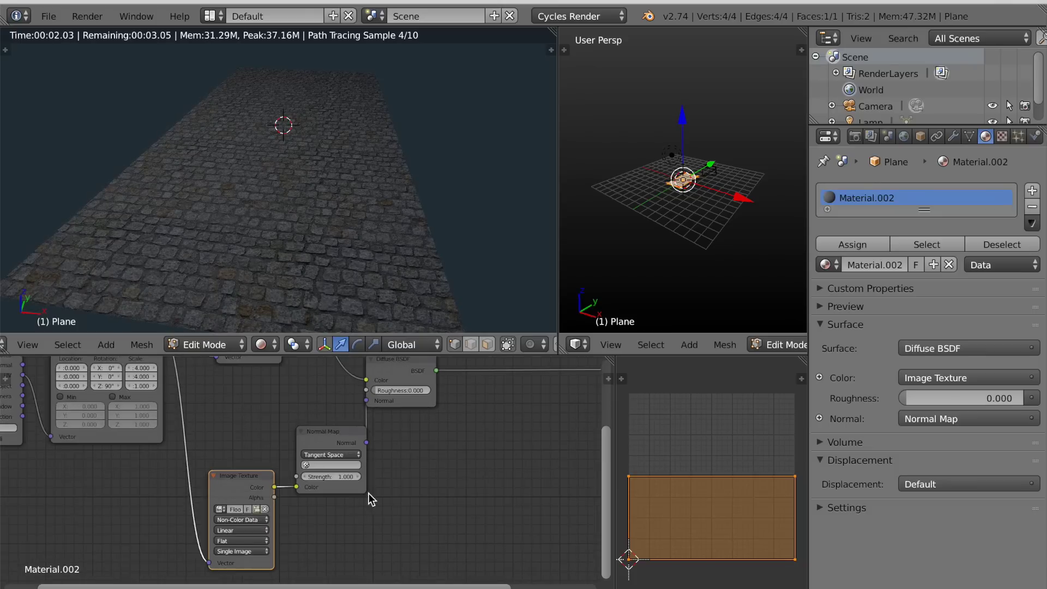
scroll(368, 493, "down", 5)
left_click_drag(369, 404, 428, 411)
scroll(332, 441, "up", 1)
left_click_drag(332, 441, 345, 466)
scroll(422, 492, "down", 1)
middle_click_drag(423, 492, 378, 474)
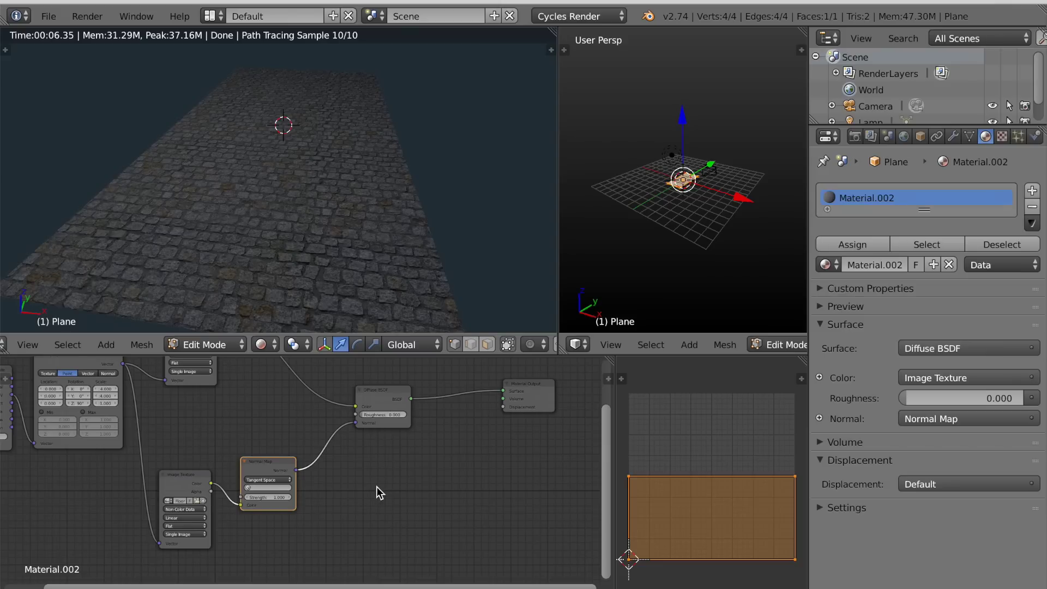
Add a Glossy BSDF below the Diffuse BSDF and combine both with a Mix Shader feeding the Material Output
key("shift+a")
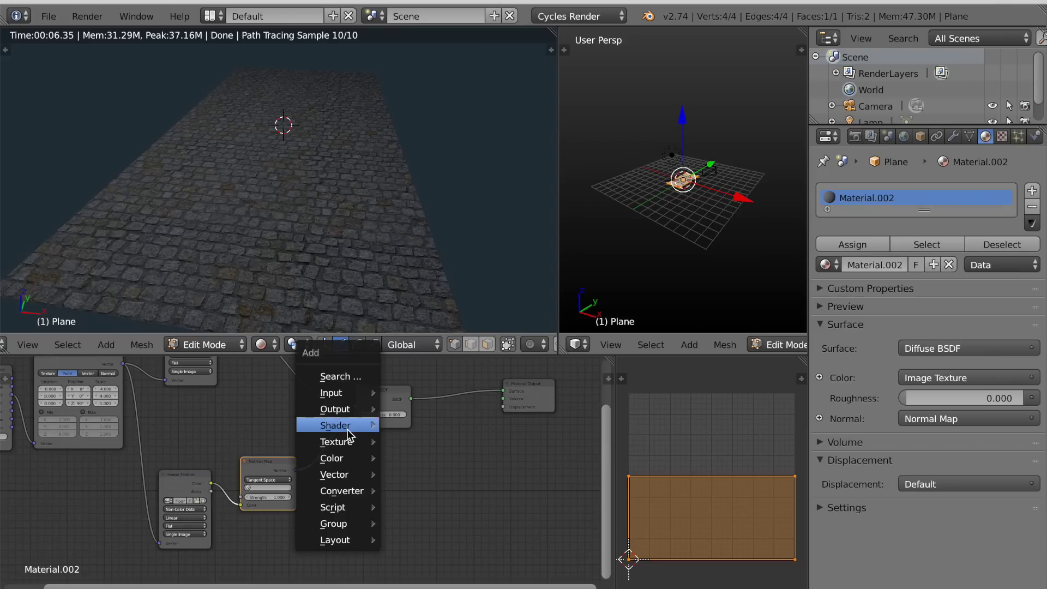
mouse_move(350, 425)
left_click(460, 180)
left_click(351, 470)
right_click_drag(389, 426, 396, 459, "ctrl+shift")
scroll(521, 425, "down", 1)
left_click_drag(491, 438, 526, 443)
scroll(300, 475, "up", 2)
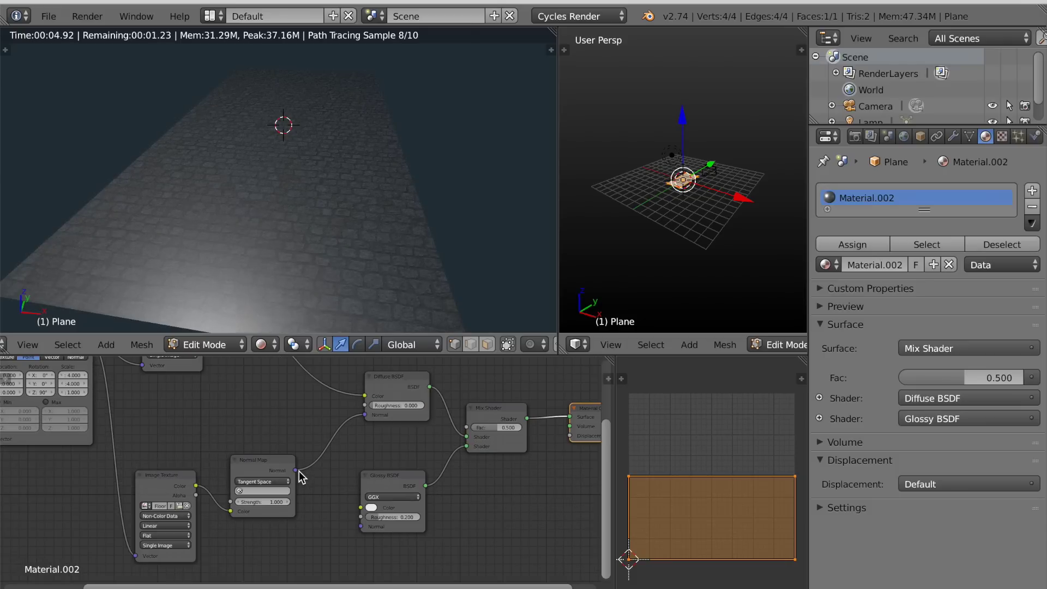
Connect the Normal Map's Normal output to the Glossy BSDF's Normal input
left_click_drag(308, 484, 362, 527)
left_click(362, 527)
left_click_drag(299, 473, 362, 528)
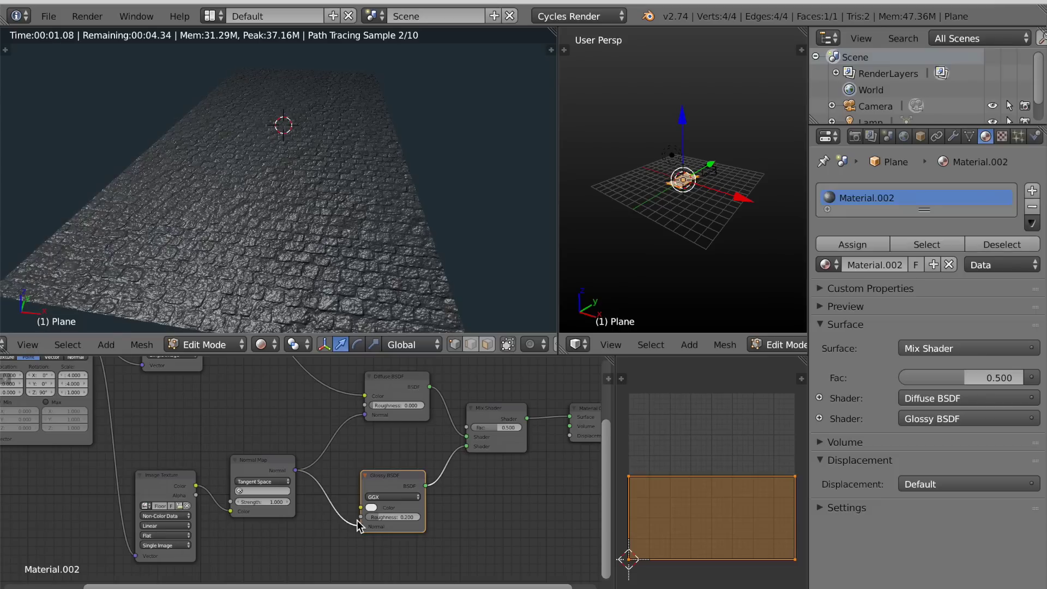
scroll(328, 543, "up", 1)
scroll(284, 424, "down", 5)
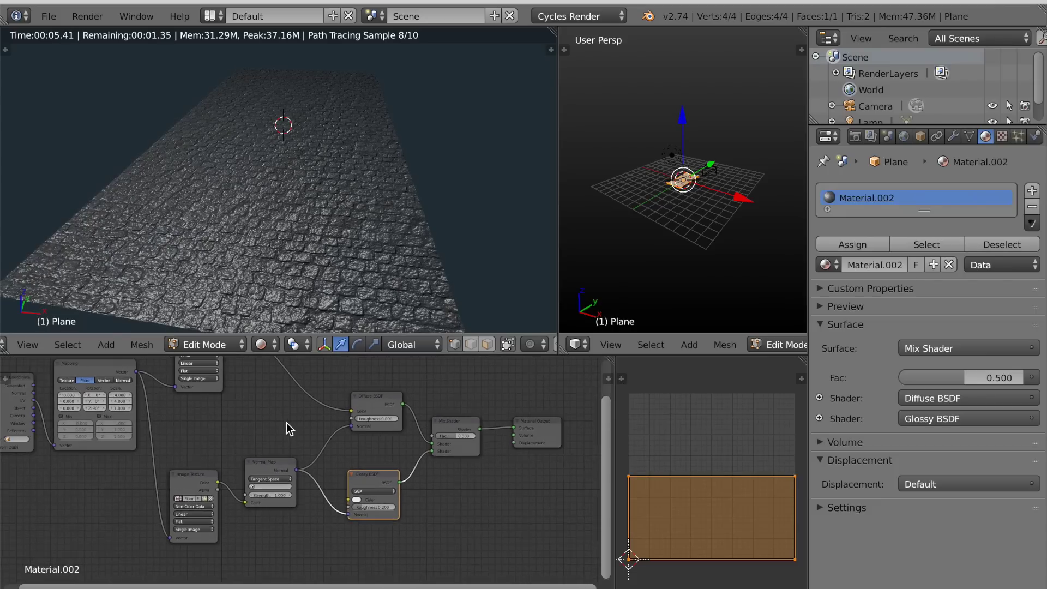
Duplicate the normal Image Texture node and place the copy above the colour Image Texture
left_click(193, 537)
scroll(231, 473, "down", 1)
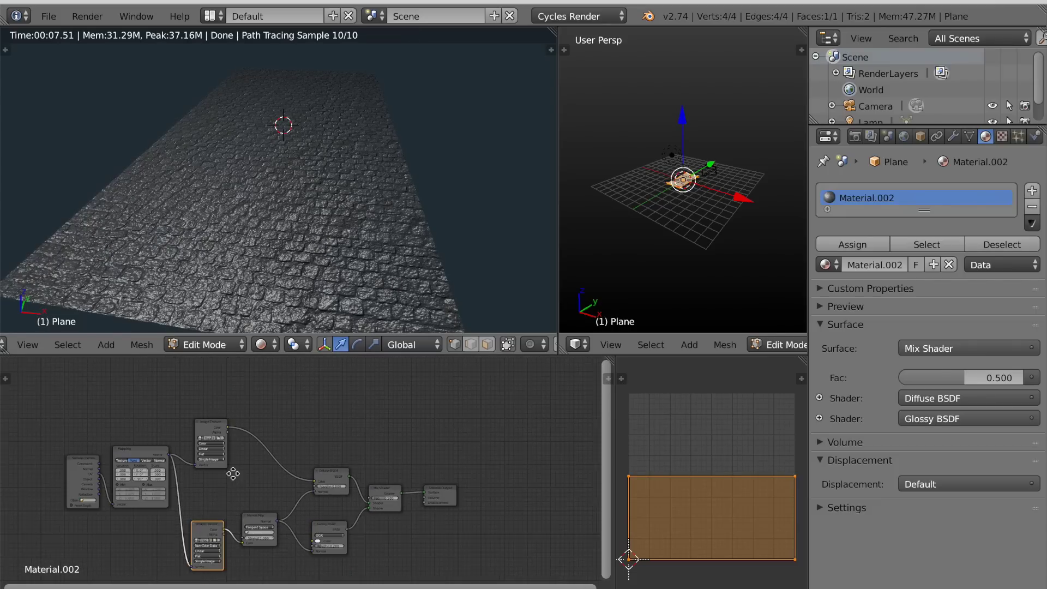
middle_click_drag(233, 474, 235, 501)
key("shift+d")
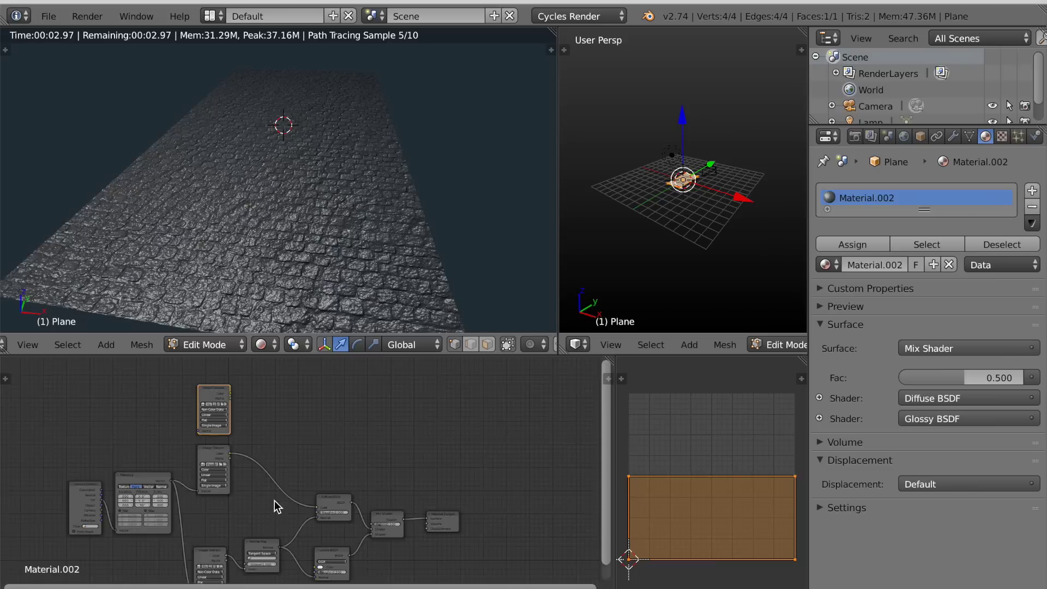
Assign the FloorsMedieval0030_1_S_SPEC image to the uppermost Image Texture node
scroll(289, 496, "up", 9)
middle_click_drag(295, 488, 329, 584)
scroll(218, 425, "up", 4)
middle_click_drag(218, 425, 297, 461)
scroll(226, 468, "up", 3)
left_click(297, 459)
left_click(299, 441)
left_click(294, 441)
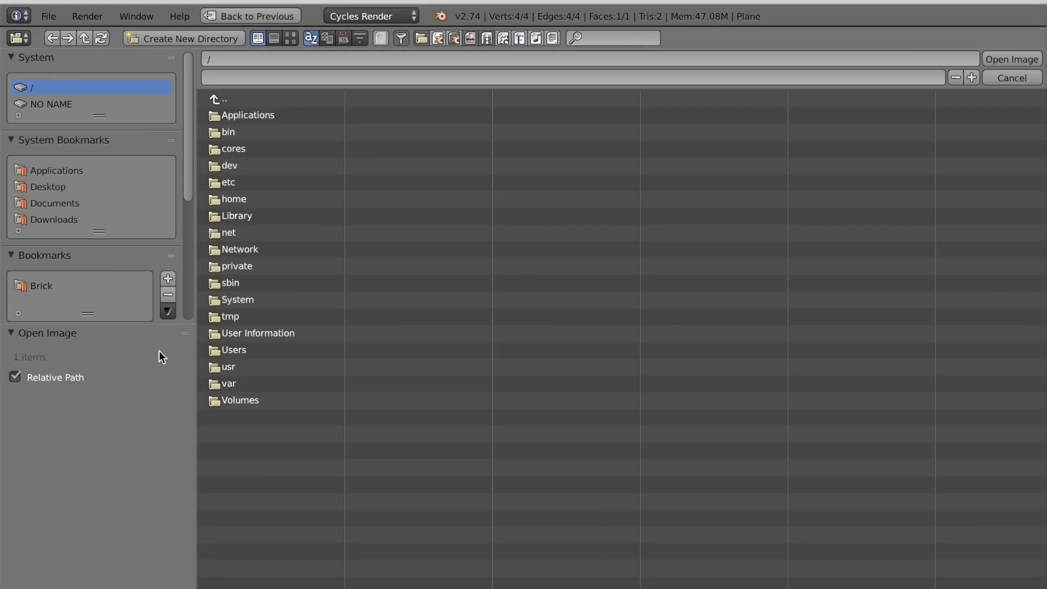
key("Escape")
left_click(223, 443)
left_click(260, 320)
scroll(345, 481, "down", 10)
Connect the specular texture's Color to the Mix Shader's Fac and move the texture node clear of the colour texture
middle_click_drag(368, 506, 277, 451)
scroll(262, 440, "down", 2)
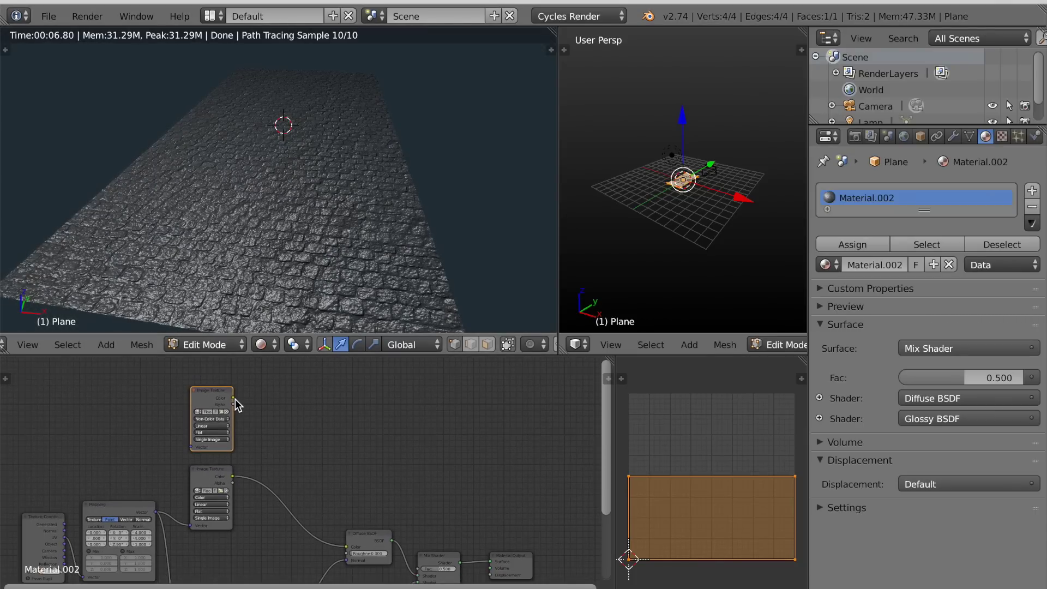
left_click_drag(237, 400, 417, 569)
middle_click_drag(414, 510, 418, 486)
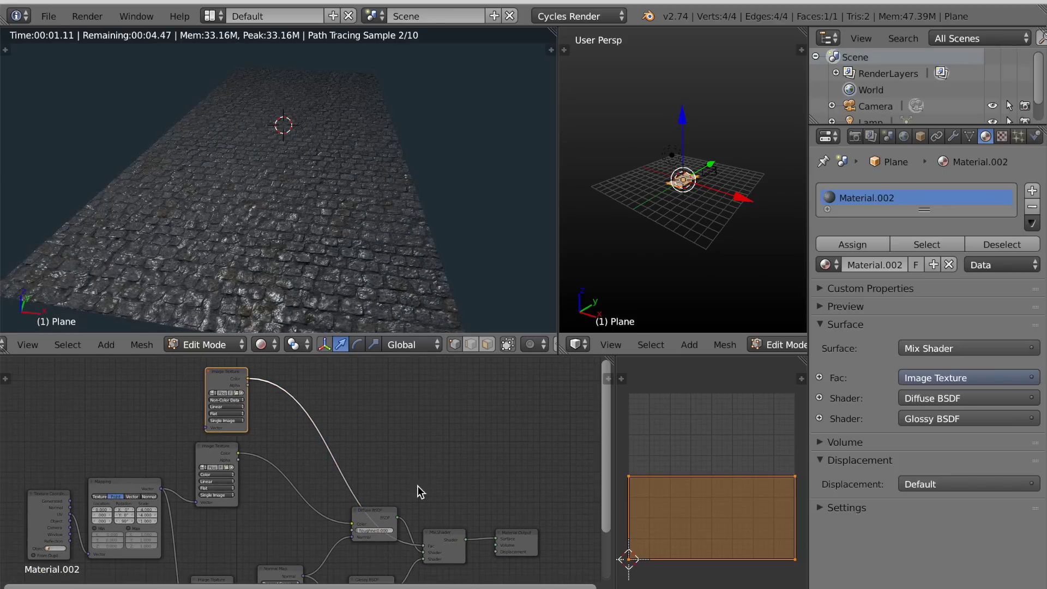
scroll(264, 474, "down", 3)
key("g")
left_click(205, 465)
scroll(217, 484, "up", 4)
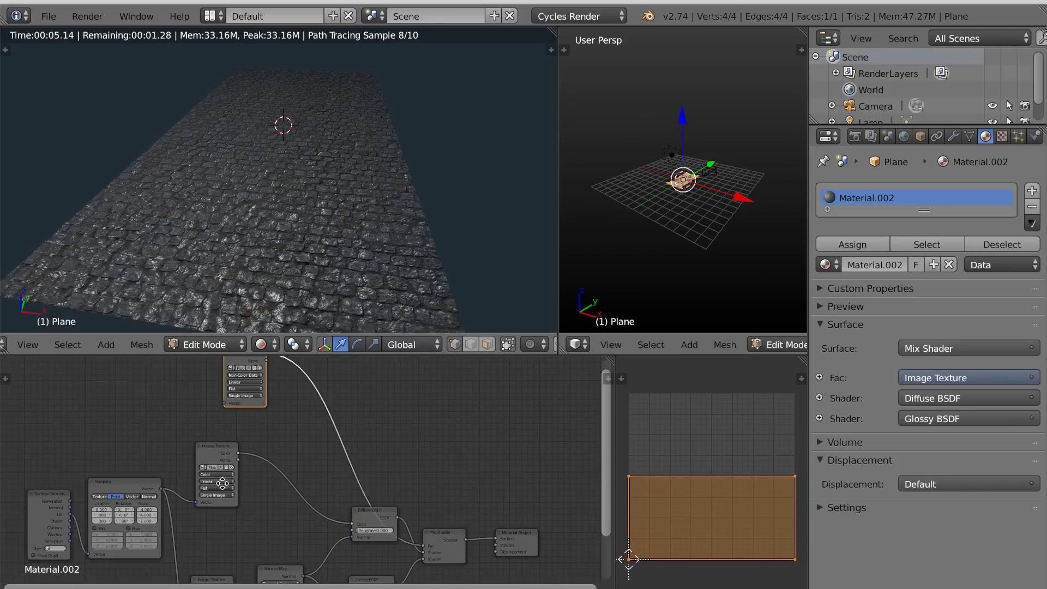
Connect the Mapping node's Vector to the specular Image Texture and align that node above the colour texture
middle_click_drag(150, 494, 301, 526)
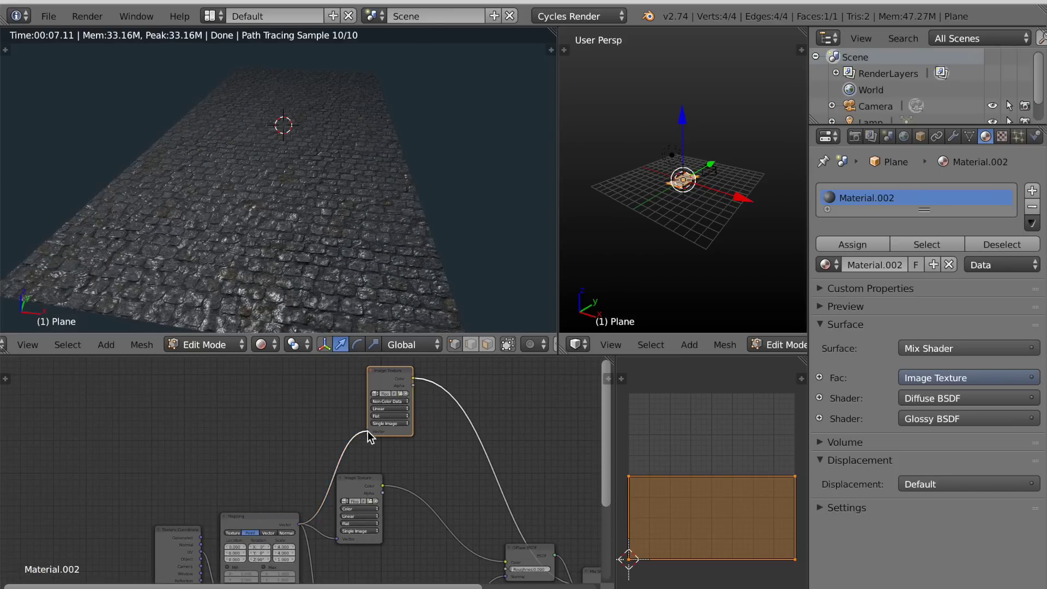
left_click_drag(368, 431, 368, 432)
scroll(425, 471, "down", 1)
left_click_drag(375, 396, 354, 416)
scroll(416, 488, "down", 4)
middle_click_drag(419, 490, 328, 462)
Enlarge the node editor and review the street material's texture, normal map and shader connections
scroll(332, 466, "up", 5)
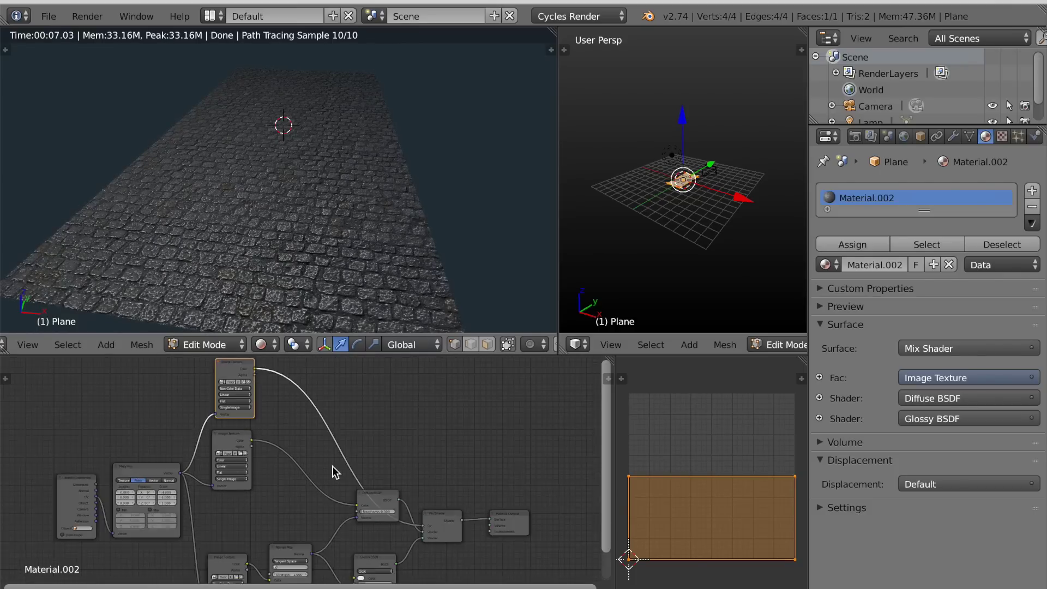
scroll(335, 472, "up", 3)
left_click_drag(490, 355, 490, 270)
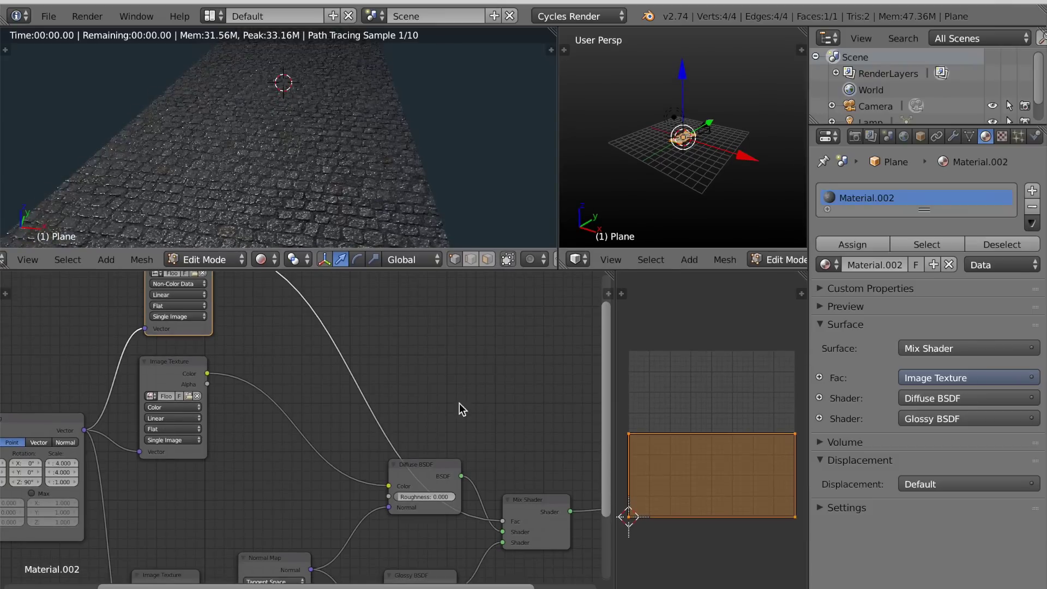
scroll(447, 425, "down", 2)
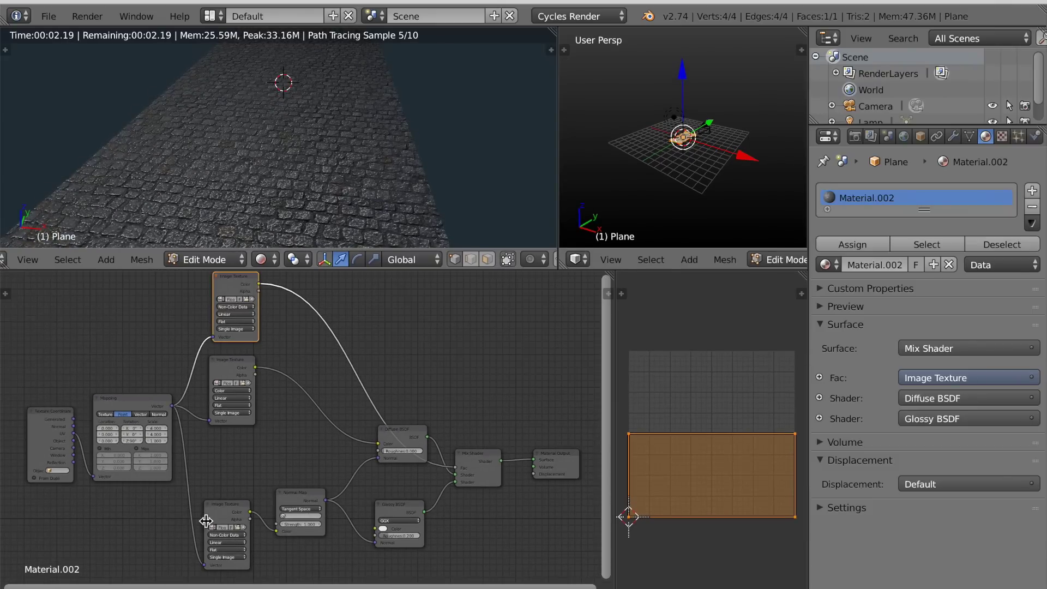
scroll(300, 487, "up", 4)
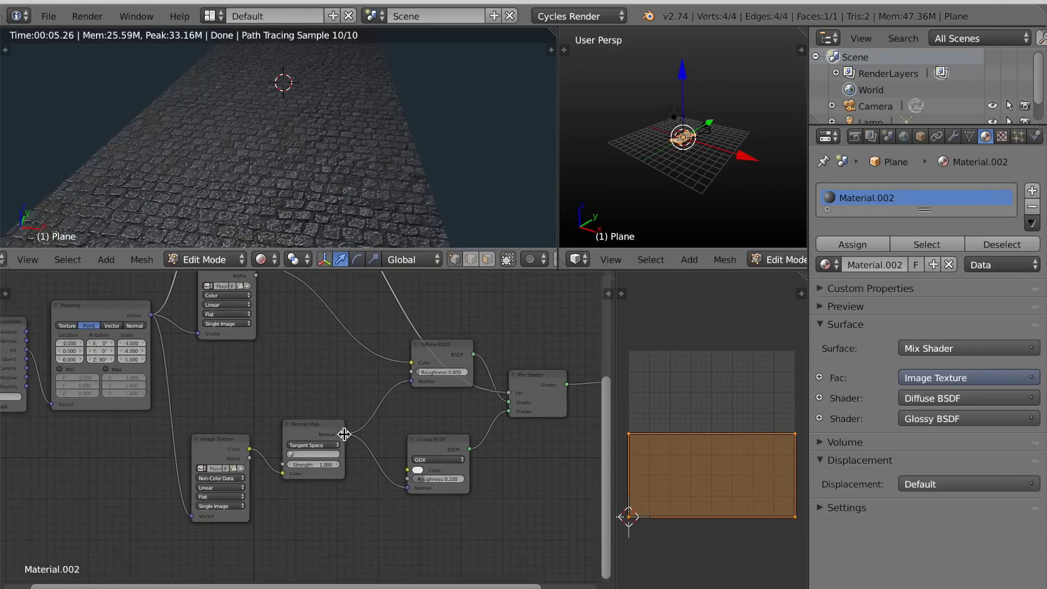
scroll(377, 528, "down", 4)
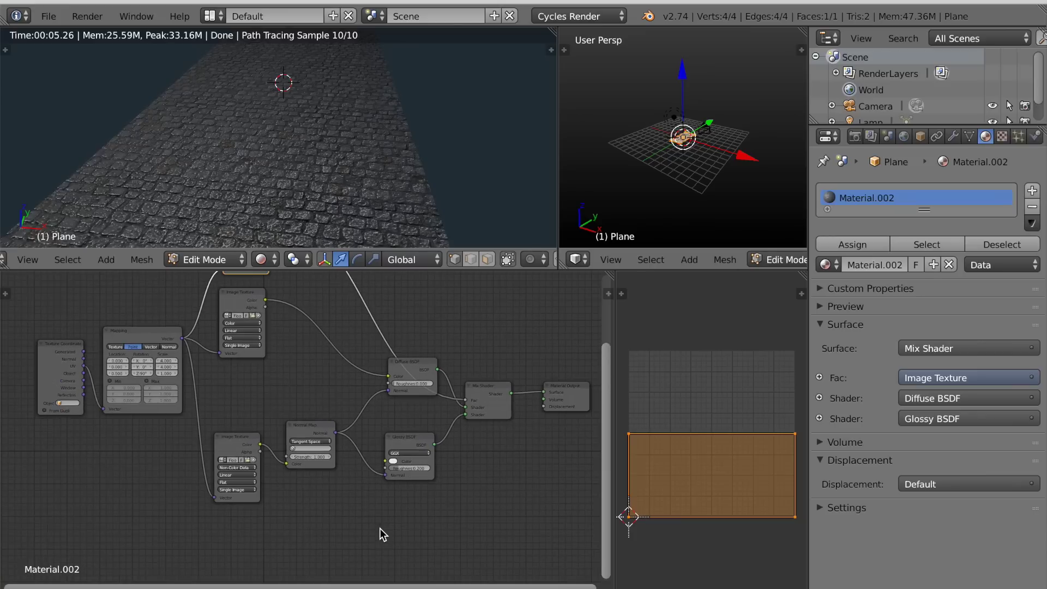
middle_click_drag(364, 527, 352, 535)
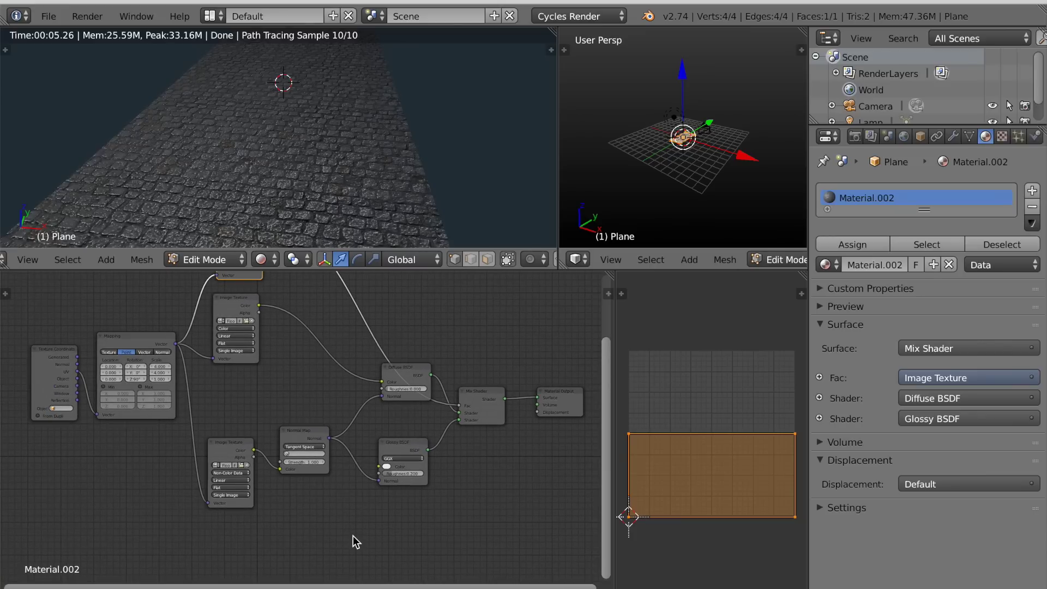
Switch to GIMP, add a transparent layer and paint an irregular black crack across the lower half with a size 47 brush
left_click(666, 580)
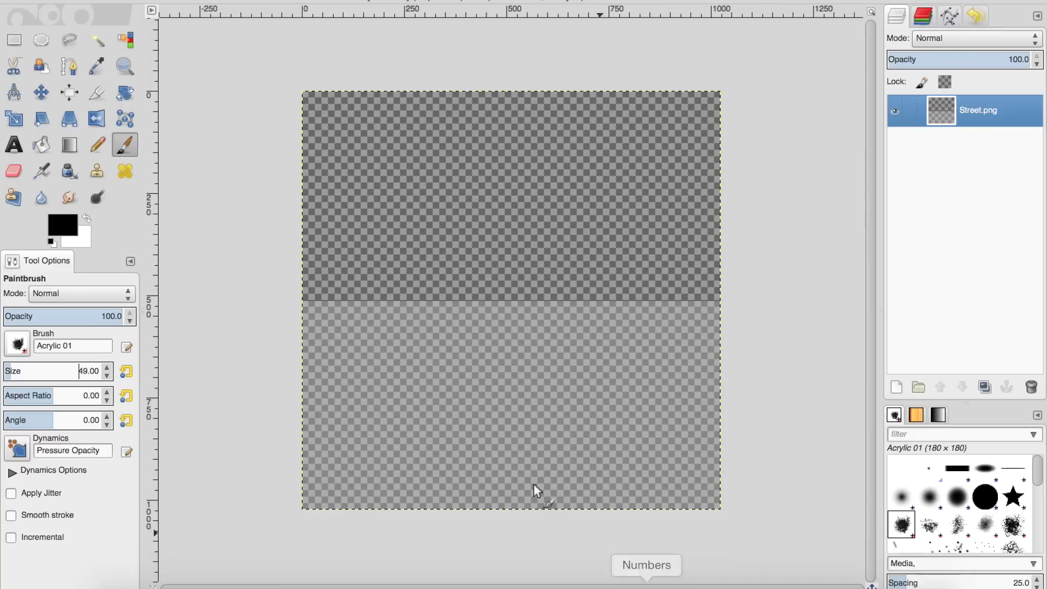
left_click(897, 387)
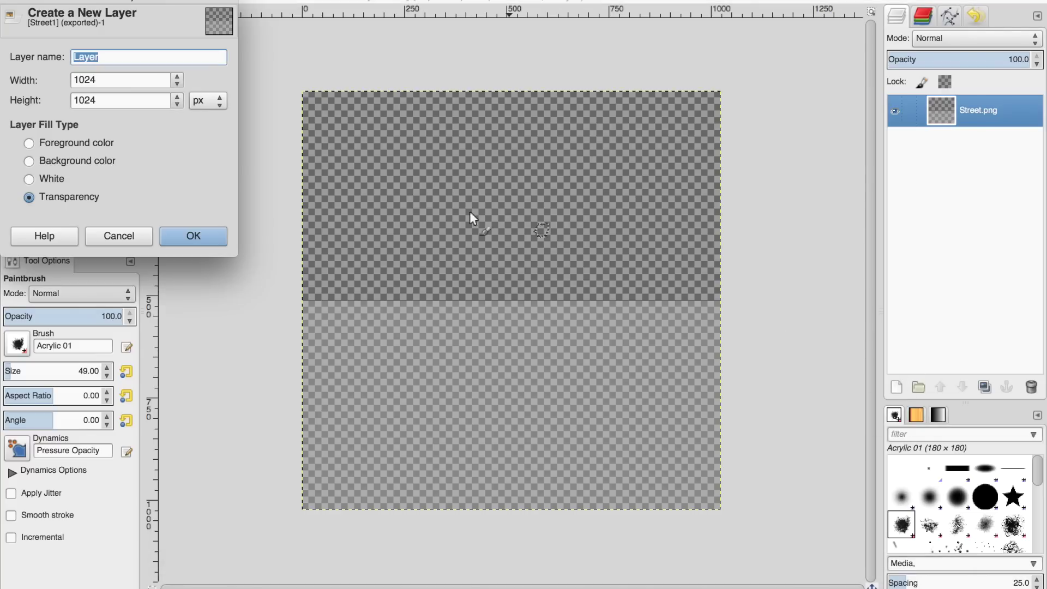
left_click(208, 234)
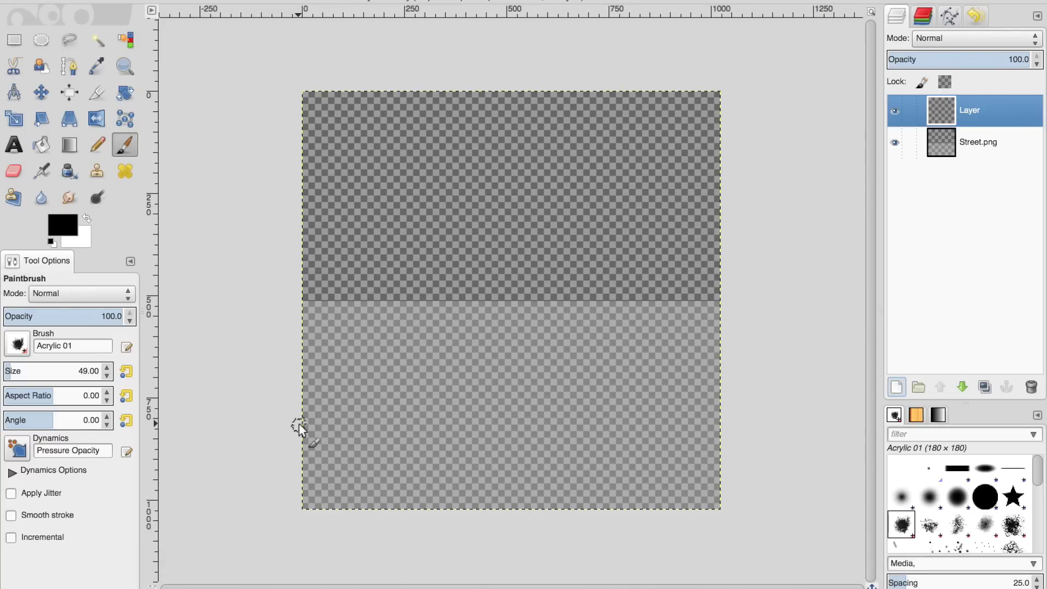
left_click(107, 375)
left_click(106, 375)
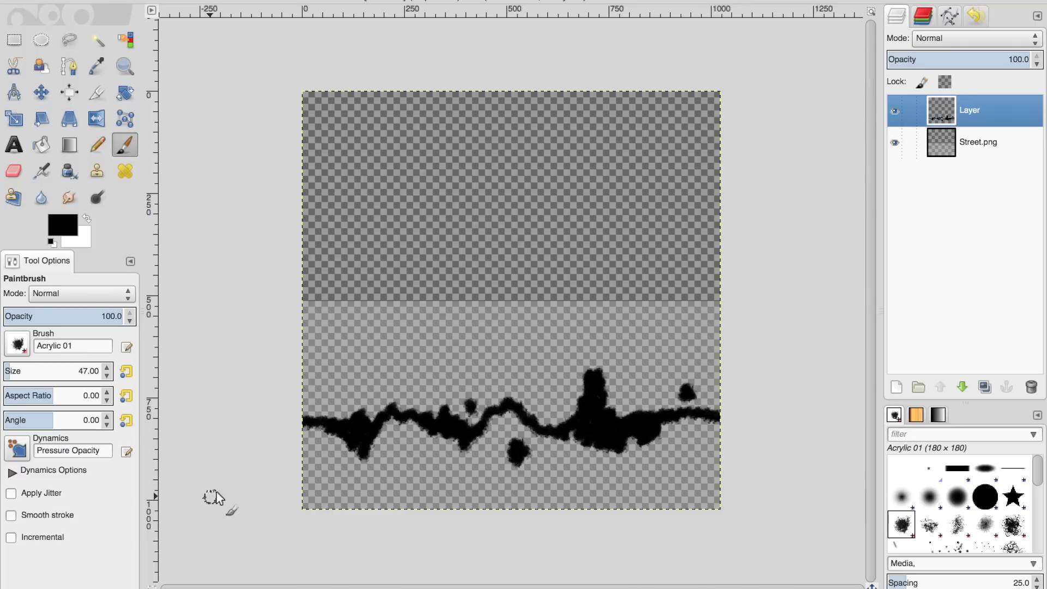
Add a second transparent layer, fill it with white and move it beneath the painted crack layer
left_click(897, 387)
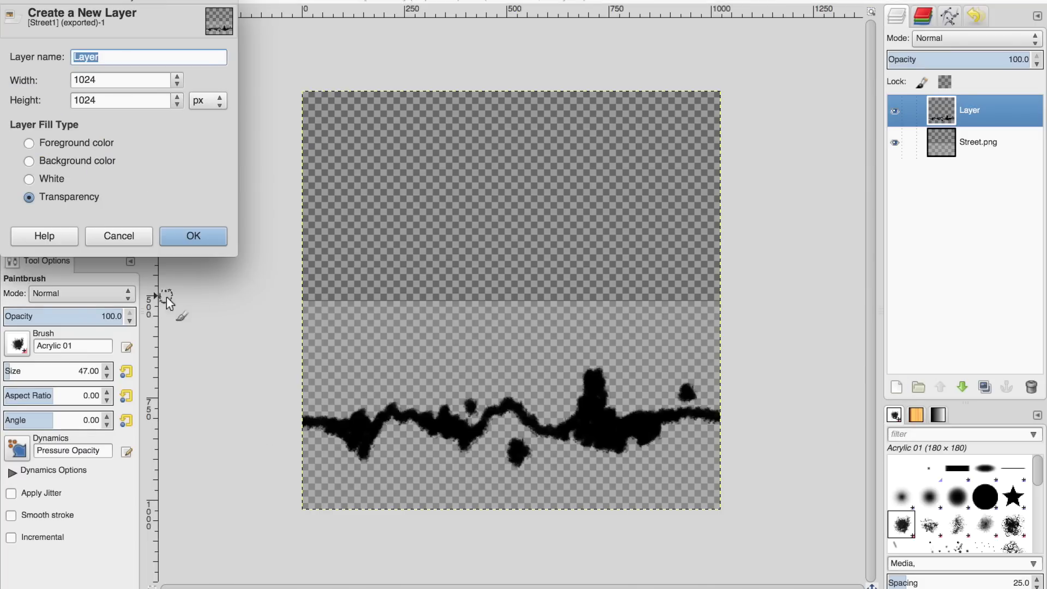
left_click(192, 237)
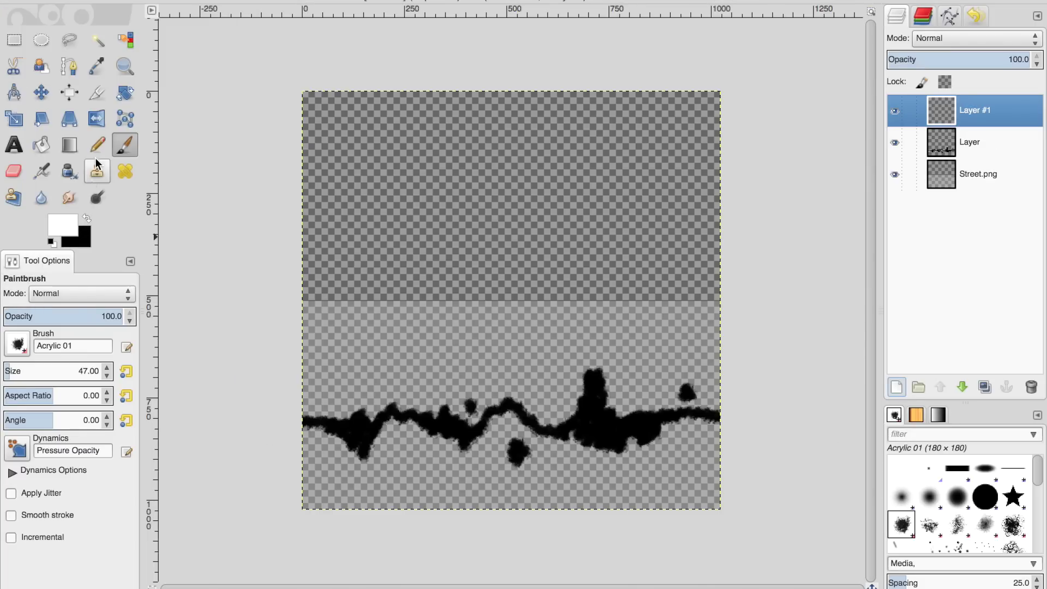
left_click(42, 145)
left_click(381, 240)
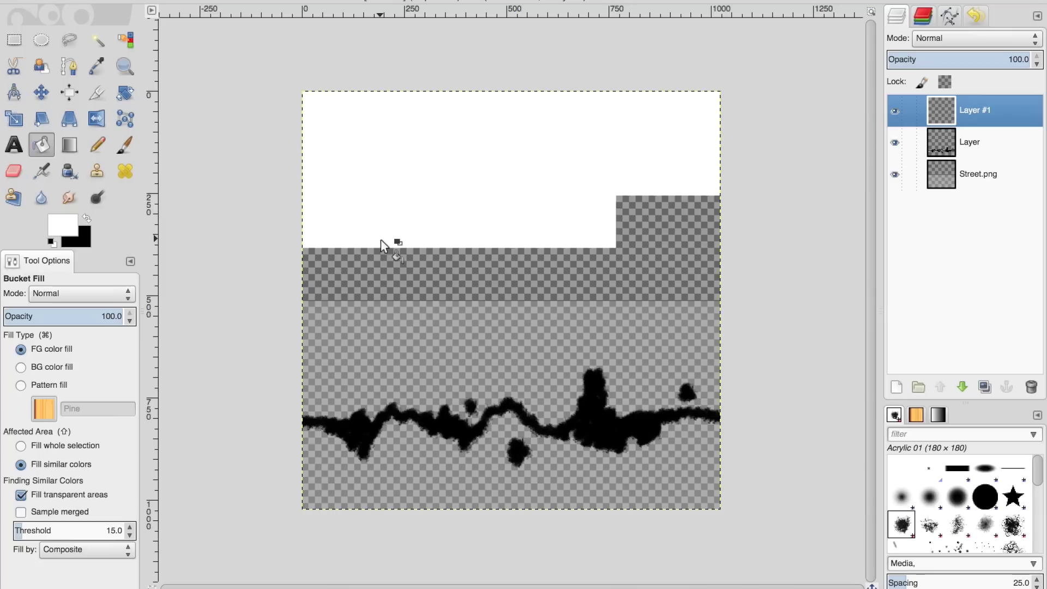
left_click(962, 387)
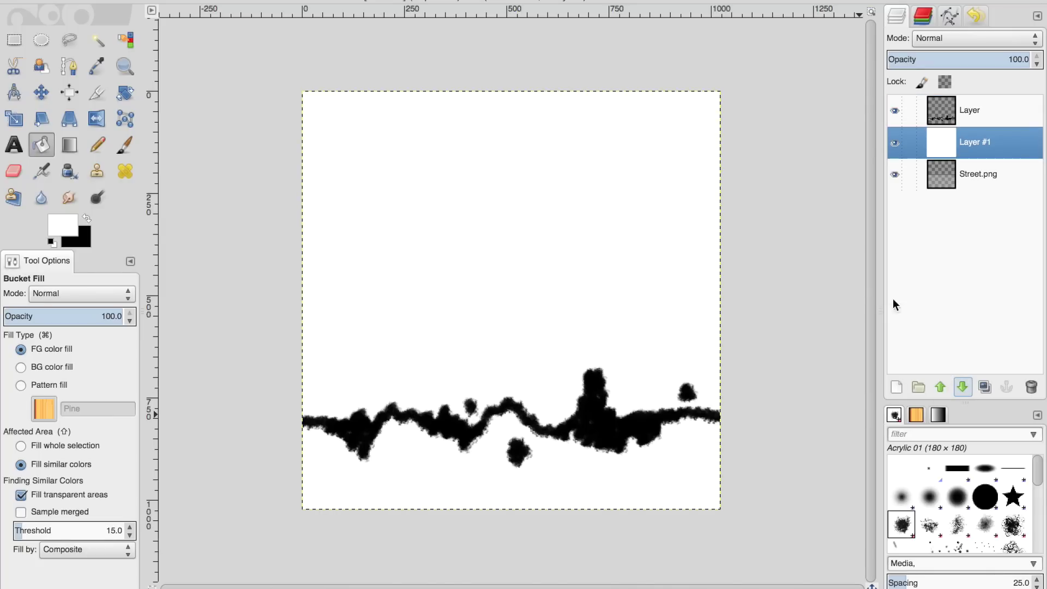
Hide the Street.png layer and export the mask over Street1.png
left_click(895, 174)
left_click(97, 1)
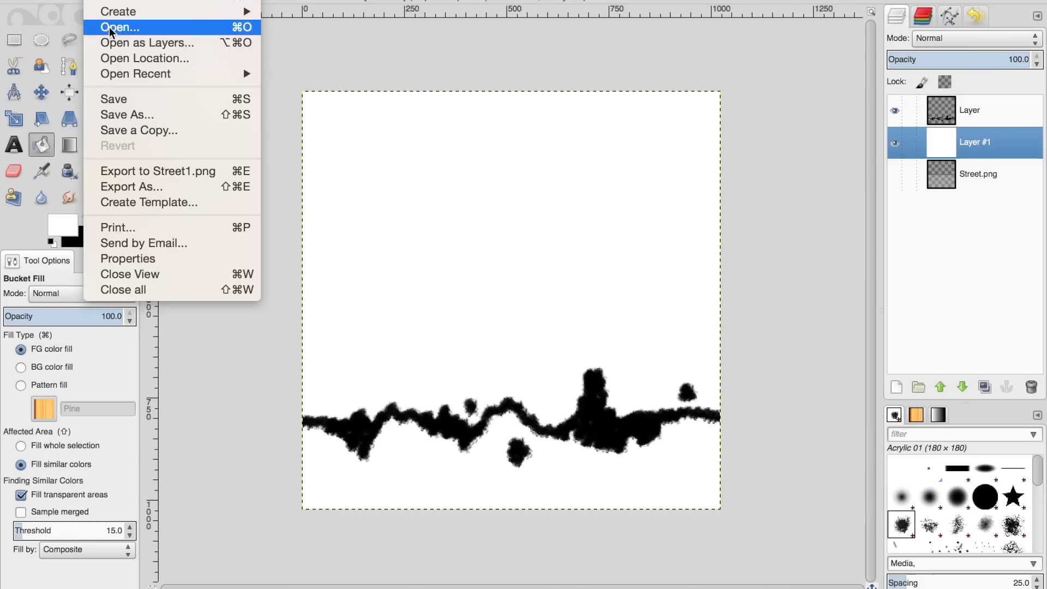
left_click(137, 171)
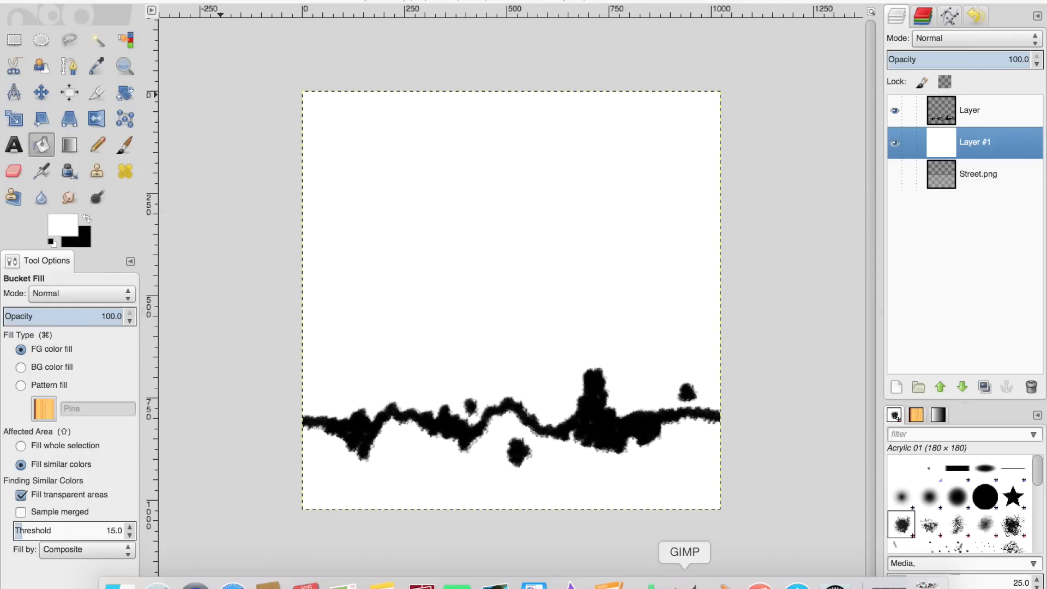
Switch to Blender and add an Image Texture node near the Material Output
left_click(726, 587)
scroll(350, 536, "down", 3)
middle_click_drag(352, 538, 259, 532)
scroll(361, 490, "up", 7)
middle_click_drag(437, 404, 303, 434)
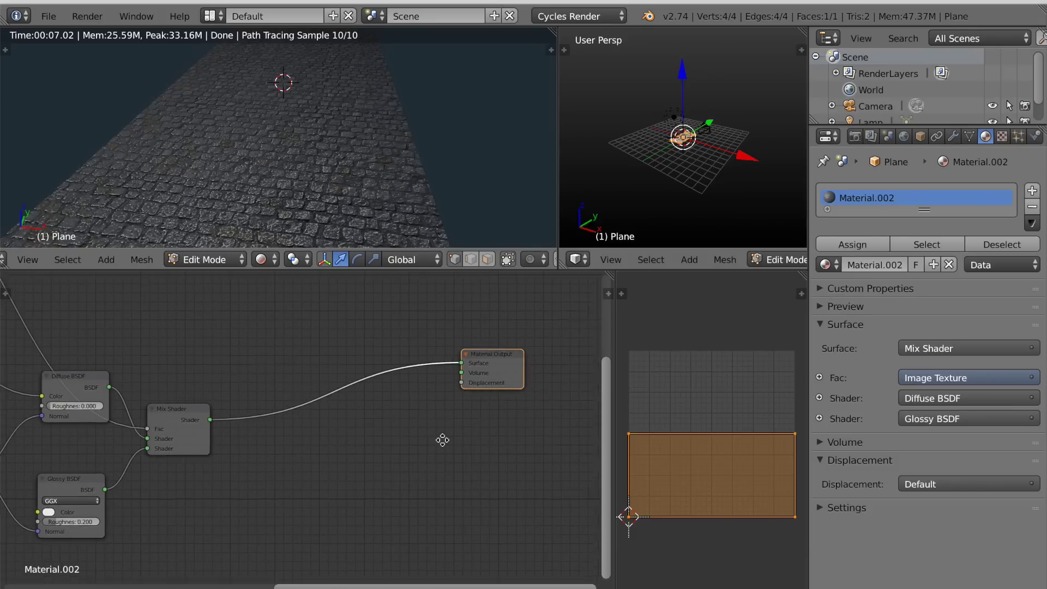
scroll(379, 486, "up", 2)
key("shift+a")
mouse_move(327, 505)
left_click(409, 325)
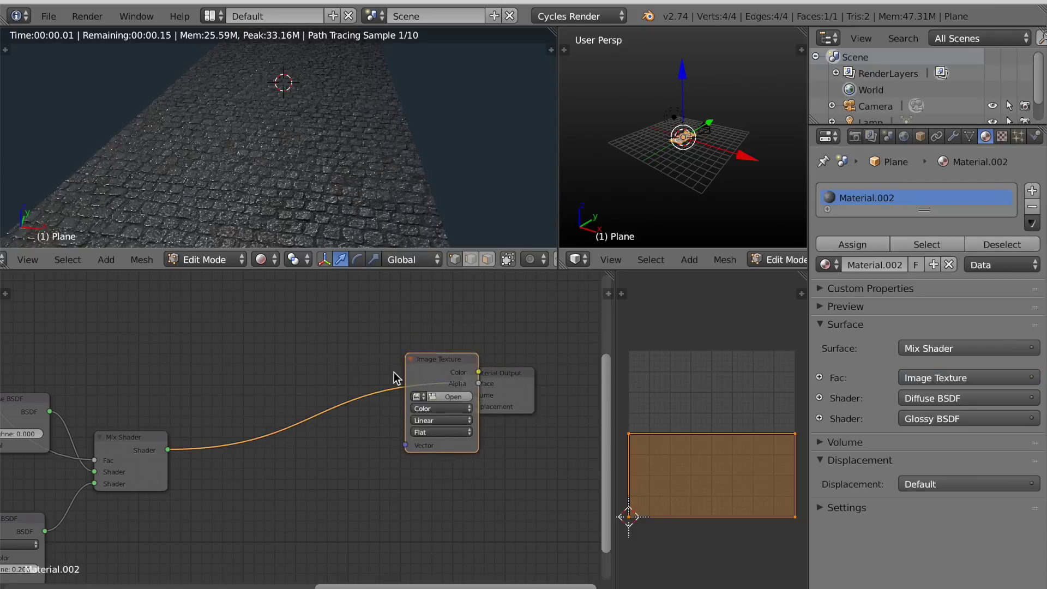
Place the new texture node below the shader link and load the Street1 image from the Desktop into it
left_click(319, 430)
left_click(319, 431)
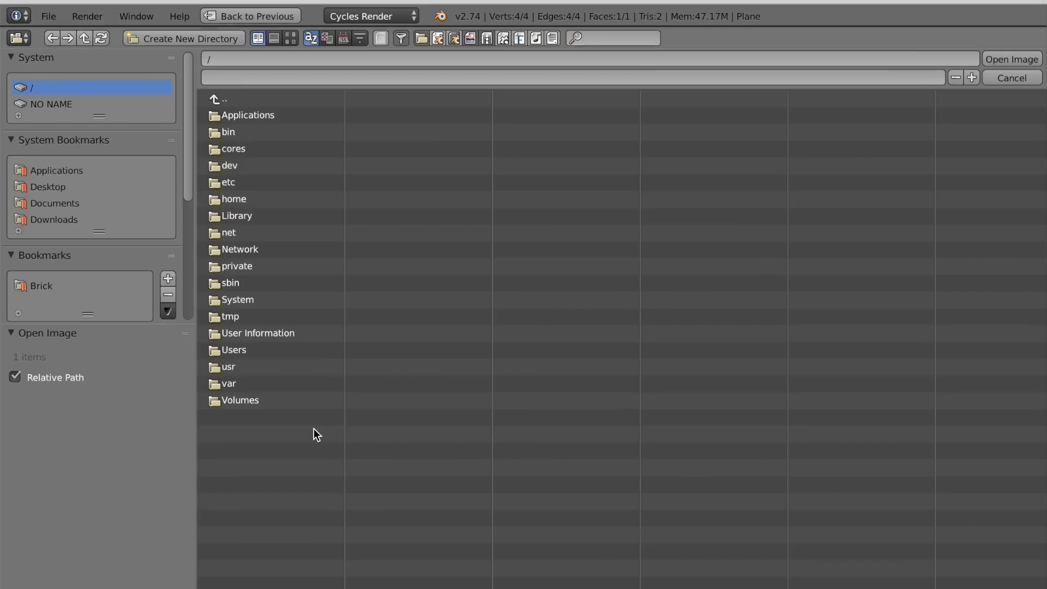
left_click(62, 186)
double_click(247, 249)
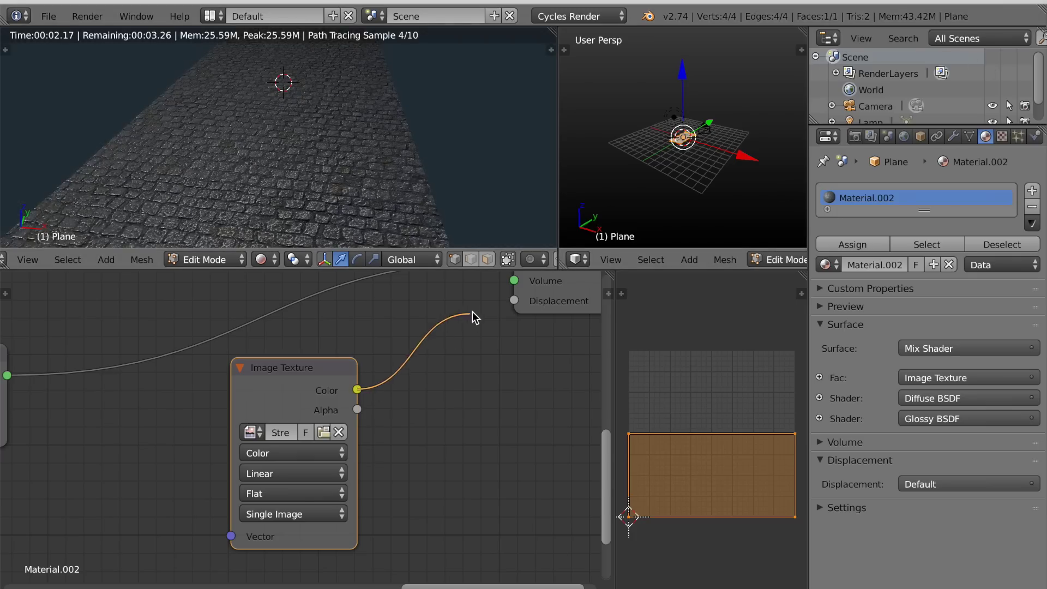
Connect the Street1 texture's Color to the Material Output's Displacement and move the texture node clear of the output
left_click_drag(469, 313, 512, 301)
left_click_drag(324, 373, 243, 419)
scroll(187, 407, "down", 5)
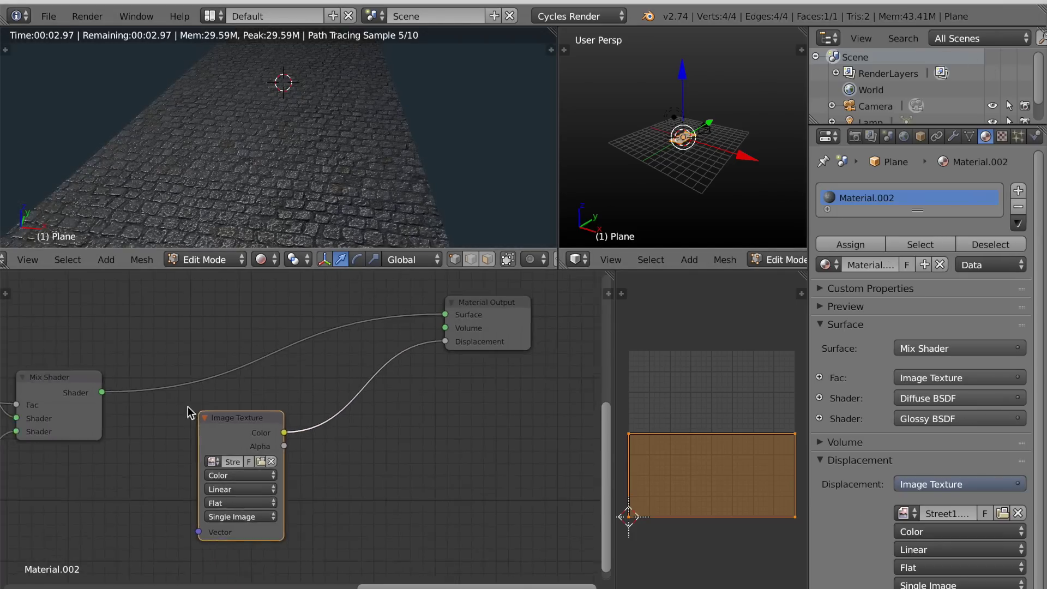
Set the Normal Map node's Strength to 0.200
middle_click_drag(187, 412, 426, 347)
scroll(109, 473, "down", 4)
middle_click_drag(65, 485, 329, 474)
scroll(311, 465, "up", 11)
scroll(319, 450, "up", 2)
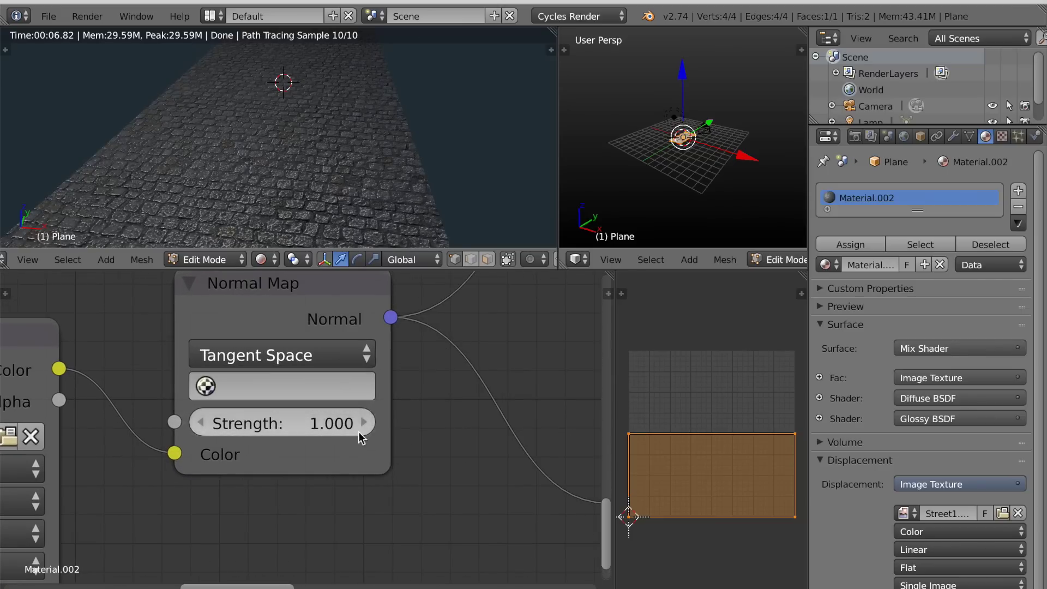
middle_click_drag(271, 465, 281, 490)
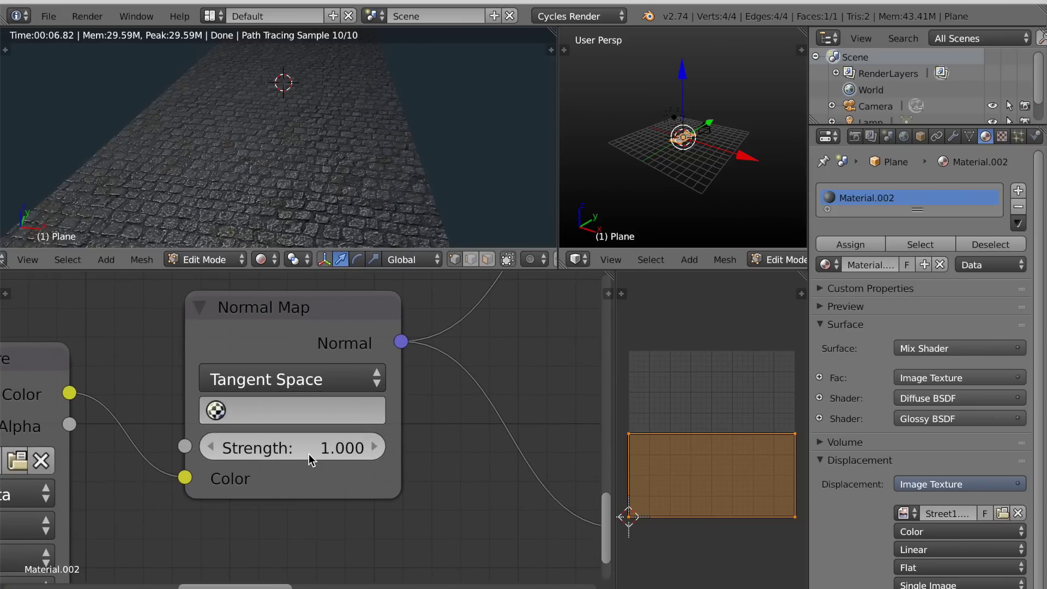
scroll(310, 460, "down", 5, "ctrl")
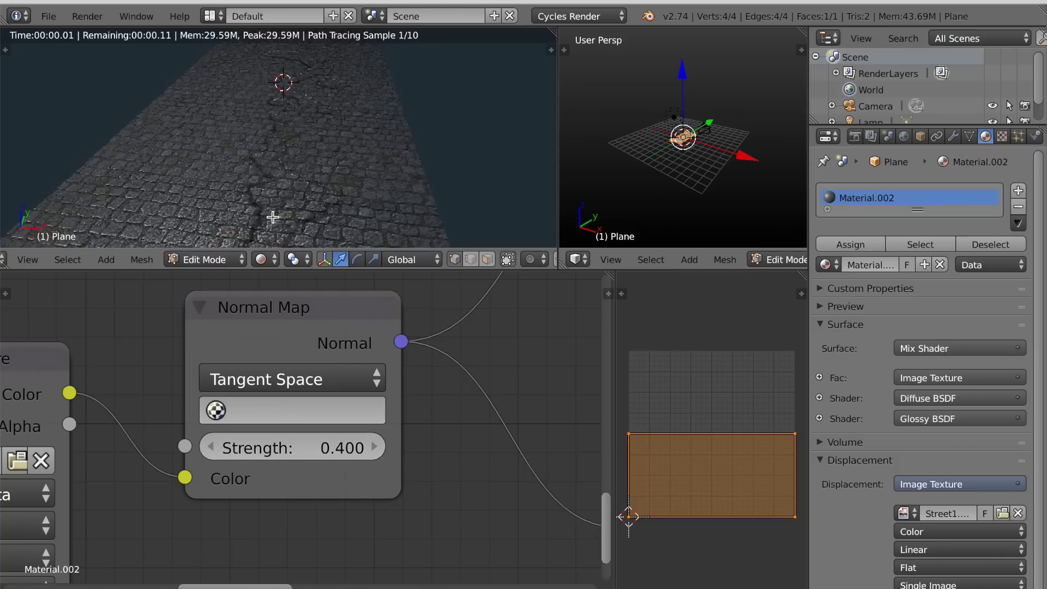
scroll(299, 450, "down", 2, "ctrl")
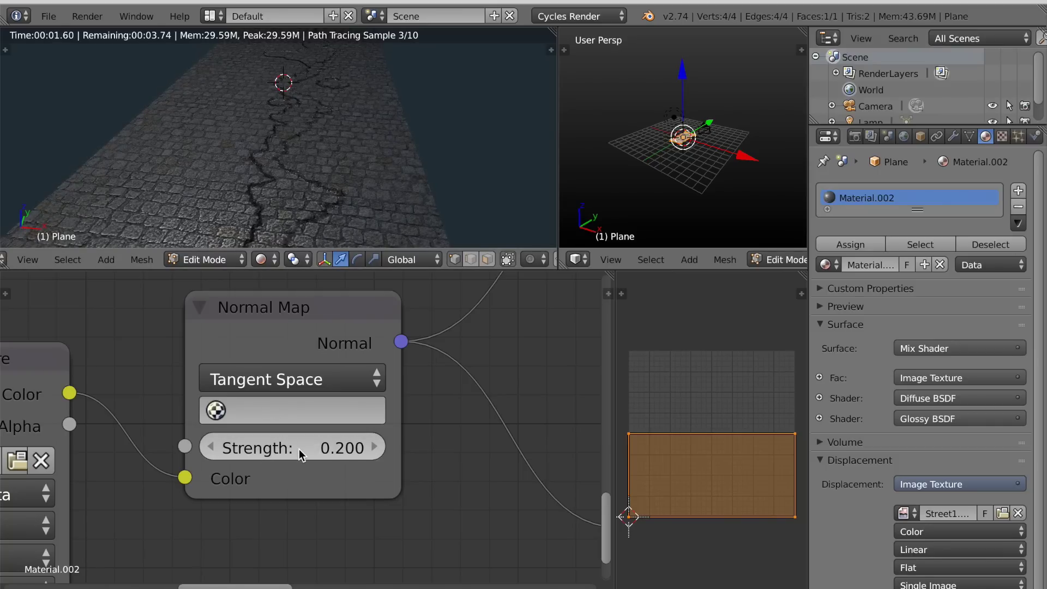
Inspect the displaced crack along the cobblestone street in the rendered view
scroll(351, 222, "down", 5)
scroll(376, 207, "up", 3)
middle_click_drag(376, 207, 298, 210)
scroll(367, 210, "down", 1)
scroll(363, 213, "down", 1)
scroll(367, 217, "up", 1)
scroll(399, 205, "down", 3)
scroll(407, 445, "down", 1)
middle_click_drag(360, 164, 214, 210)
Insert a Math node between the Street1 texture and the Material Output's Displacement
scroll(397, 444, "down", 5)
scroll(382, 496, "down", 4)
middle_click_drag(436, 510, 306, 518)
scroll(401, 524, "up", 5)
middle_click_drag(533, 513, 388, 507)
key("shift+a")
mouse_move(357, 507)
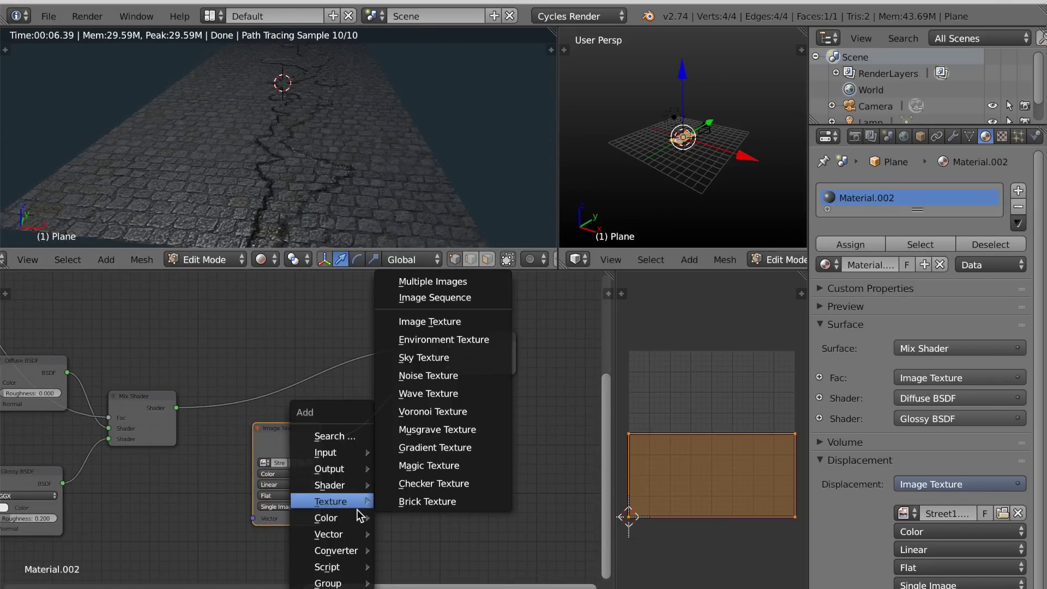
mouse_move(346, 551)
left_click(417, 354)
left_click(355, 387)
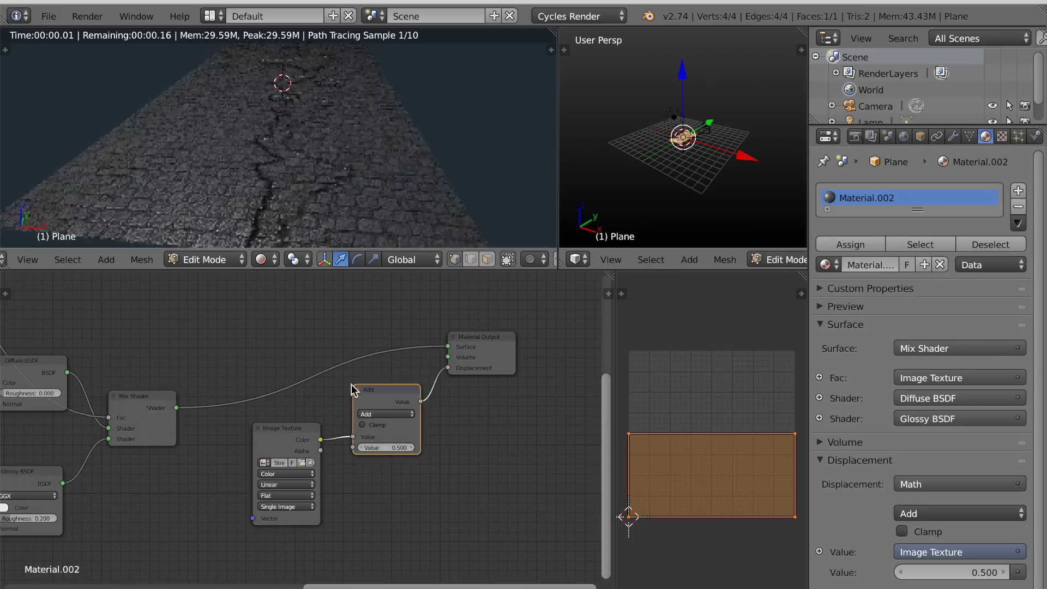
Change the Math node's operation to Multiply and set its value to 1.900
scroll(371, 398, "up", 5)
left_click(412, 410)
left_click(409, 359)
left_click_drag(400, 461, 407, 461)
Move the specular and colour Image Texture nodes upward to space out the node layout
scroll(200, 455, "down", 4)
scroll(197, 470, "down", 3)
middle_click_drag(264, 472, 319, 483)
middle_click_drag(254, 494, 419, 515)
scroll(232, 464, "down", 1)
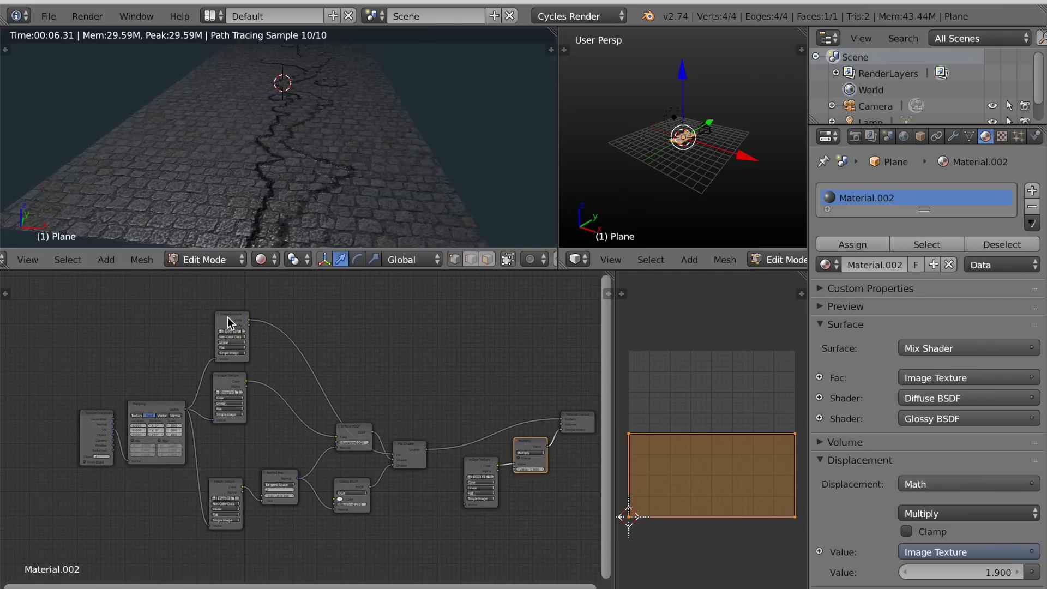
left_click_drag(228, 317, 217, 287)
left_click_drag(219, 368, 219, 367)
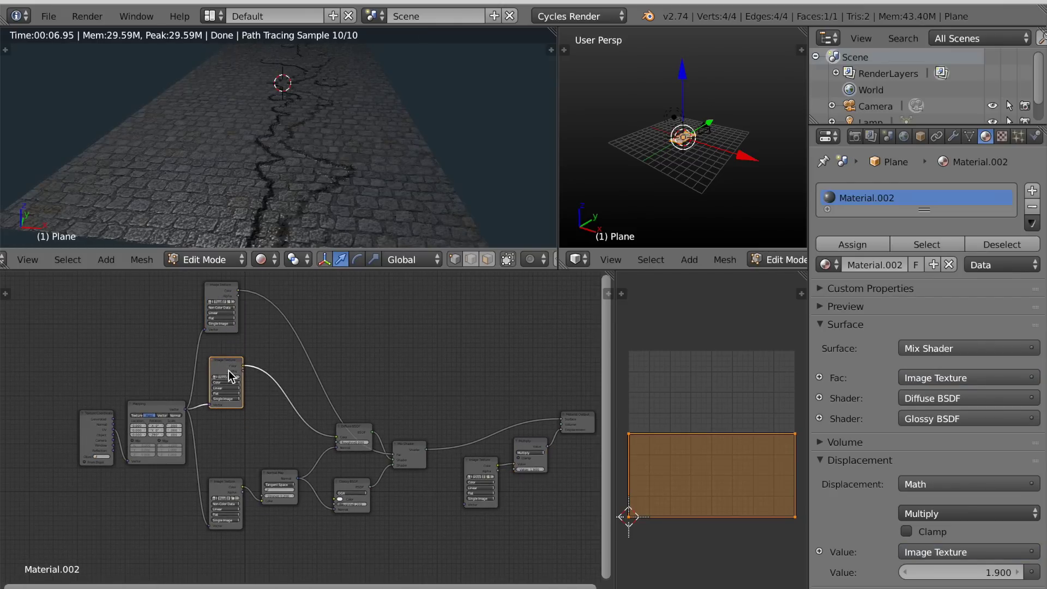
Duplicate the Glossy BSDF and place the copy below the street shader nodes
scroll(391, 512, "up", 1)
middle_click_drag(374, 506, 241, 455)
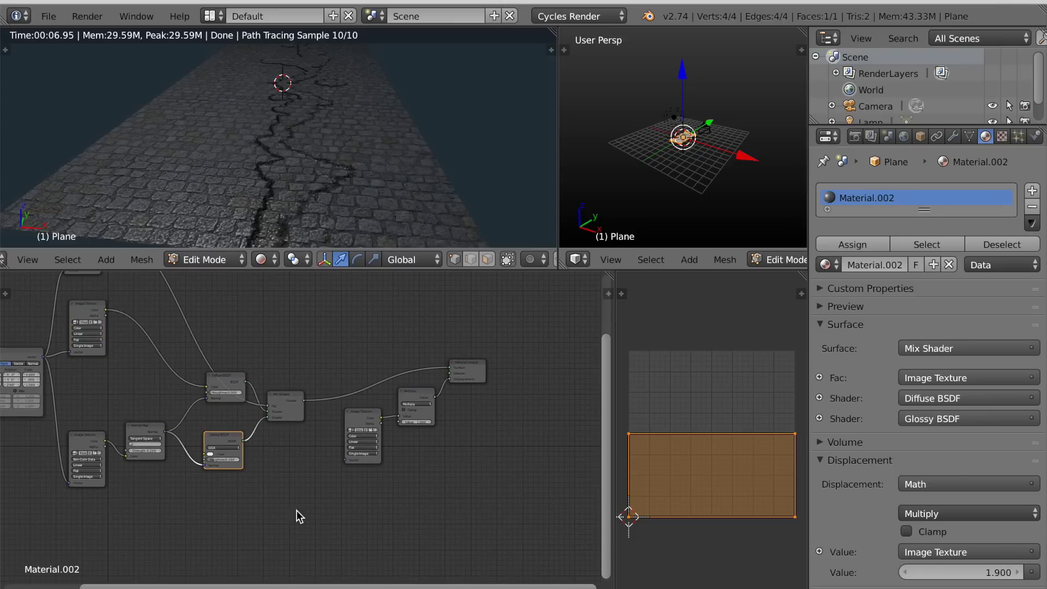
middle_click_drag(299, 516, 261, 513)
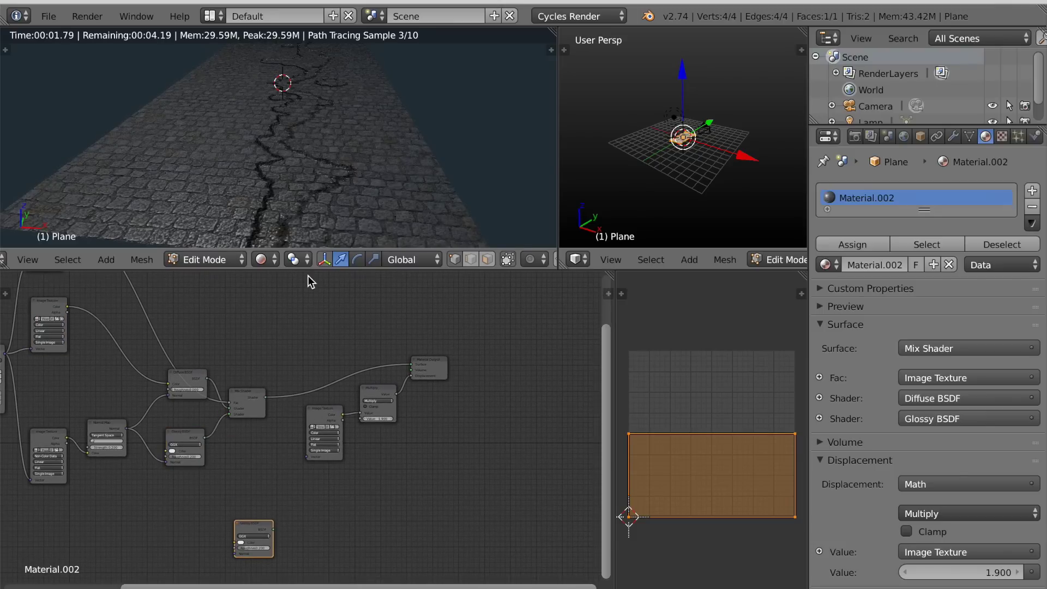
Move the displacement nodes aside and combine the street's Mix Shader with the duplicated Glossy BSDF through a new Mix Shader
scroll(332, 439, "down", 1)
middle_click_drag(325, 471, 325, 449)
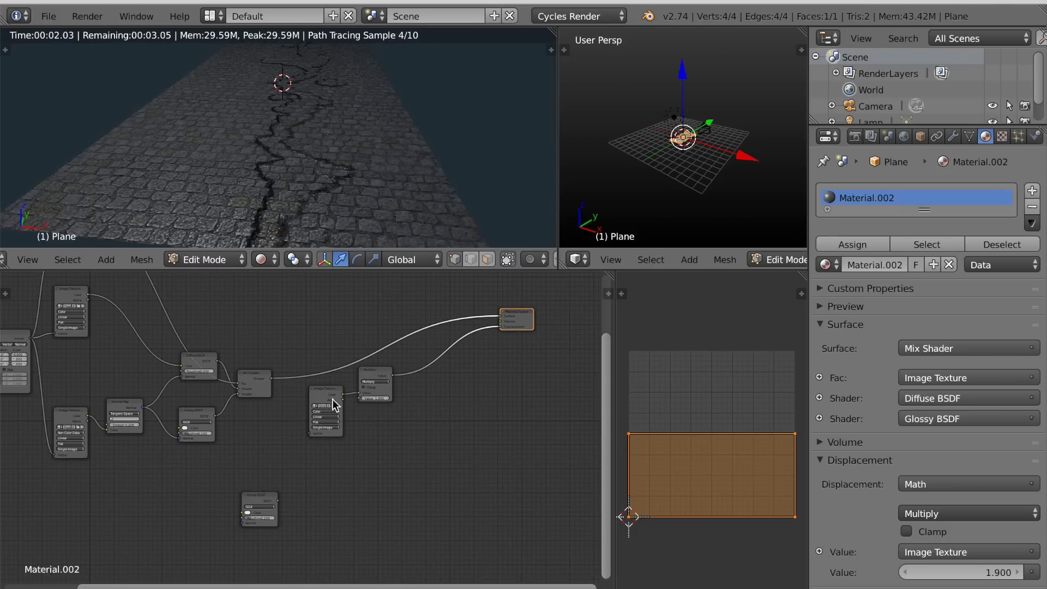
left_click_drag(453, 382, 480, 375)
left_click_drag(337, 402, 371, 402)
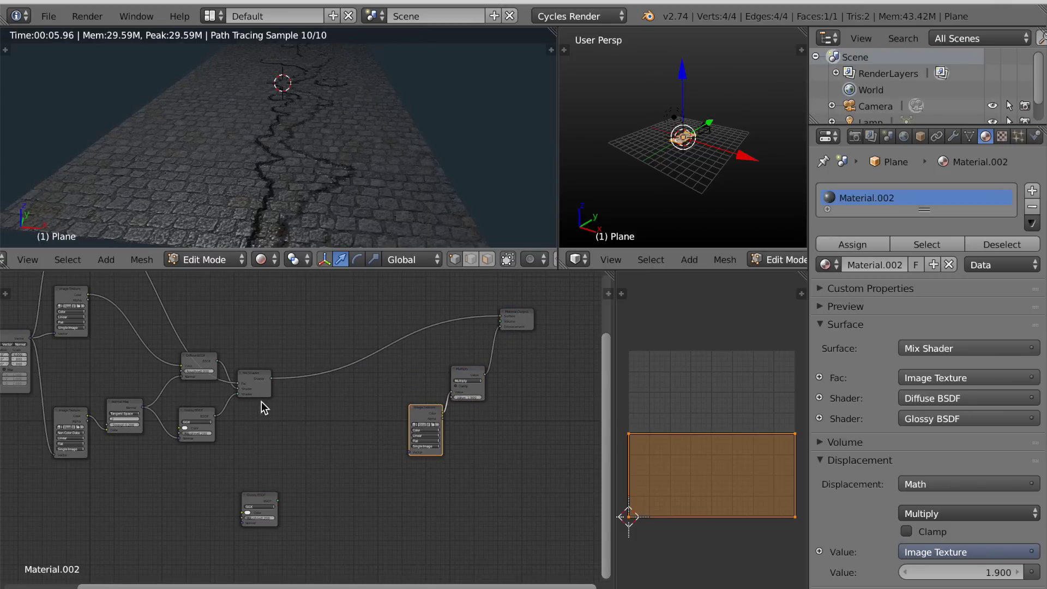
right_click_drag(258, 456, 254, 480, "ctrl+alt")
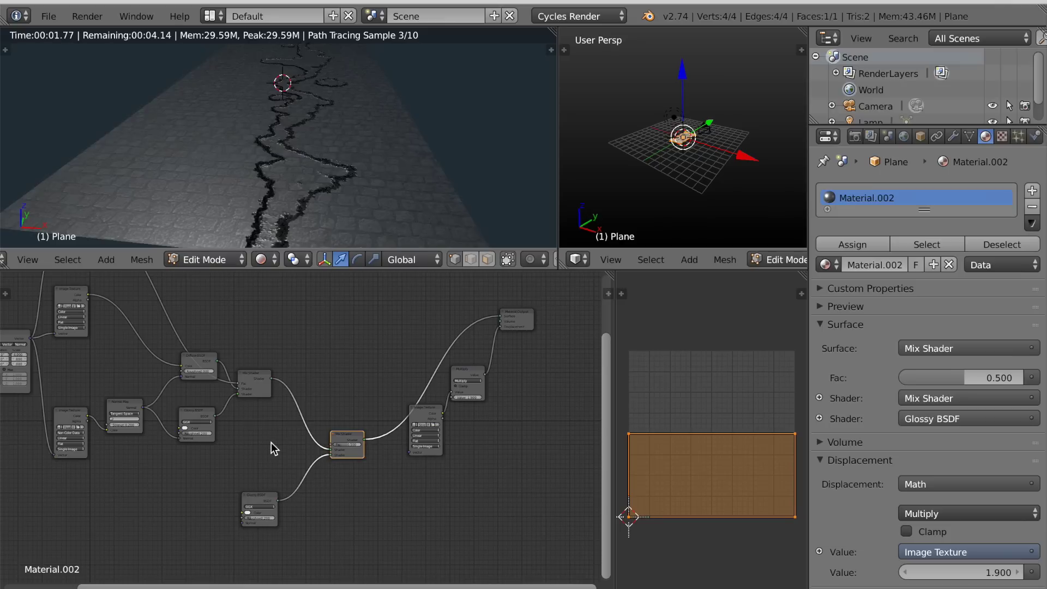
Duplicate the Street1 Image Texture node and connect the copy's Color to the new Mix Shader's Fac
left_click(420, 417)
key("shift+d")
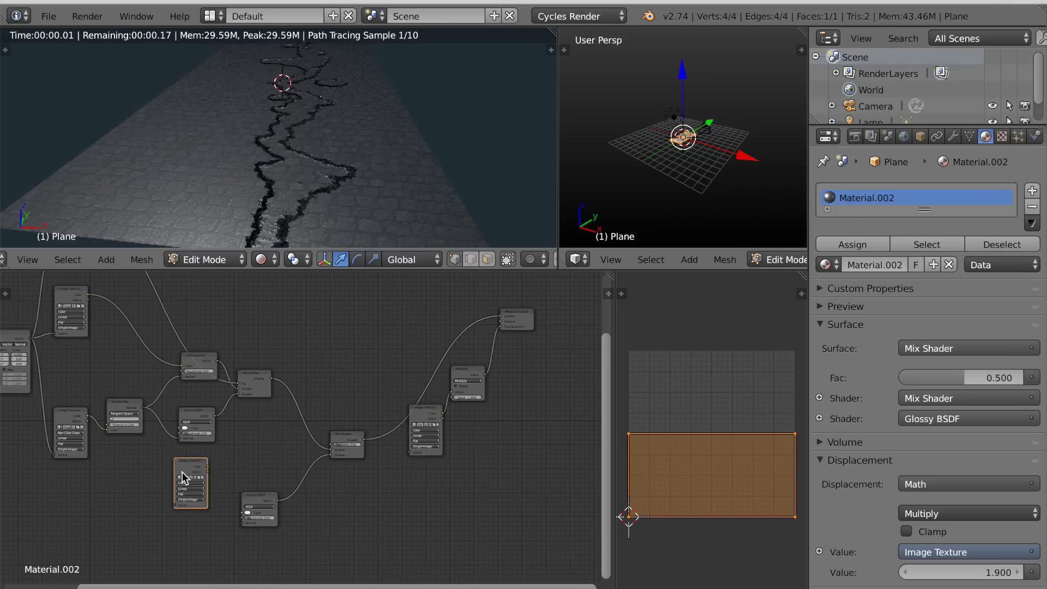
scroll(121, 496, "up", 2)
middle_click_drag(148, 487, 176, 445)
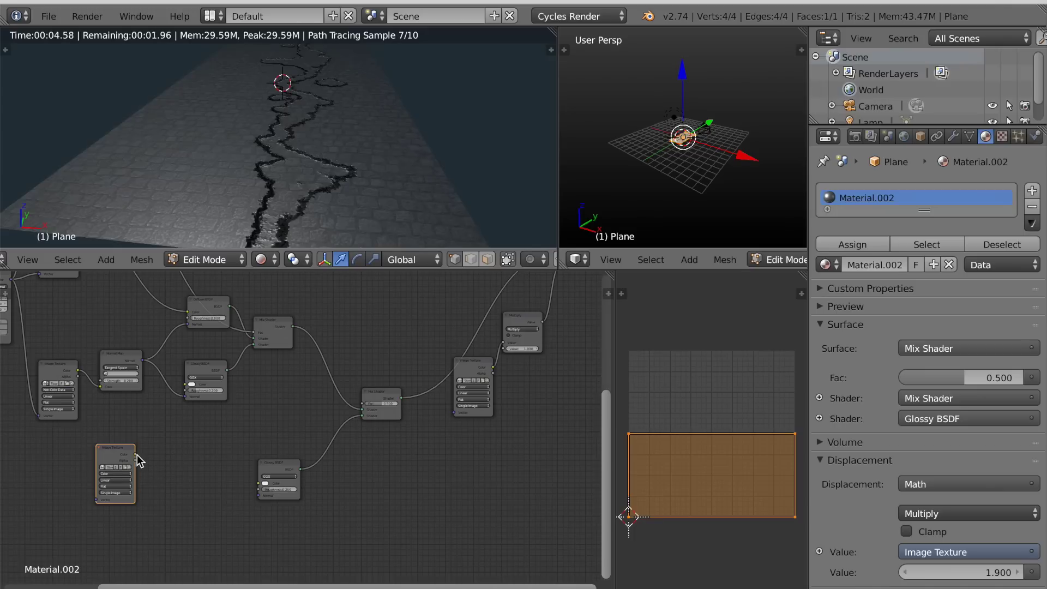
left_click_drag(364, 404, 363, 405)
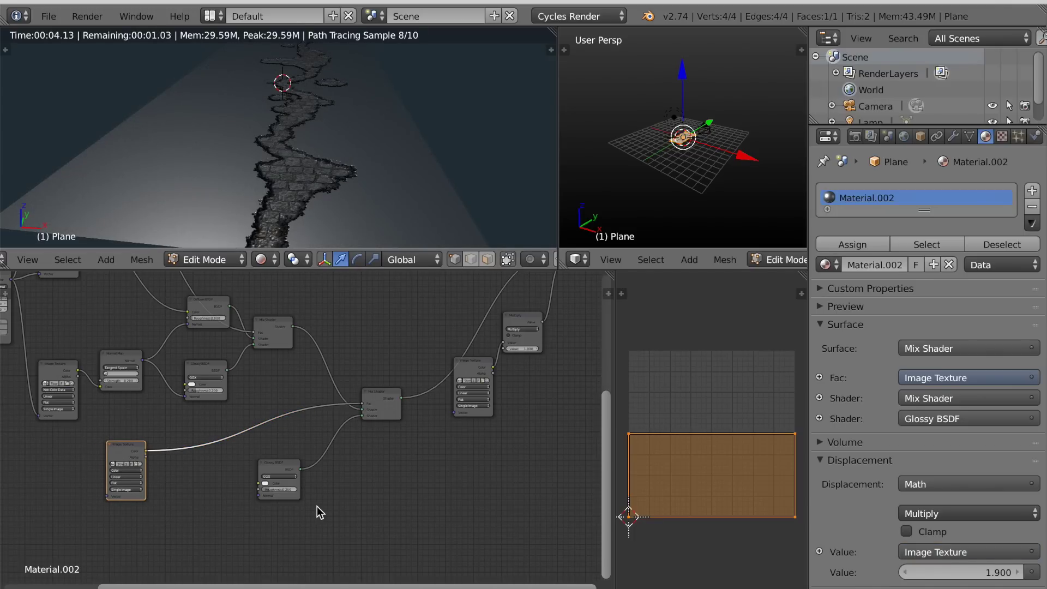
Insert a ColorRamp node between the duplicated mask texture and the new Mix Shader's Fac
scroll(251, 425, "up", 3)
key("shift+a")
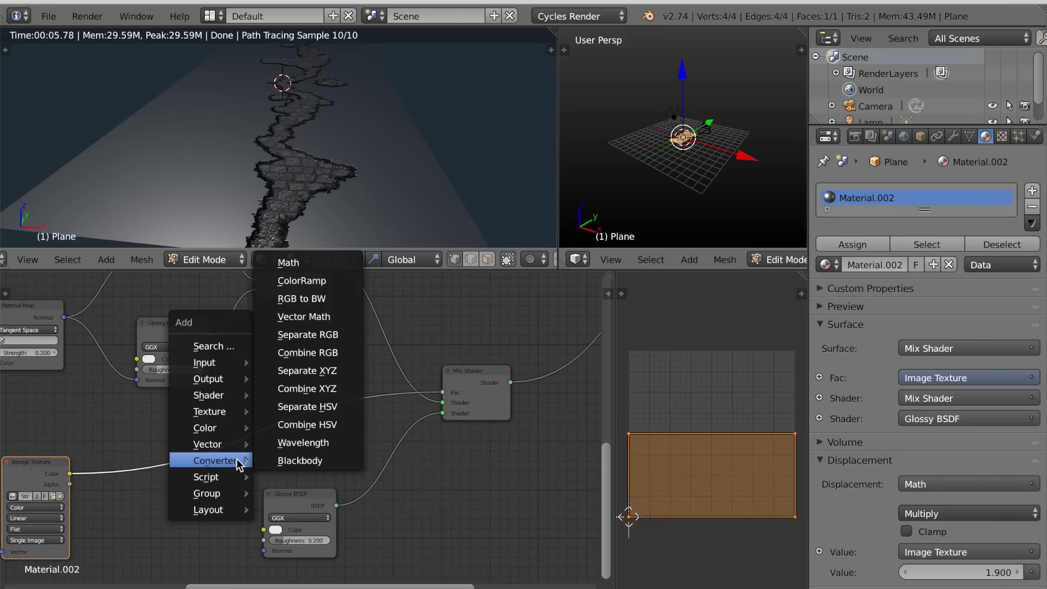
left_click(291, 281)
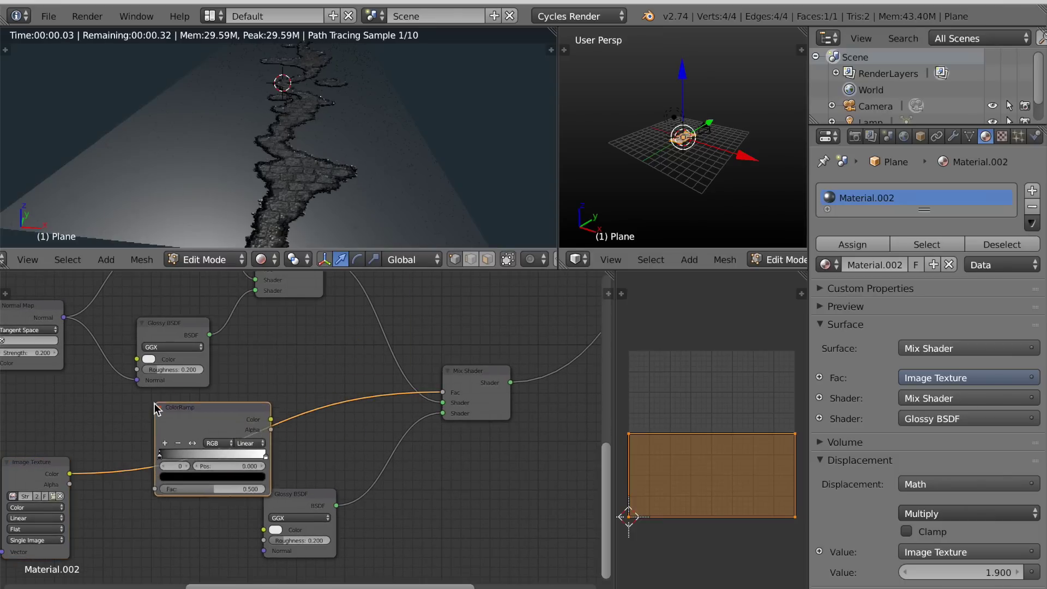
left_click(136, 450)
Reverse the ColorRamp's stops to run from white to black so the glossy shader fills the painted crack
scroll(141, 460, "up", 2)
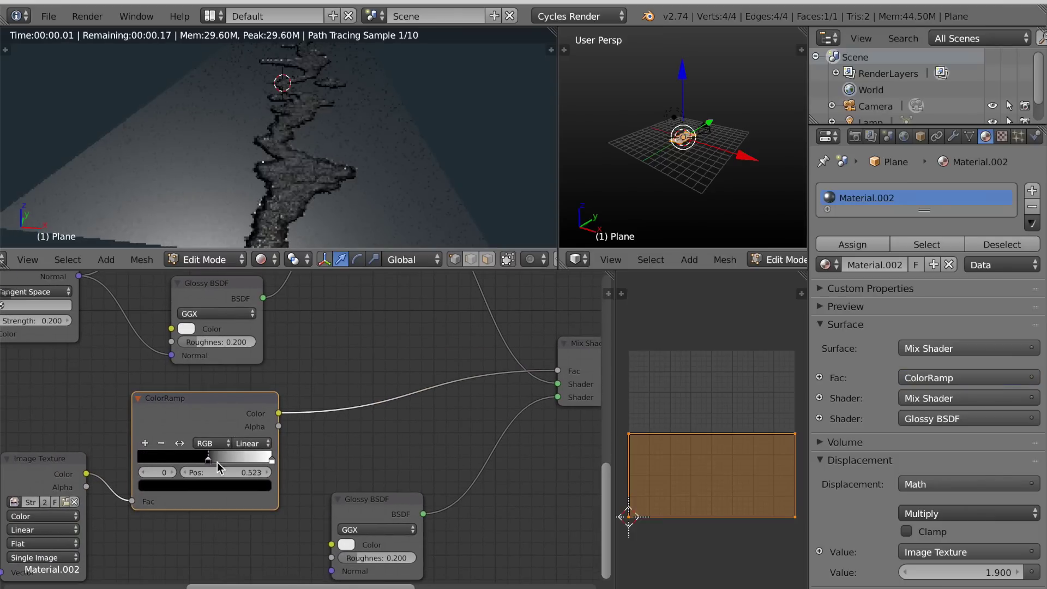
mouse_move(272, 459)
left_mouse_down()
mouse_move(135, 461)
mouse_move(258, 462)
left_mouse_up()
middle_click_drag(382, 229, 262, 218)
scroll(182, 412, "down", 2)
middle_click_drag(179, 408, 198, 463)
scroll(229, 440, "down", 1)
scroll(142, 337, "down", 1)
middle_click_drag(142, 342, 137, 362)
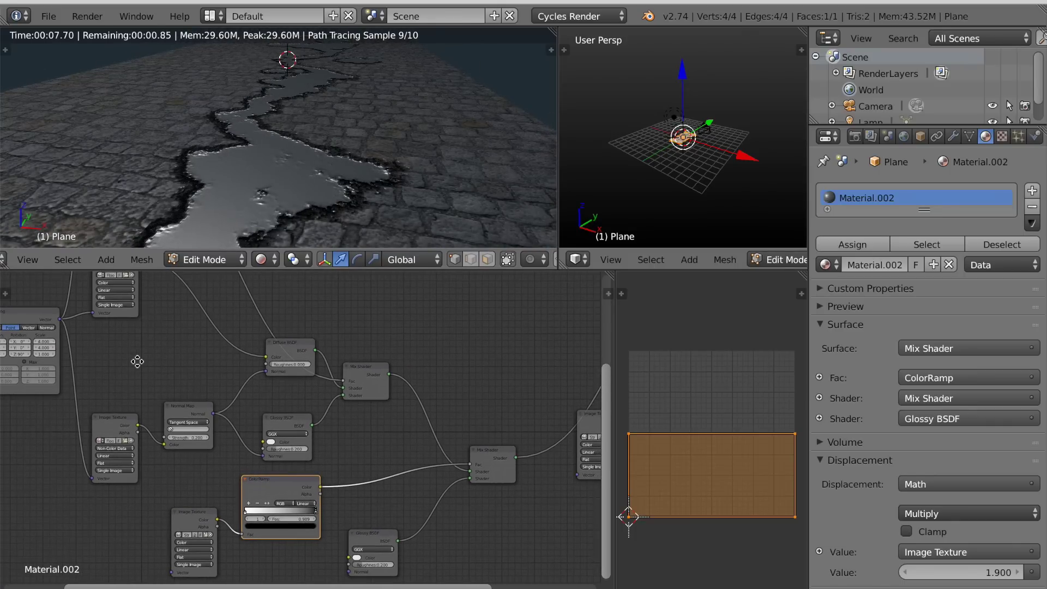
Move the cobblestone color Image Texture node aside and connect its Color to the puddle Glossy BSDF's Color
scroll(140, 367, "down", 1)
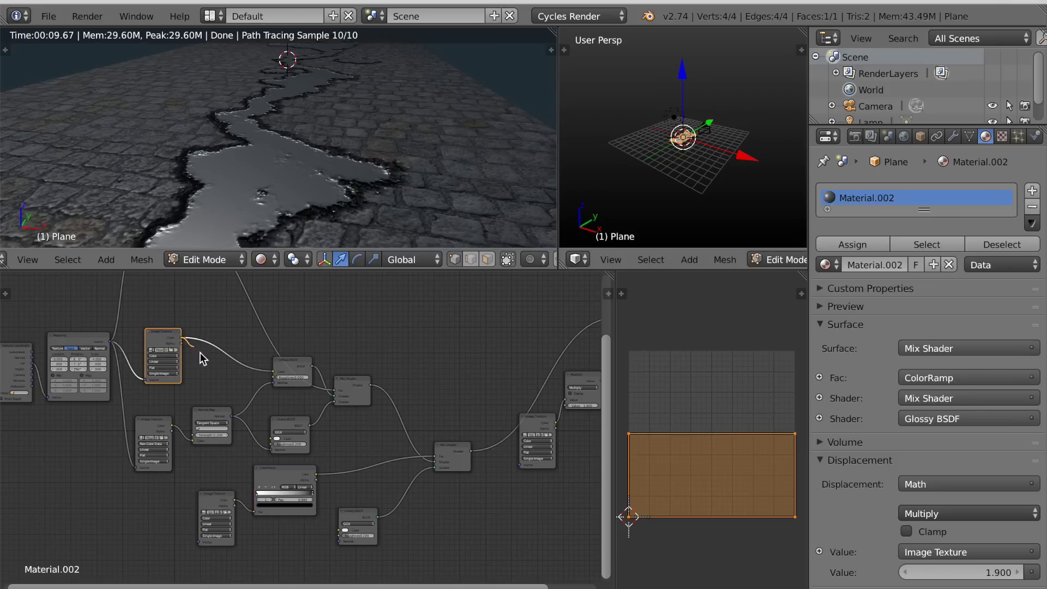
left_click_drag(336, 534, 339, 538)
scroll(299, 212, "up", 5)
scroll(299, 212, "down", 5)
middle_click_drag(293, 207, 299, 199)
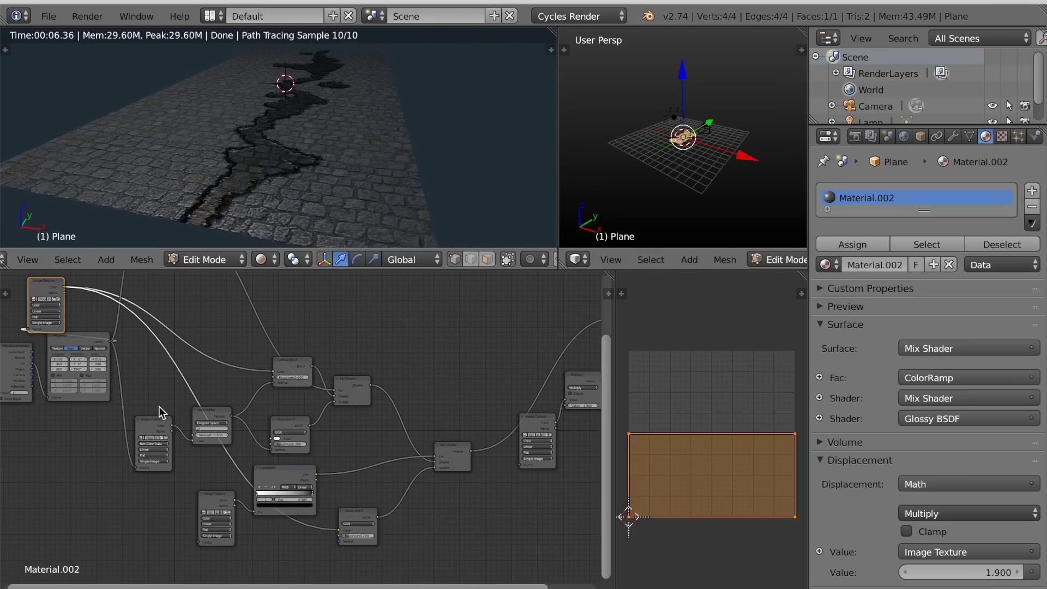
Insert an RGB Curves node between the cobblestone Image Texture and the puddle Glossy BSDF's Color
key("shift+a")
mouse_move(133, 377)
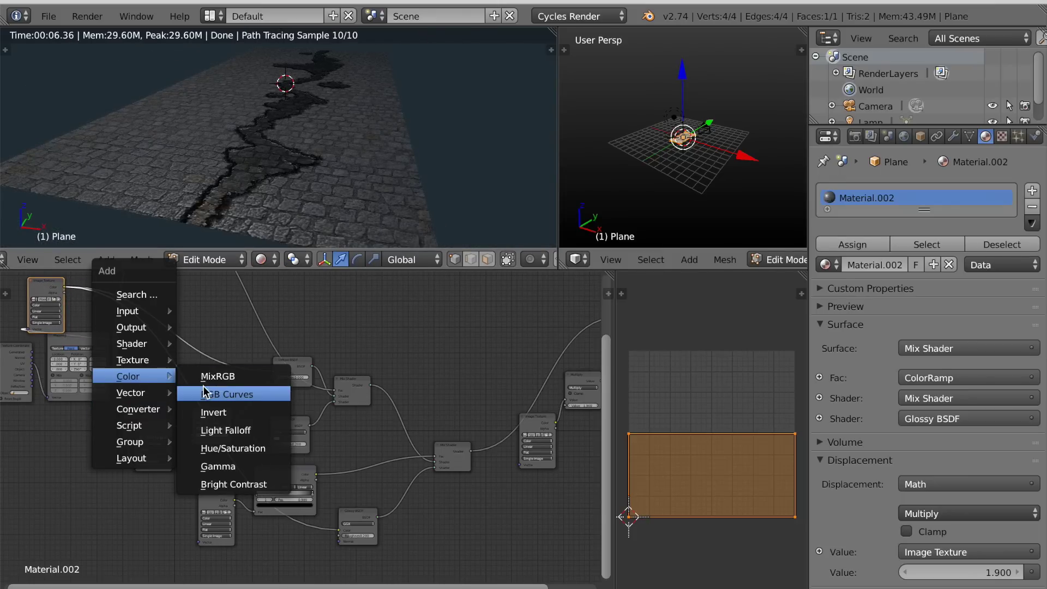
left_click(218, 394)
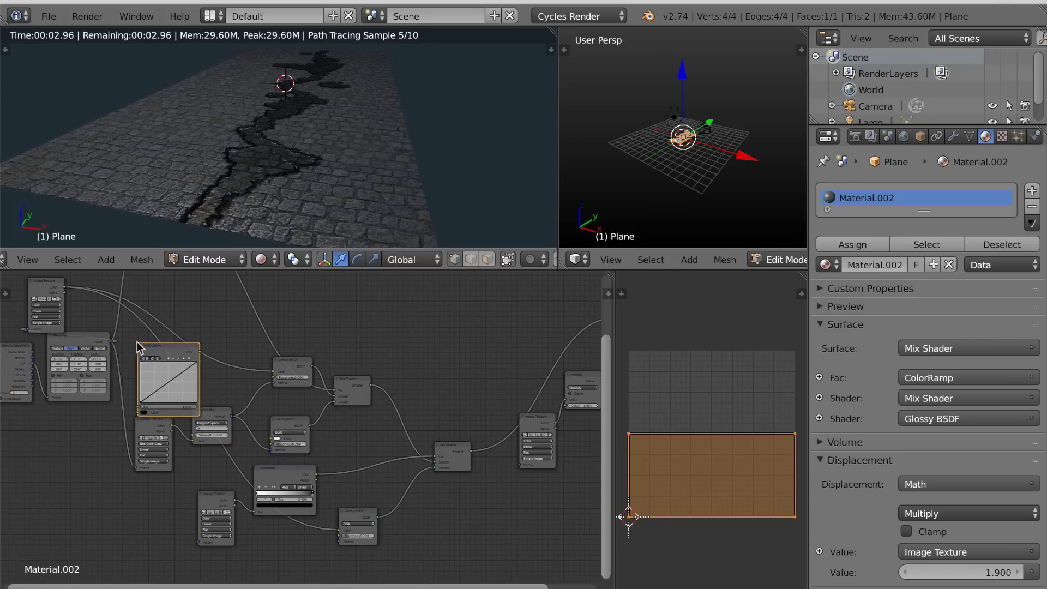
left_click(163, 375)
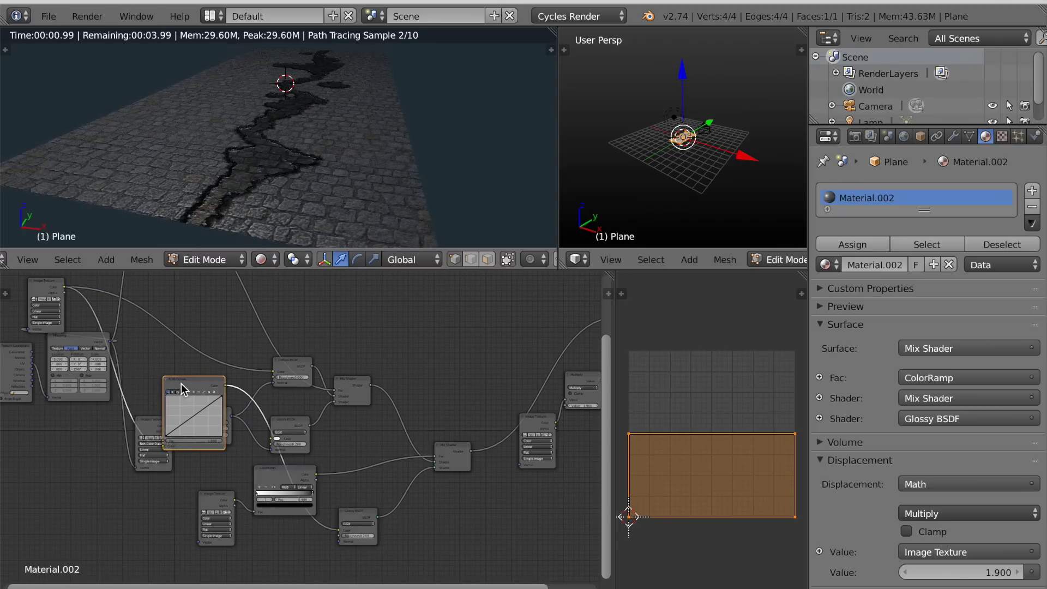
left_click_drag(181, 383, 160, 351)
Darken the puddle color by bending the RGB Curves to about X 0.62, Y 0.49, and move the node clear of its neighbours
scroll(205, 381, "up", 3)
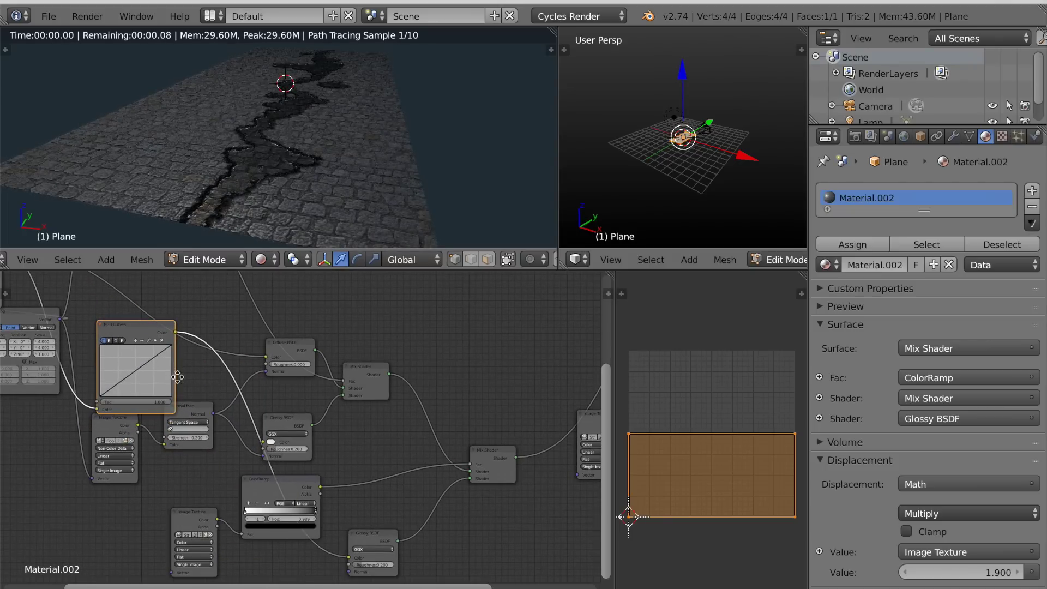
scroll(178, 377, "up", 3)
left_click_drag(238, 364, 232, 366)
middle_click_drag(236, 198, 279, 231)
scroll(306, 227, "down", 2)
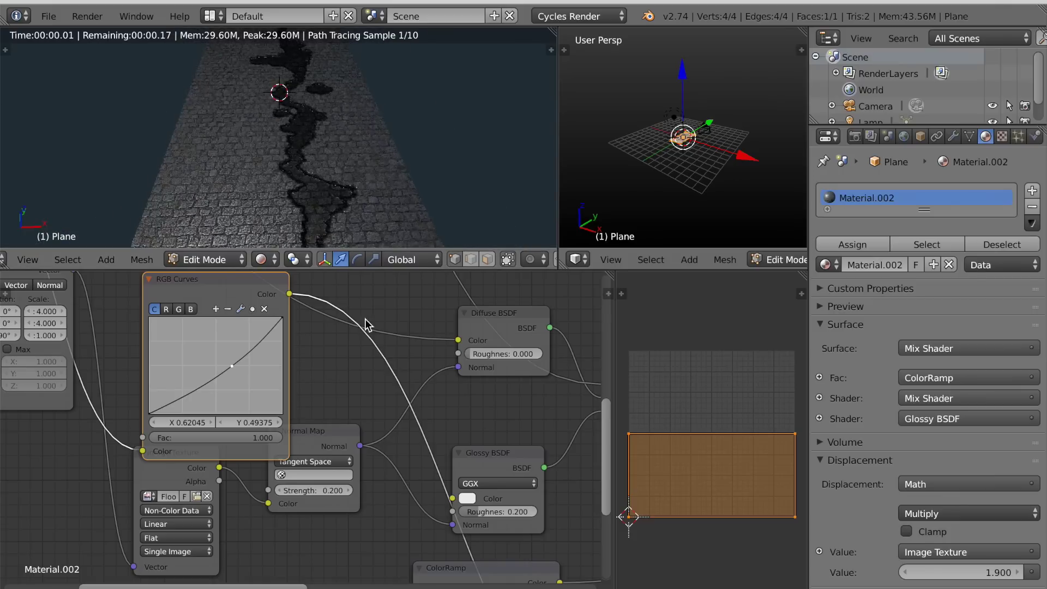
scroll(391, 413, "down", 1)
middle_click_drag(338, 196, 363, 196)
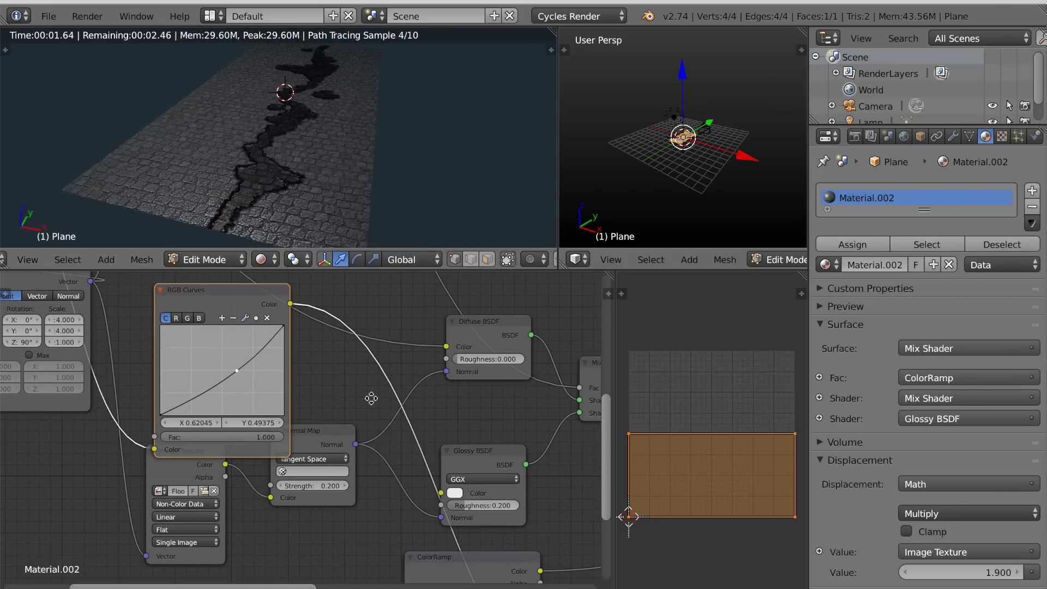
middle_click_drag(372, 399, 314, 454)
scroll(313, 454, "down", 9)
left_click_drag(227, 389, 246, 309)
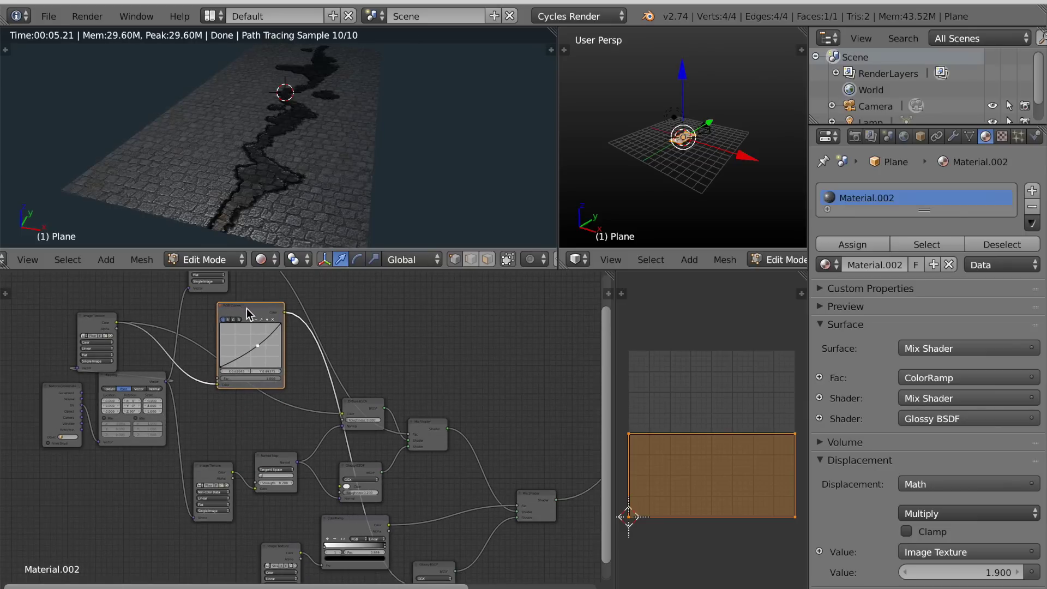
Set the roughness of the cobblestones' original Glossy BSDF, above the ColorRamp, to 0.270
scroll(182, 391, "up", 3)
scroll(147, 369, "down", 2)
scroll(289, 447, "up", 4)
middle_click_drag(275, 437, 182, 369)
scroll(365, 475, "up", 5)
middle_click_drag(365, 475, 312, 405)
scroll(313, 410, "up", 5)
scroll(284, 205, "up", 4)
middle_click_drag(278, 210, 245, 222)
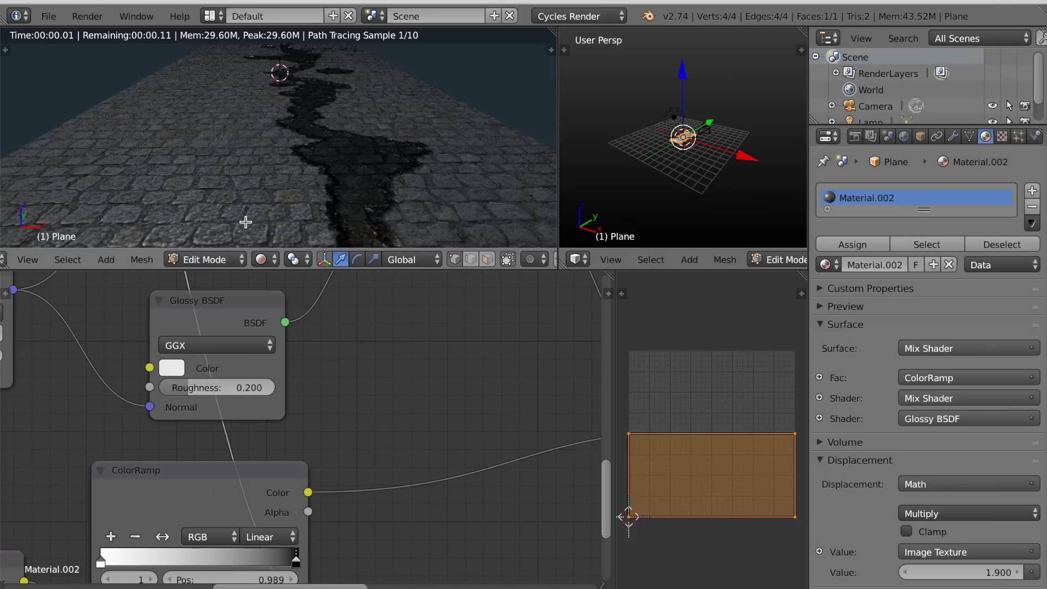
left_click_drag(215, 392, 216, 391)
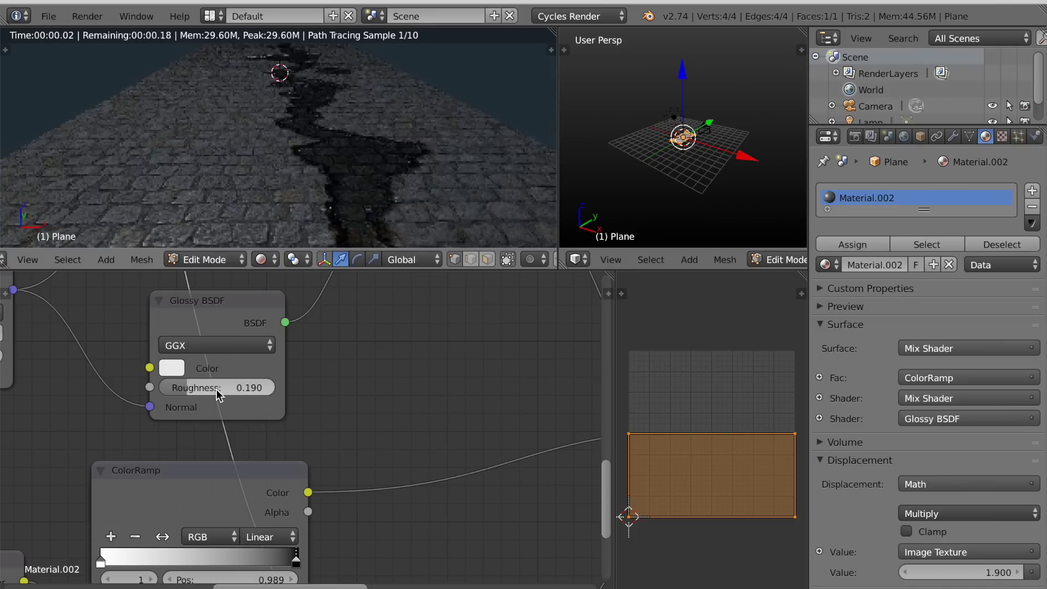
scroll(217, 390, "down", 2, "ctrl")
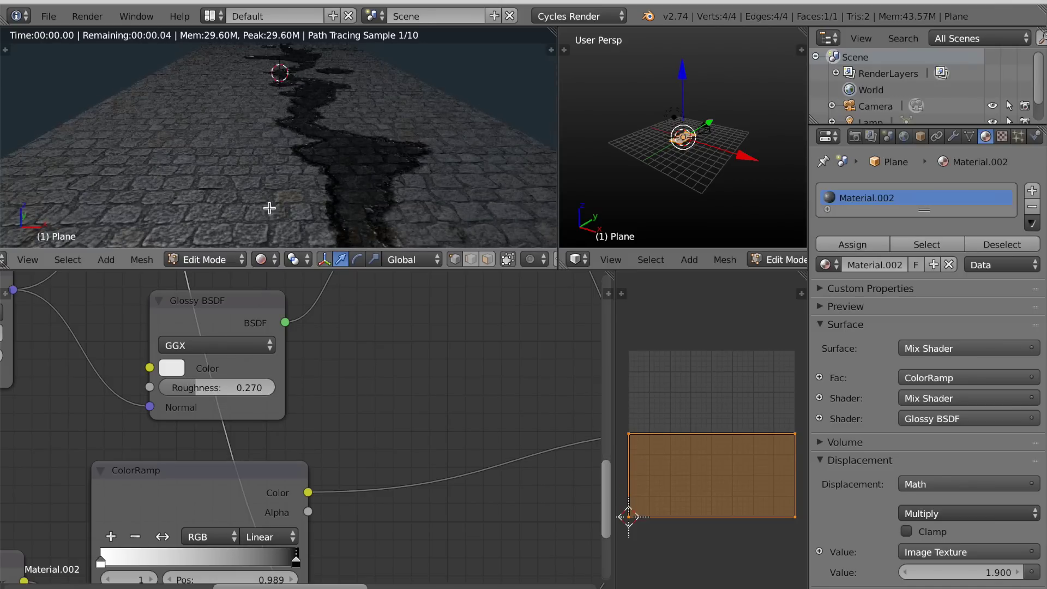
Adjust the roughness of the puddle Glossy BSDF that takes its color from the RGB Curves
scroll(278, 219, "down", 4)
scroll(295, 226, "up", 2)
middle_click_drag(300, 224, 264, 228)
scroll(297, 431, "down", 2)
middle_click_drag(296, 426, 311, 302)
scroll(292, 436, "up", 3)
middle_click_drag(290, 444, 289, 350)
scroll(292, 441, "down", 1)
middle_click_drag(274, 407, 212, 428)
scroll(212, 428, "up", 2)
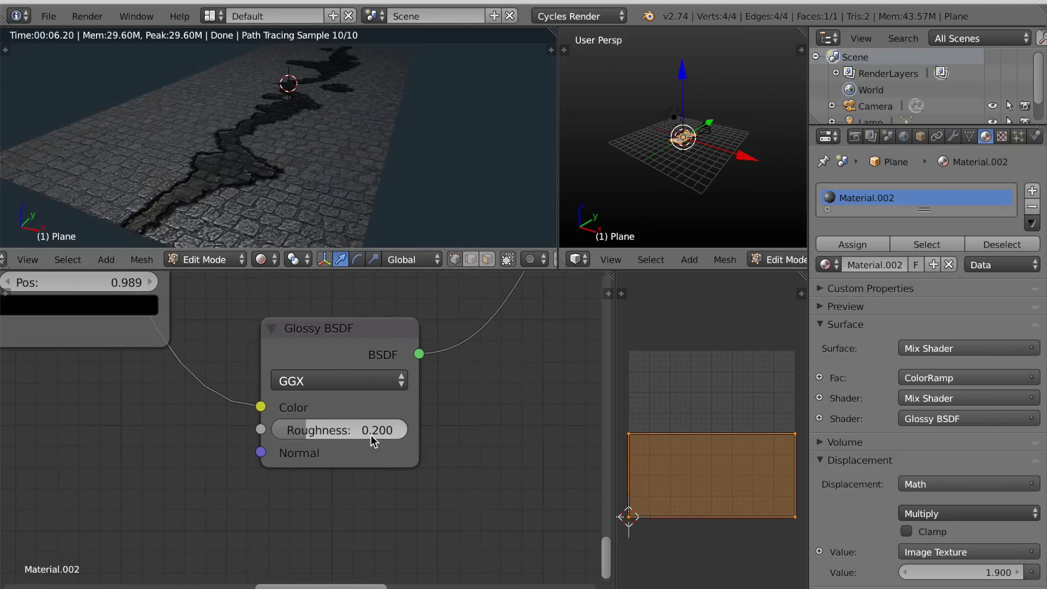
left_click_drag(376, 430, 372, 434)
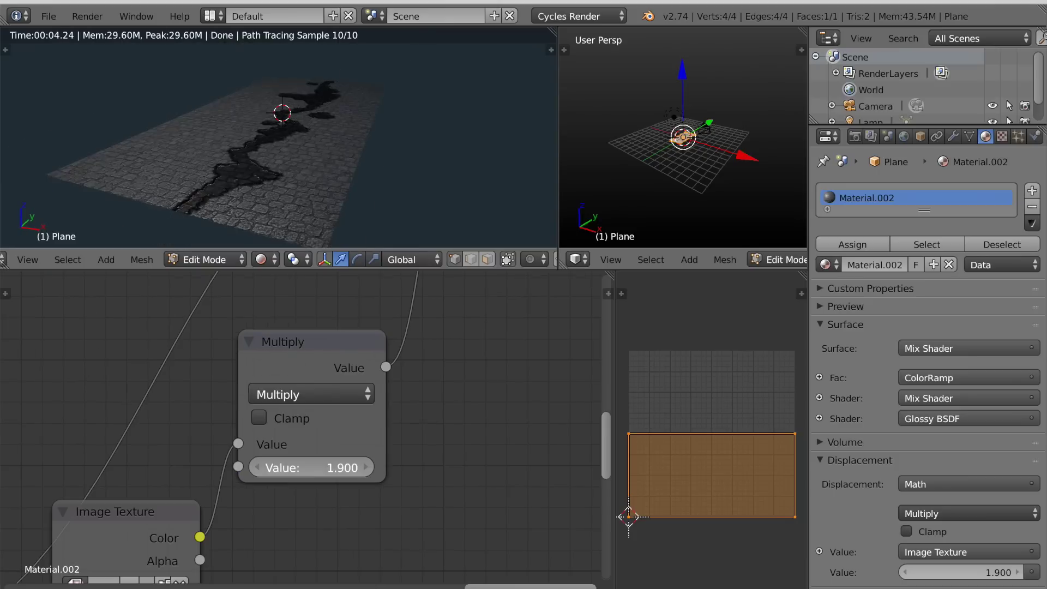
Set the displacement Multiply node's value to 0.500
mouse_move(327, 467)
left_mouse_down()
mouse_move(289, 468)
mouse_move(315, 468)
left_mouse_up()
mouse_move(365, 189)
middle_mouse_down()
mouse_move(391, 185)
mouse_move(375, 194)
middle_mouse_up()
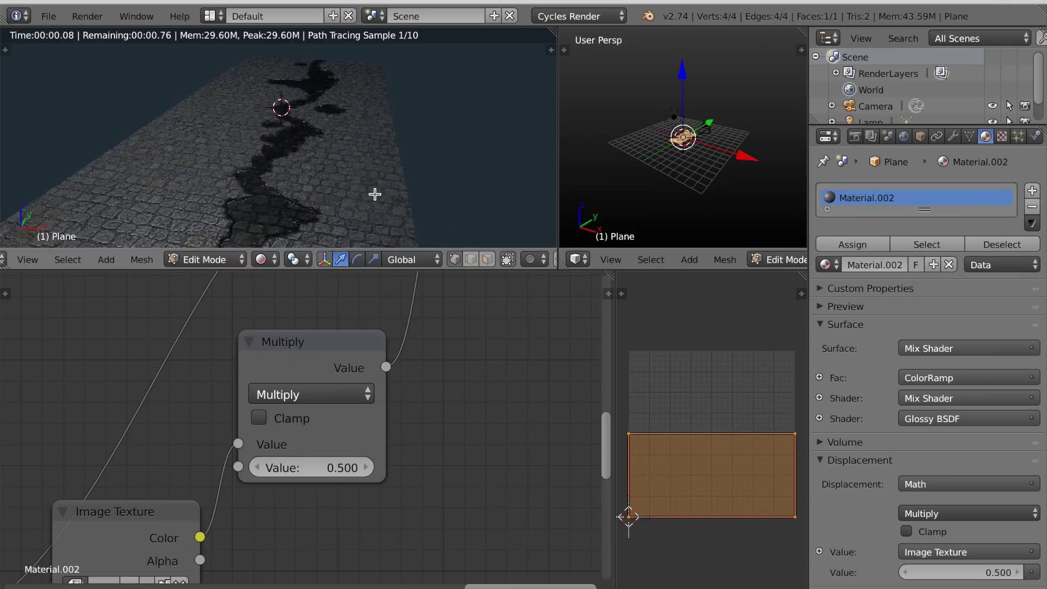
Leave Edit Mode and move the lamp along the Z axis to relight the street
key("Tab")
right_click(688, 143)
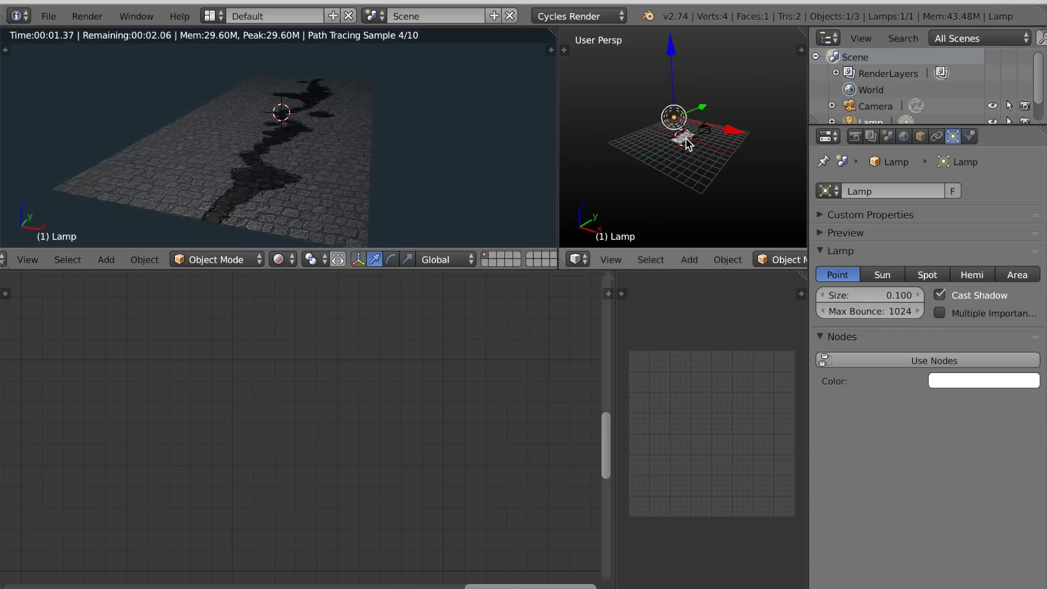
scroll(688, 143, "up", 3)
key("g")
key("z")
left_click(732, 84)
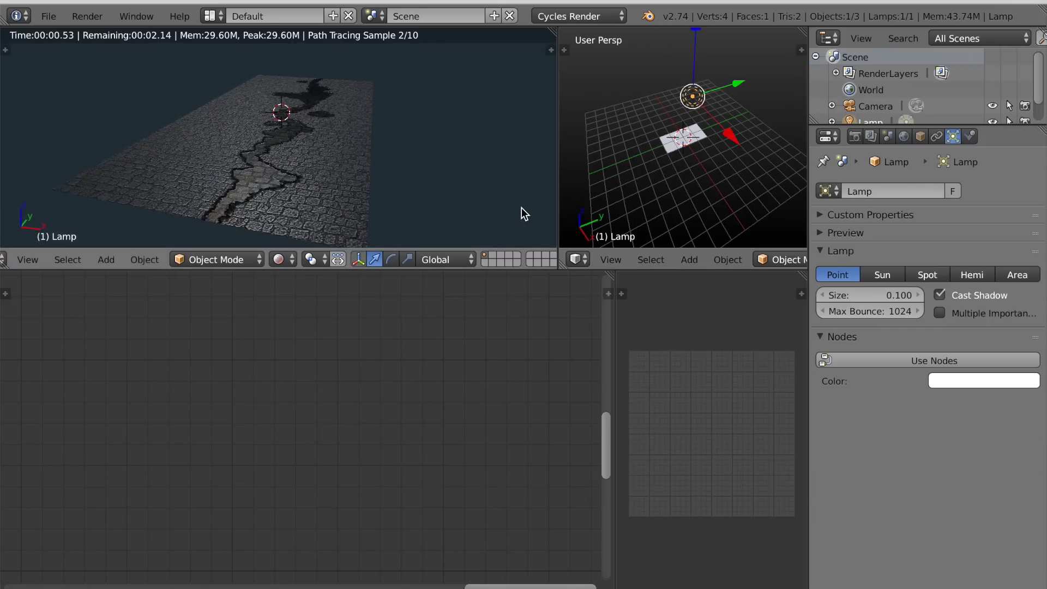
middle_click_drag(520, 207, 271, 215)
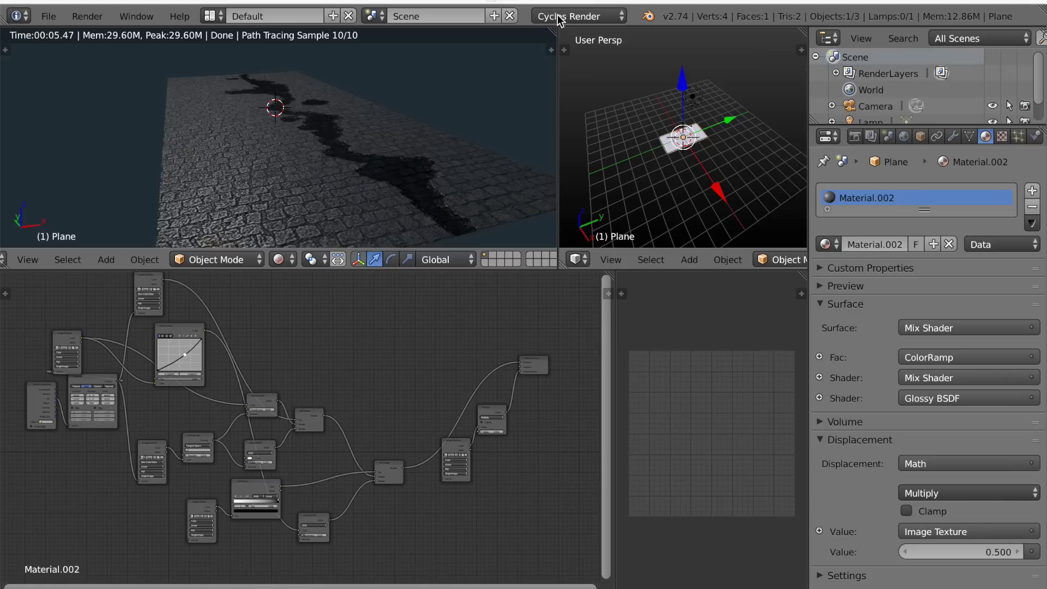
Enlarge the image editor and create a 2048 × 2048 px Color Grid image named Street Normal
scroll(401, 488, "up", 1)
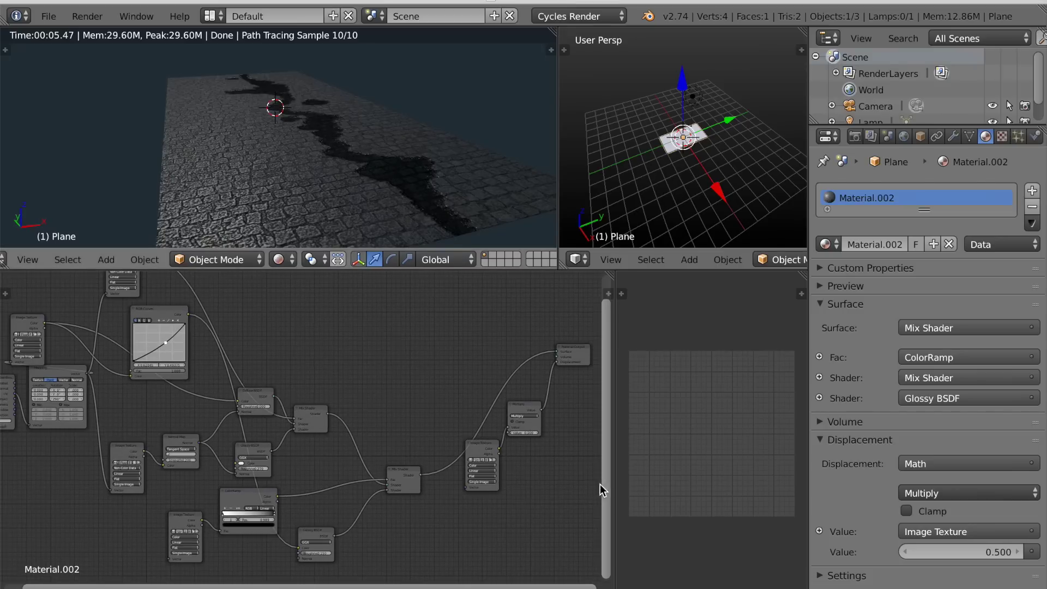
left_click_drag(613, 484, 387, 485)
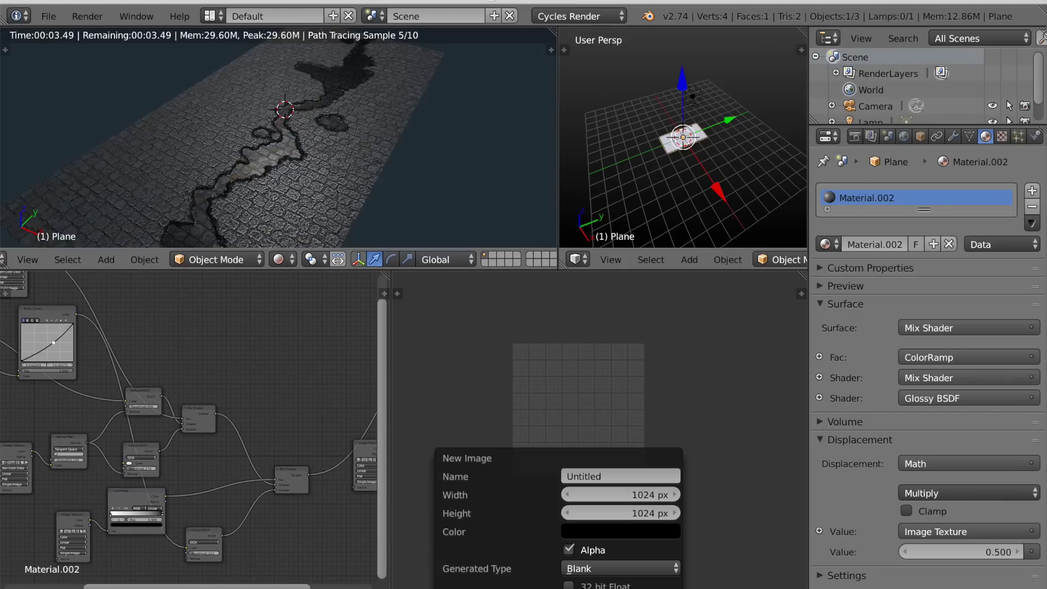
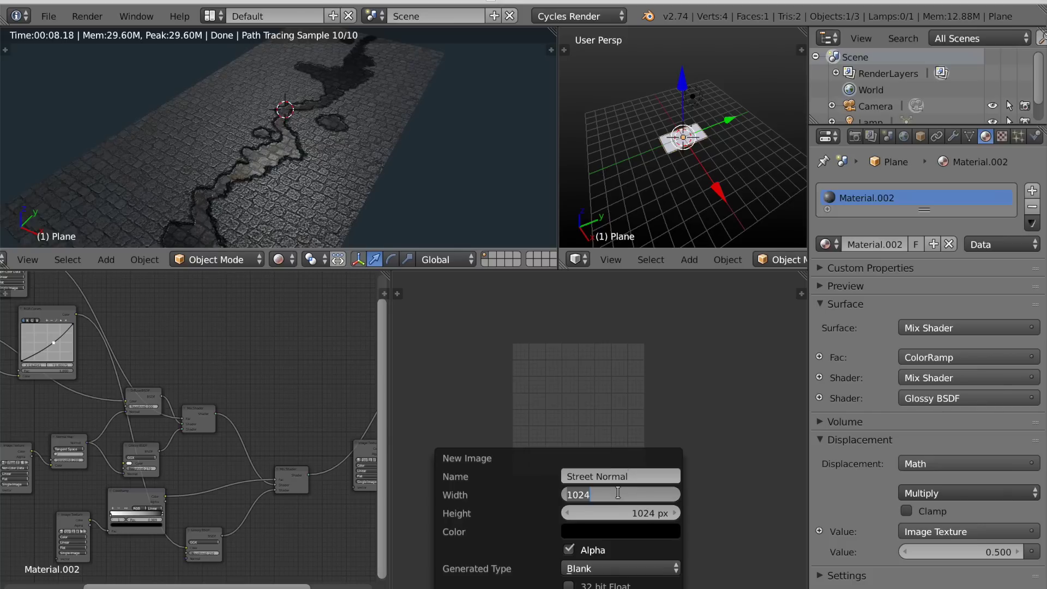
left_click(623, 571)
left_click(597, 515)
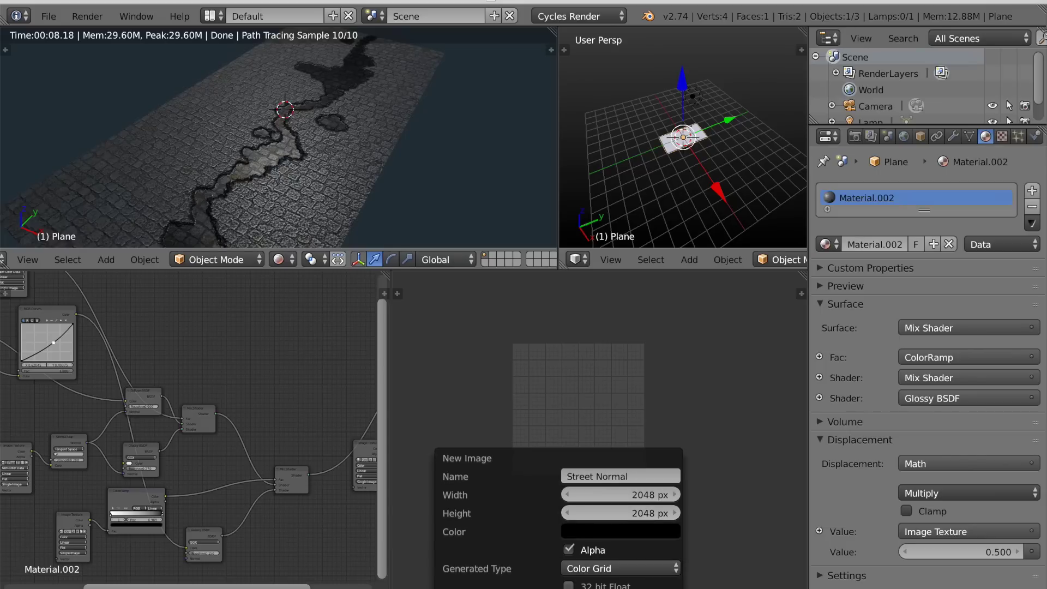
left_click(579, 588)
scroll(558, 457, "down", 8)
middle_click_drag(558, 457, 561, 462)
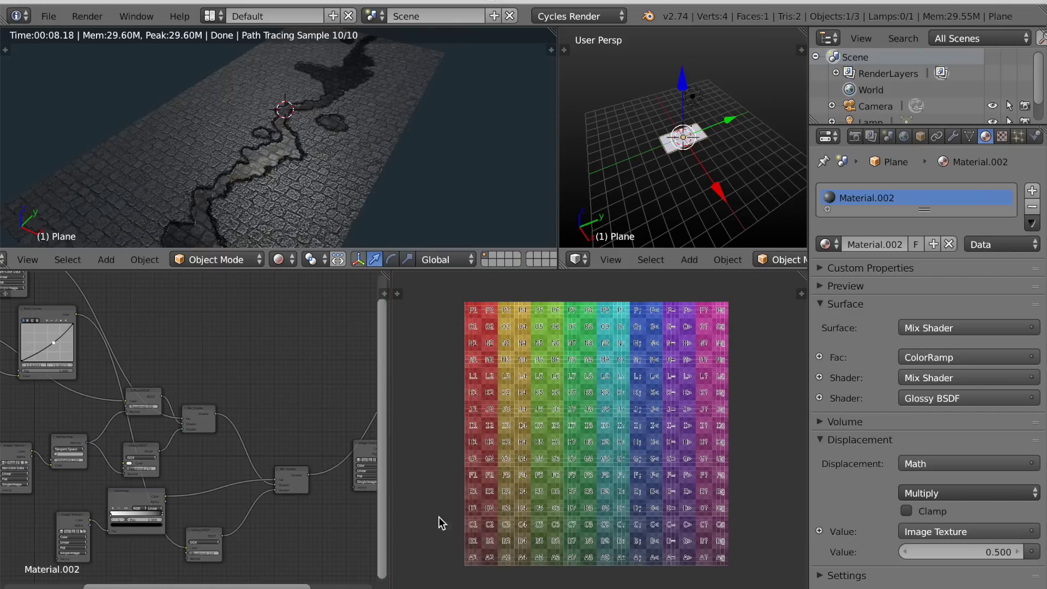
Enlarge the node editor and add an unconnected Image Texture node beside the displacement nodes of the street material
left_click_drag(391, 444, 510, 447)
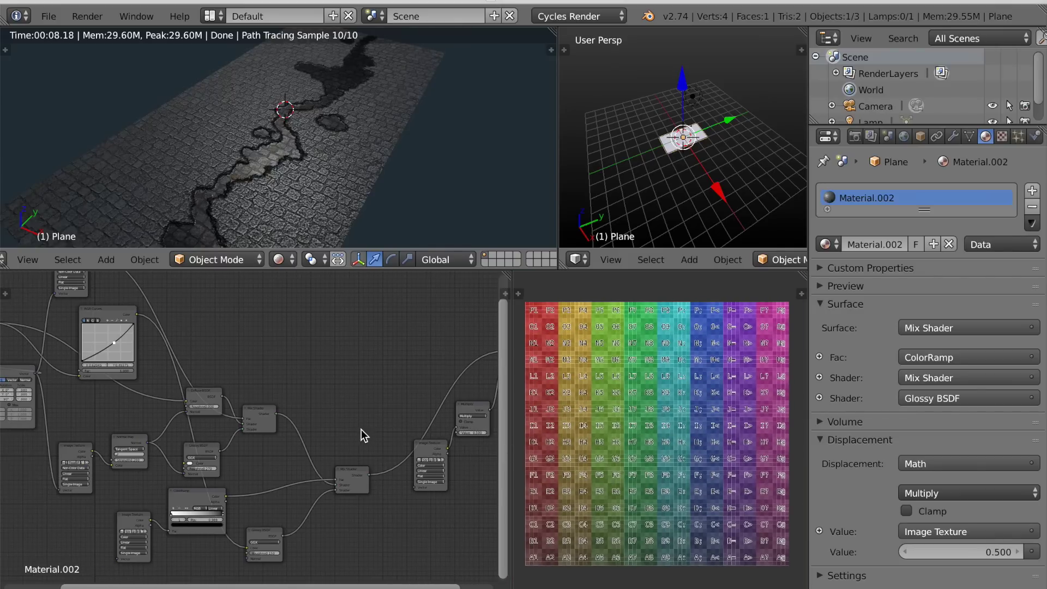
key("Home")
middle_click_drag(346, 448, 264, 447)
scroll(294, 480, "up", 2)
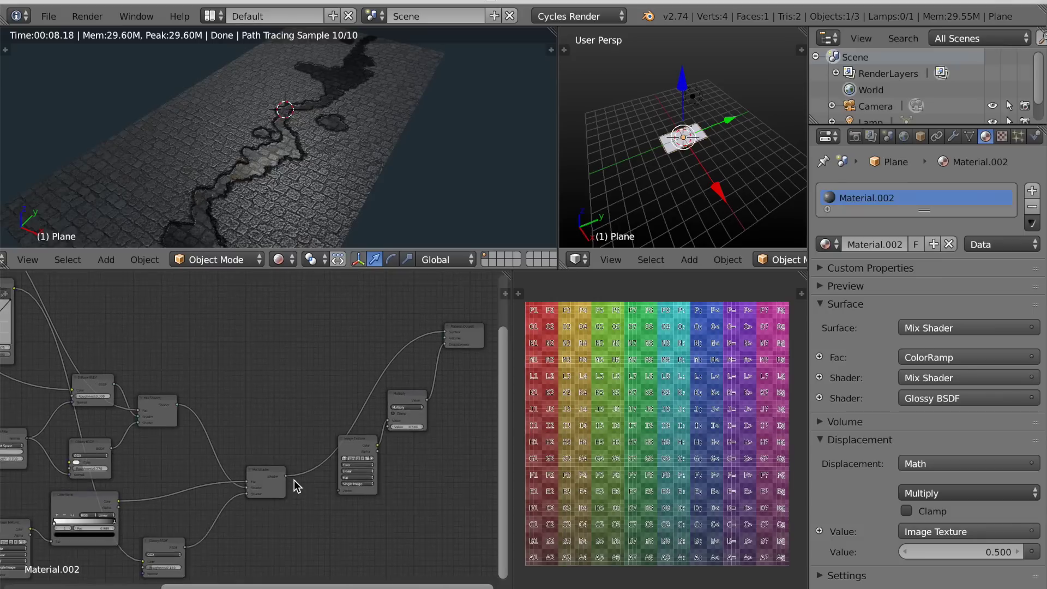
middle_click_drag(325, 498, 249, 470)
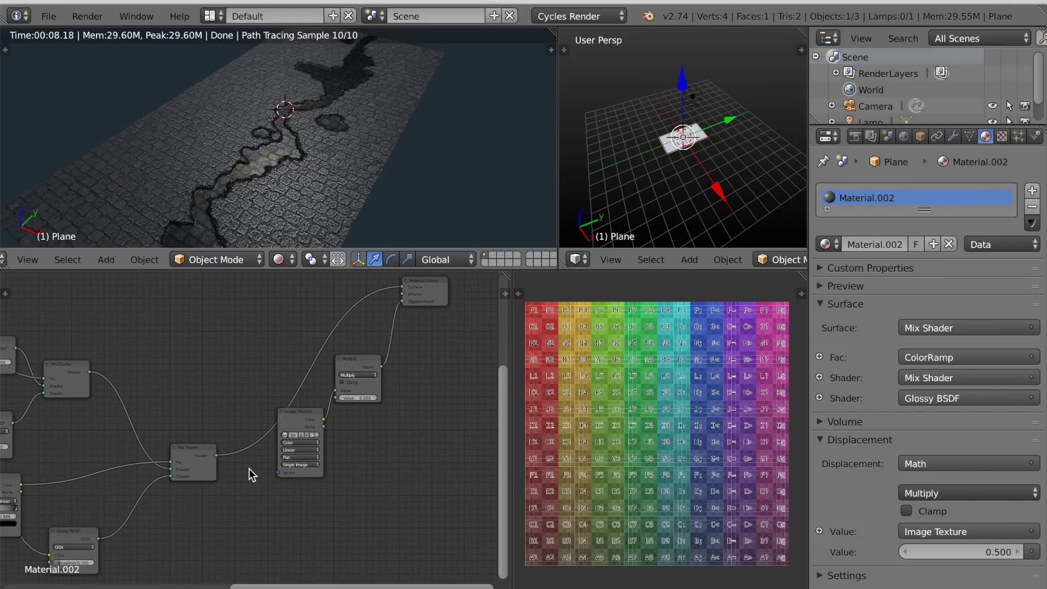
middle_click_drag(378, 487, 297, 486)
key("shift+a")
mouse_move(311, 500)
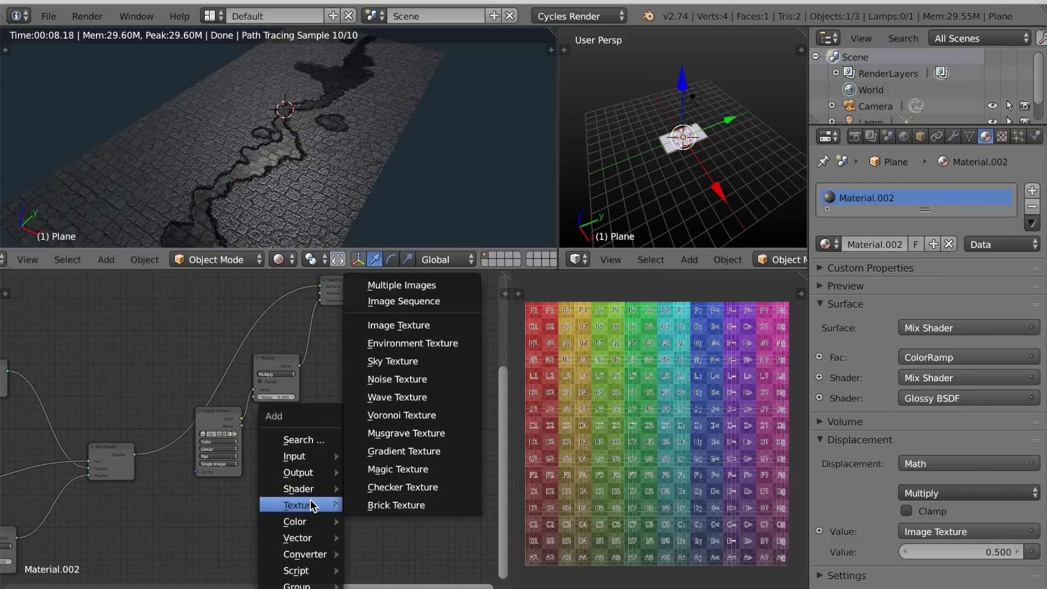
left_click(401, 326)
left_click(358, 388)
scroll(414, 416, "up", 6)
middle_click_drag(428, 418, 235, 438)
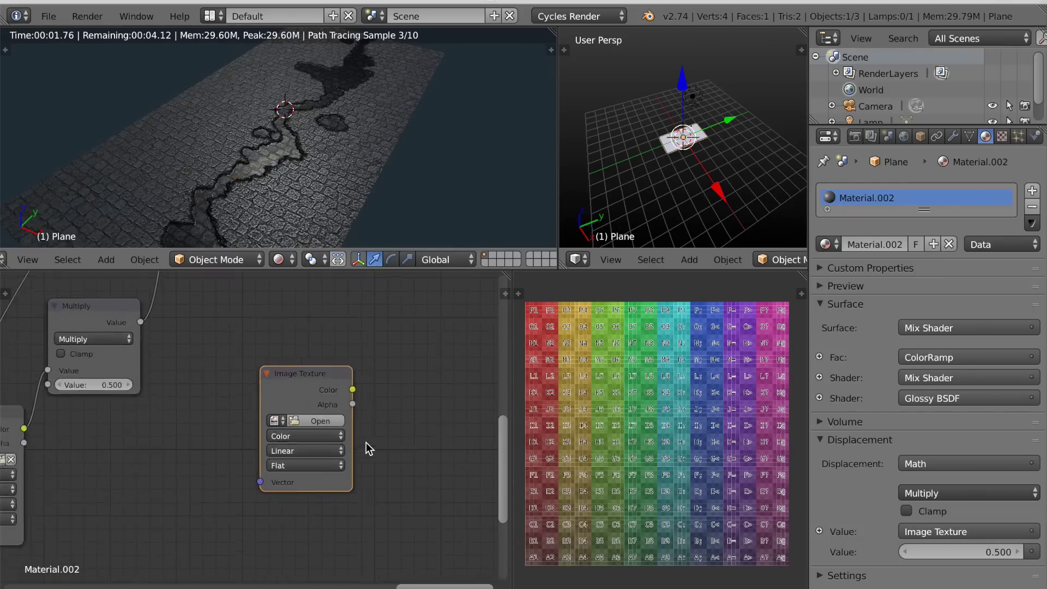
Assign the Street Normal image to the new Image Texture node
scroll(327, 417, "up", 4)
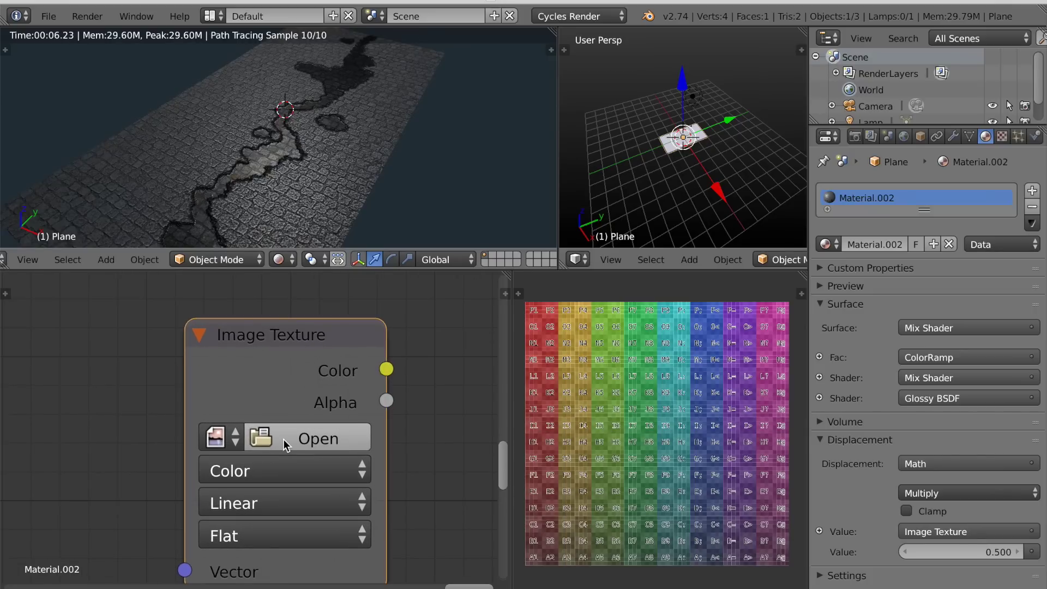
left_click(221, 437)
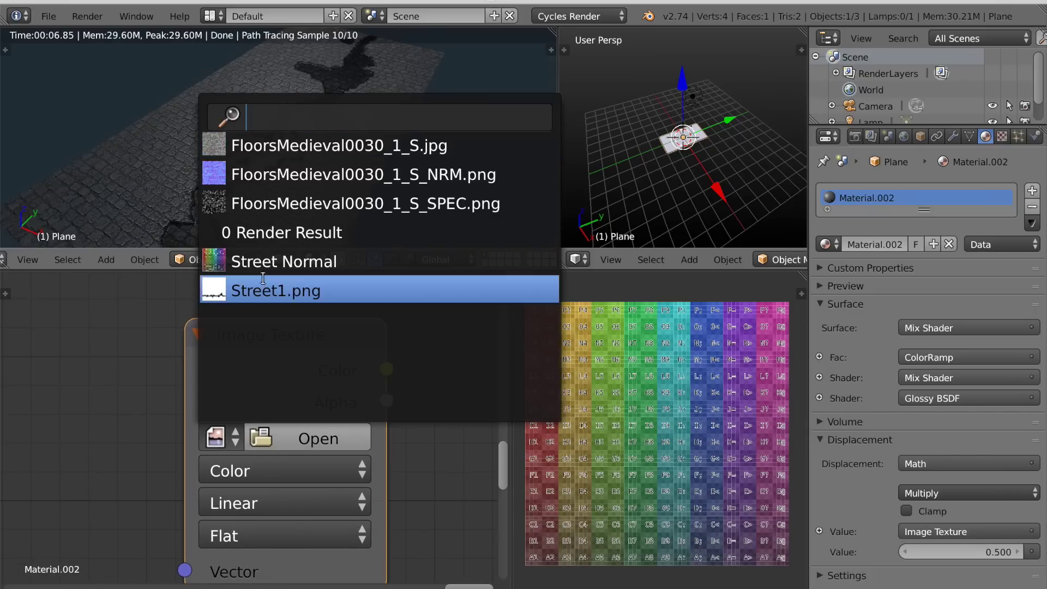
left_click(263, 280)
scroll(450, 503, "down", 1)
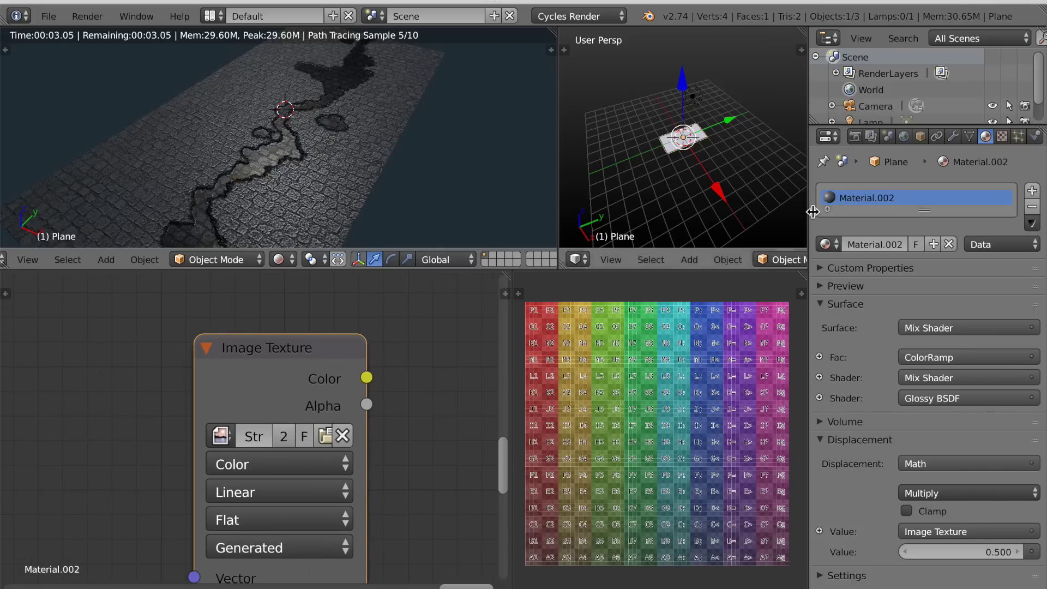
Set the bake type to Normal in the render settings
left_click(856, 137)
scroll(908, 458, "down", 10)
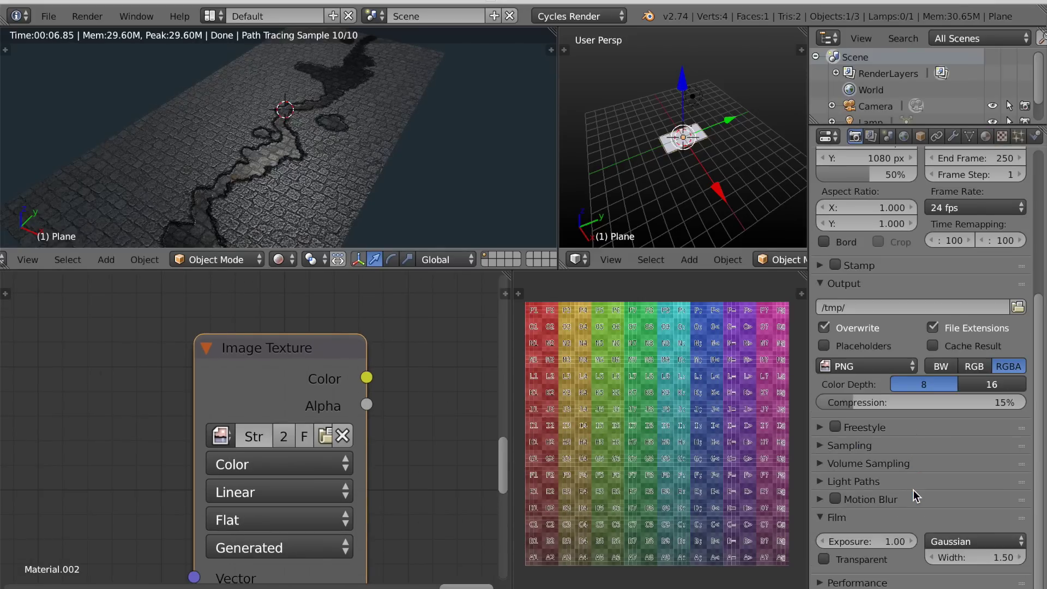
scroll(912, 493, "up", 2)
scroll(912, 493, "down", 3)
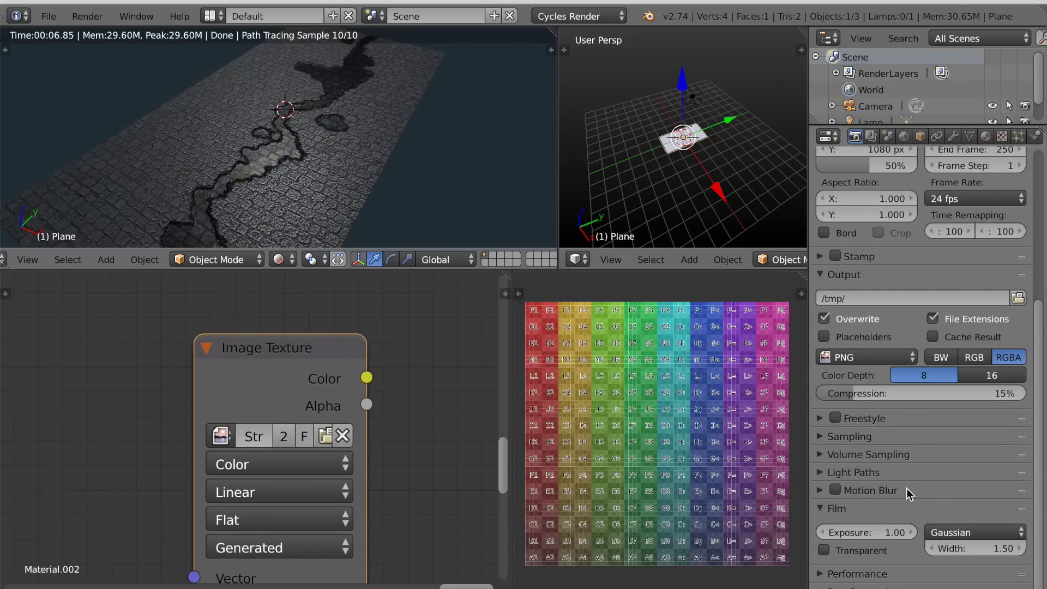
scroll(867, 584, "down", 5)
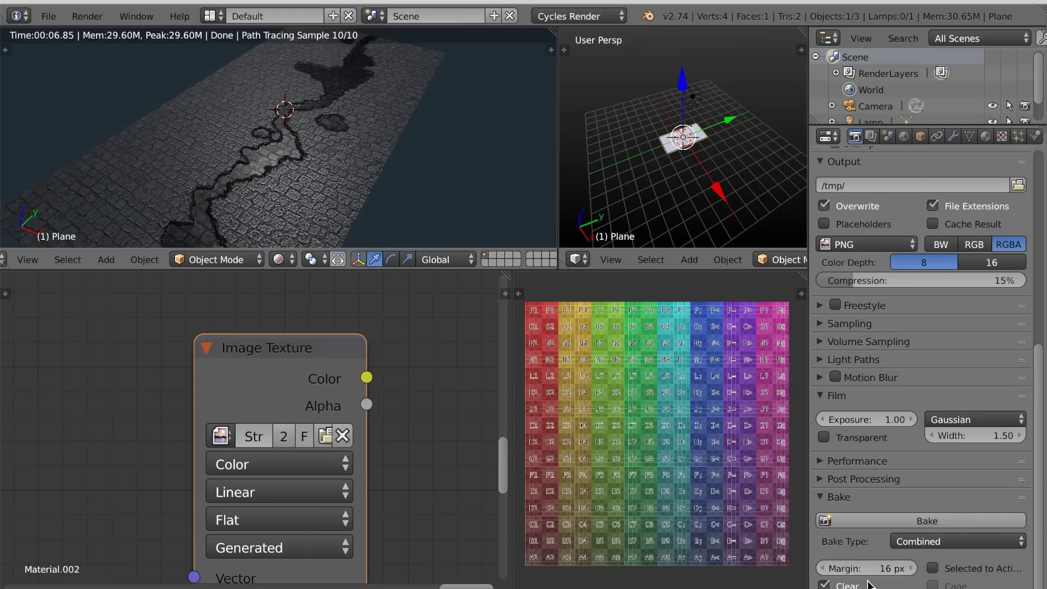
left_click(924, 545)
left_click(911, 473)
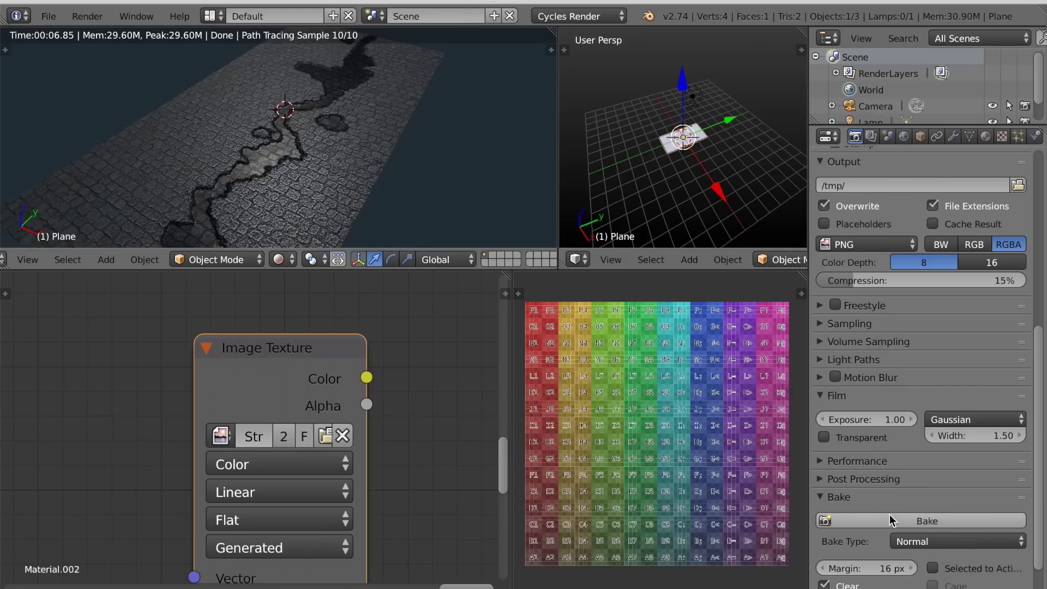
Bake the plane's normals into the Street Normal image and inspect the baked map
left_click(889, 520)
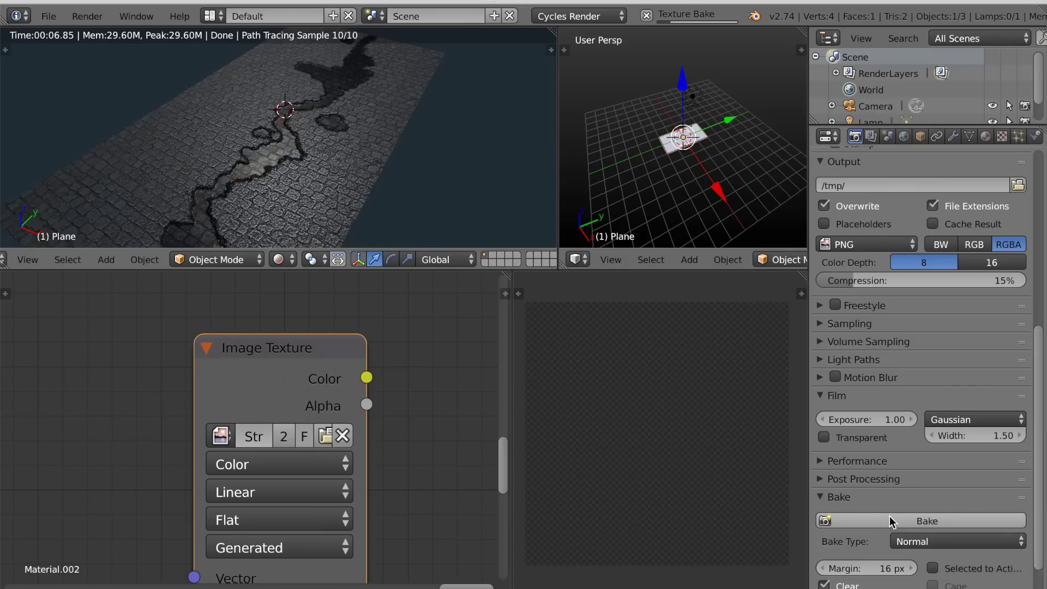
middle_click_drag(692, 563, 661, 431)
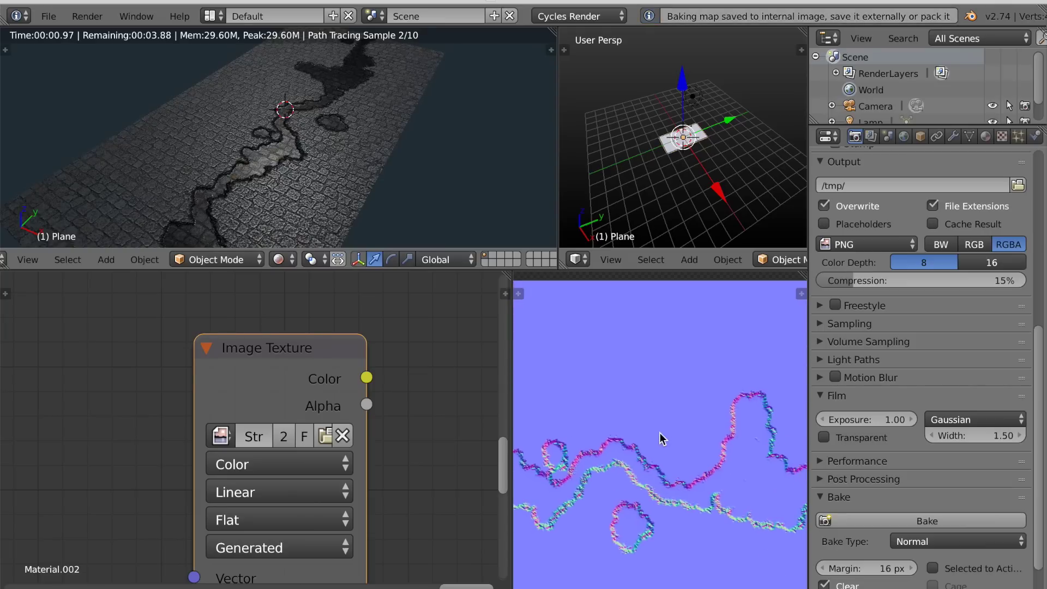
scroll(664, 450, "up", 1)
scroll(674, 471, "down", 5)
middle_click_drag(680, 478, 684, 488)
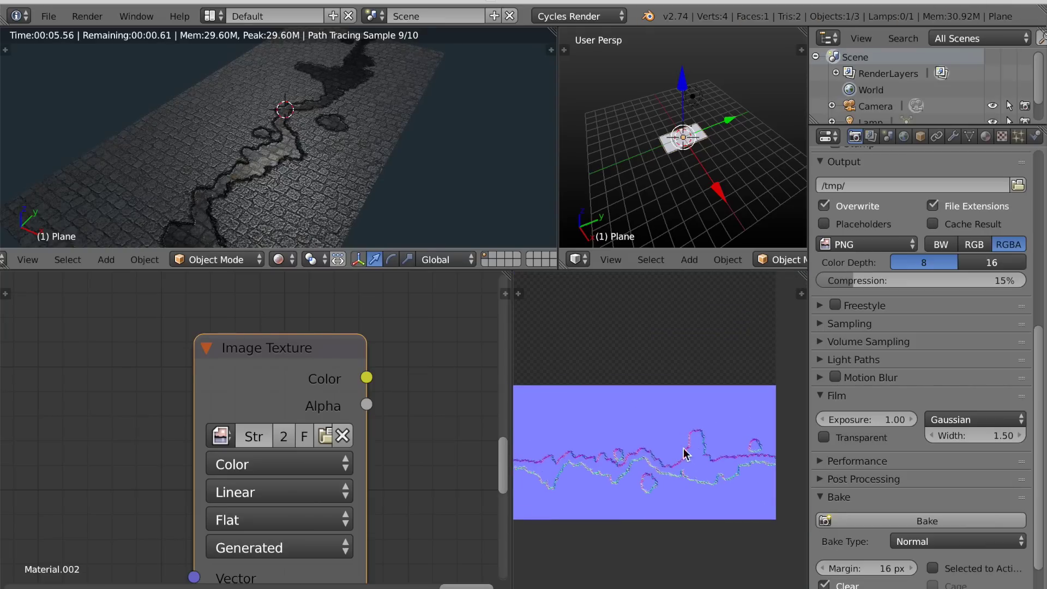
middle_click_drag(600, 415, 604, 416)
middle_click_drag(327, 195, 359, 188)
middle_click_drag(545, 413, 552, 395)
scroll(412, 464, "down", 2)
Save the baked normal map as Street Normal.png in the Desktop folder
left_click(602, 588)
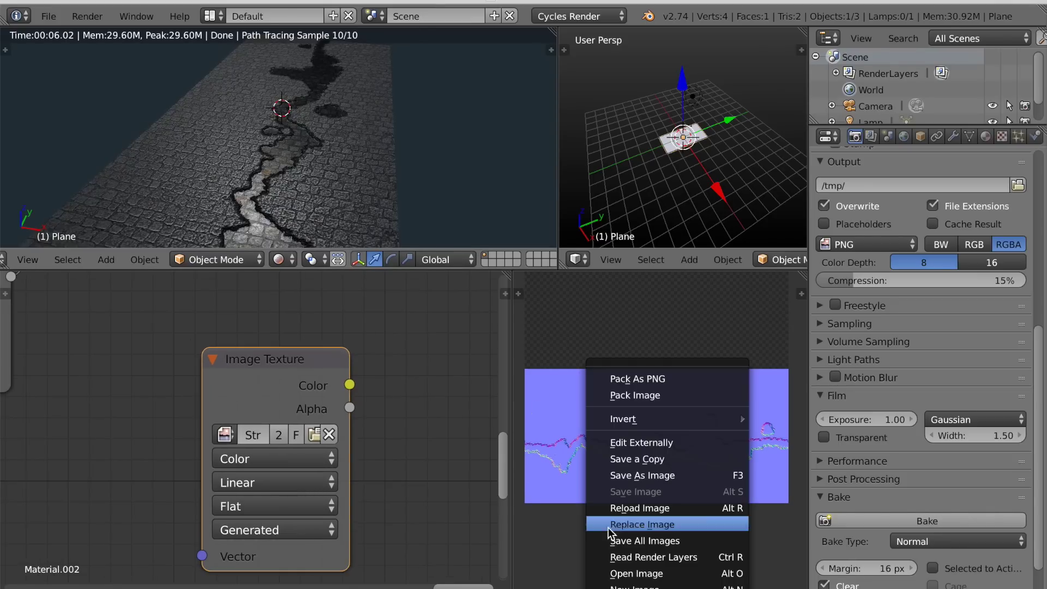
left_click(626, 481)
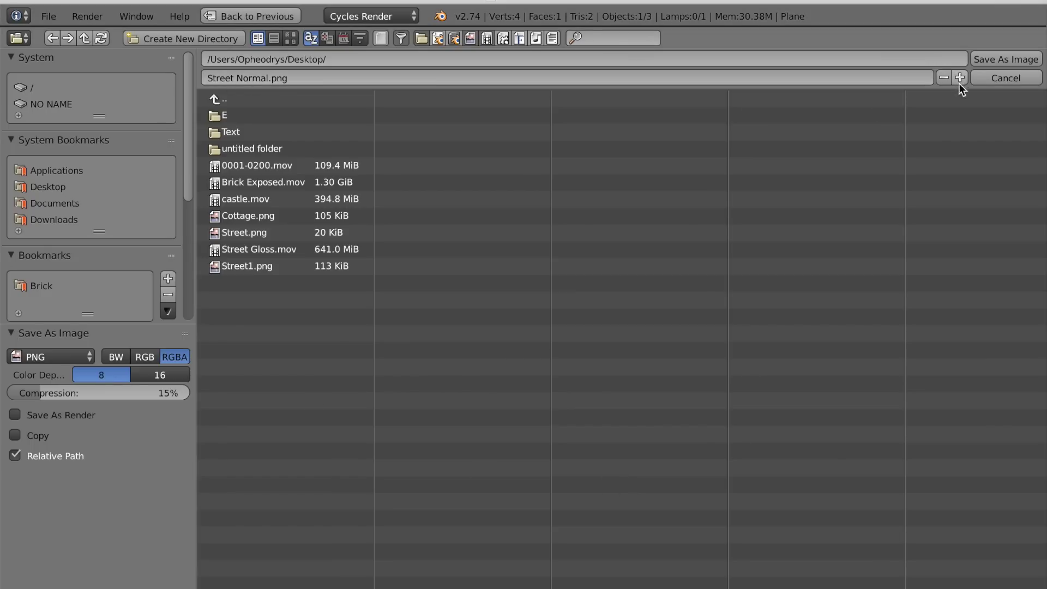
left_click(988, 64)
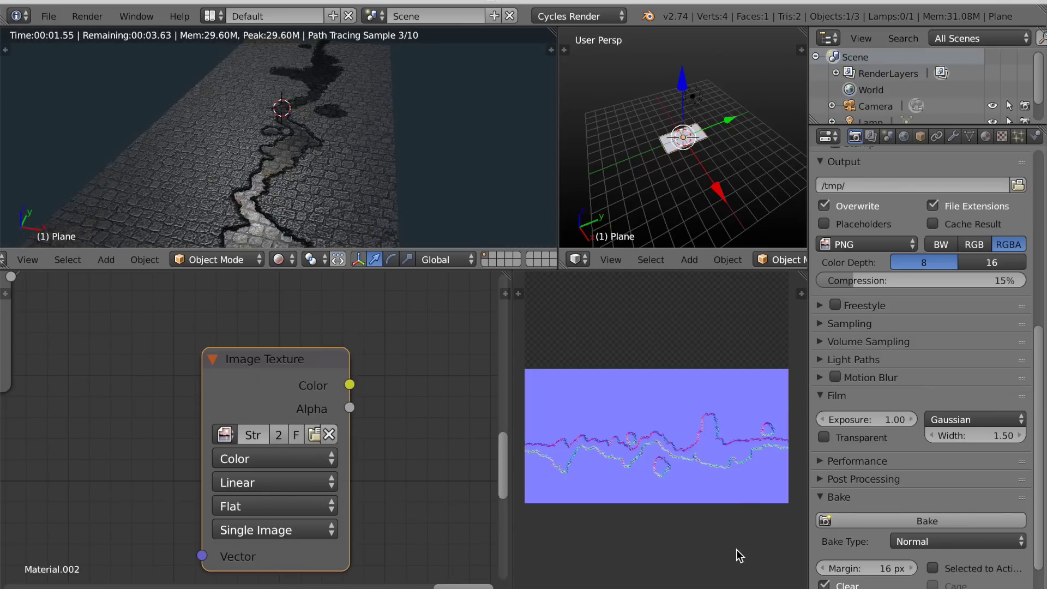
Create a 2048 × 2048 px Color Grid image named Street Texture
key("alt+n")
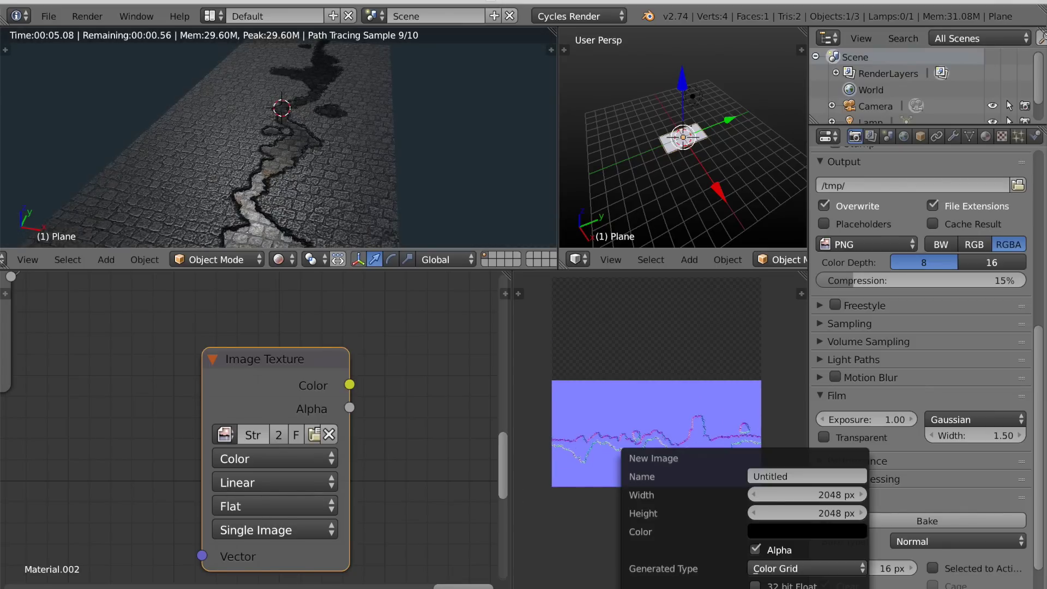
left_click(779, 473)
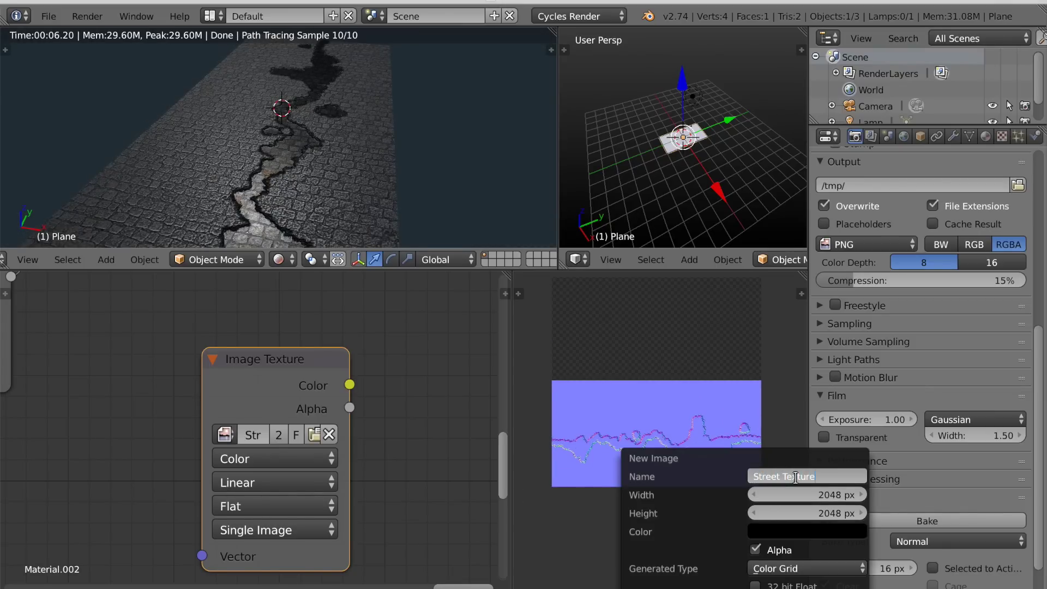
key("Return")
scroll(655, 497, "up", 2)
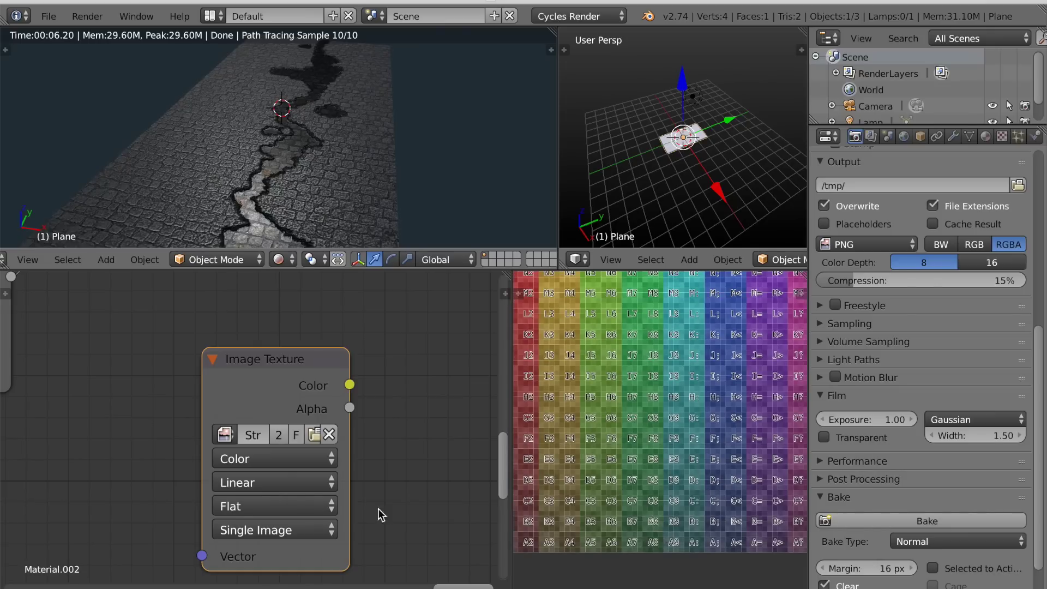
Assign the Street Texture image to the unconnected Image Texture node
scroll(295, 471, "up", 3)
left_click(206, 437)
left_click(262, 255)
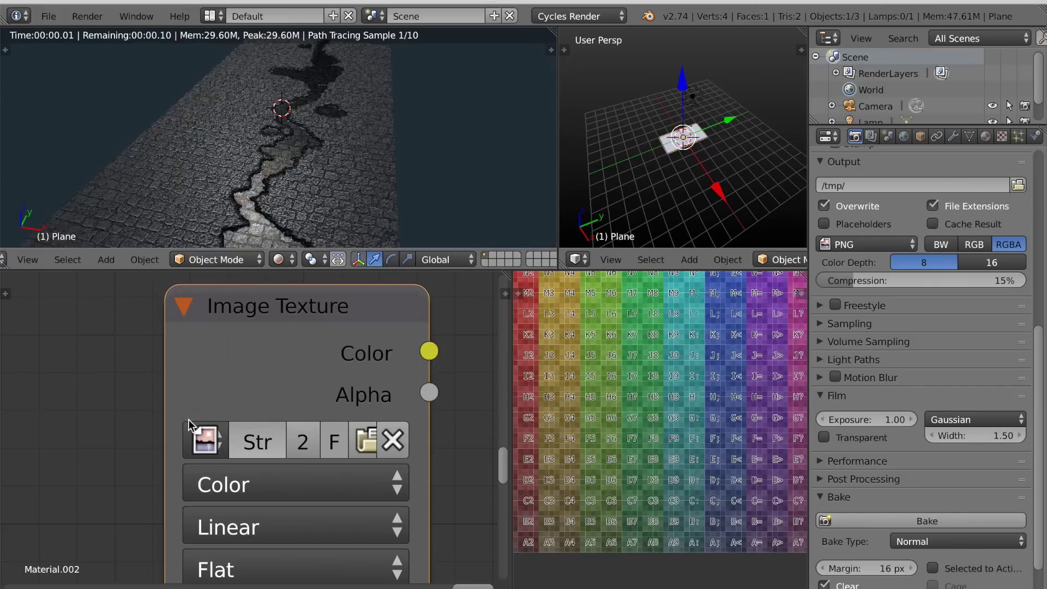
scroll(227, 453, "down", 3)
scroll(100, 458, "down", 2)
middle_click_drag(102, 459, 133, 466)
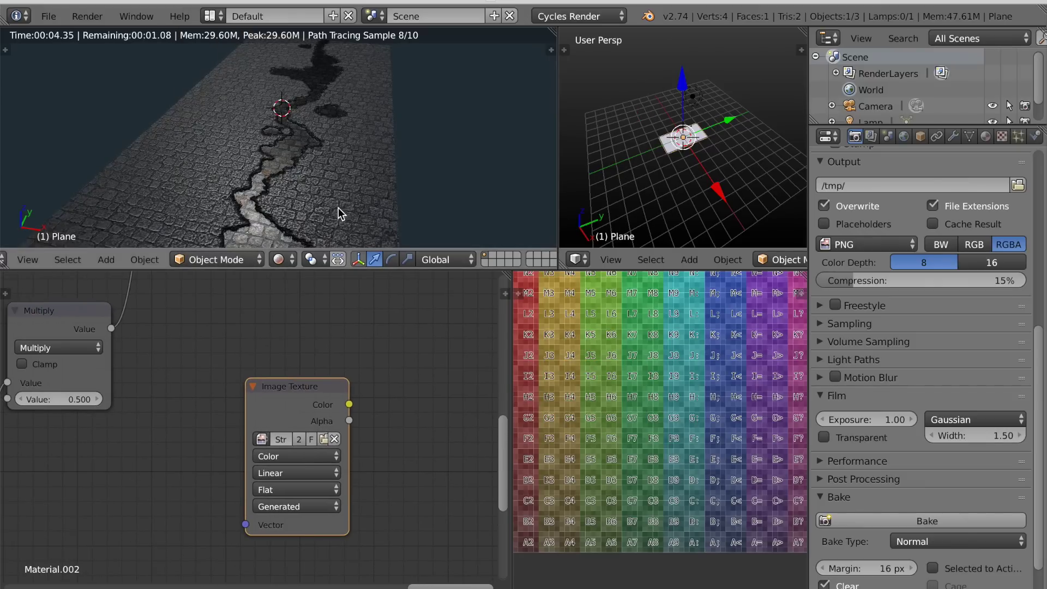
Bypass the puddle mix by connecting the upstream cobblestone Mix Shader directly to the Material Output's Surface, and check the rendered street
scroll(162, 431, "down", 8)
middle_click_drag(191, 445, 295, 495)
scroll(240, 499, "down", 4)
middle_click_drag(109, 529, 181, 455)
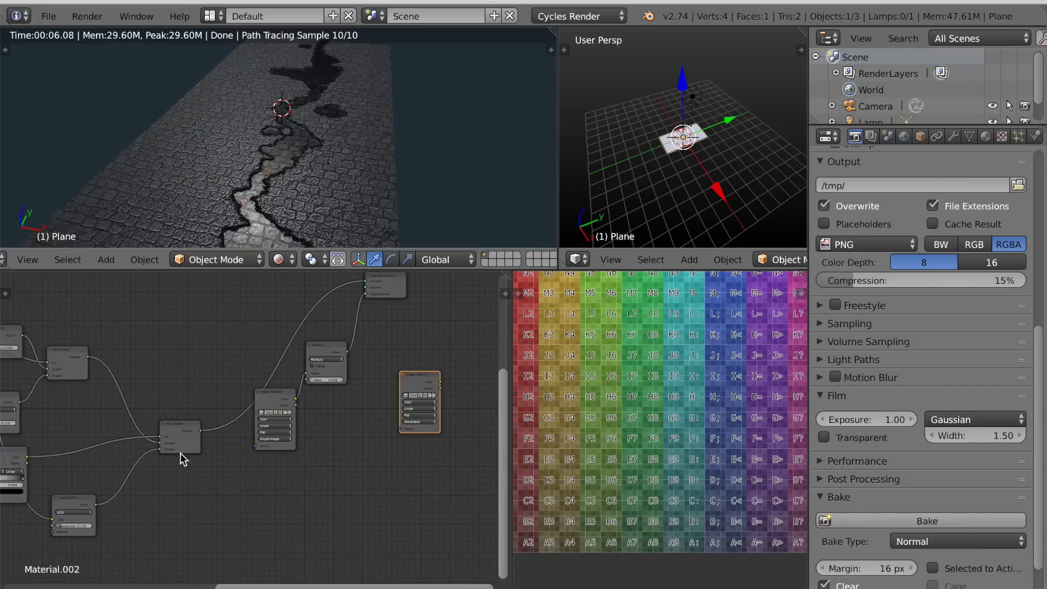
scroll(262, 506, "up", 3)
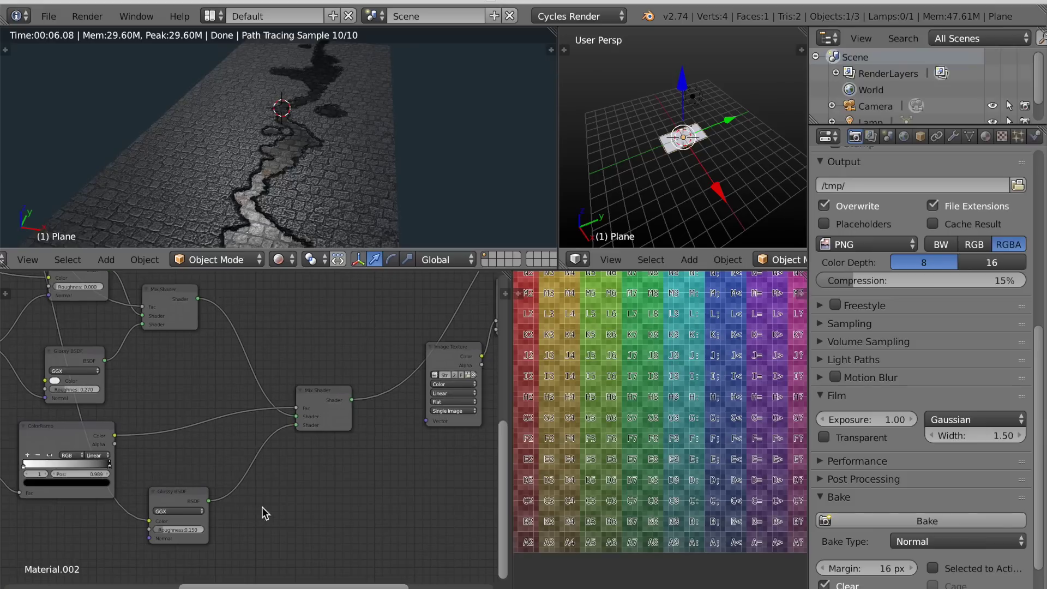
middle_click_drag(201, 502, 280, 490)
scroll(273, 491, "down", 4)
scroll(307, 468, "down", 2)
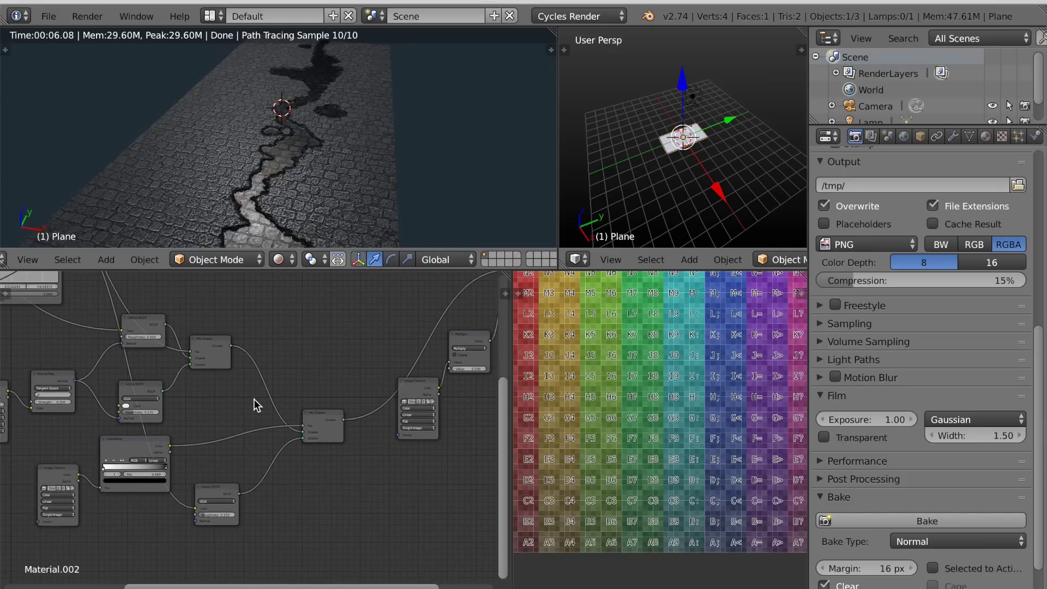
middle_click_drag(254, 398, 175, 461)
scroll(204, 427, "up", 1)
middle_click_drag(215, 422, 164, 451)
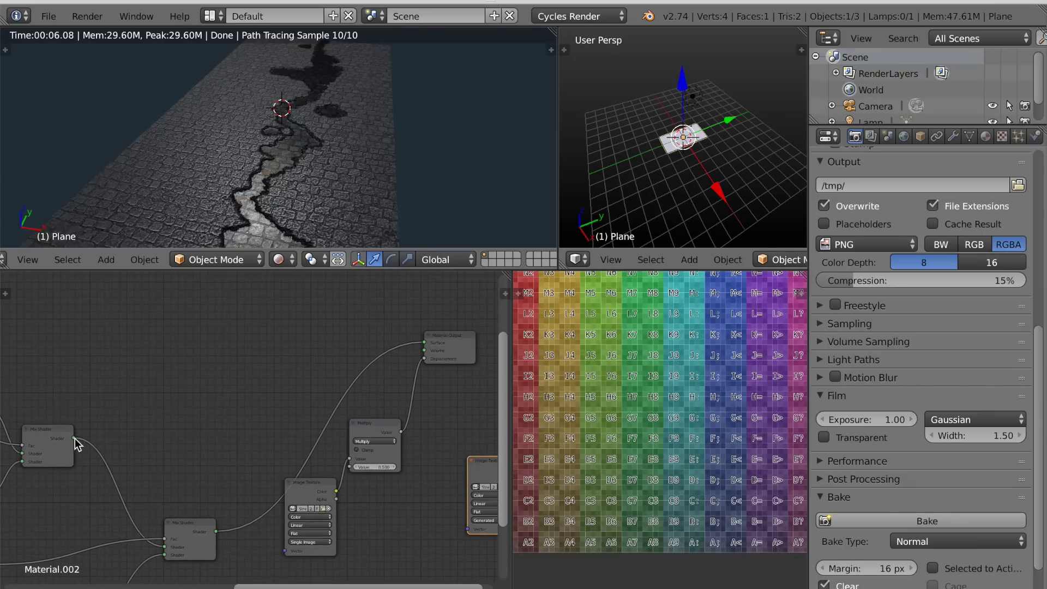
left_click_drag(425, 342, 425, 343)
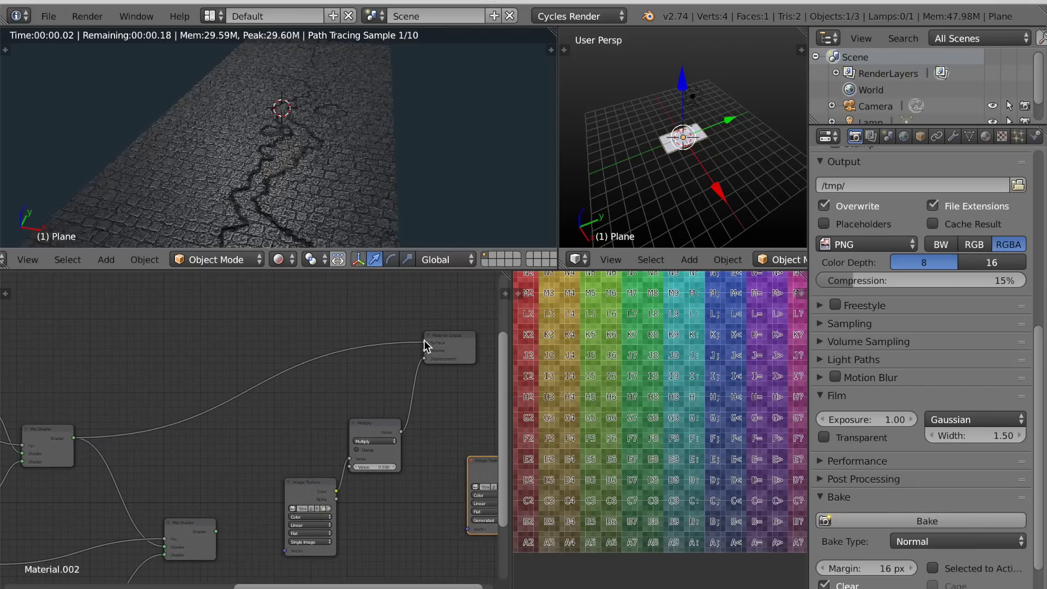
scroll(323, 224, "up", 4)
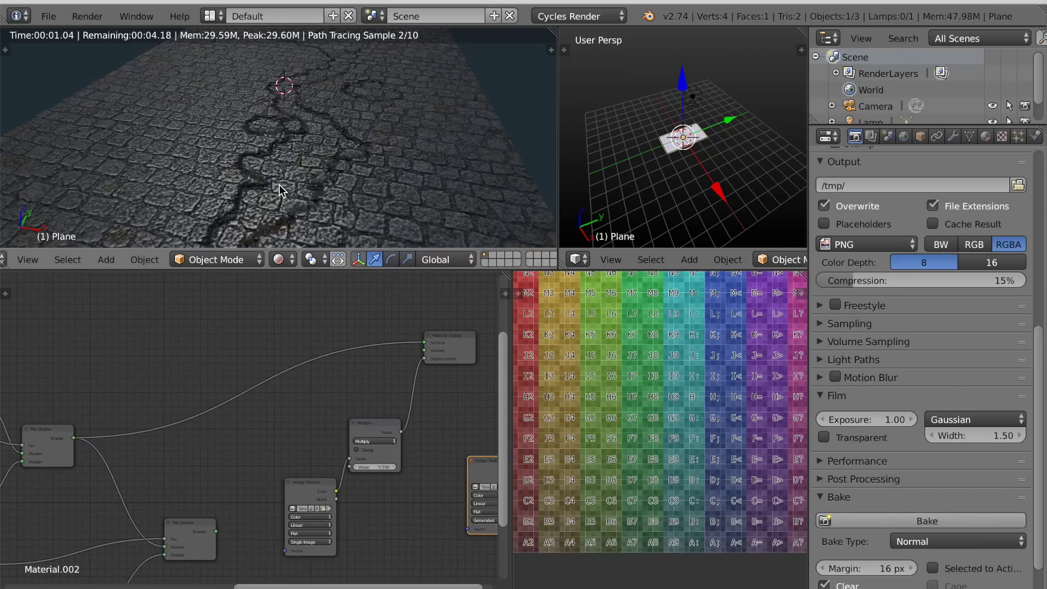
scroll(322, 180, "down", 5)
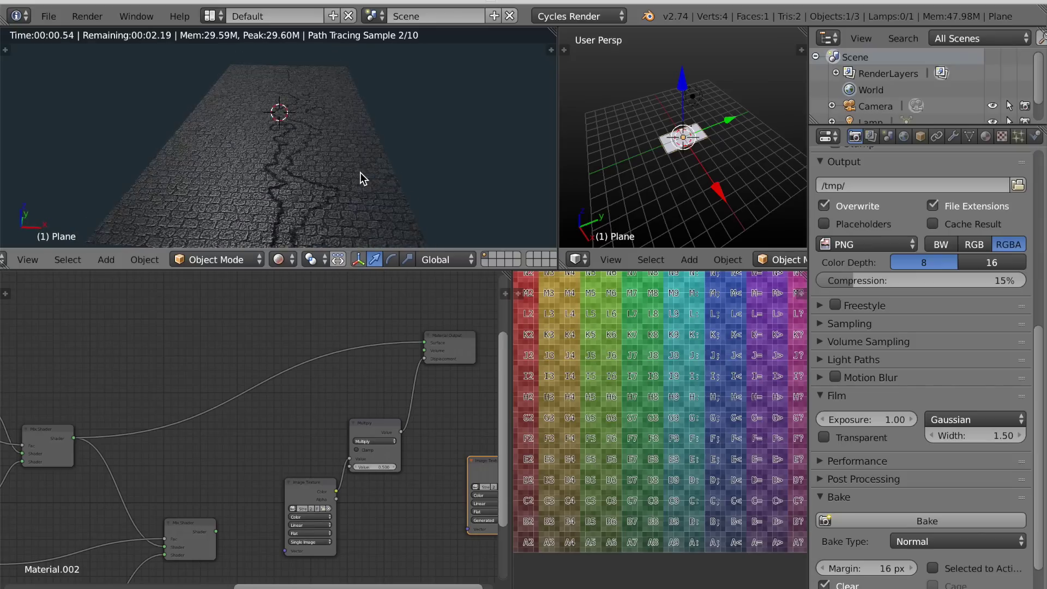
scroll(355, 188, "up", 1)
scroll(365, 210, "up", 3)
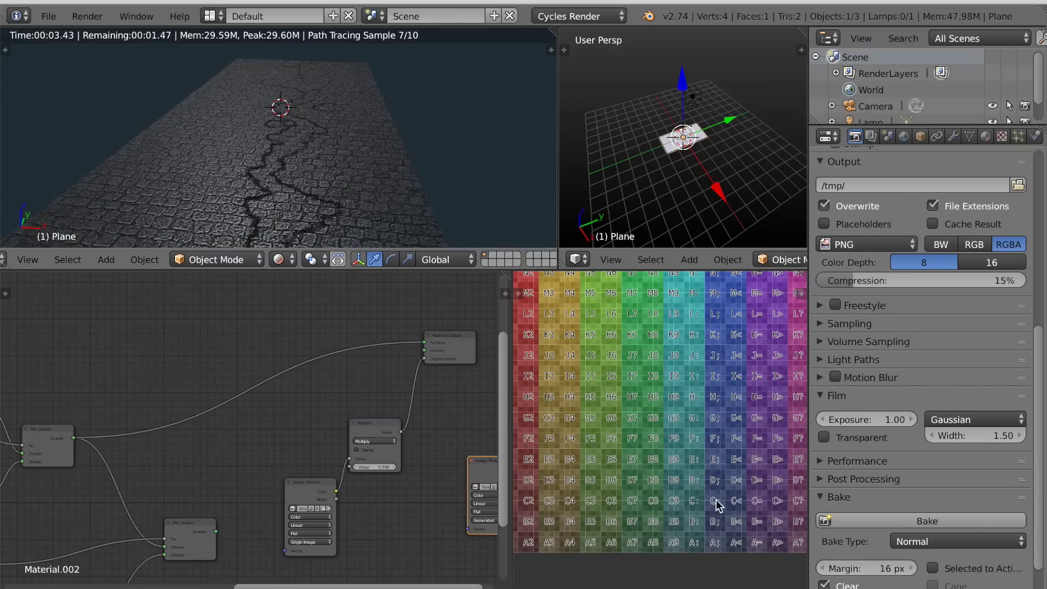
Set the bake type to Combined, bake into the Street Texture image and inspect the baked texture
left_click(928, 543)
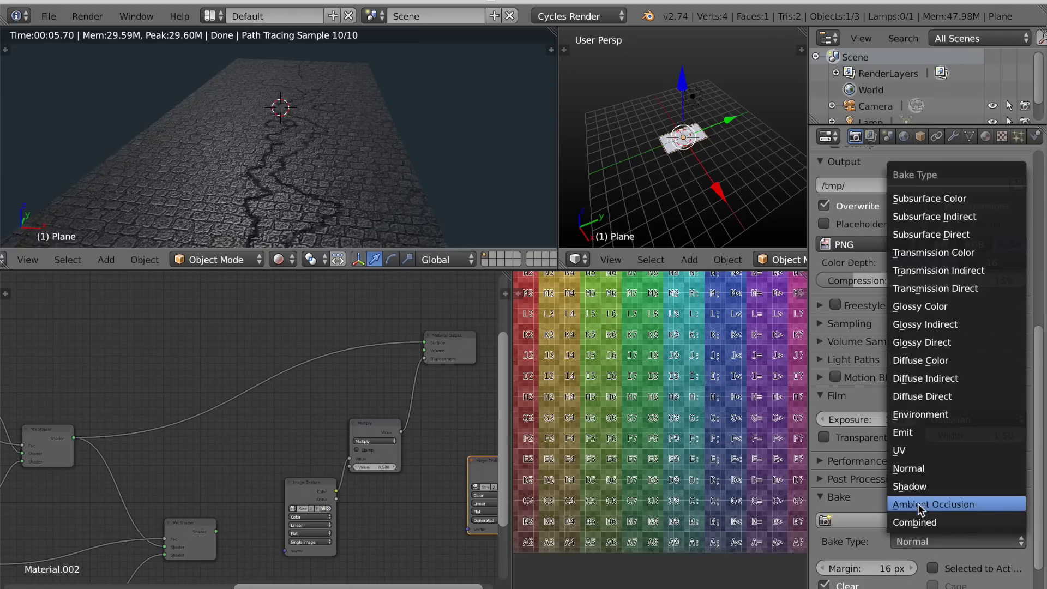
left_click(918, 521)
left_click(915, 521)
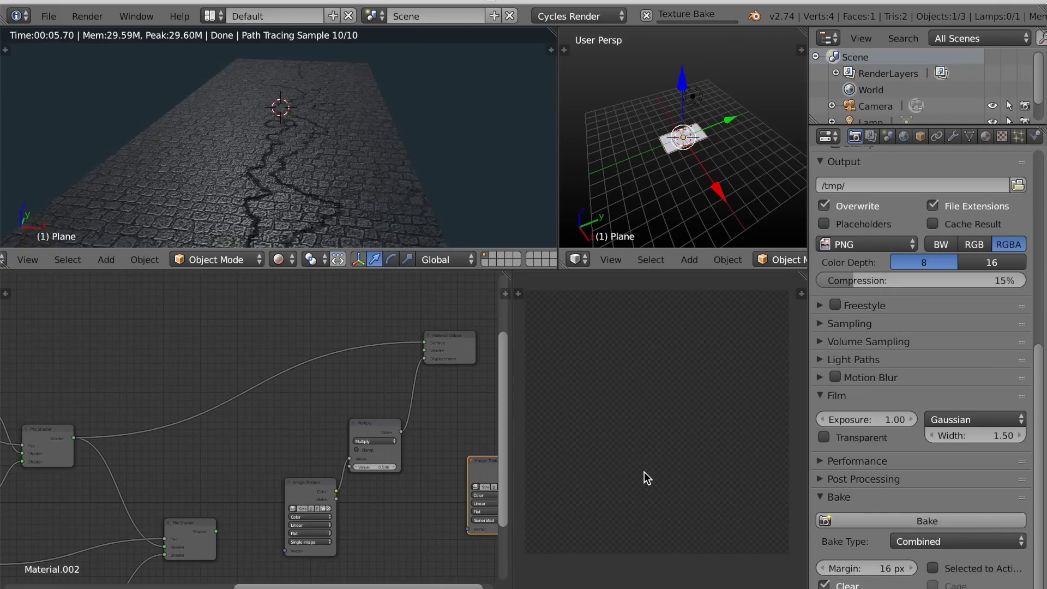
mouse_move(534, 585)
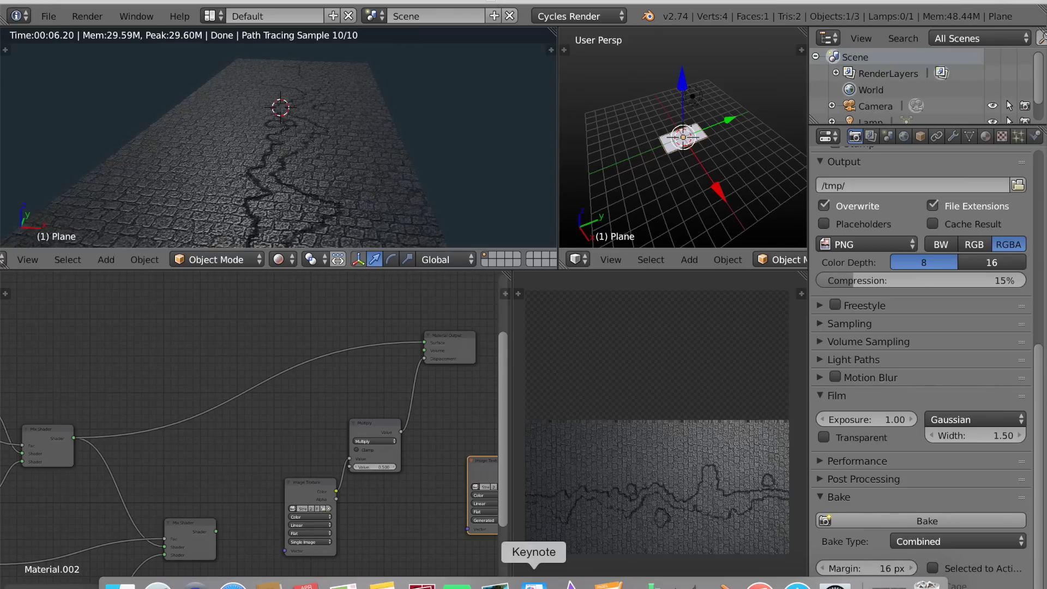
scroll(617, 516, "up", 6)
middle_click_drag(617, 517, 633, 344)
scroll(649, 412, "down", 3)
middle_click_drag(651, 411, 657, 392)
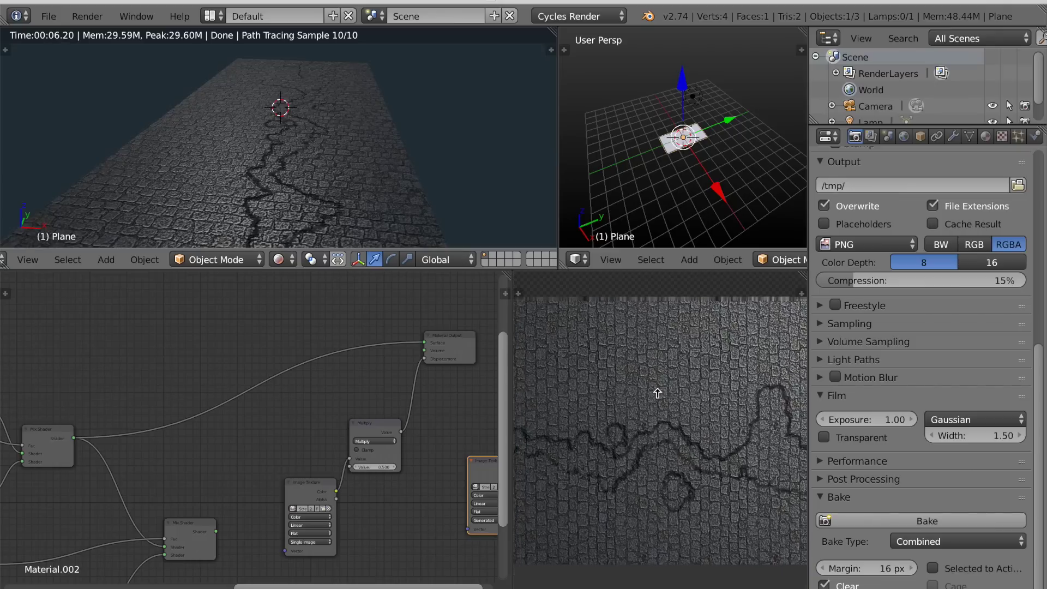
Save the baked texture as Street Texture.png in the Desktop folder
left_click(616, 577)
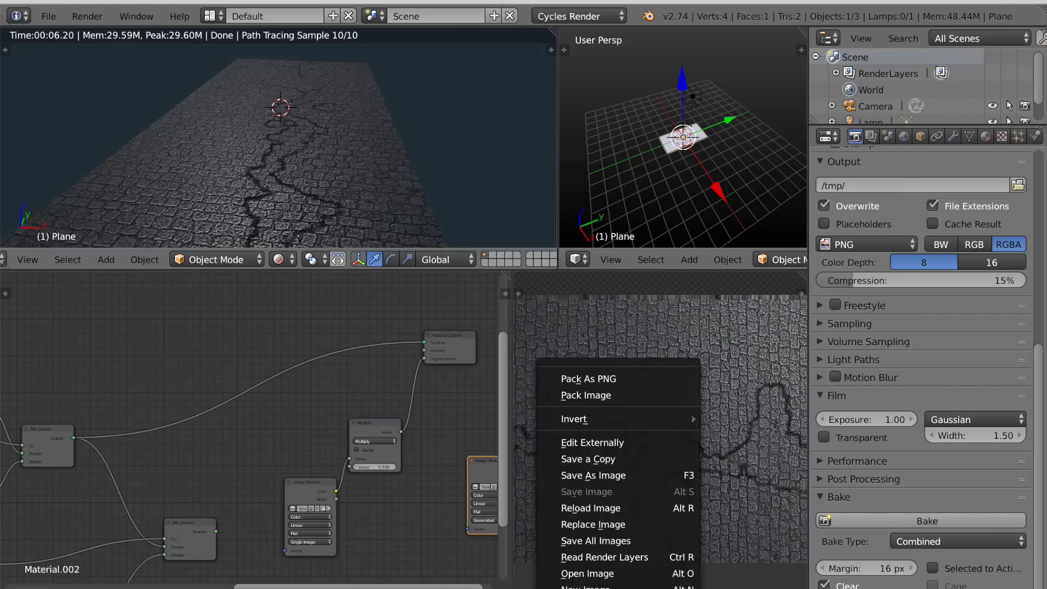
left_click(593, 476)
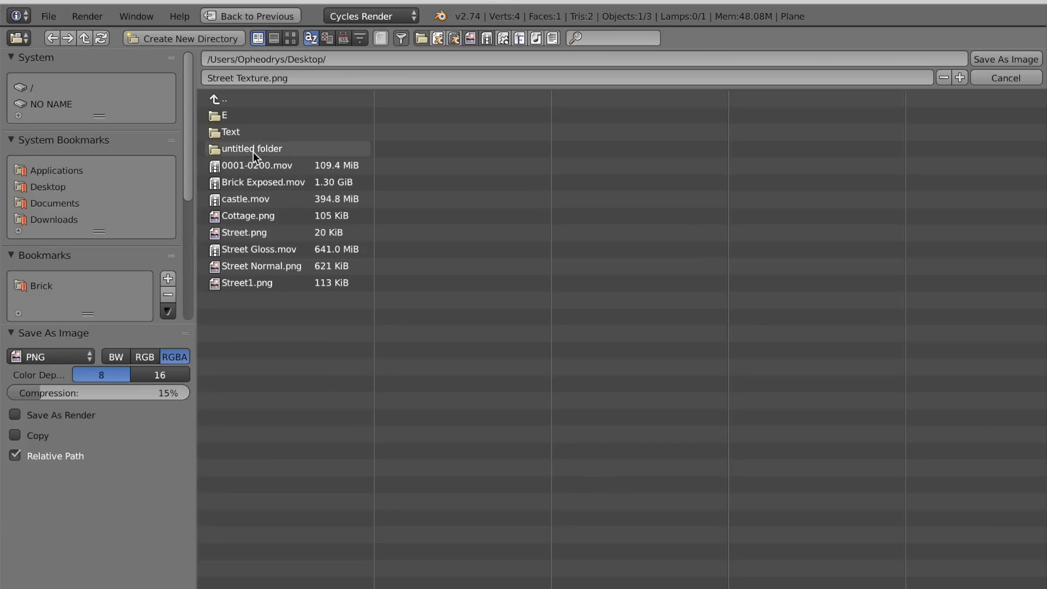
left_click(991, 60)
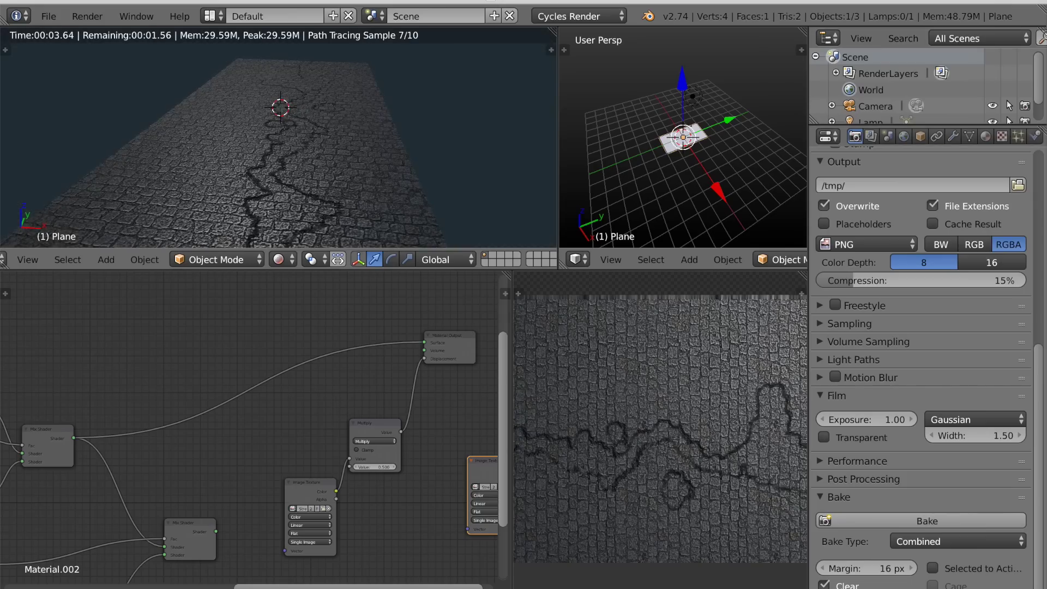
Switch to GIMP and invert the colors of the Street1.png mask to white puddles on black
mouse_move(647, 587)
left_click(684, 585)
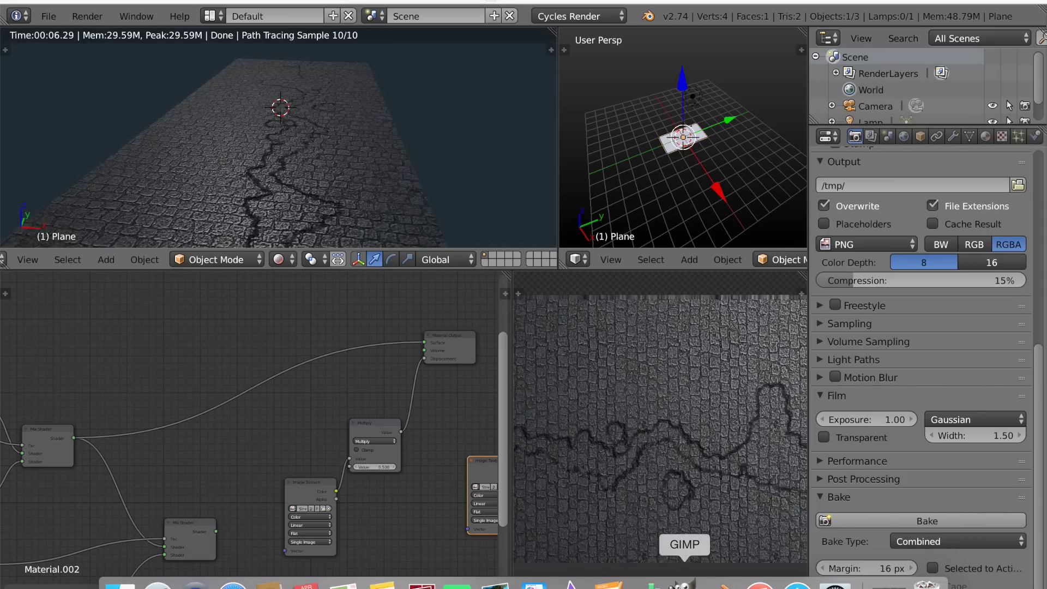
left_click(683, 583)
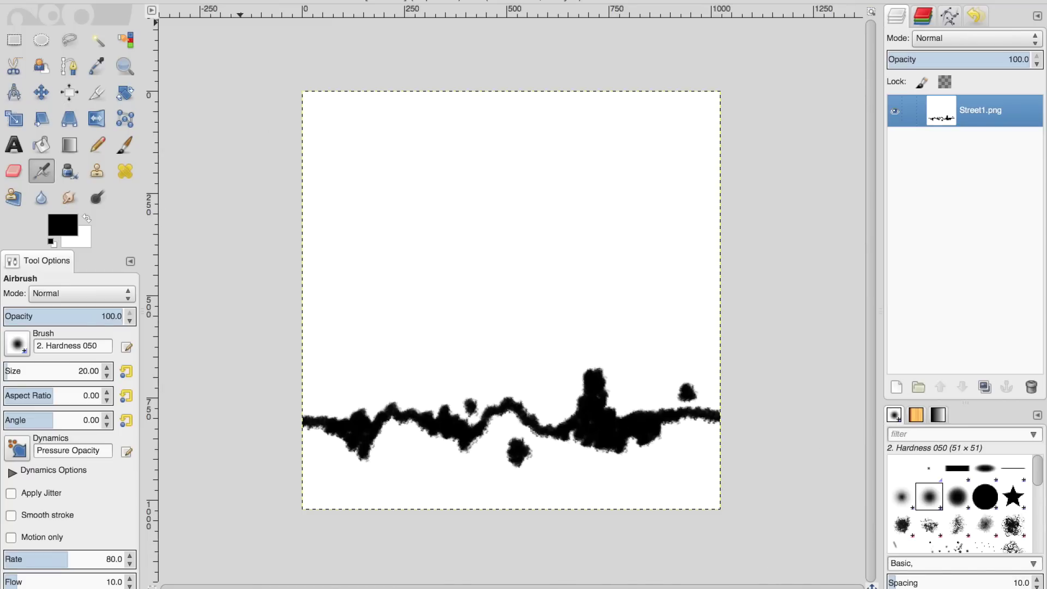
left_click(368, 145)
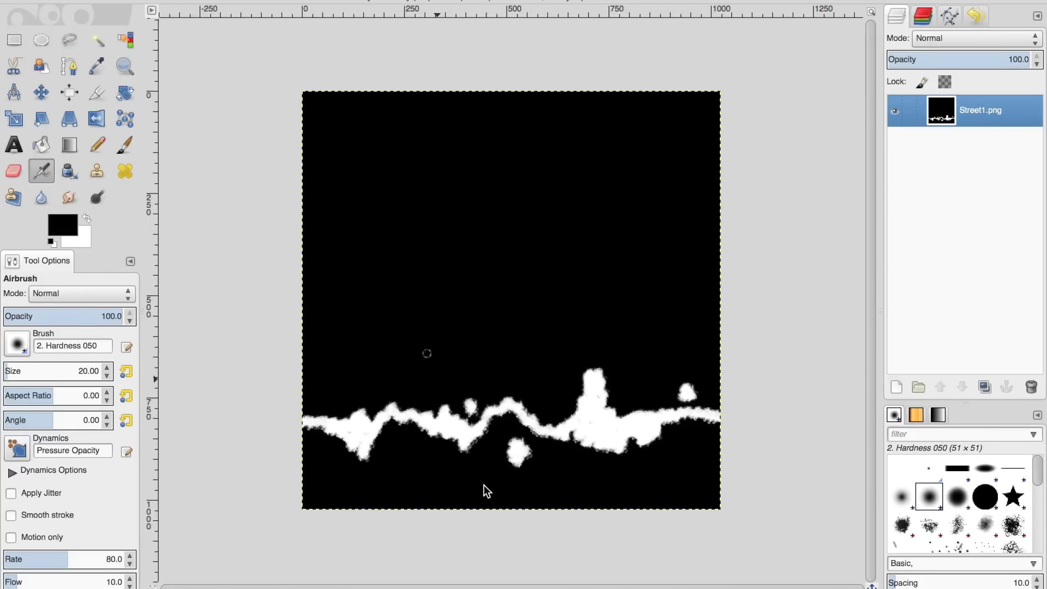
Export the inverted mask as Street Specularity.png to the Desktop folder
left_click(97, 2)
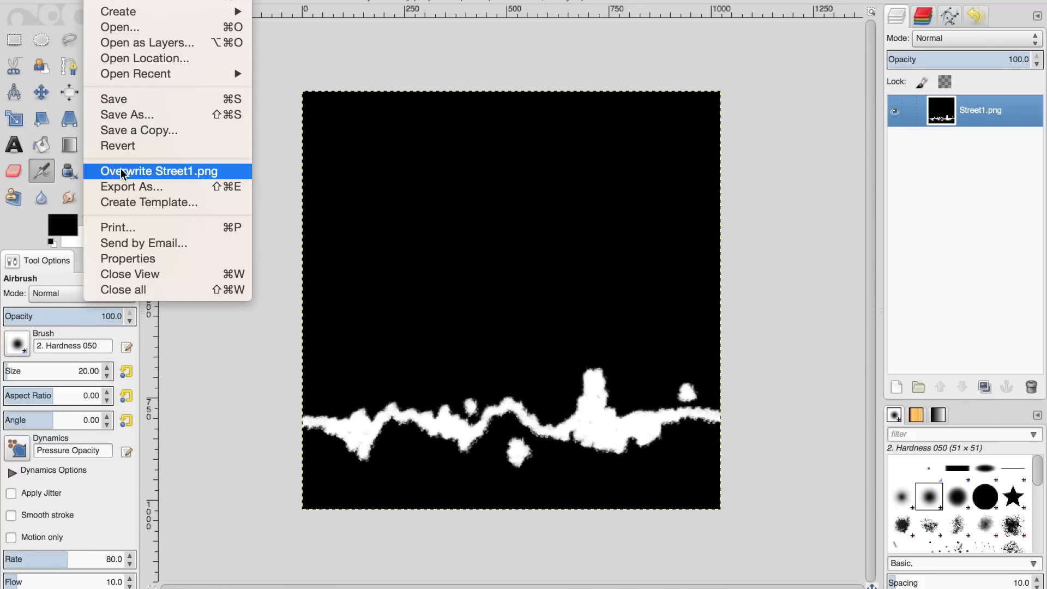
left_click(122, 187)
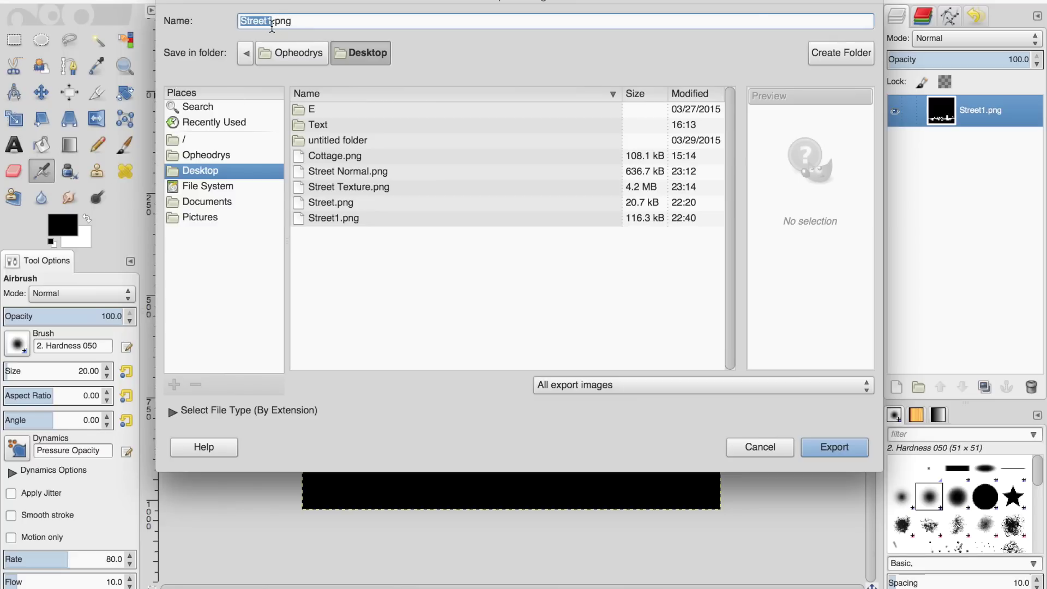
key("BackSpace")
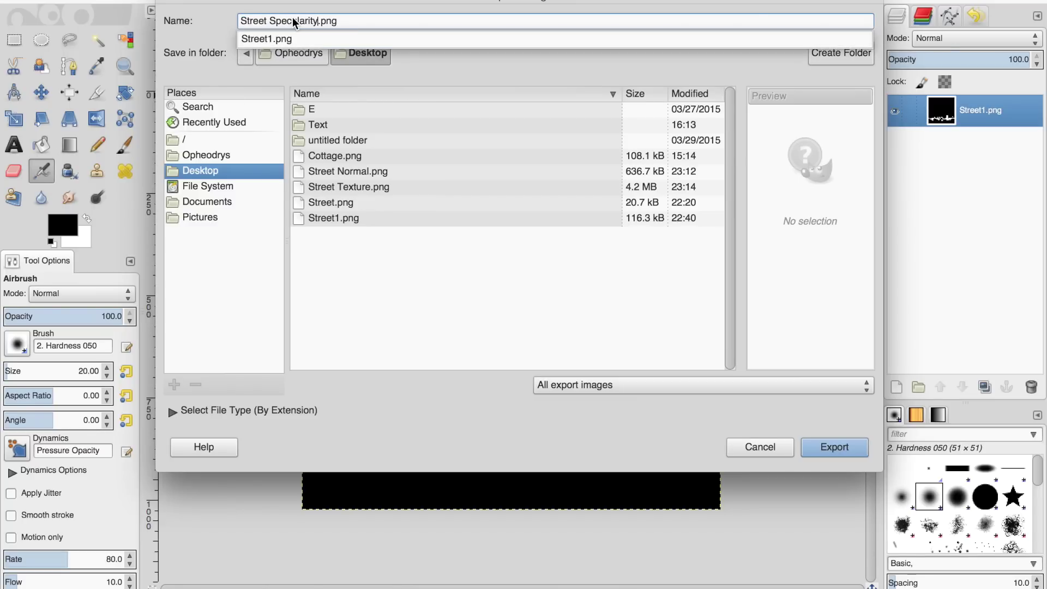
left_click(831, 444)
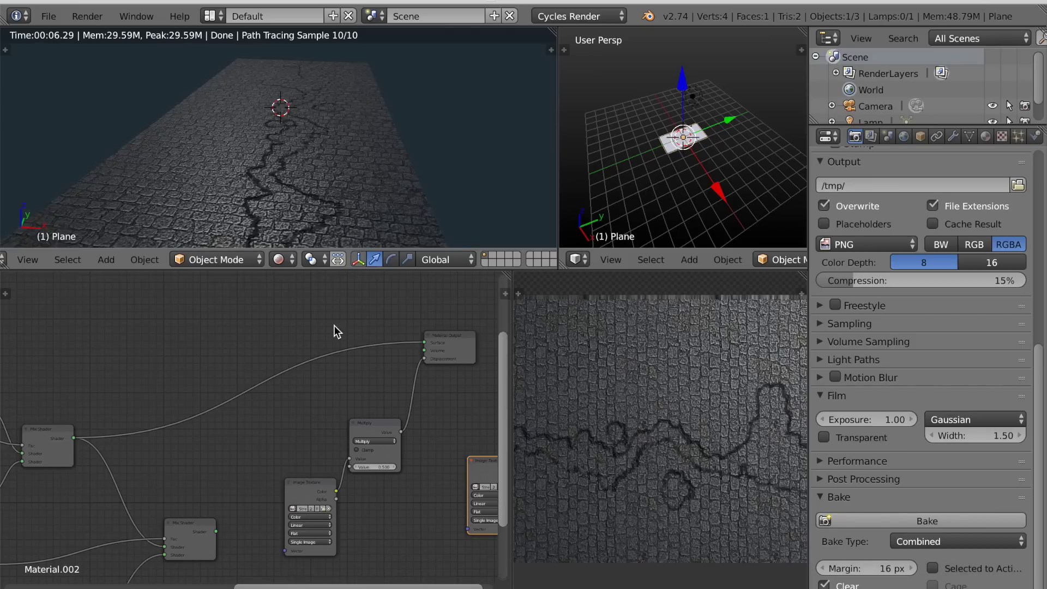
In Blender, merge the two 3D viewports into one and enlarge the rendered view of the street
left_click_drag(554, 33, 579, 77)
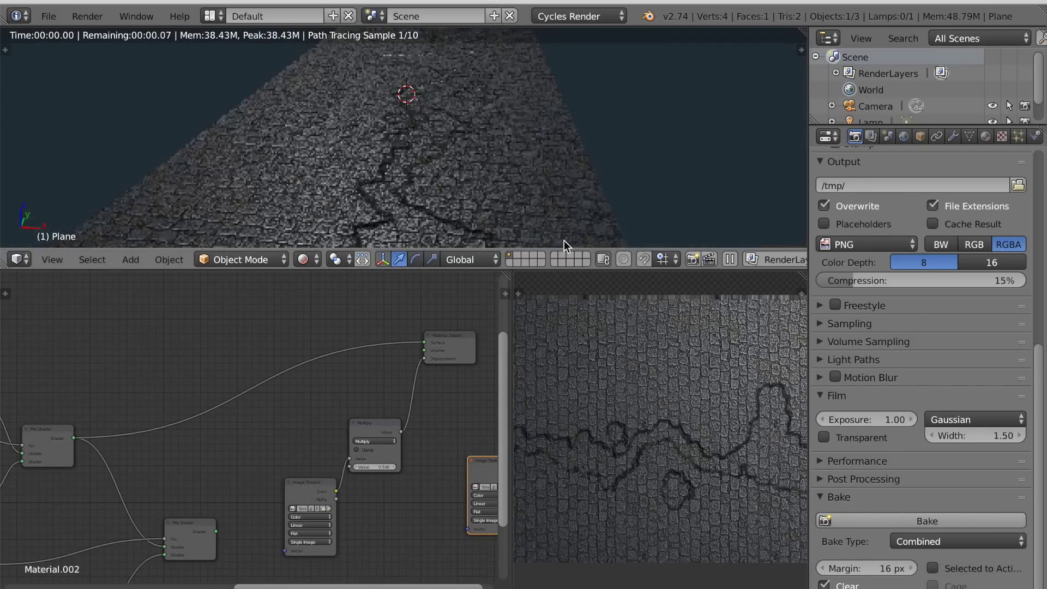
key("ctrl+Up")
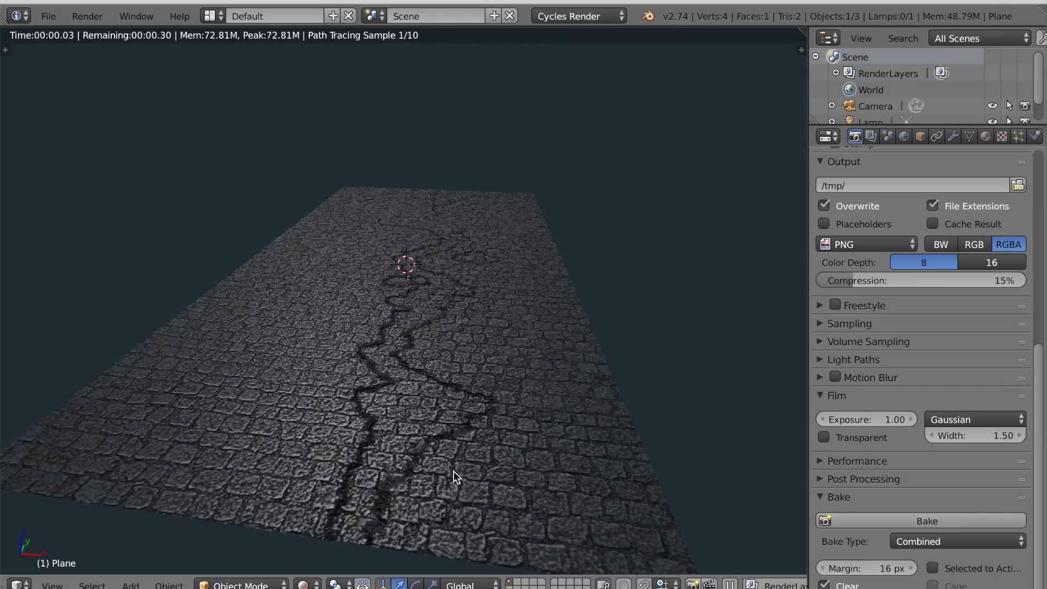
Switch the render engine to Blender Game and remove the existing material slot from the plane
scroll(453, 470, "down", 2)
left_click(580, 17)
left_click(586, 53)
scroll(578, 301, "down", 3)
left_click(986, 136)
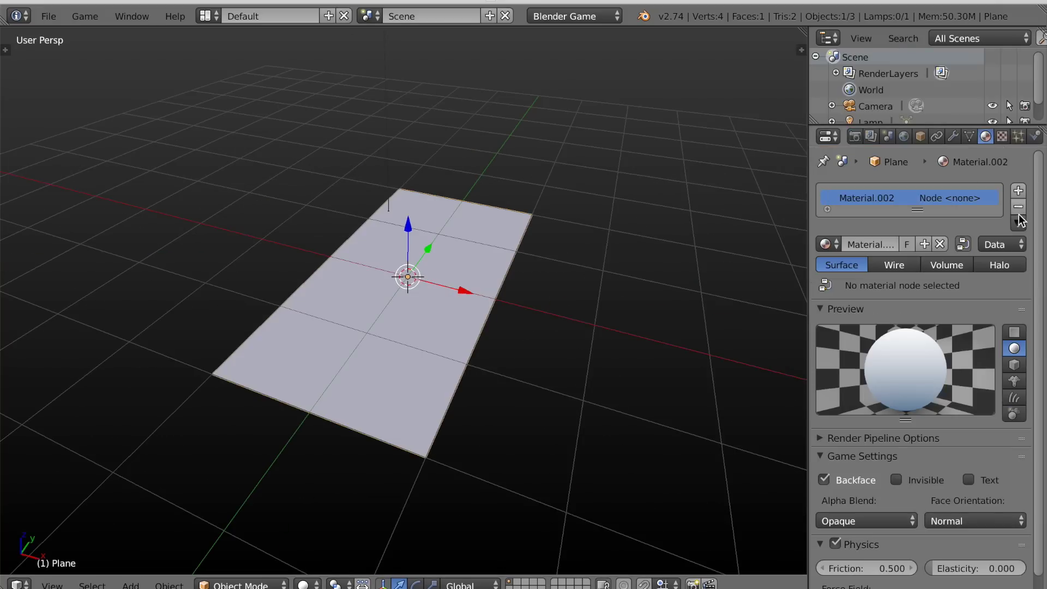
left_click(1030, 207)
Set the viewport shading to Texture and add a new material to the plane
left_click(306, 584)
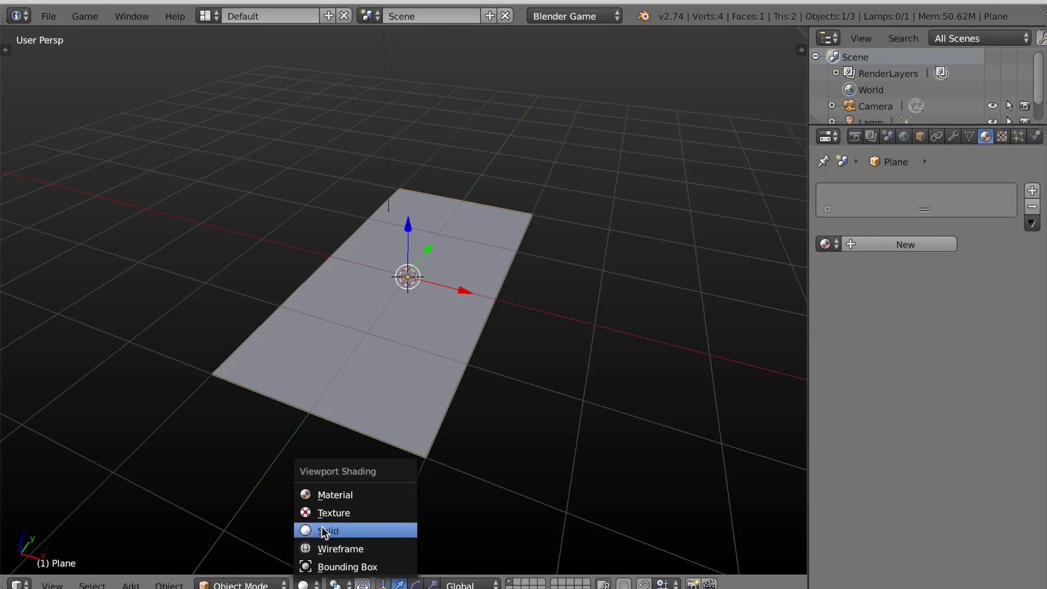
left_click(327, 513)
mouse_move(398, 466)
middle_mouse_down()
mouse_move(385, 455)
mouse_move(397, 451)
middle_mouse_up()
left_click(872, 244)
Add an image texture to the plane's new material and load Street Texture.png from the Desktop folder
left_click(1002, 136)
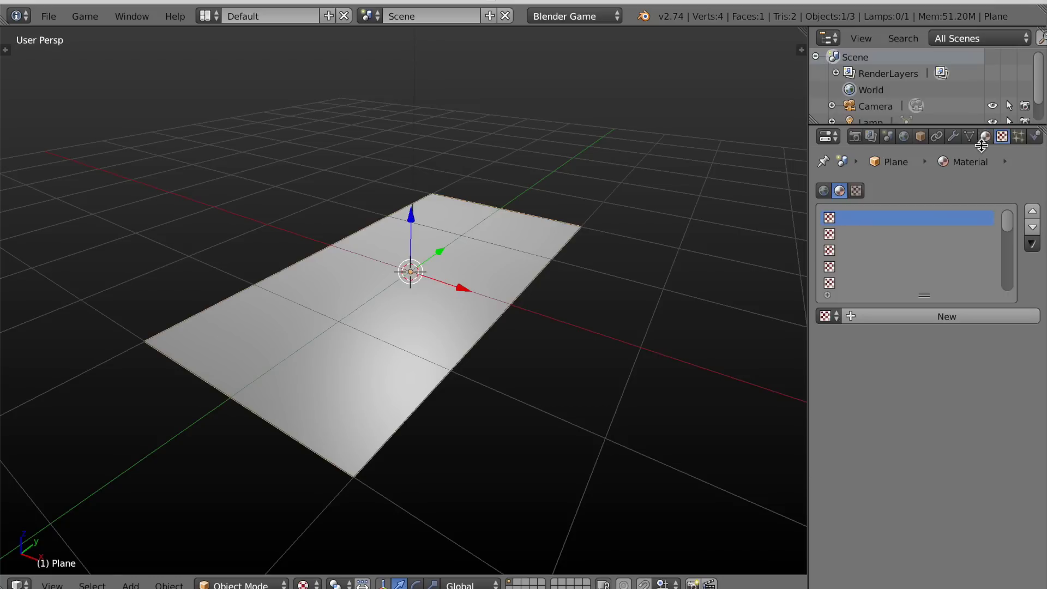
left_click(905, 313)
left_click(966, 567)
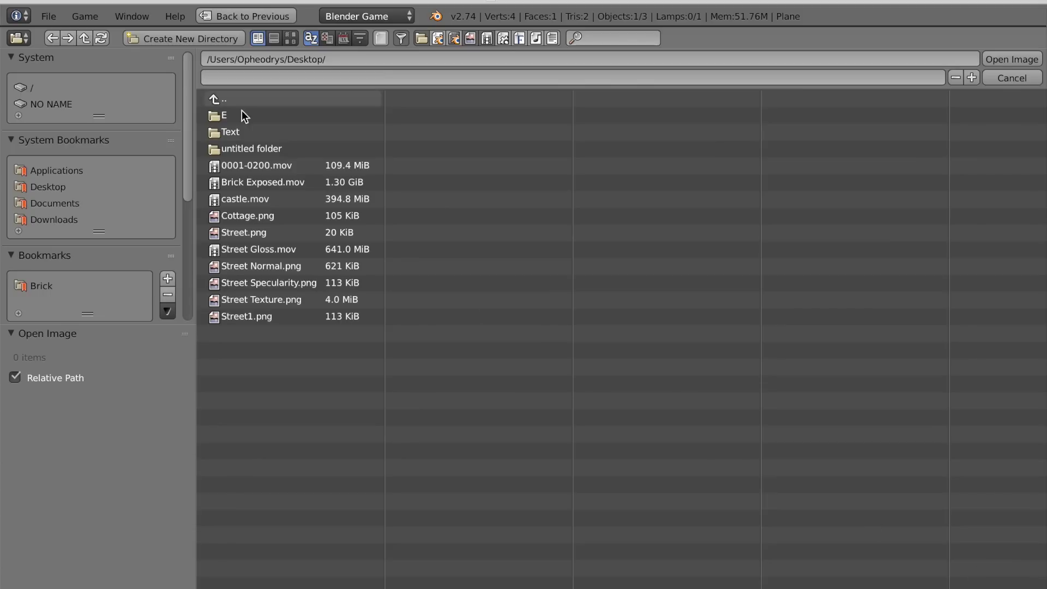
left_click(290, 38)
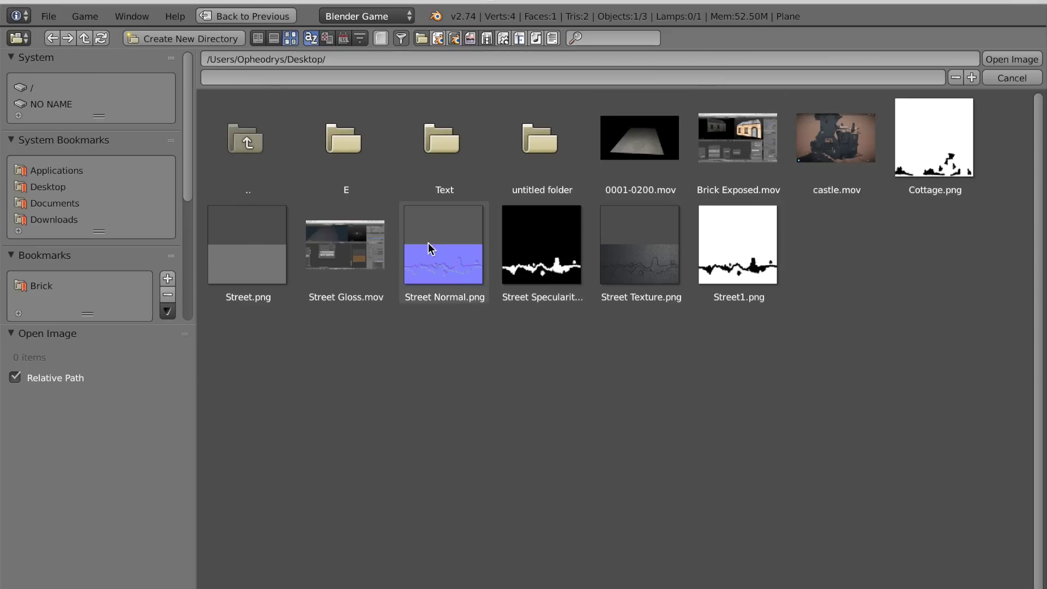
left_click(636, 273)
left_click(994, 58)
middle_click_drag(474, 359, 530, 334)
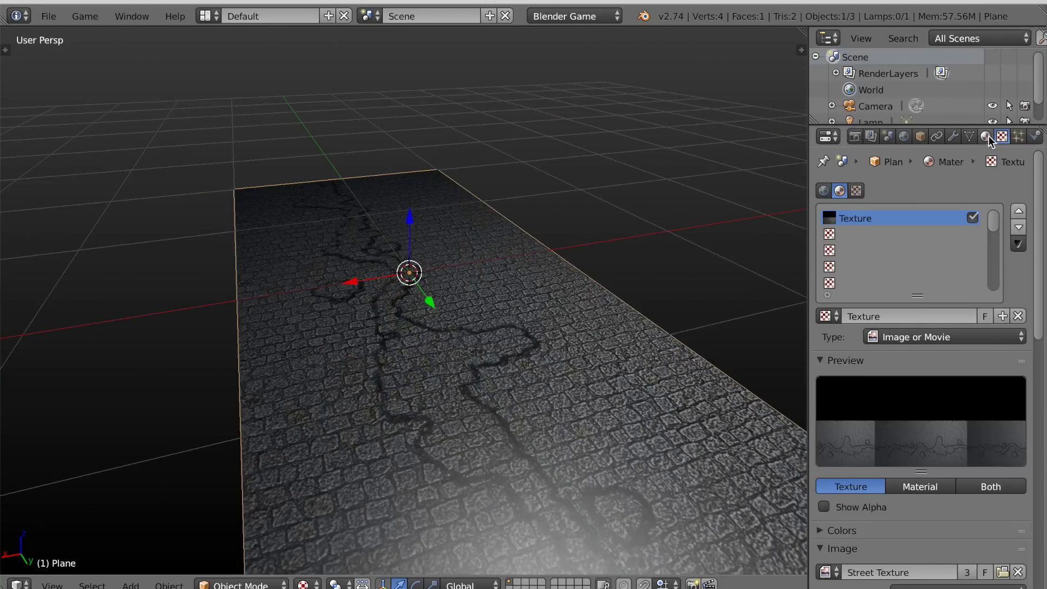
Add a second image texture to the material and load Street Normal.png into it
left_click(897, 234)
left_click(889, 318)
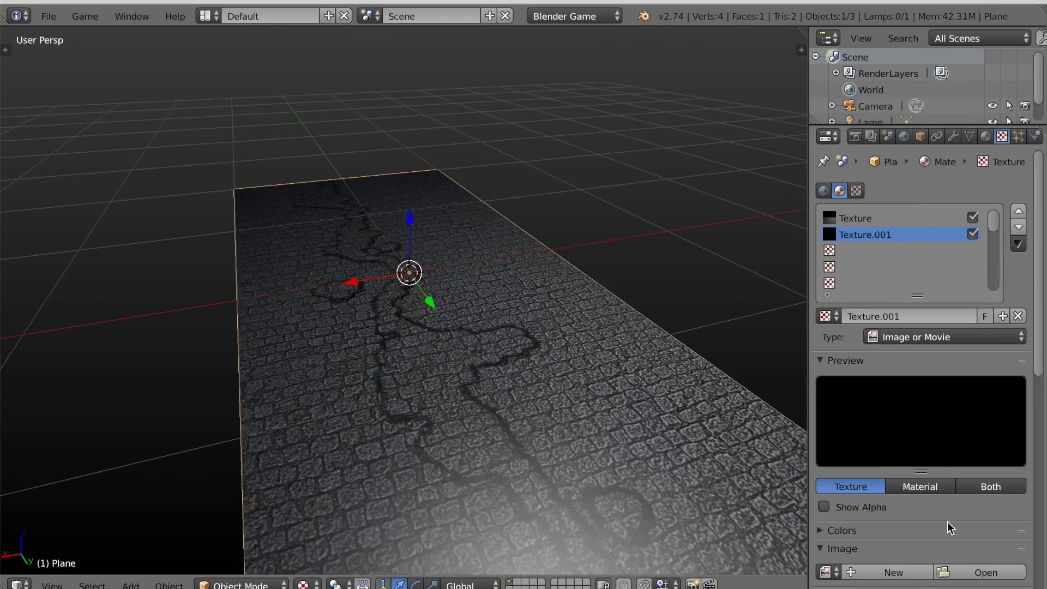
left_click(976, 573)
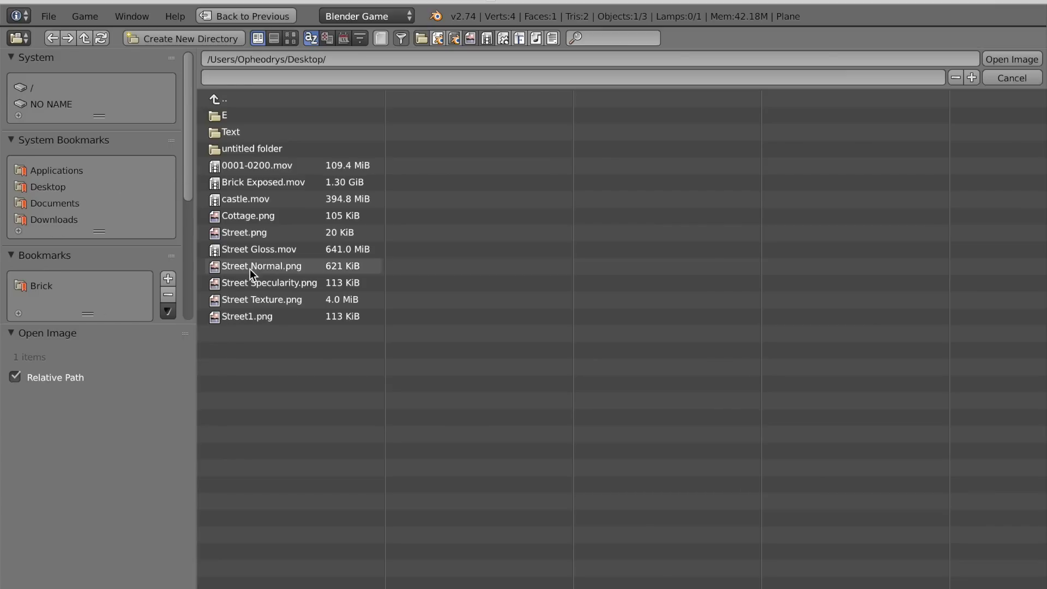
left_click(1012, 59)
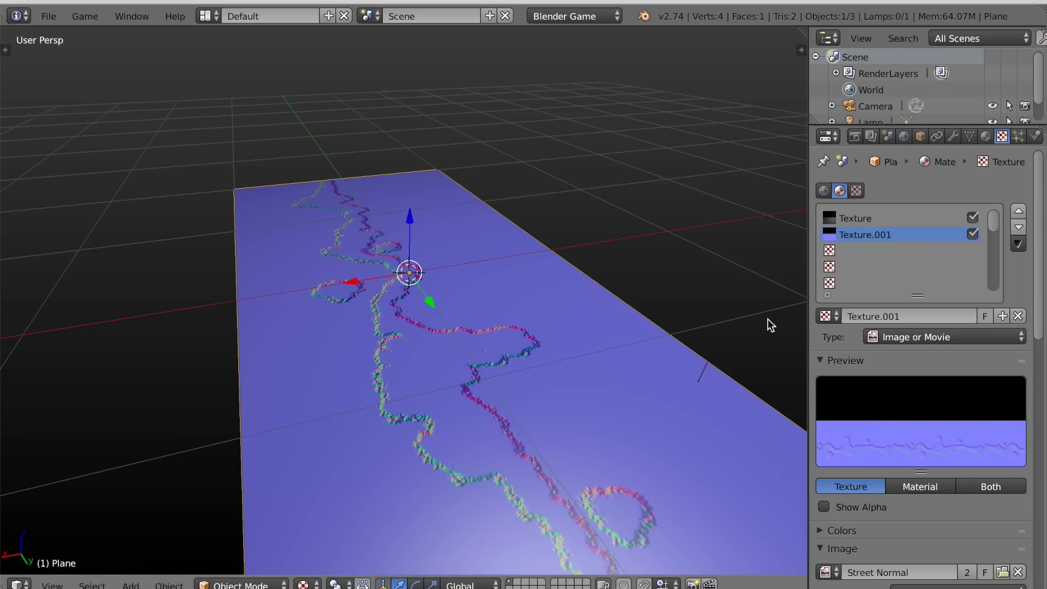
Treat the Street Normal image as a normal map and make it influence the geometry normal instead of the diffuse color
scroll(859, 479, "down", 8)
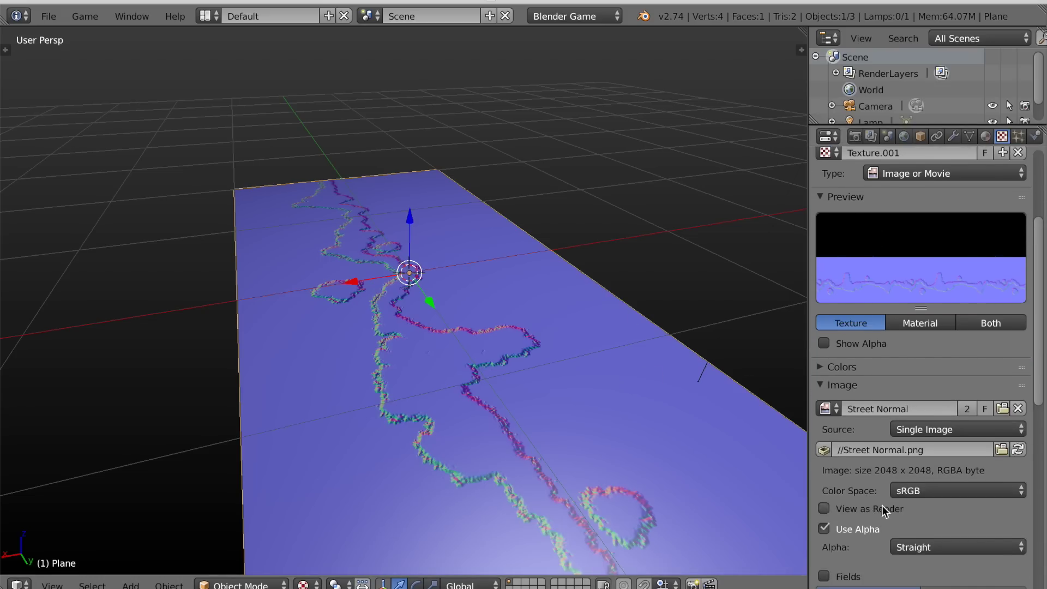
left_click(903, 569)
scroll(907, 564, "down", 3)
scroll(905, 557, "down", 16)
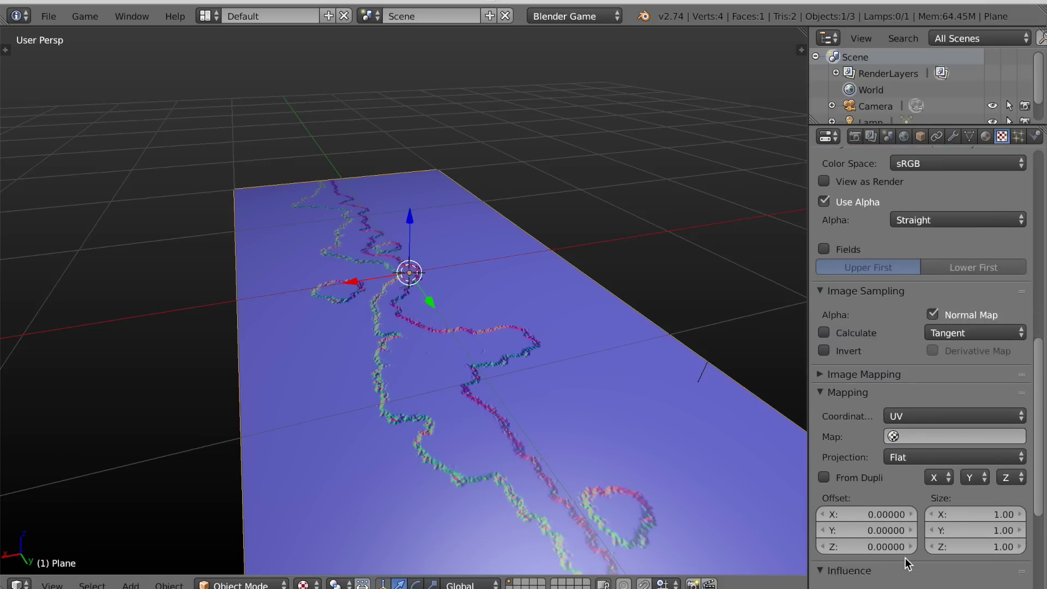
left_click(824, 434)
left_click(934, 507)
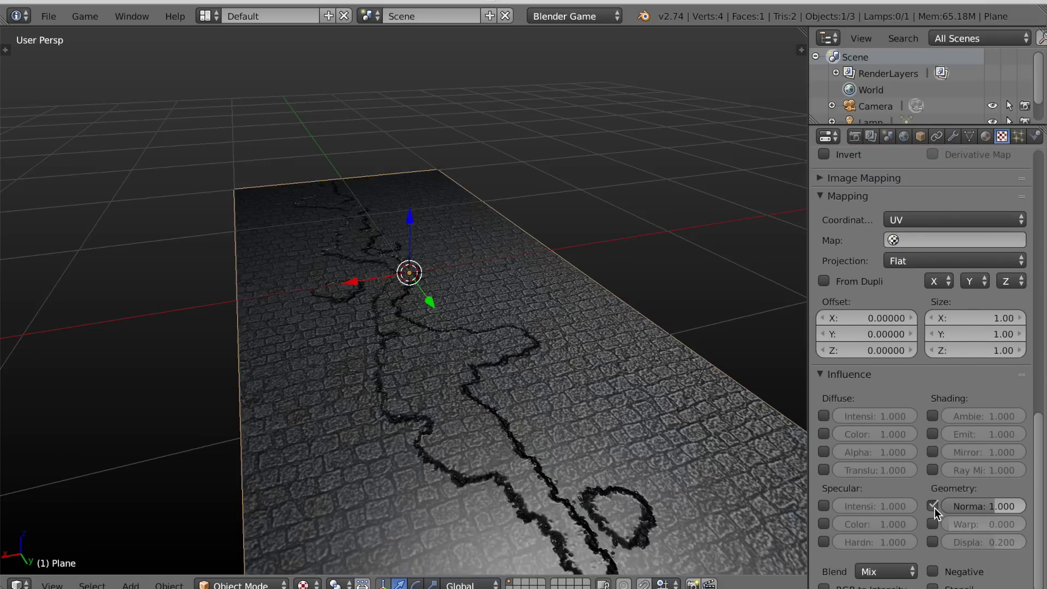
scroll(630, 476, "right", 8)
scroll(623, 472, "left", 5)
middle_click_drag(624, 477, 365, 401)
scroll(303, 411, "up", 5)
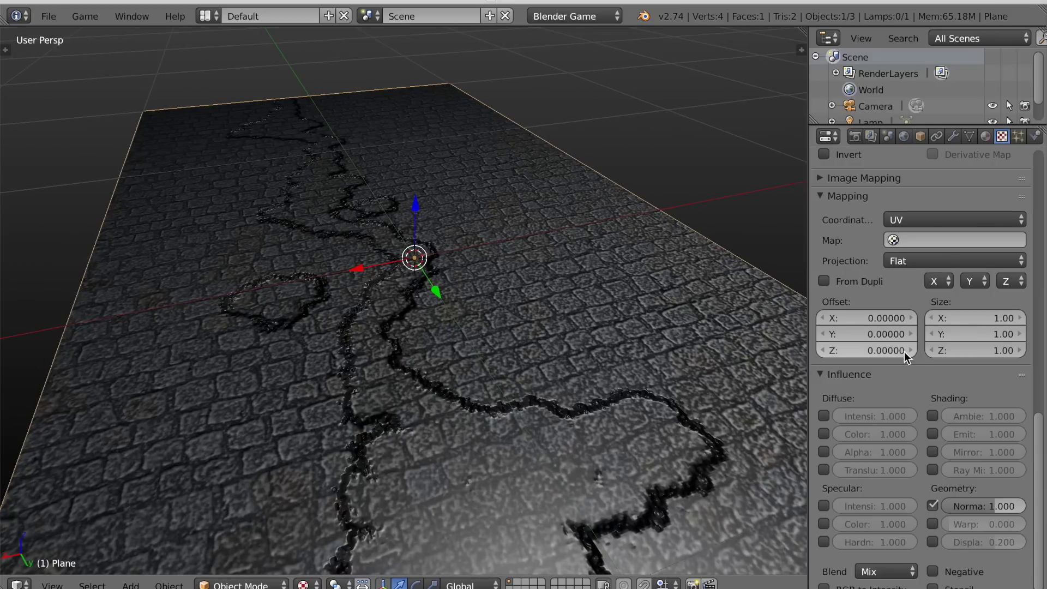
Add a third image texture to the material and load Street Specularity.png into it
scroll(980, 220, "up", 20)
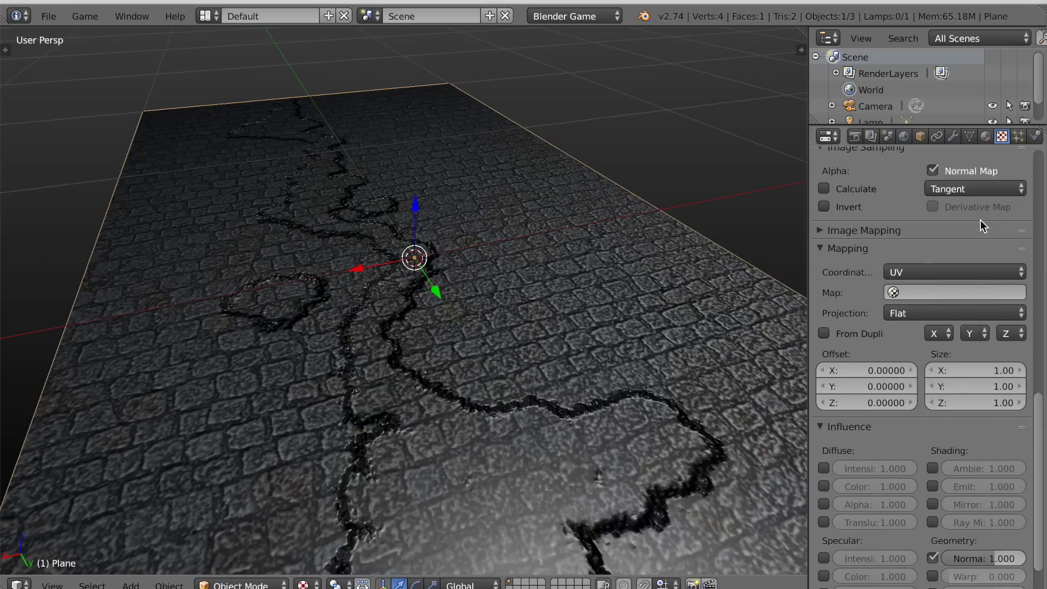
left_click(833, 188)
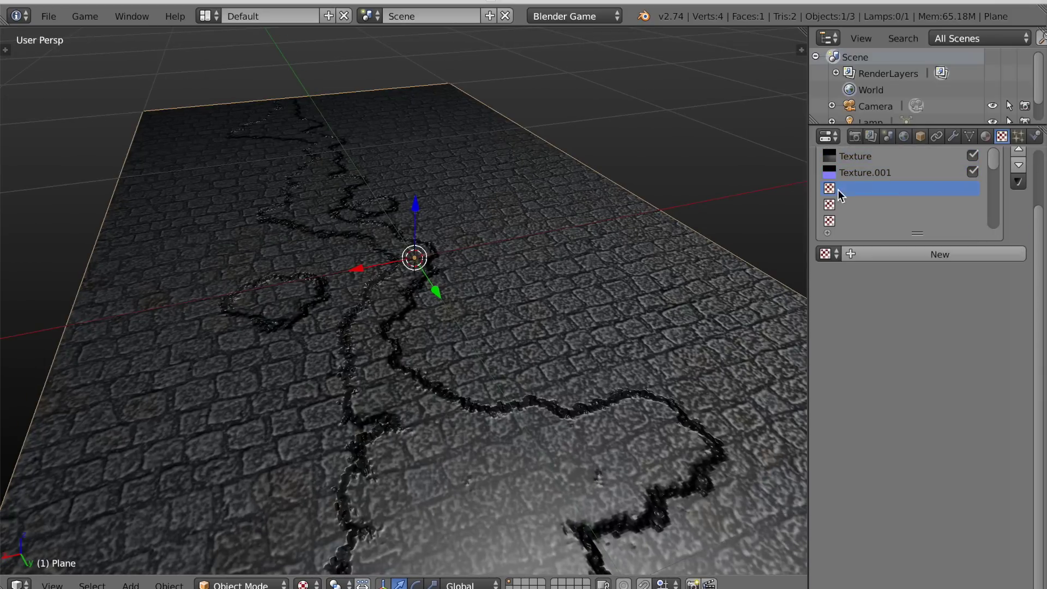
left_click(868, 257)
left_click(971, 512)
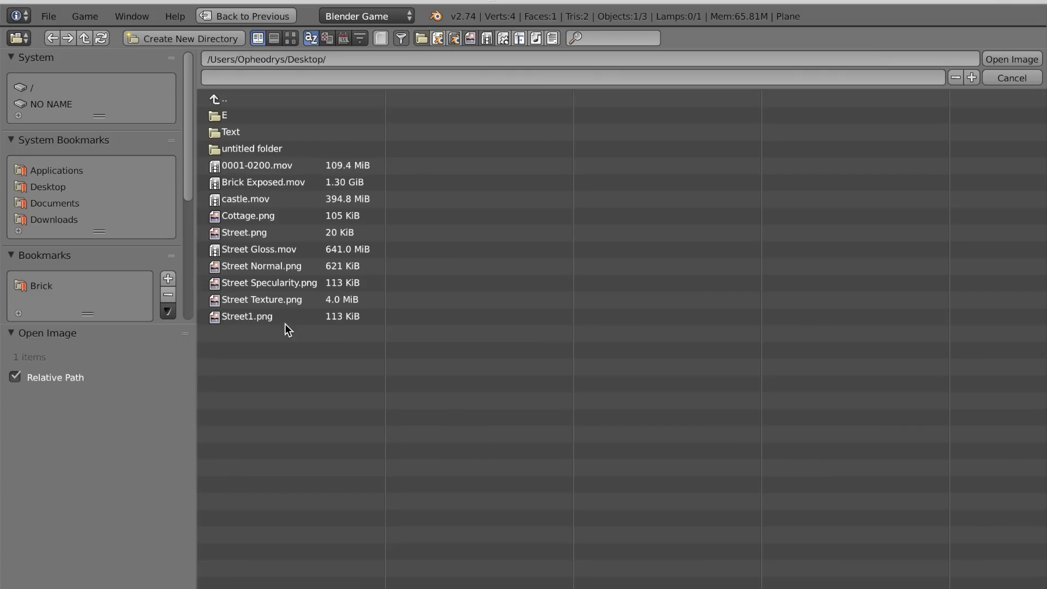
left_click(267, 287)
left_click(1020, 59)
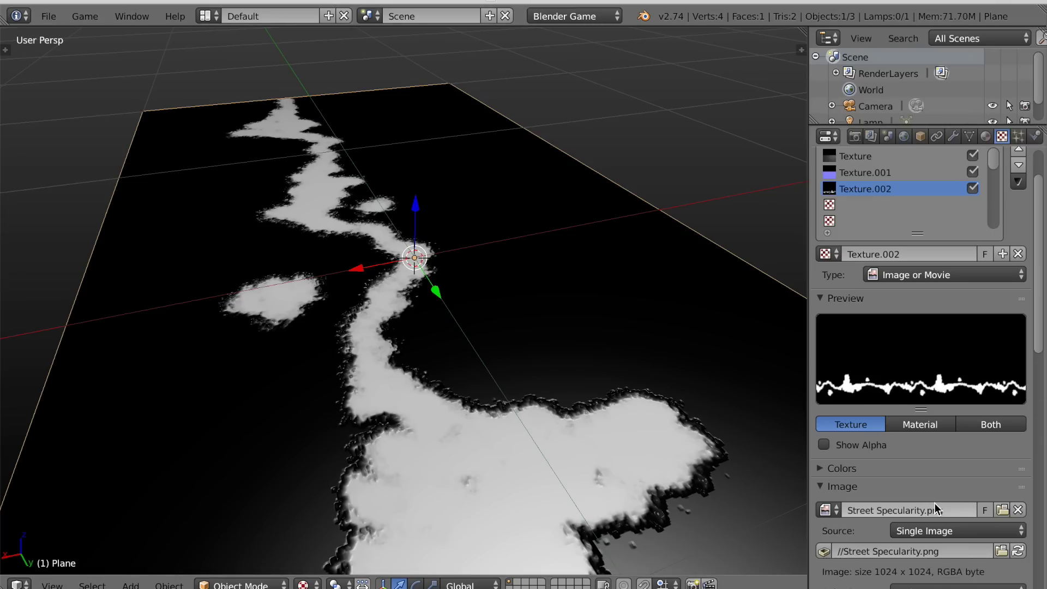
Make the specularity texture influence specular intensity and specular color instead of the diffuse color
scroll(951, 489, "down", 15)
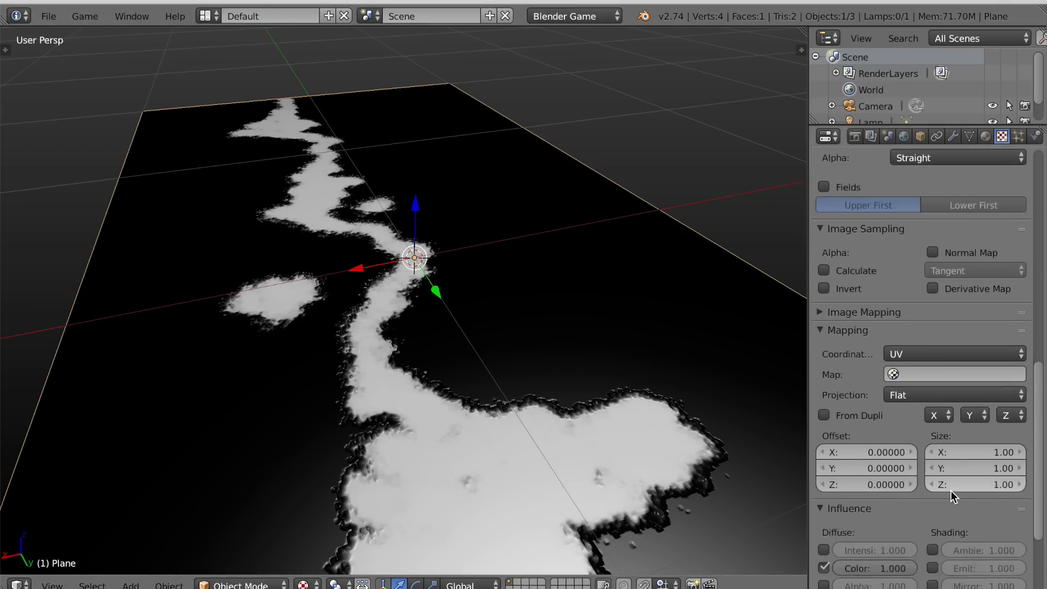
scroll(951, 489, "down", 4)
left_click(824, 453)
left_click(825, 525)
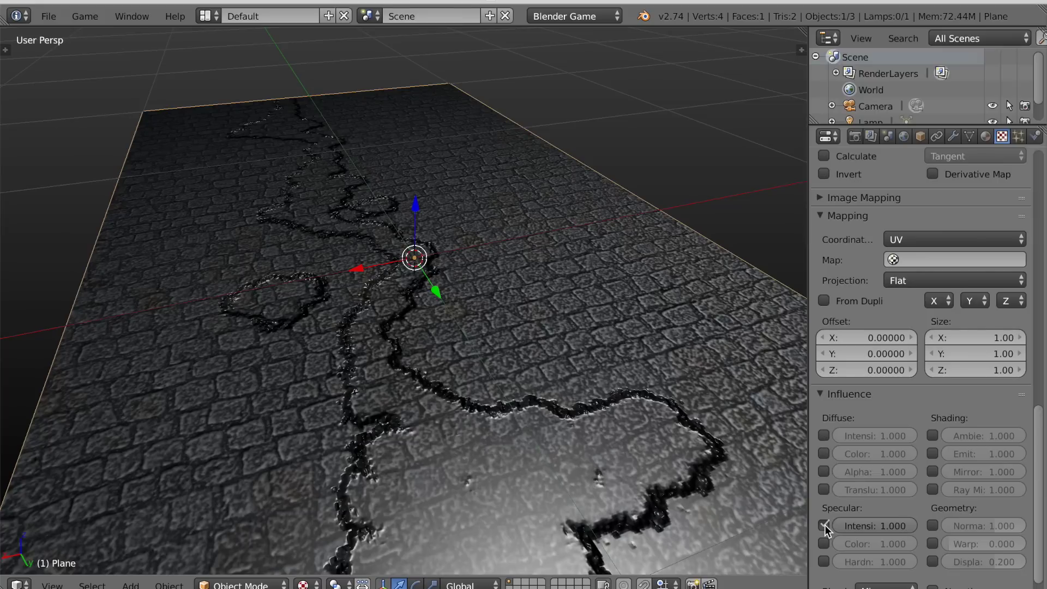
left_click(824, 543)
scroll(690, 489, "down", 1)
scroll(682, 481, "down", 3)
Run the game engine preview from several angles to examine the reflections on the street's puddles
middle_click_drag(673, 474, 211, 473)
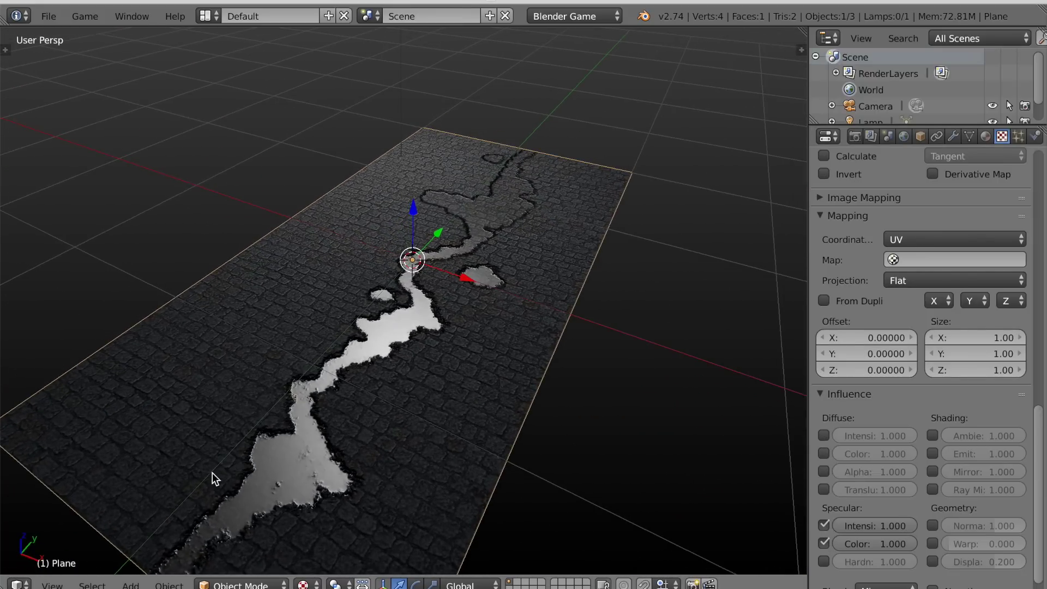
key("p")
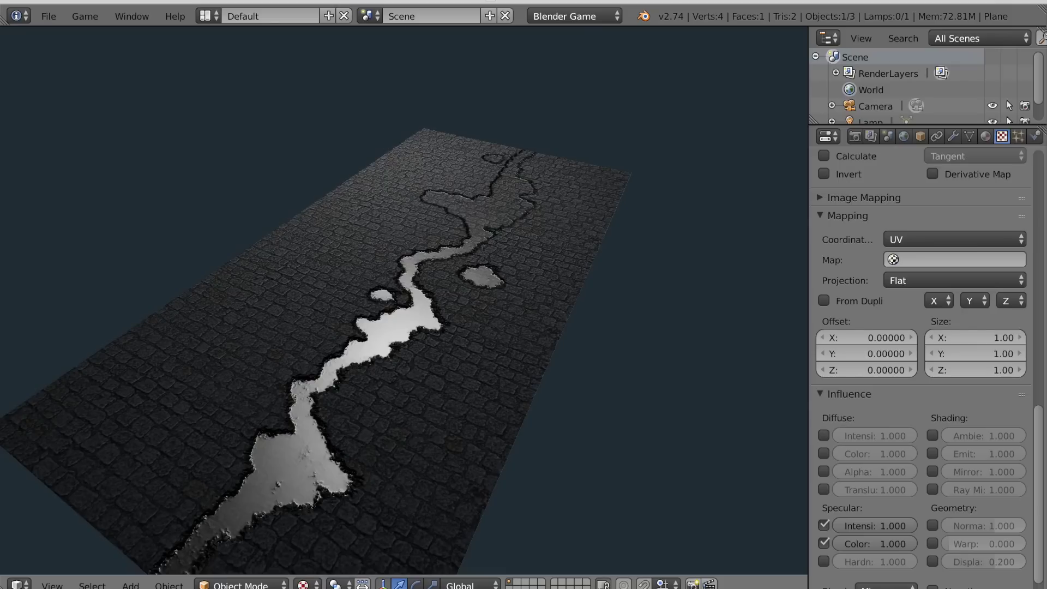
key("Escape")
middle_click_drag(460, 344, 469, 319)
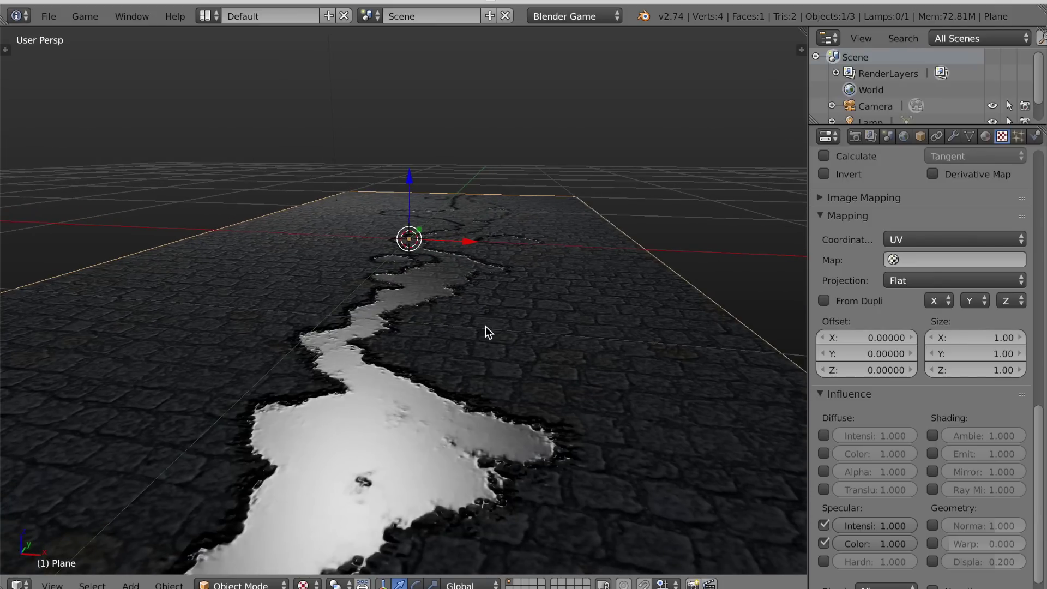
key("p")
key("Escape")
mouse_move(489, 335)
middle_mouse_down()
mouse_move(393, 362)
mouse_move(300, 348)
mouse_move(307, 338)
mouse_move(393, 356)
mouse_move(479, 351)
middle_mouse_up()
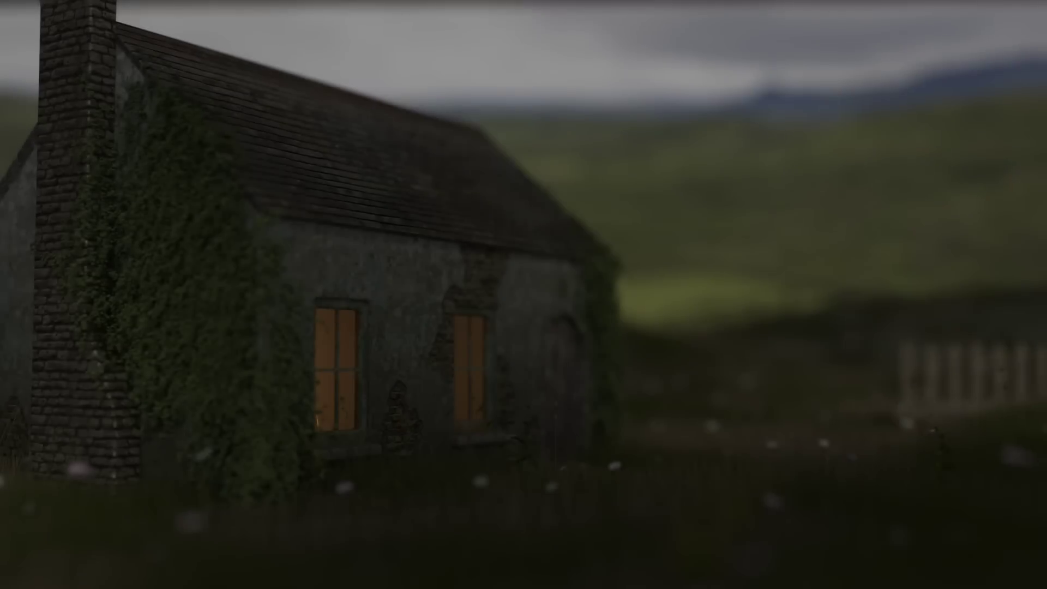